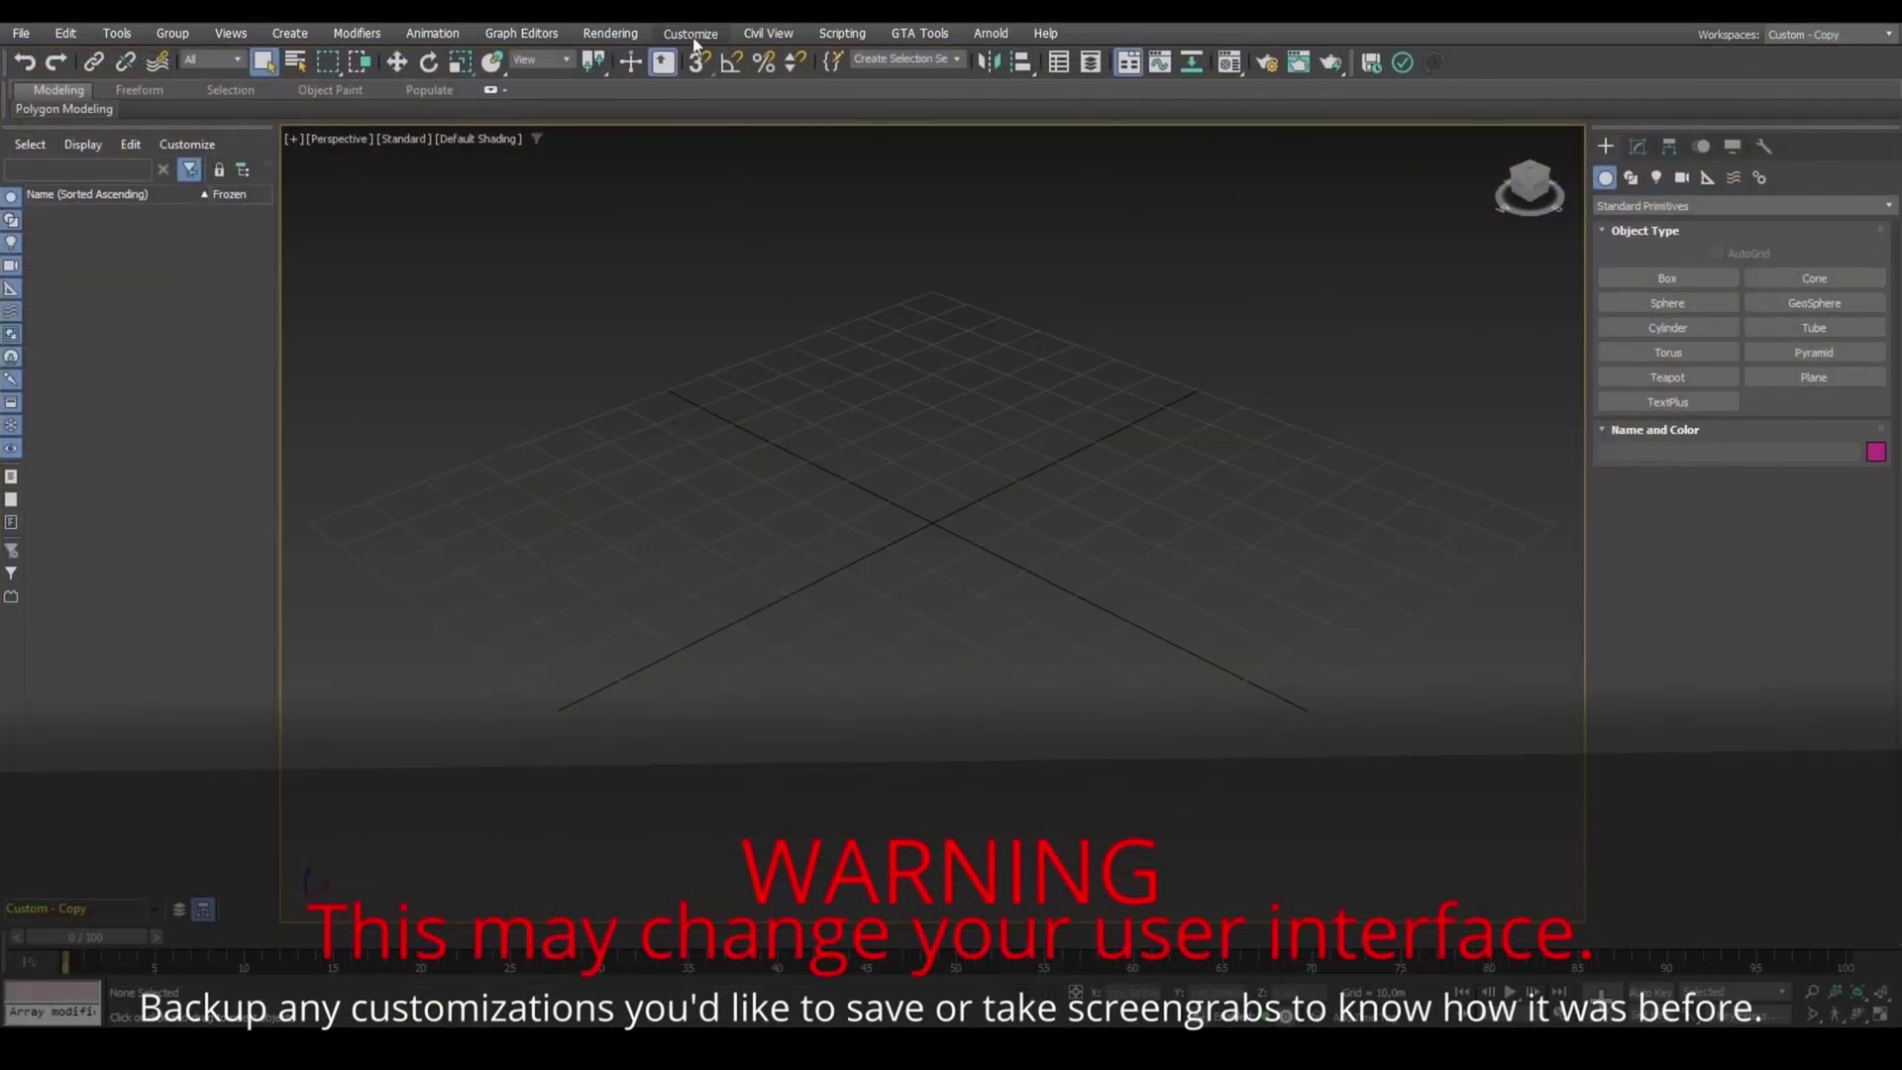
Open the Custom Defaults Switcher.
left_click(692, 34)
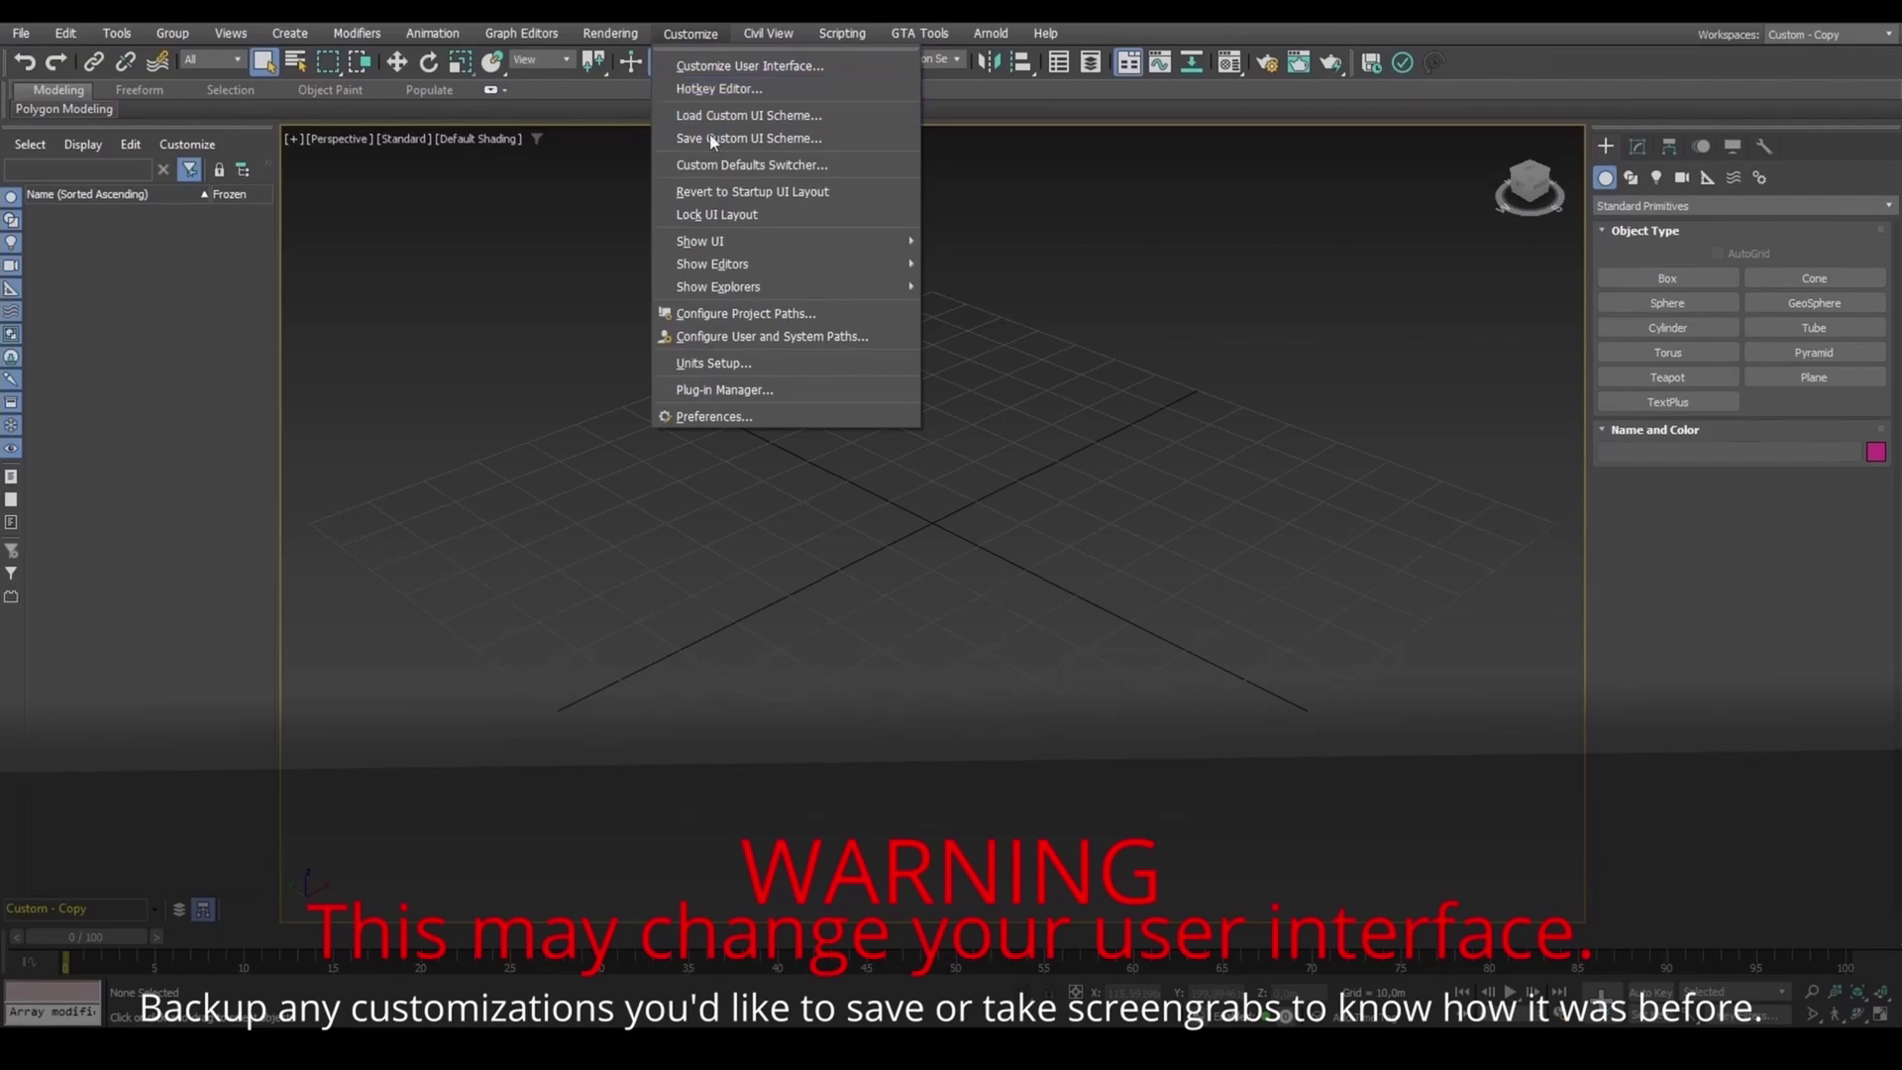
left_click(715, 164)
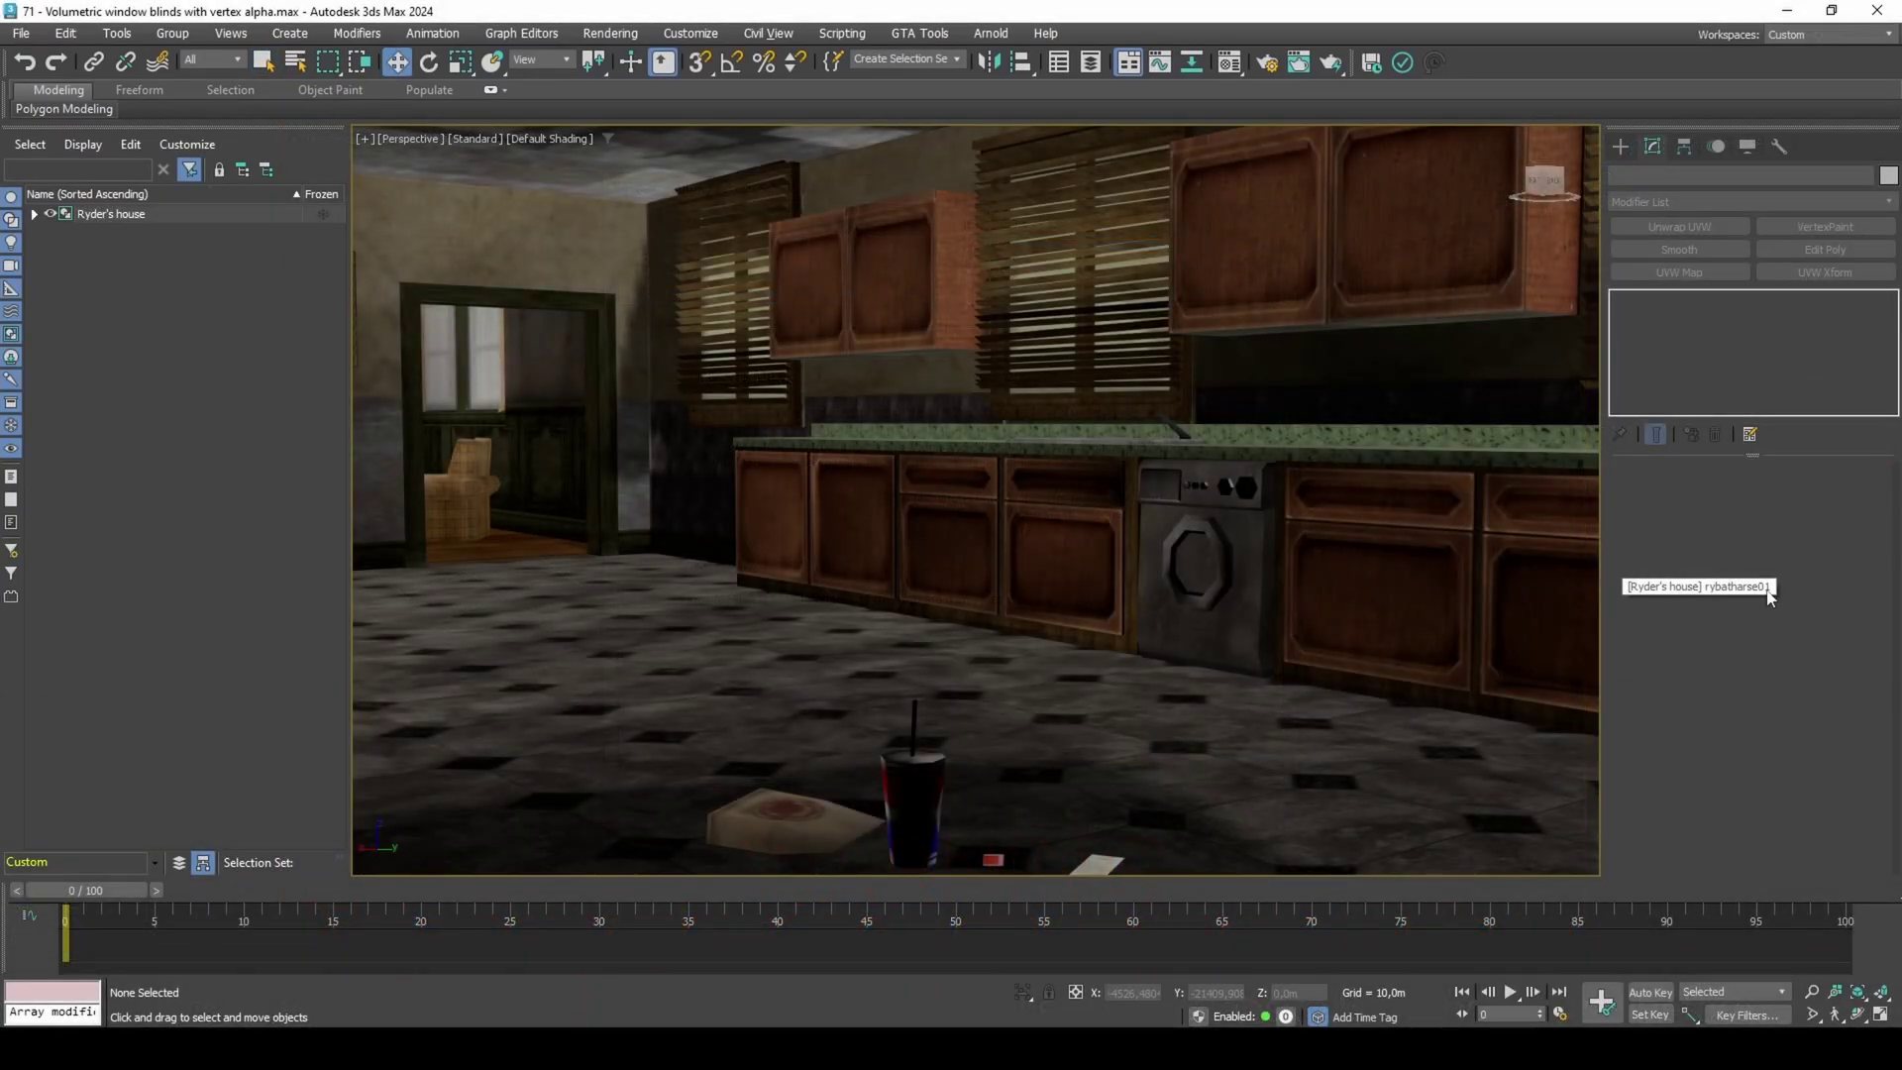
Create a box on the kitchen floor with AutoGrid, 1.5 m long, about 0.53 m wide and about 0.56 m high.
left_click(1620, 146)
left_click(1702, 275)
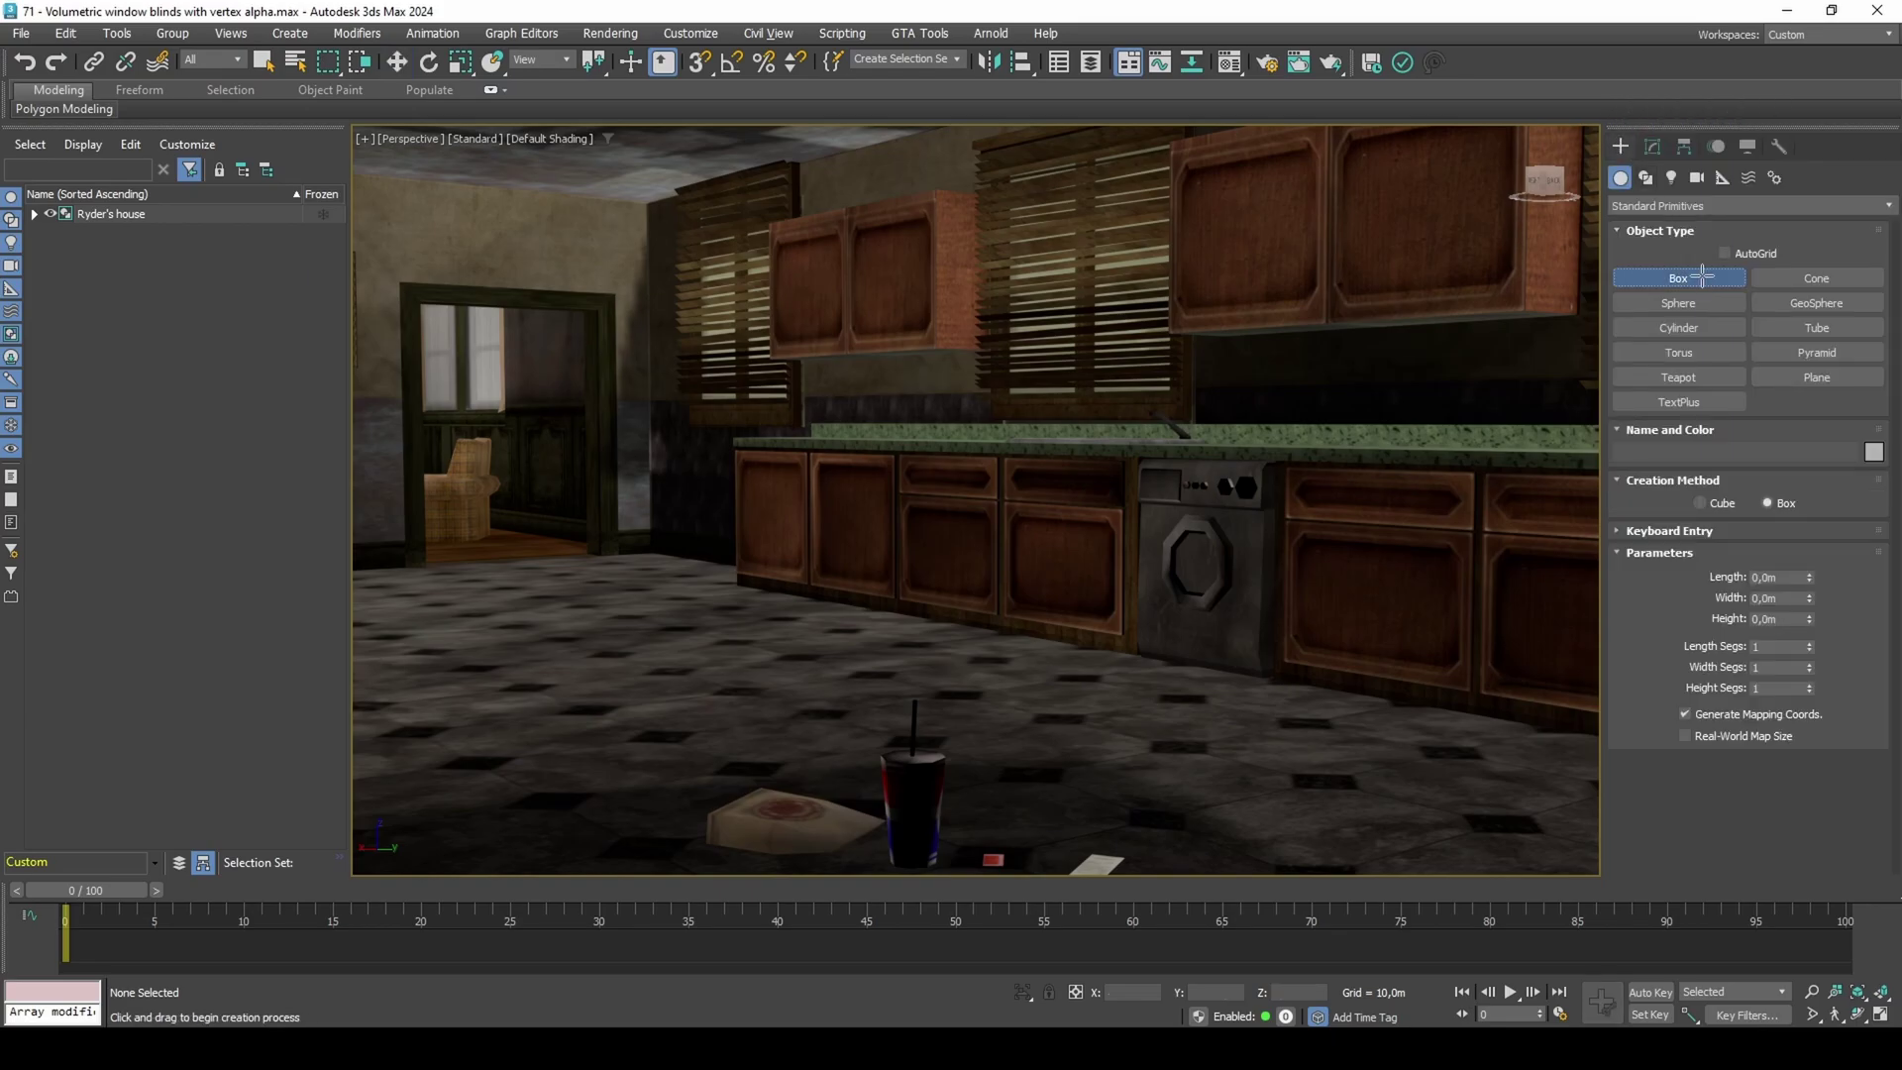
left_click(1739, 252)
left_click_drag(674, 600, 834, 726)
left_click(871, 633)
middle_click_drag(871, 633, 1001, 591, "alt")
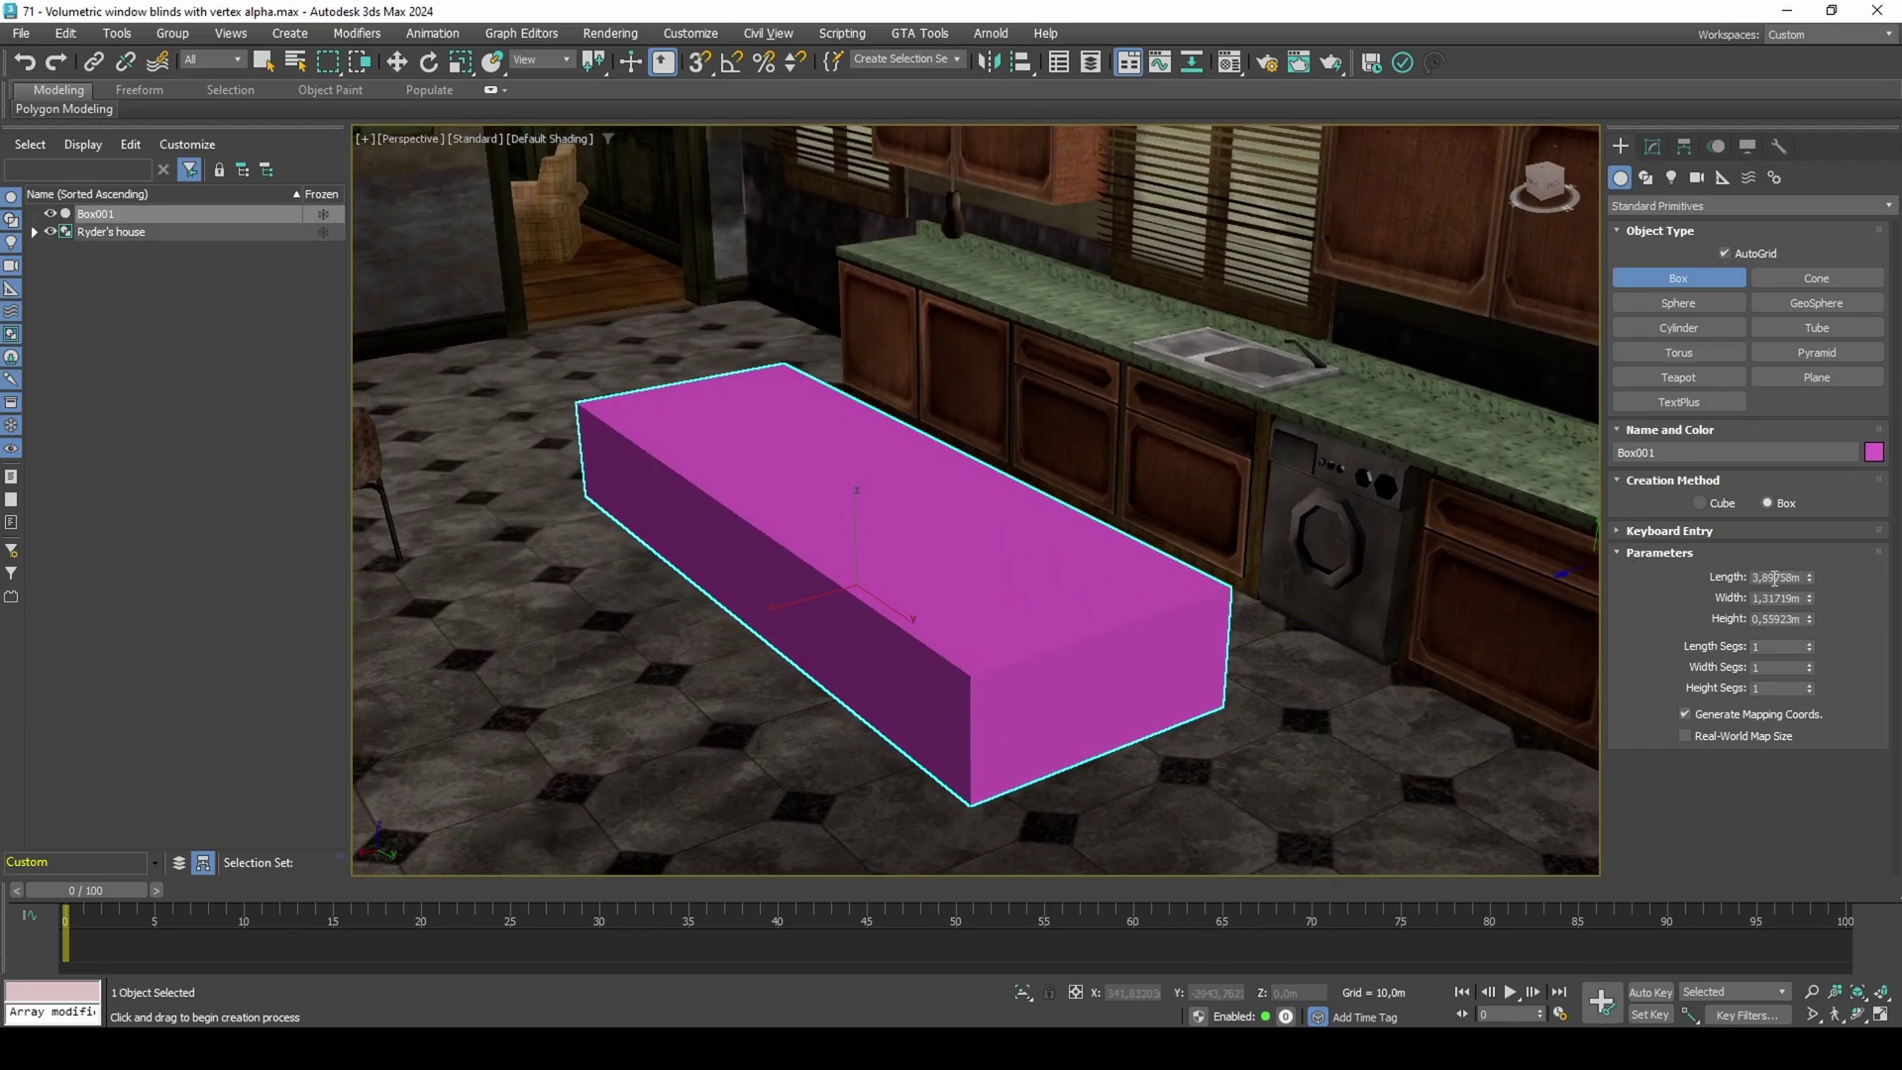
key("Return")
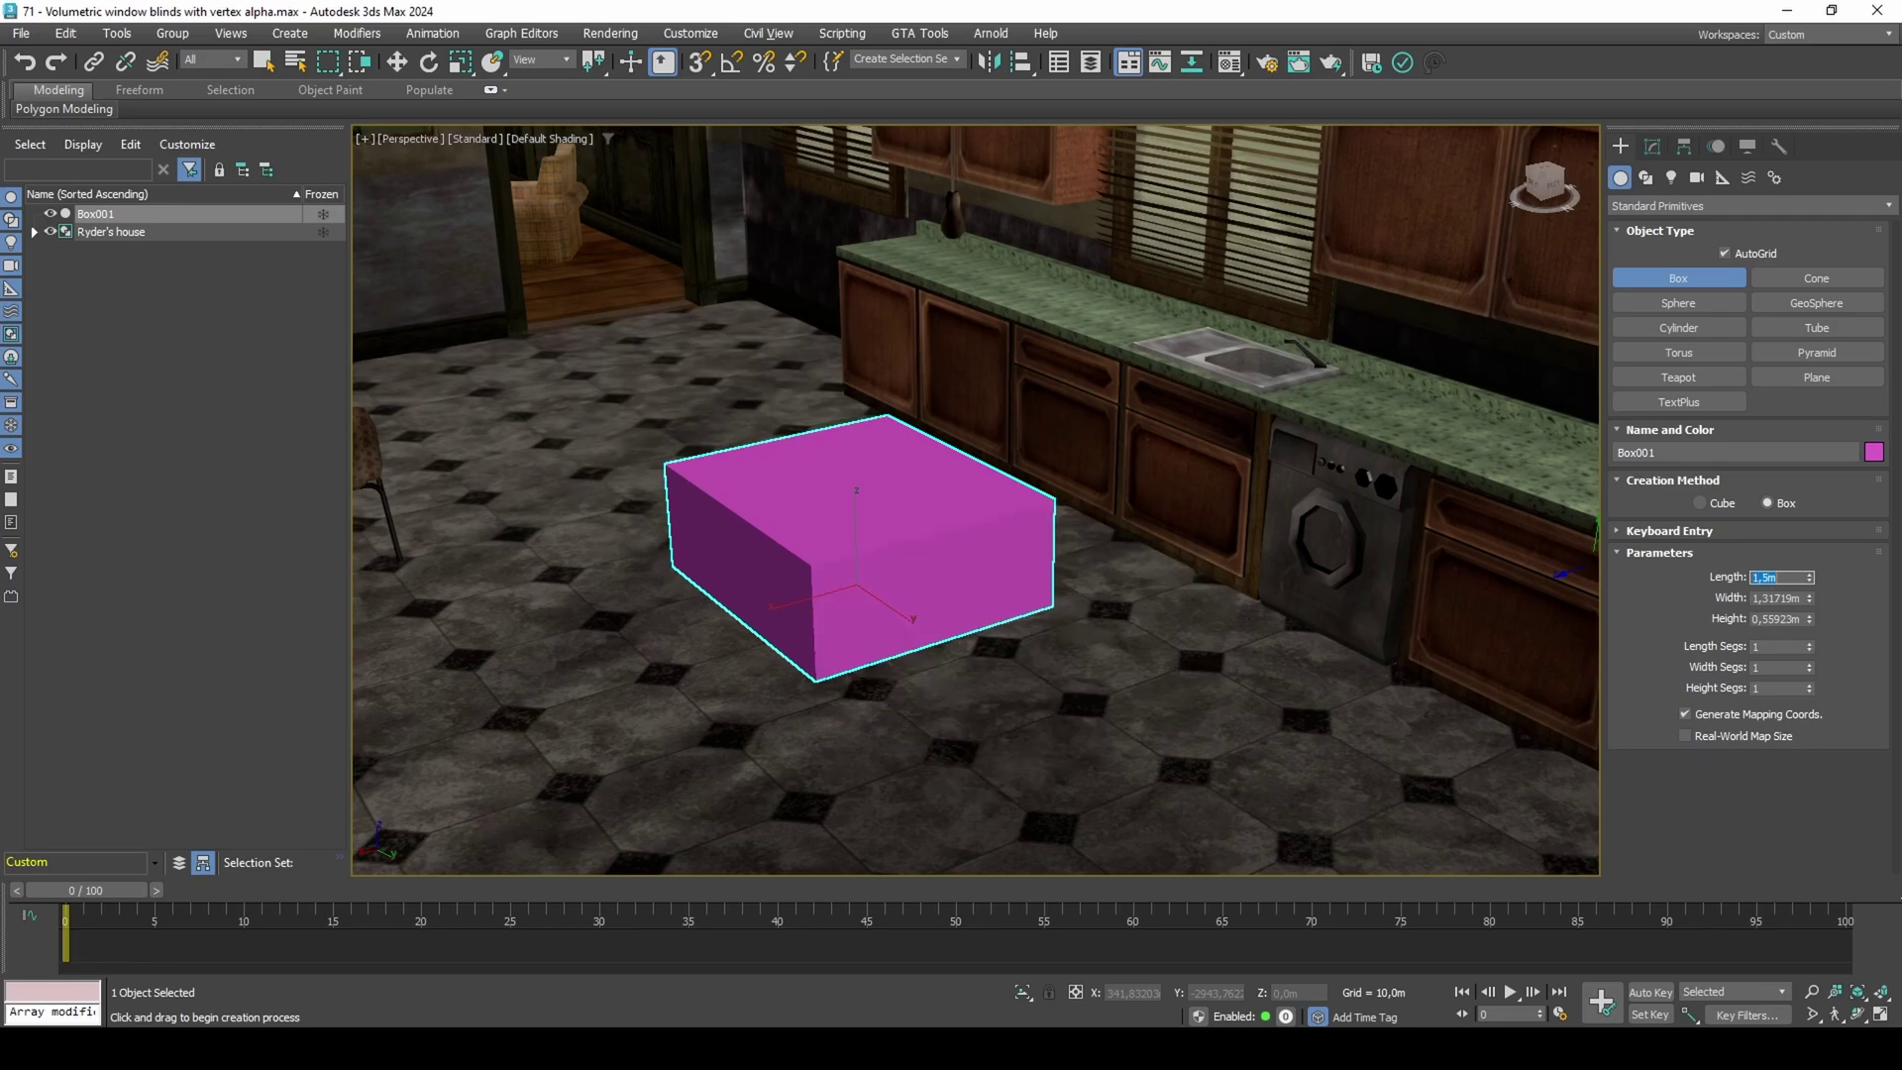
left_click_drag(1809, 600, 1805, 657)
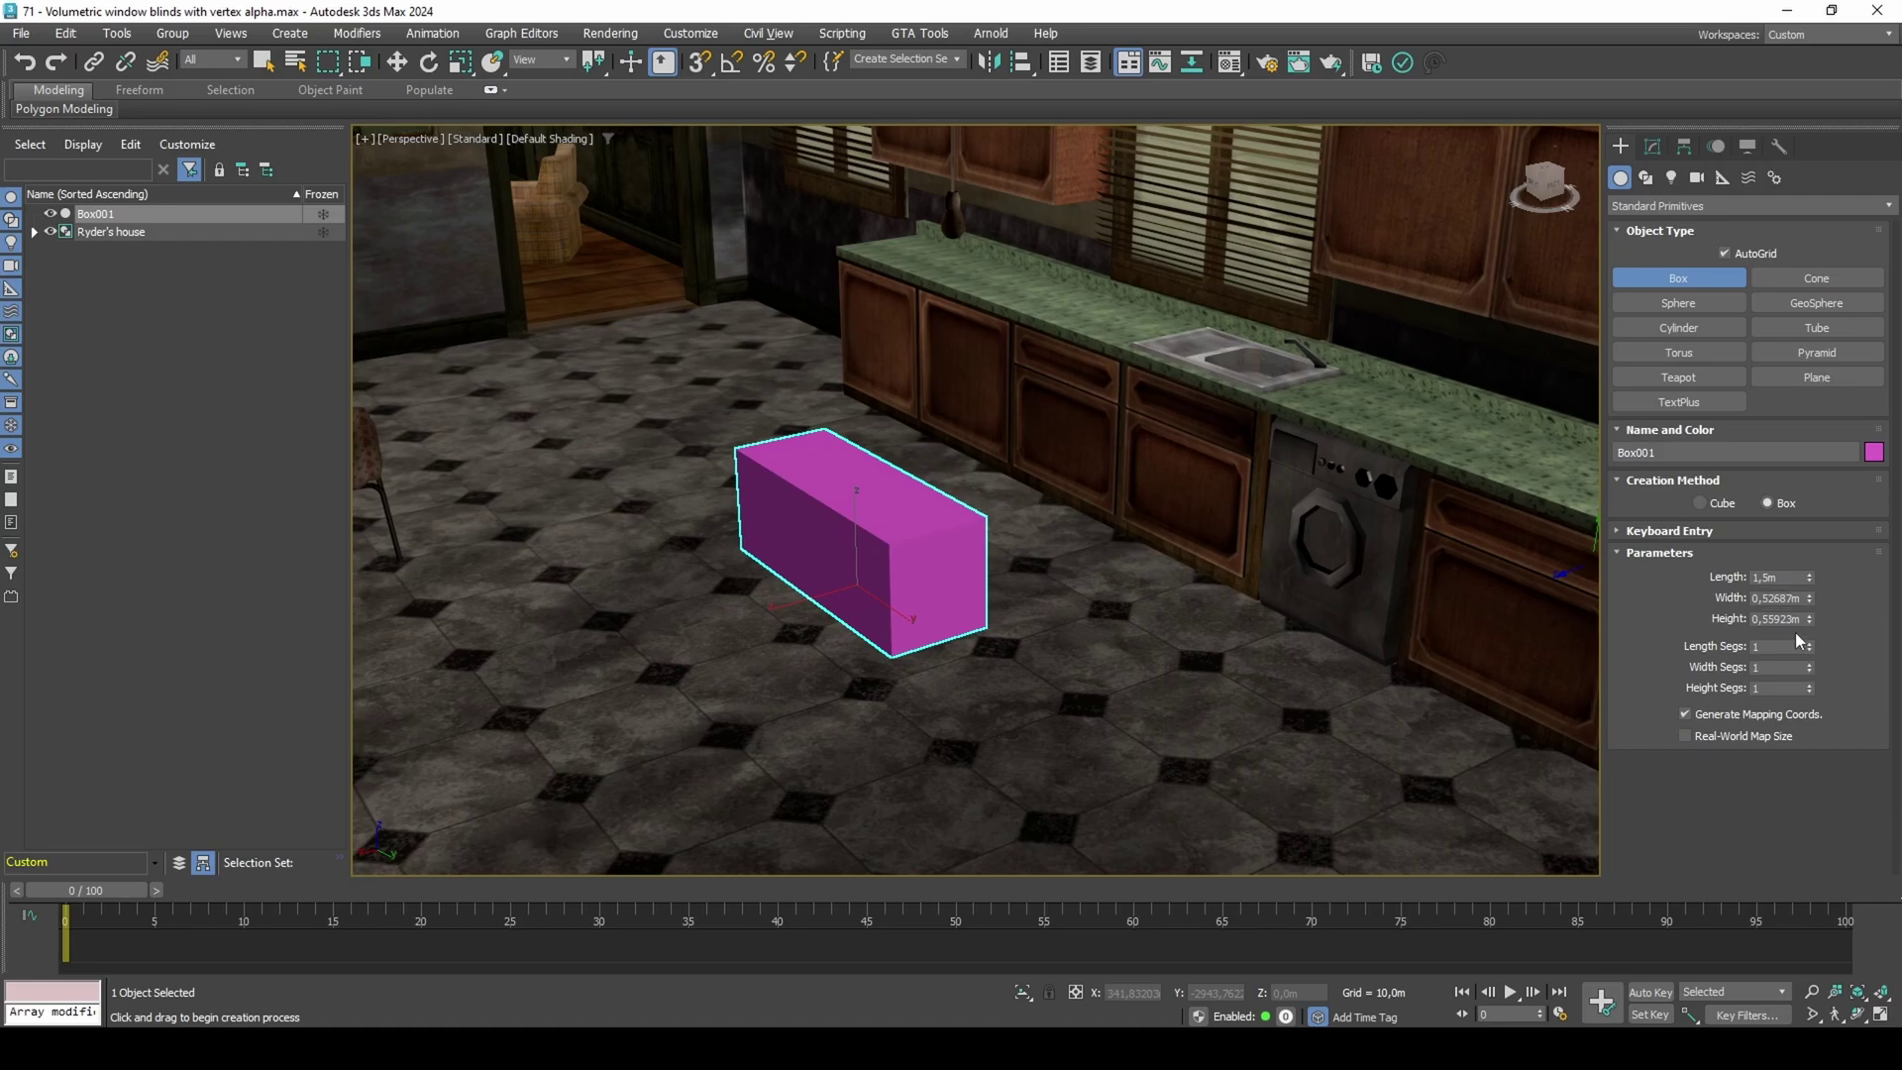
Add an Edit Poly modifier to the box and delete every polygon except the long side facing the kitchen counter.
left_click(1652, 148)
left_click(1826, 249)
middle_click_drag(970, 525, 1030, 541)
scroll(1004, 526, "up", 3)
left_click(1034, 542)
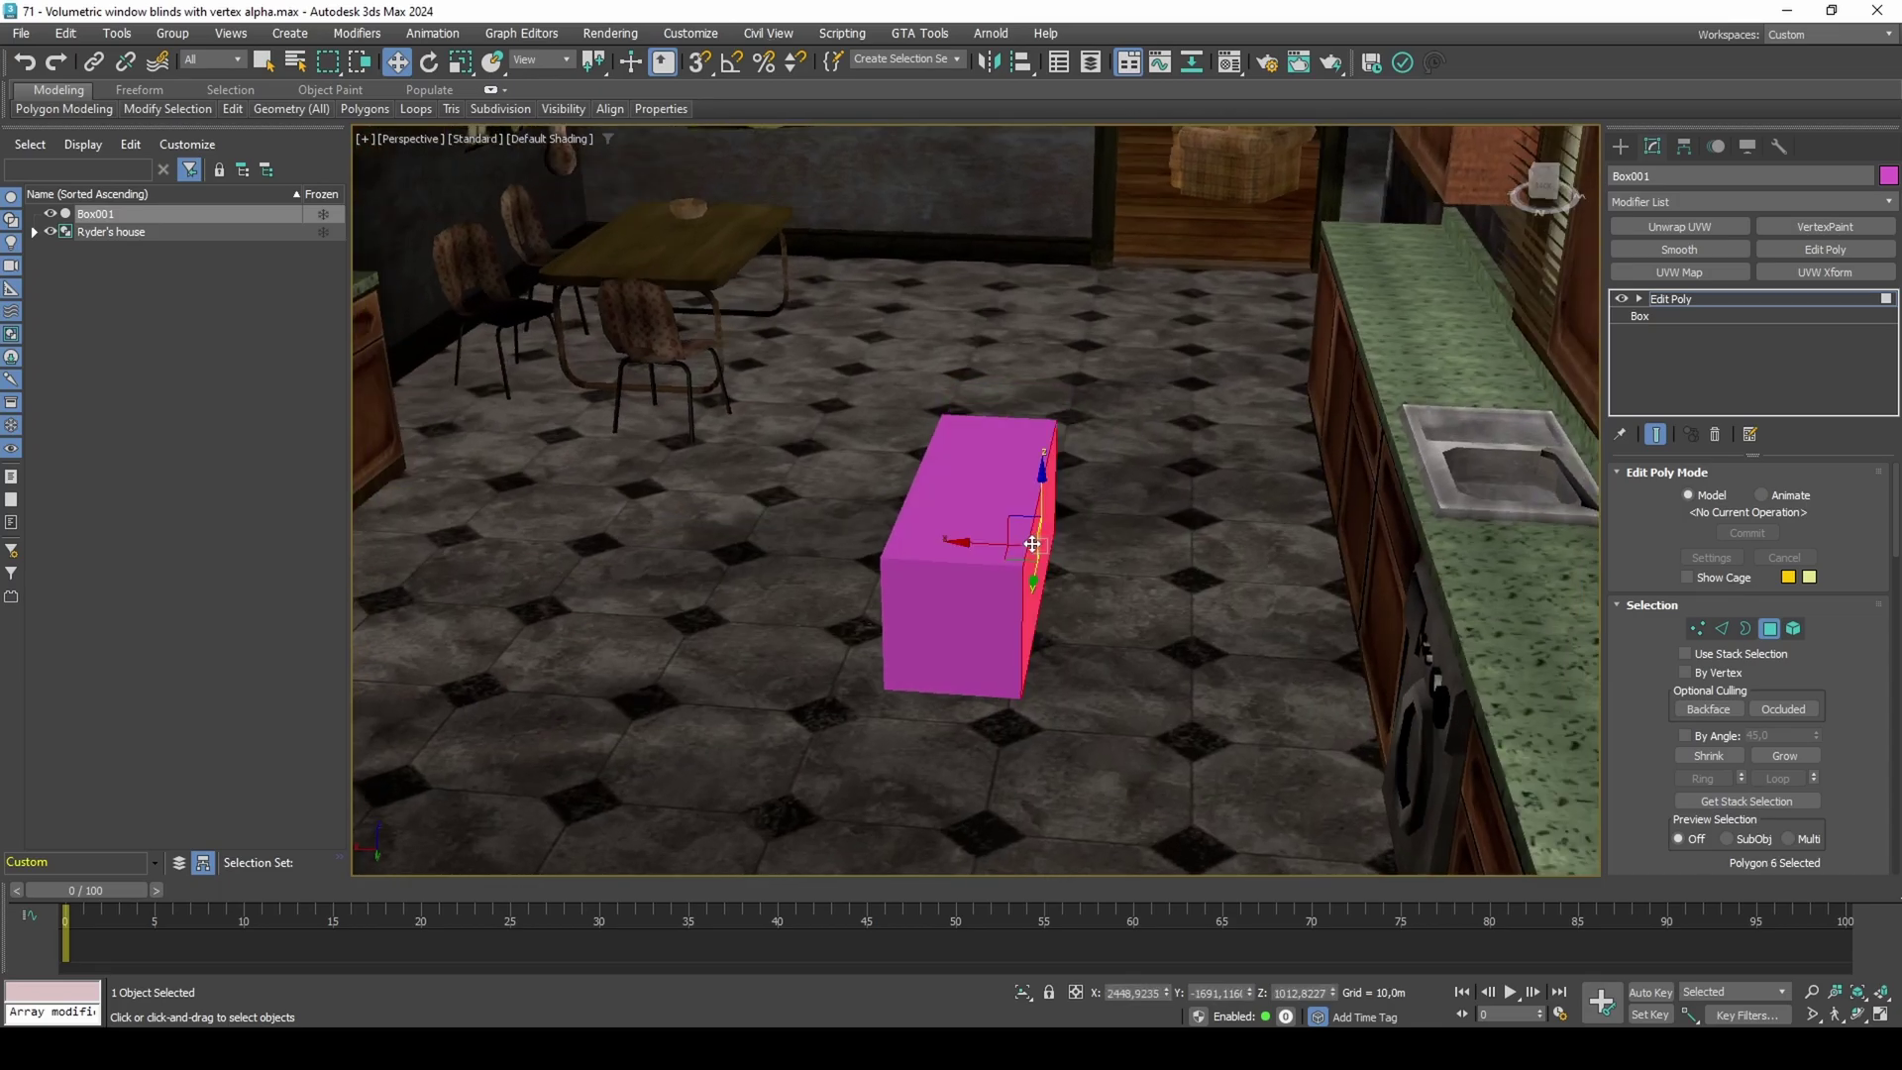
key("ctrl+i")
key("Delete")
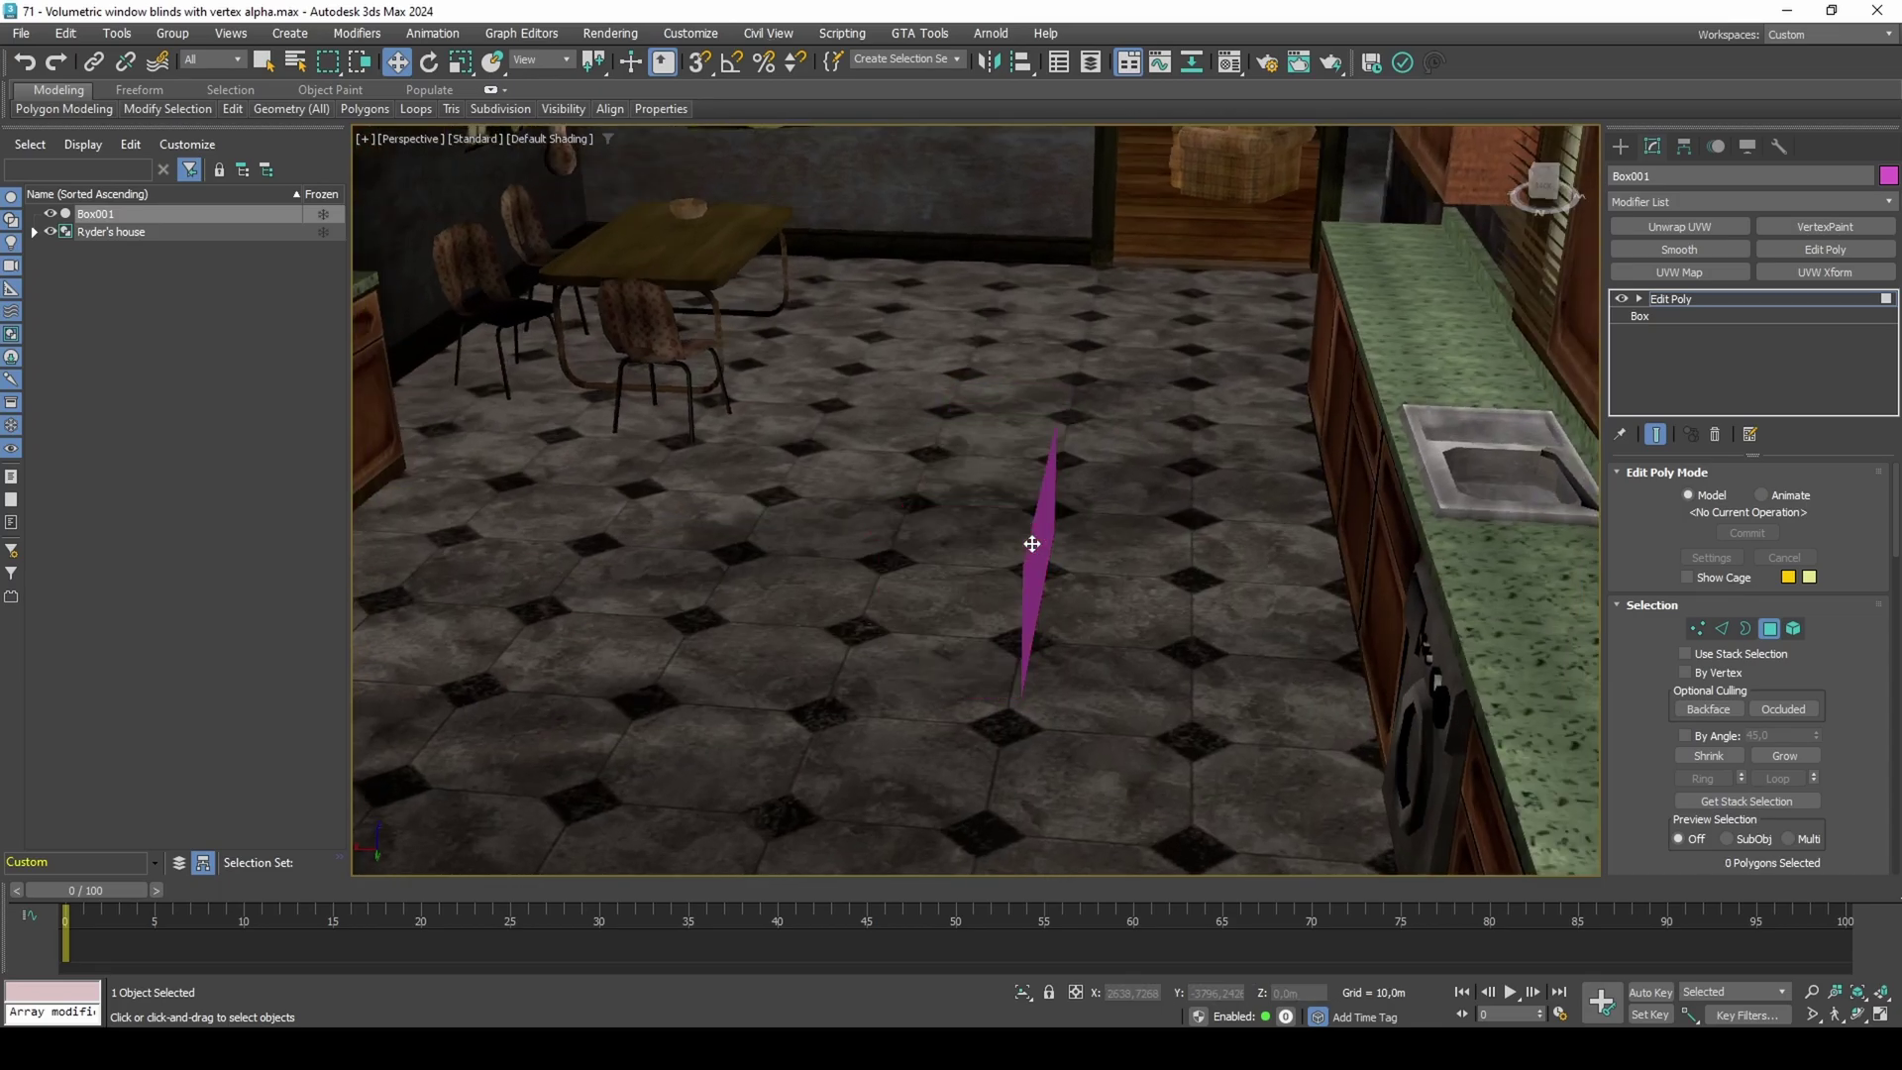
key("4")
Adjust only the object's pivot, moving it along X onto the remaining polygon with vertex snapping and axis constraints.
left_click(1684, 147)
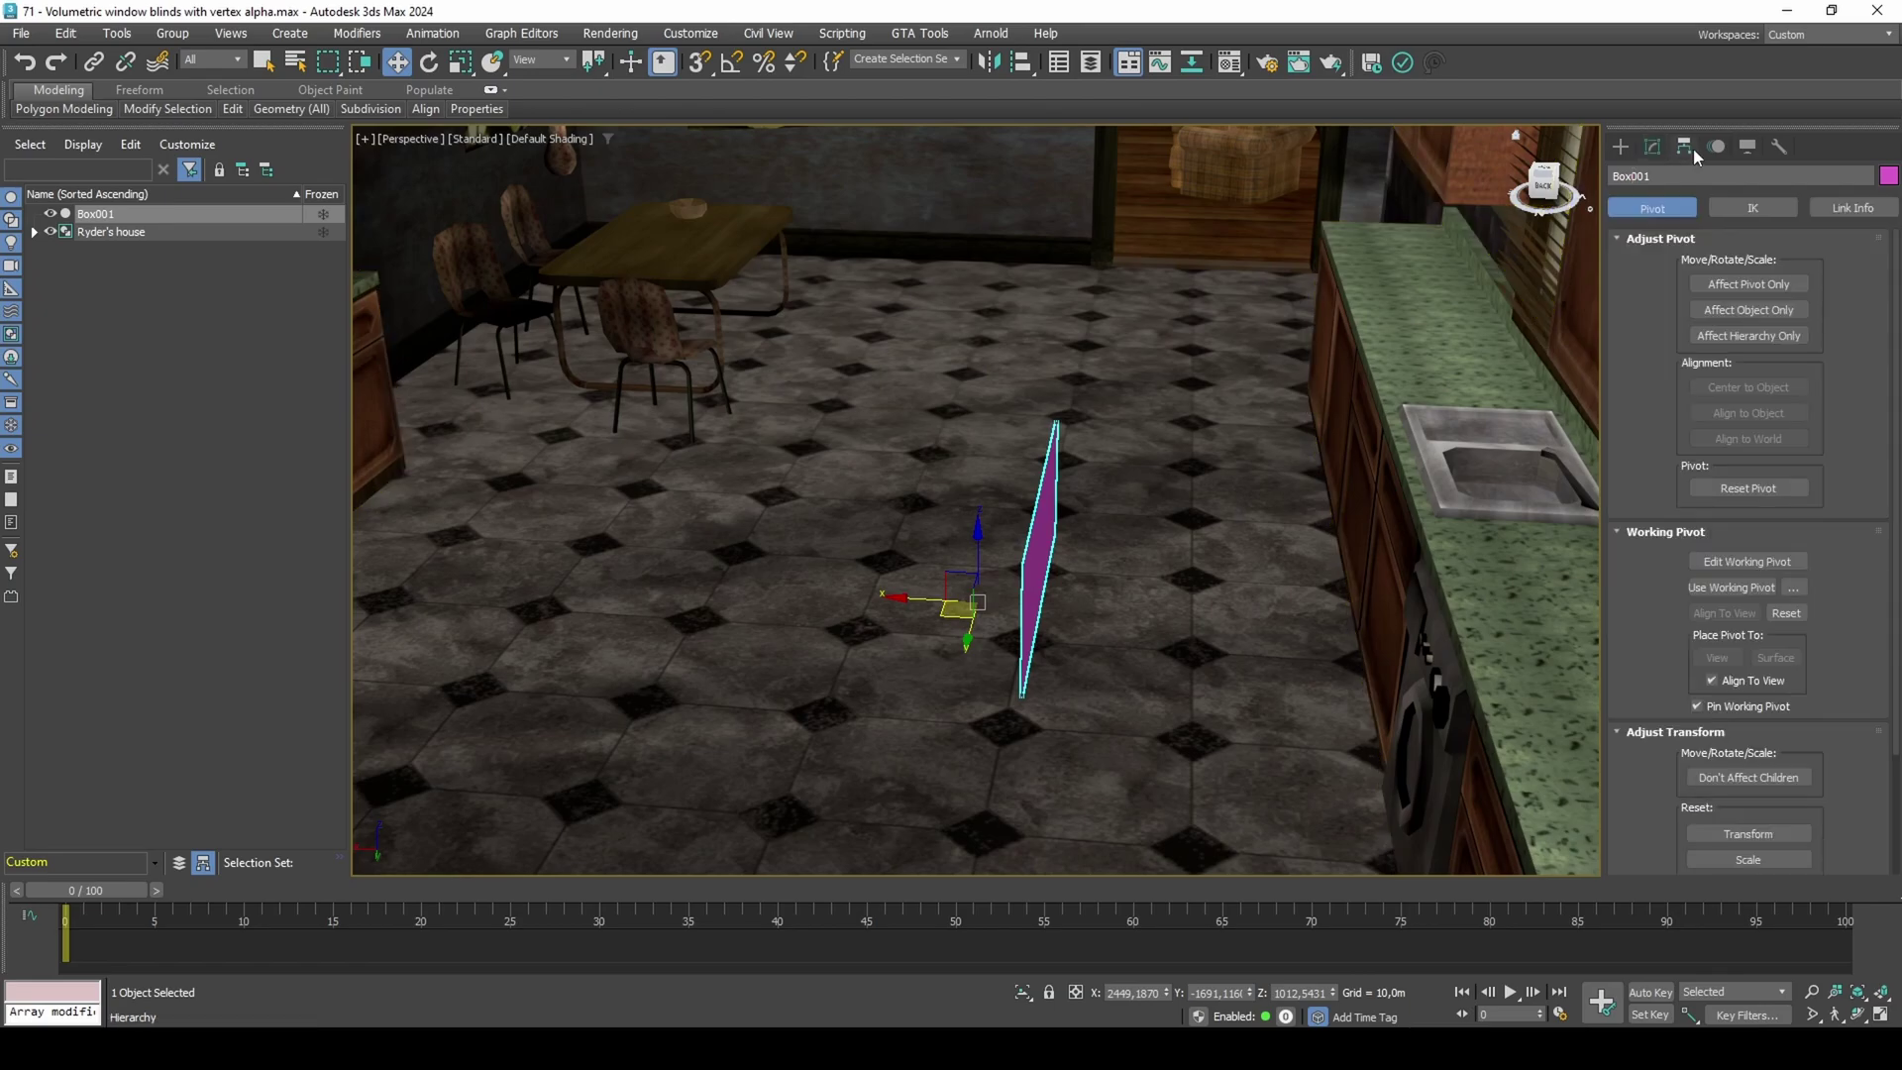
left_click(1706, 284)
middle_click_drag(1030, 436, 888, 426, "alt")
key("s")
right_click(699, 63)
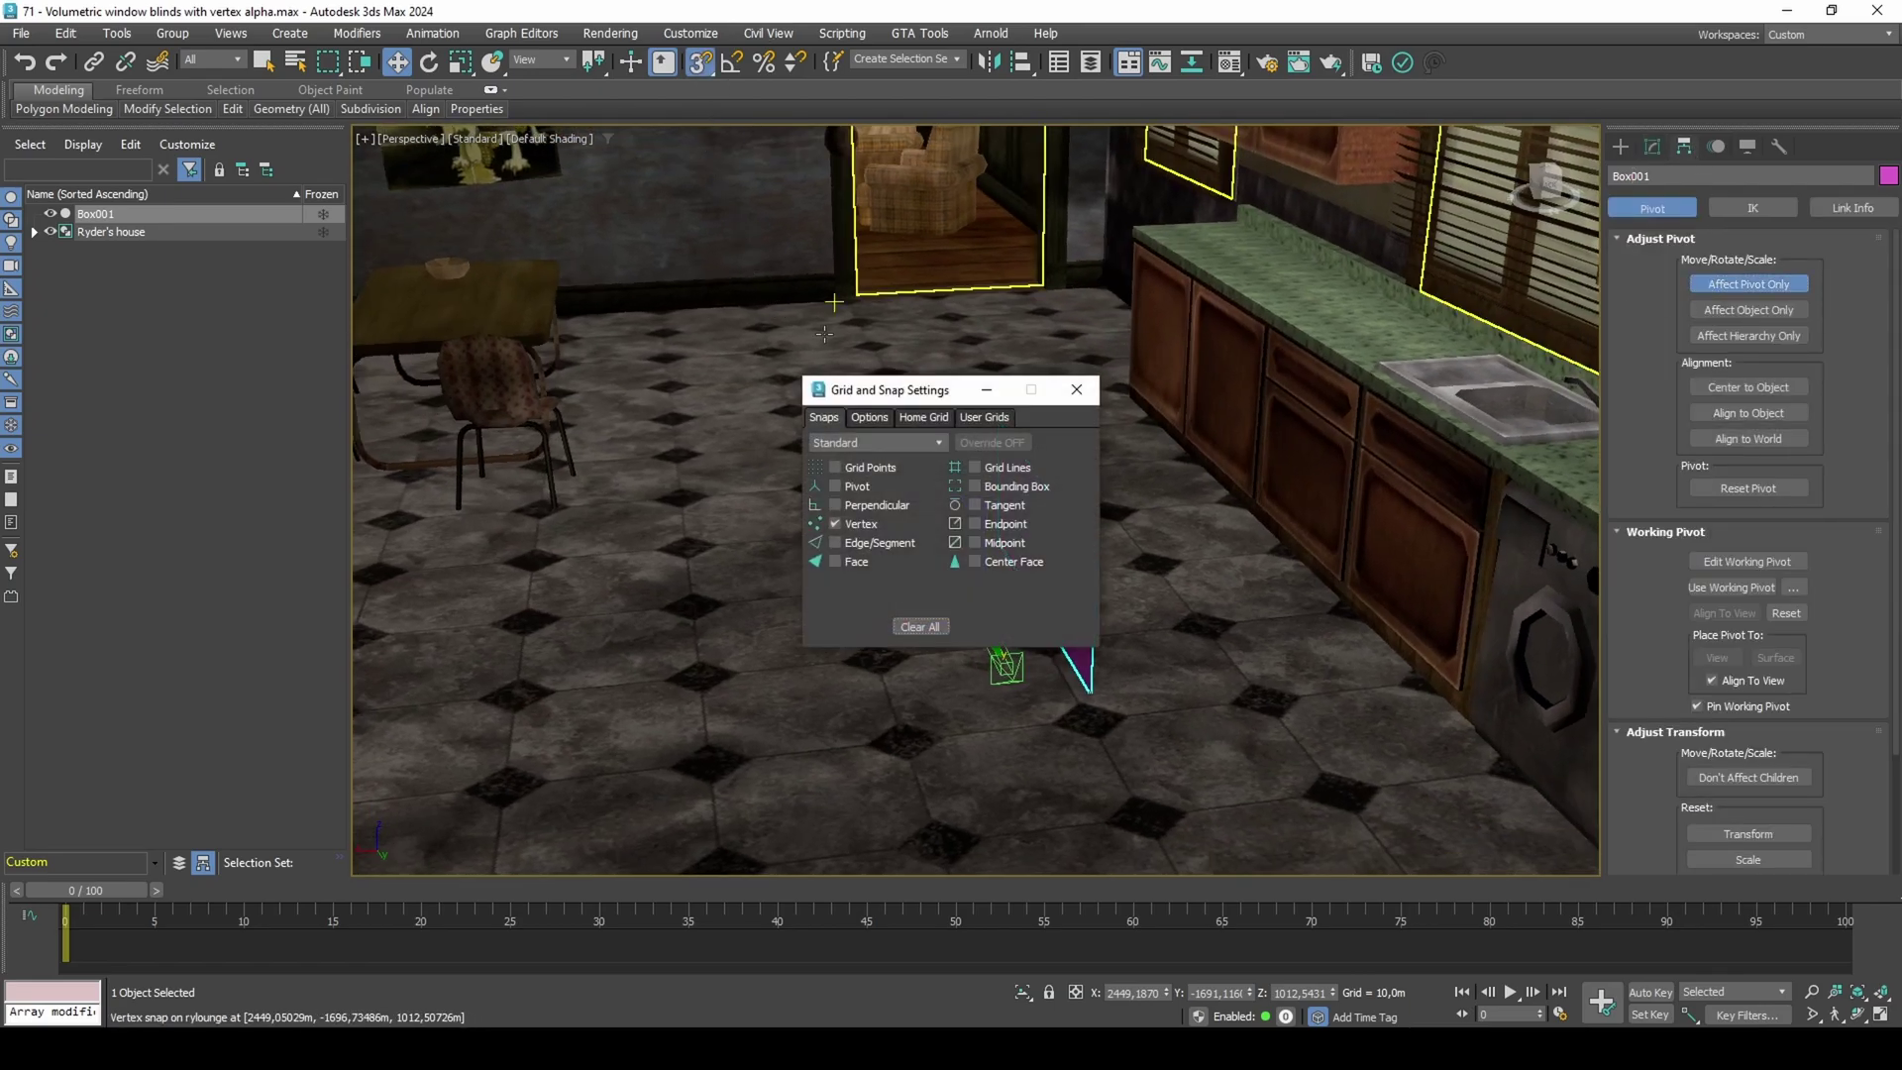
left_click(869, 417)
left_click_drag(903, 393, 498, 537)
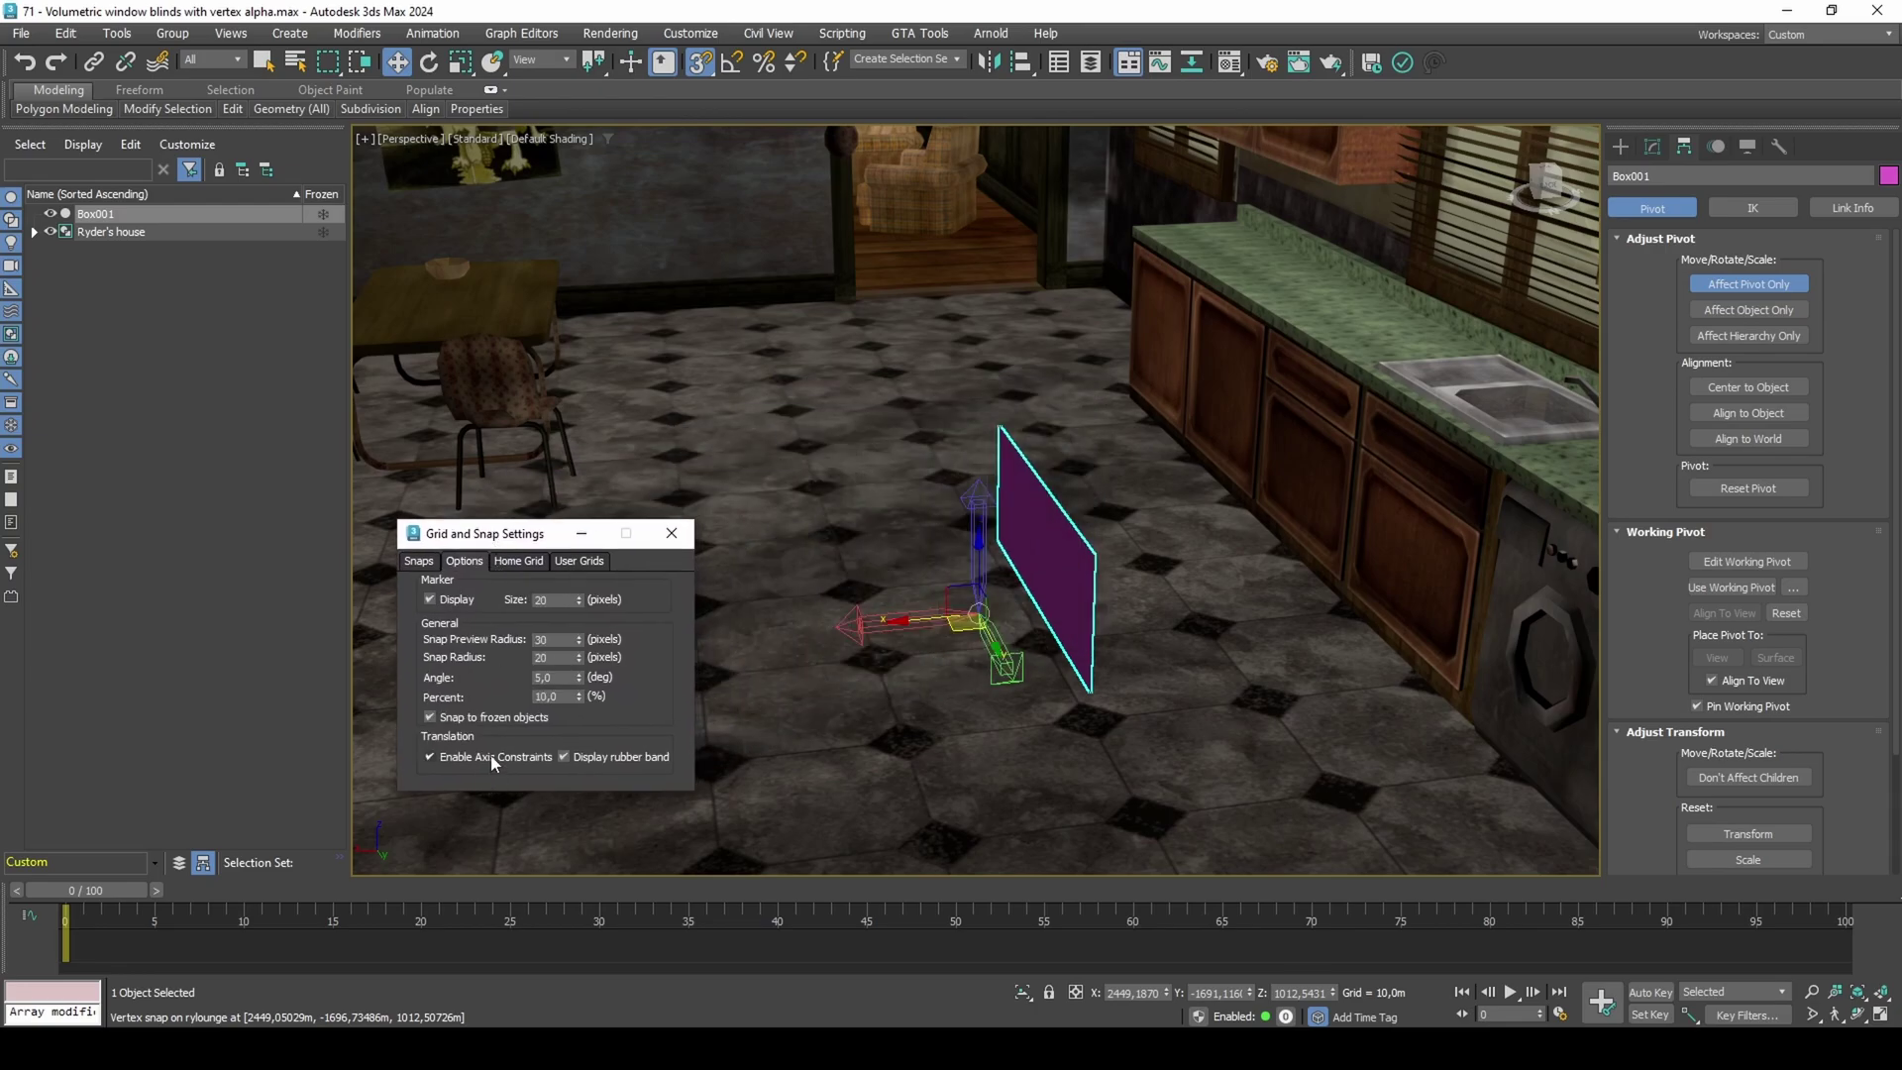
left_click_drag(926, 620, 1092, 683)
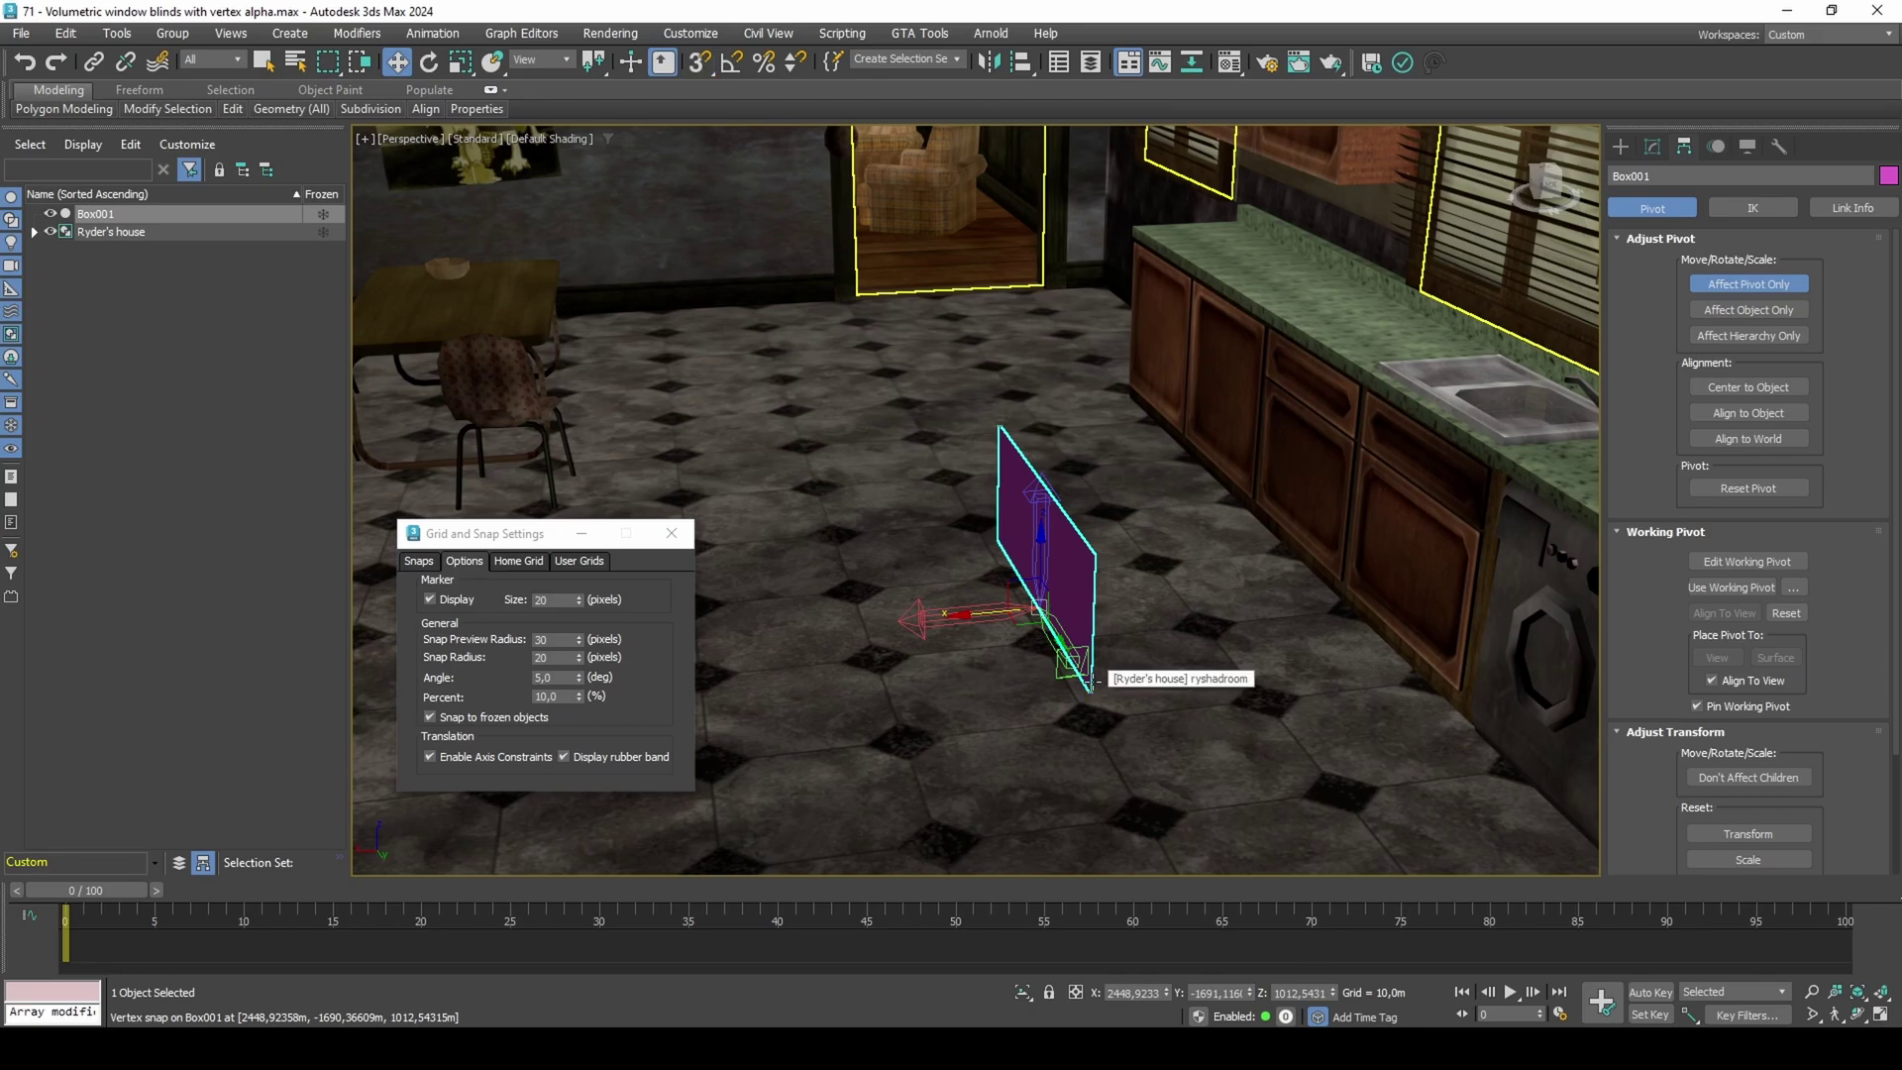
Rotate the plane to 115 degrees about its Y axis with angle snap on, and close the snap settings.
left_click(1648, 148)
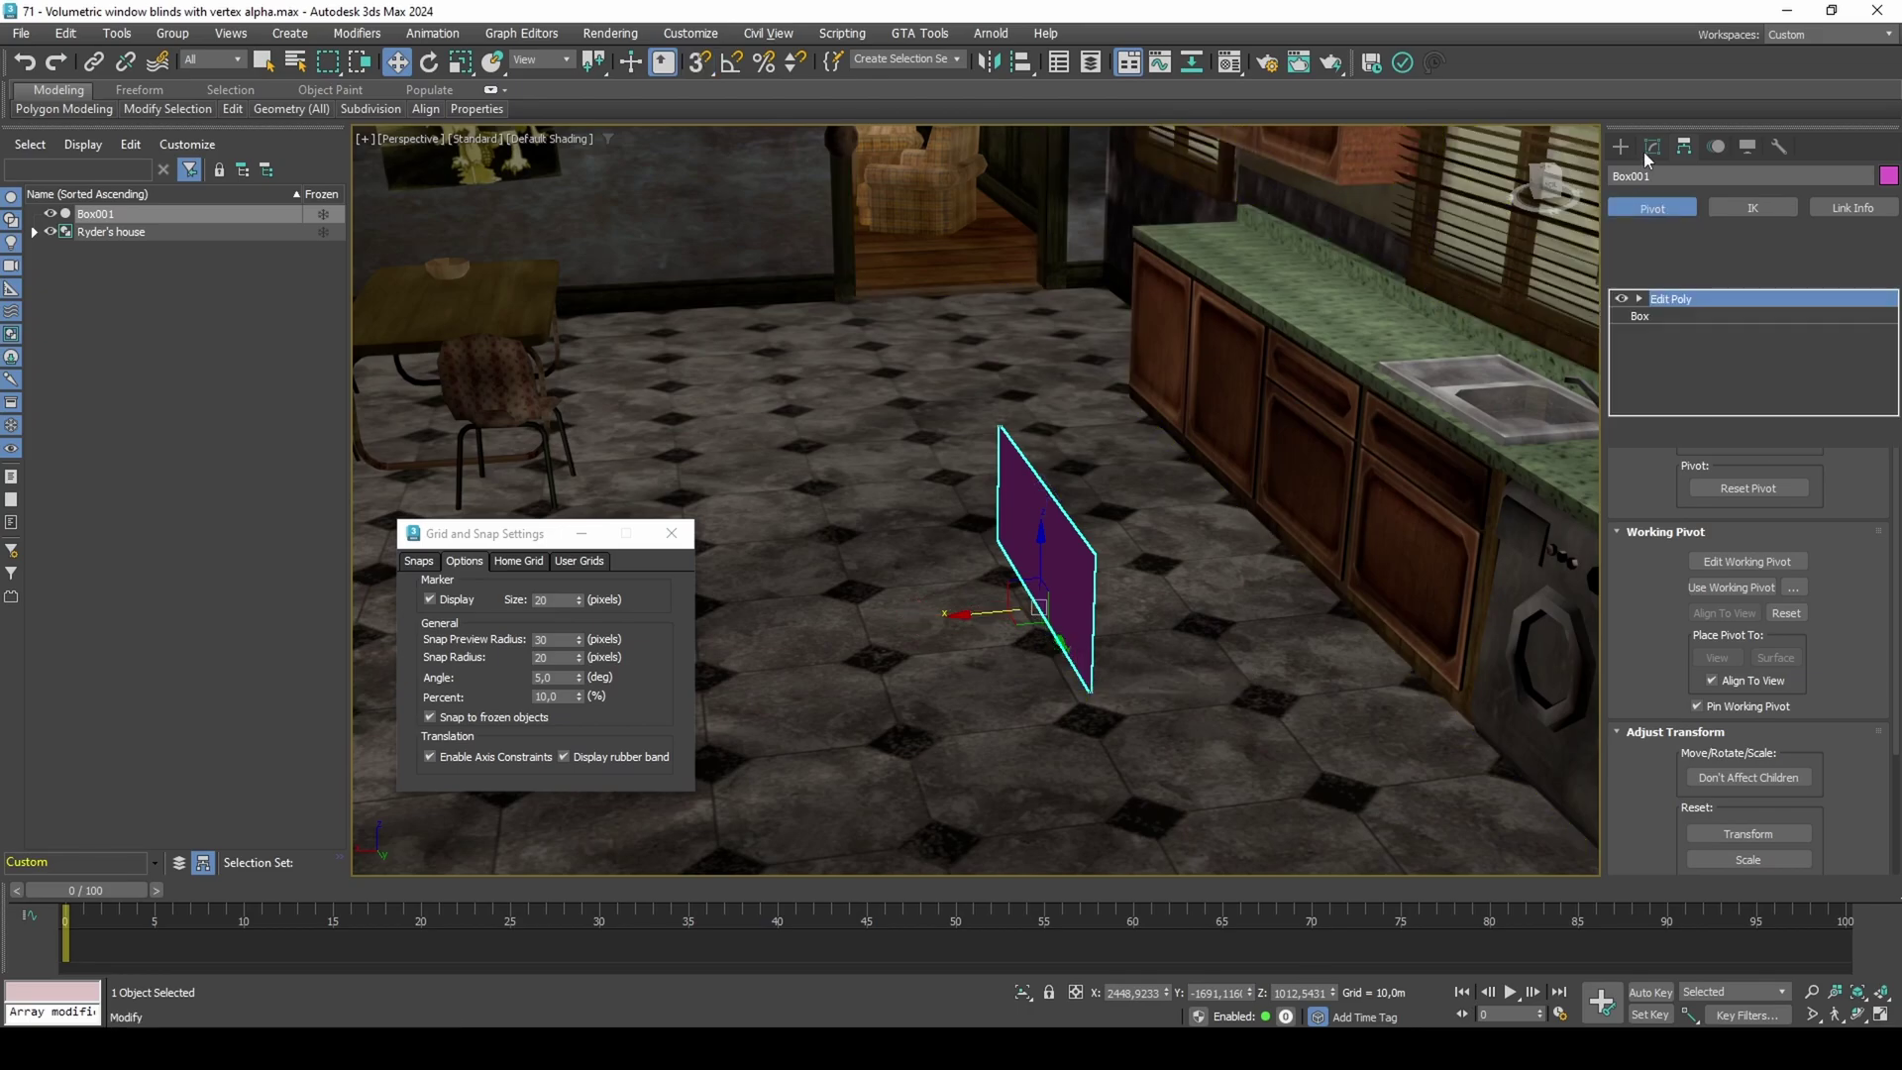
key("e")
mouse_move(1026, 547)
left_mouse_down()
mouse_move(939, 582)
mouse_move(990, 556)
left_mouse_up()
key("a")
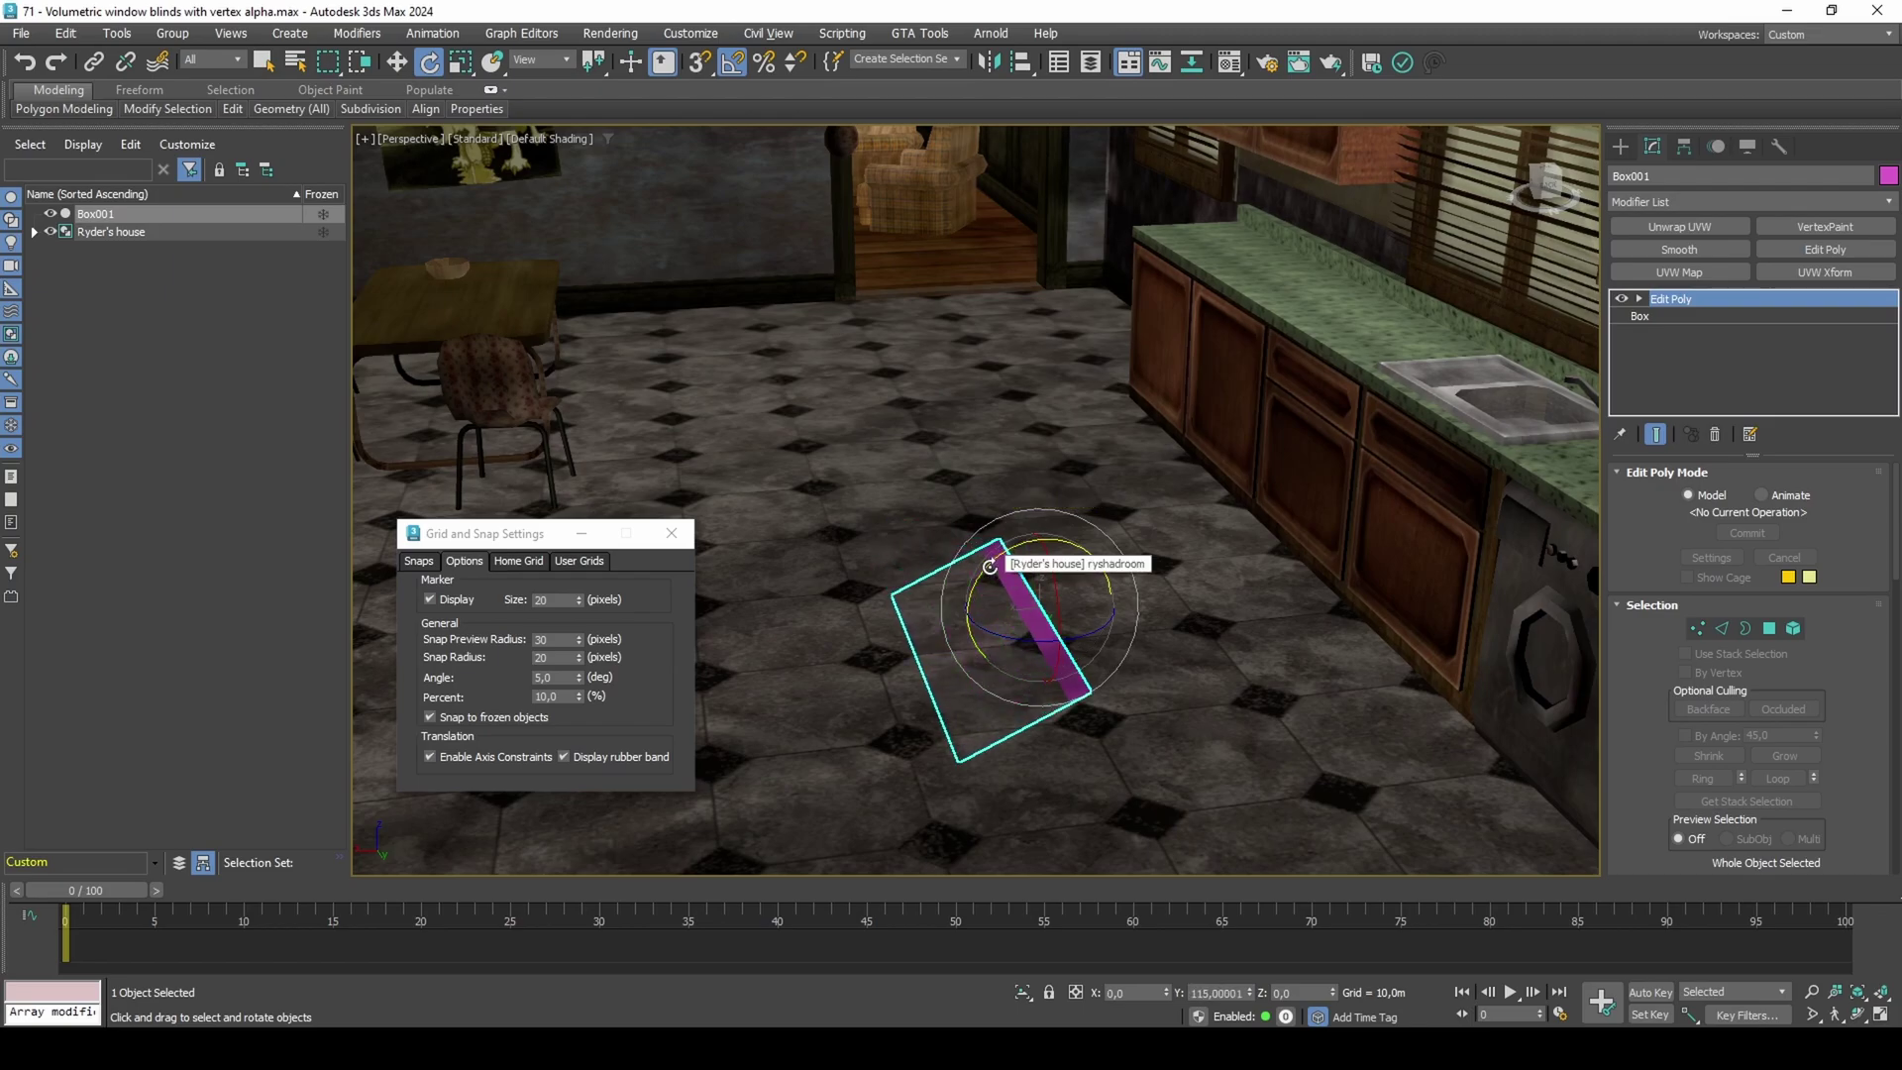
left_click(672, 533)
Move the plane from the floor up to the kitchen window above the sink and shift it sideways along the blinds.
middle_click_drag(694, 555, 951, 606, "alt")
key("w")
left_click_drag(954, 607, 1195, 153)
middle_click_drag(1193, 159, 1147, 373)
middle_click_drag(1147, 374, 1119, 415)
scroll(1120, 414, "up", 5)
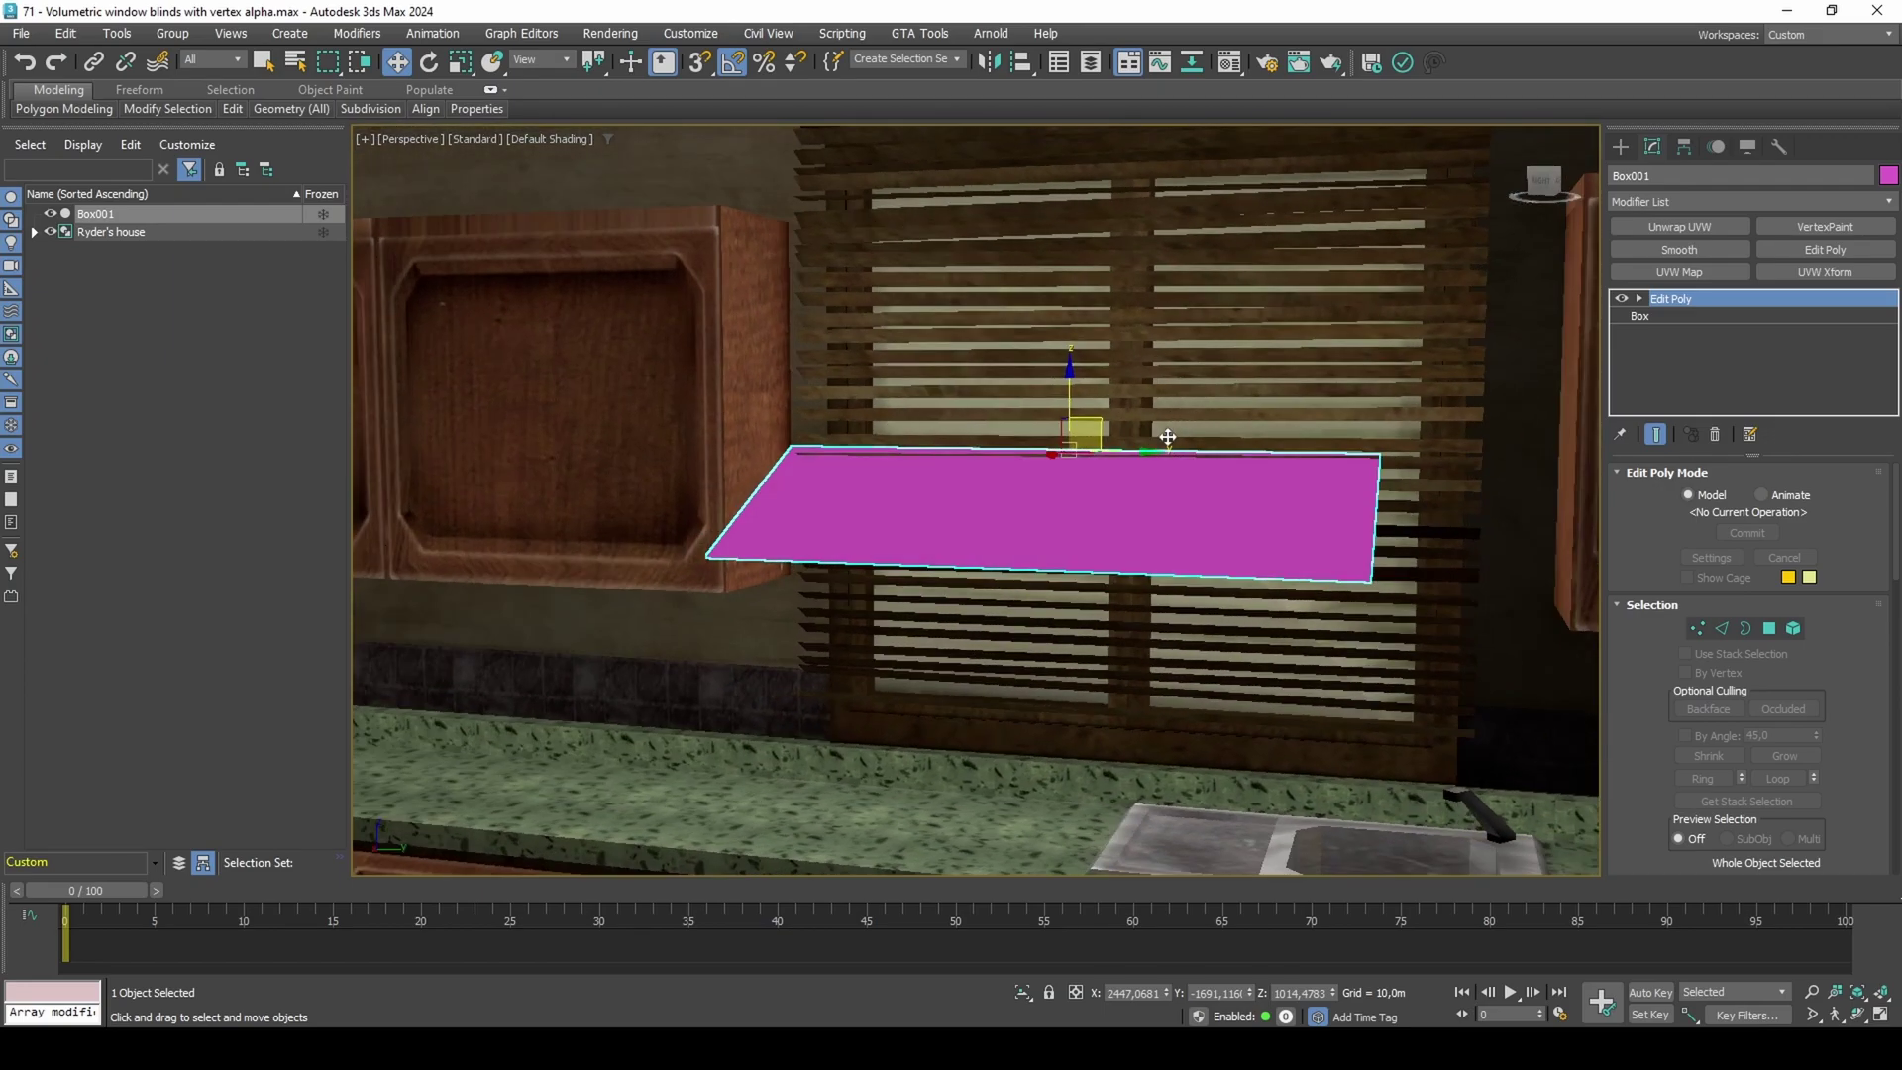
left_click_drag(1093, 442, 1129, 455)
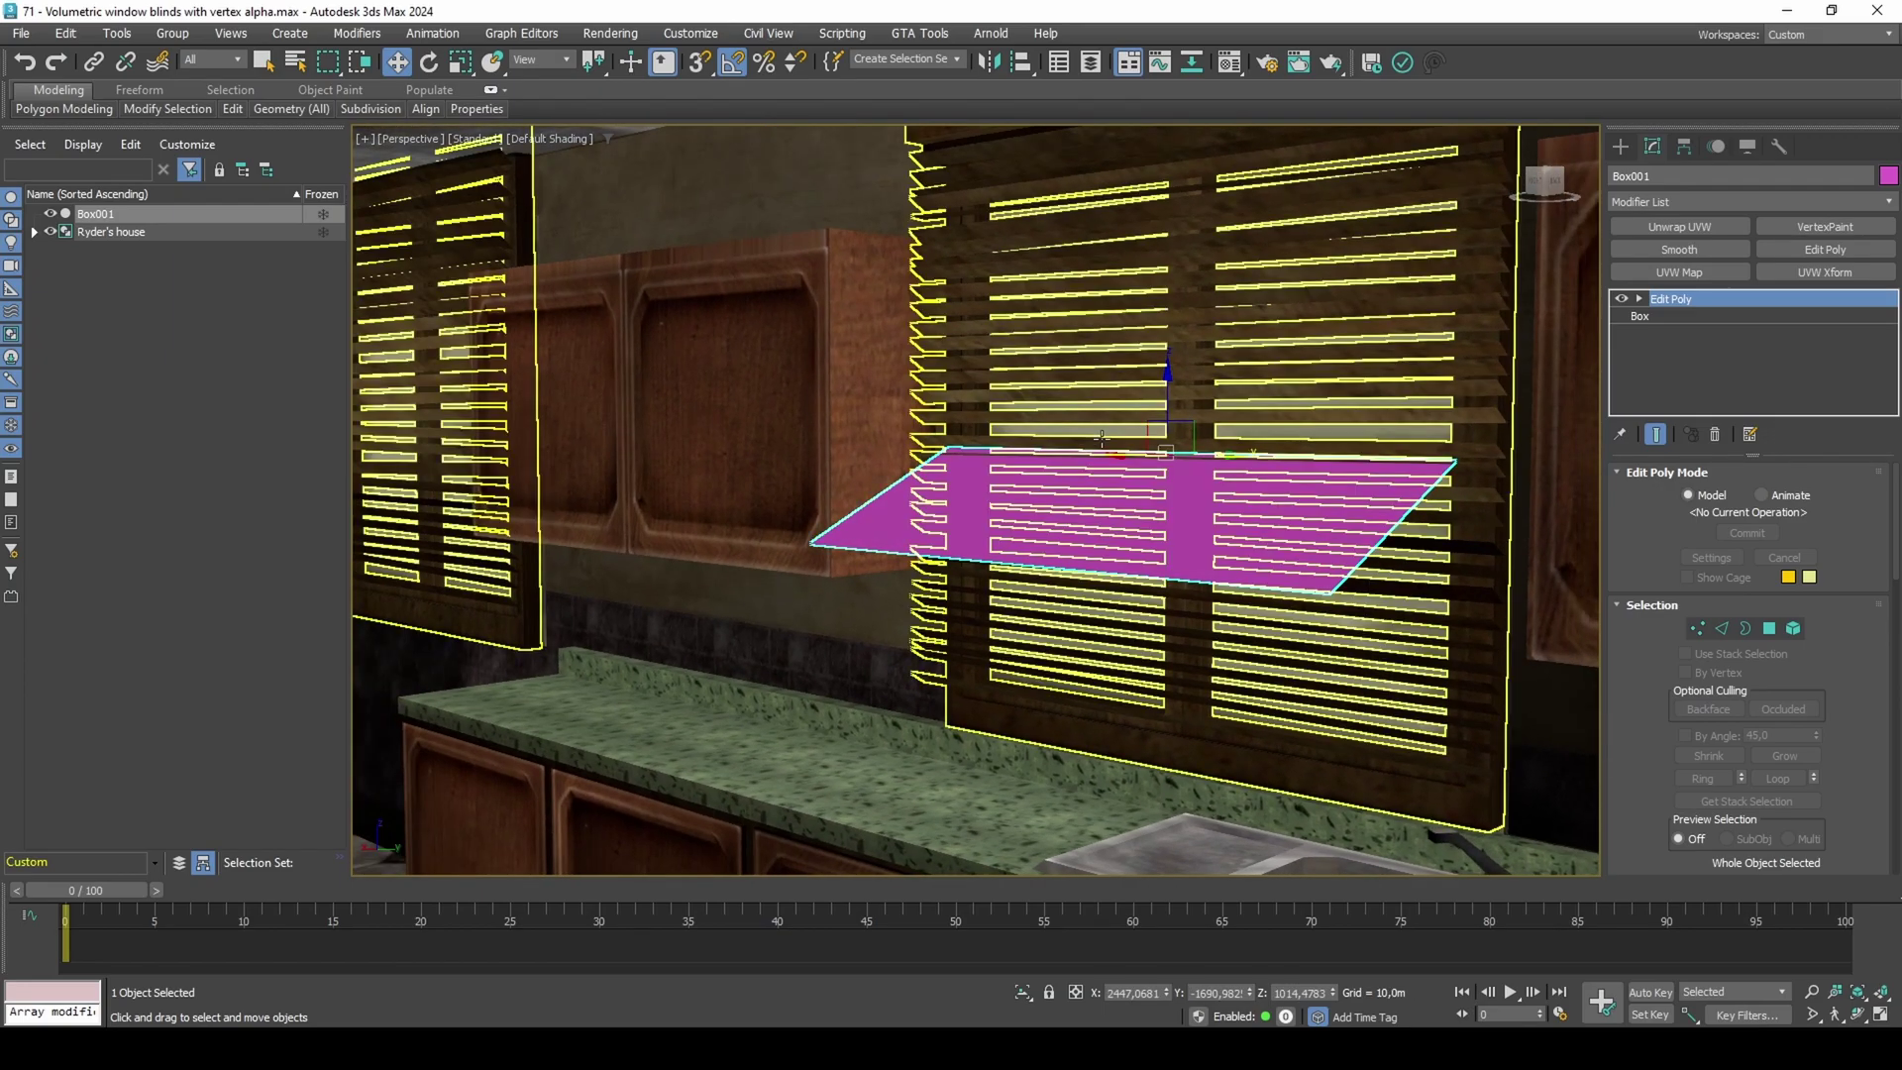
Raise the plane to the upper part of the window and adjust its height and distance from the blinds.
left_click_drag(1102, 438, 1102, 166)
middle_click_drag(1102, 167, 981, 404)
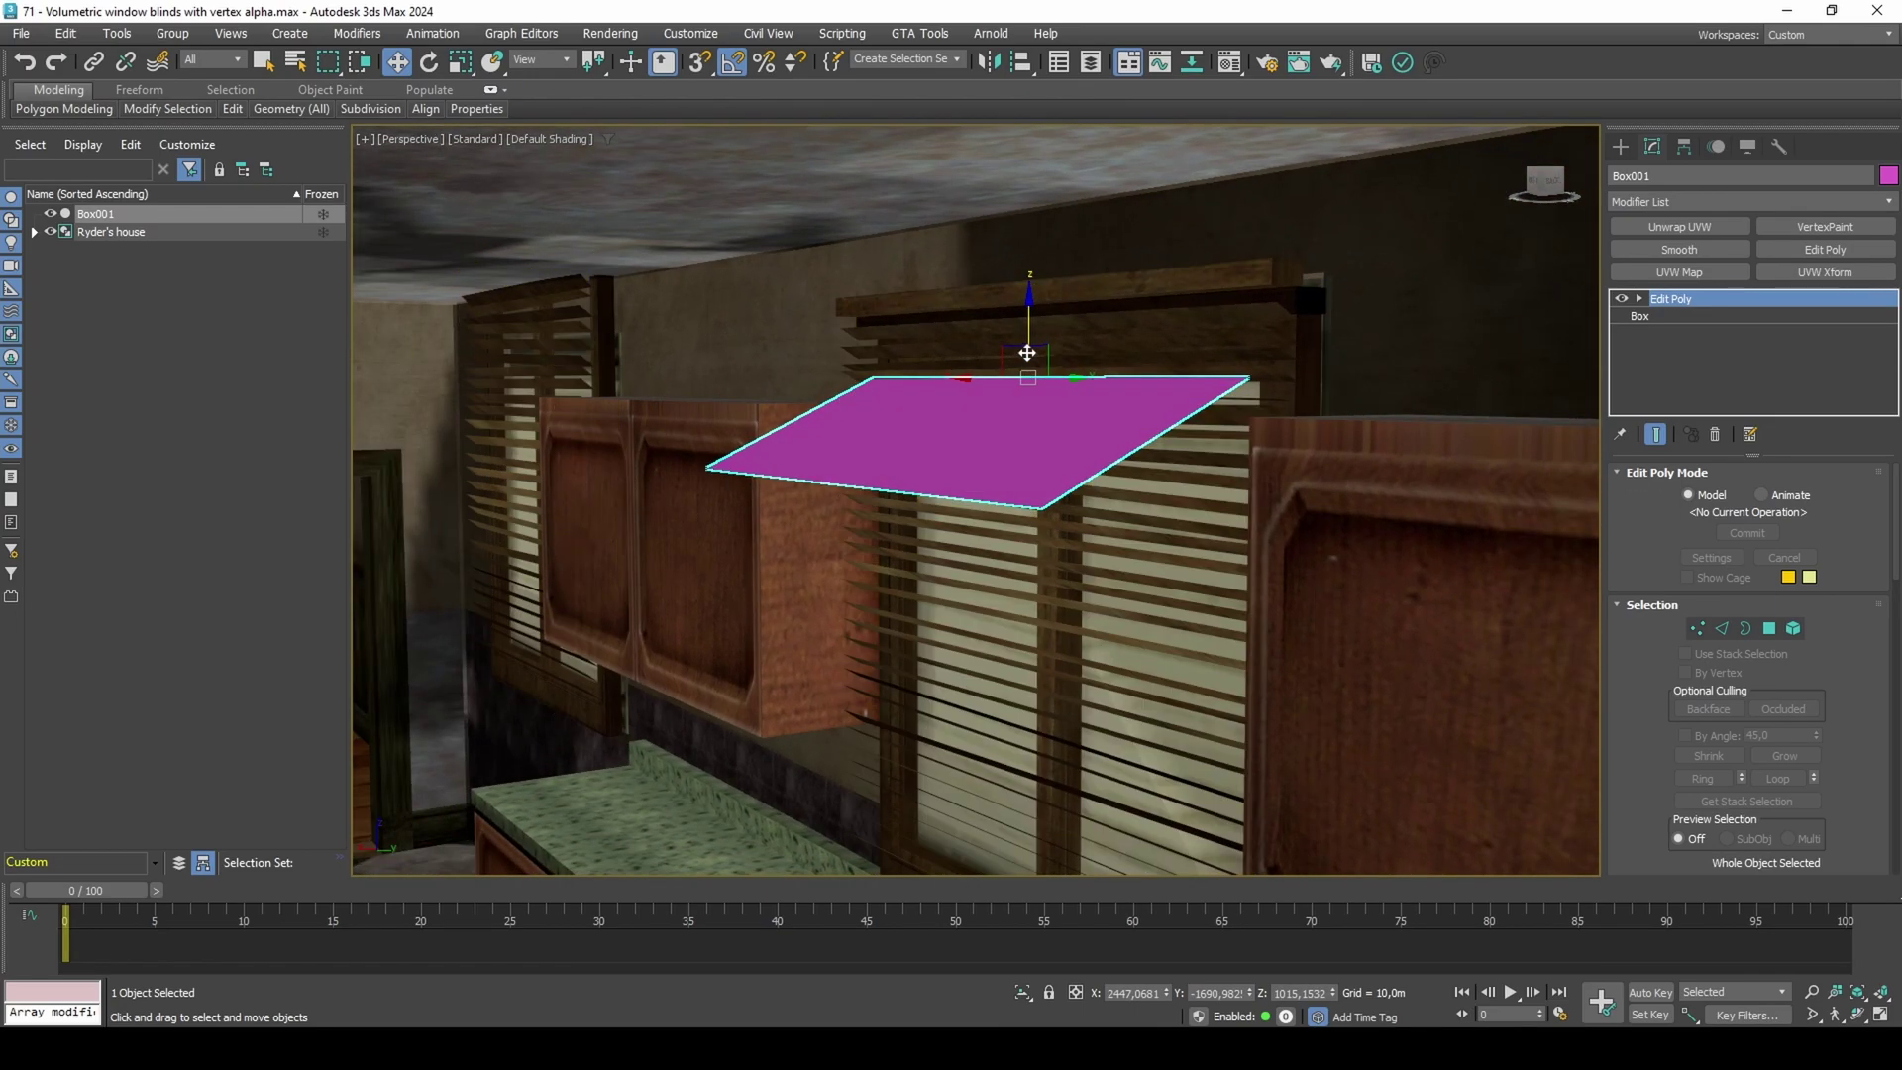
left_click_drag(1030, 330, 1028, 345)
middle_click_drag(1027, 349, 1009, 367, "alt")
left_click_drag(999, 390, 1054, 345)
middle_click_drag(1036, 434, 1104, 353)
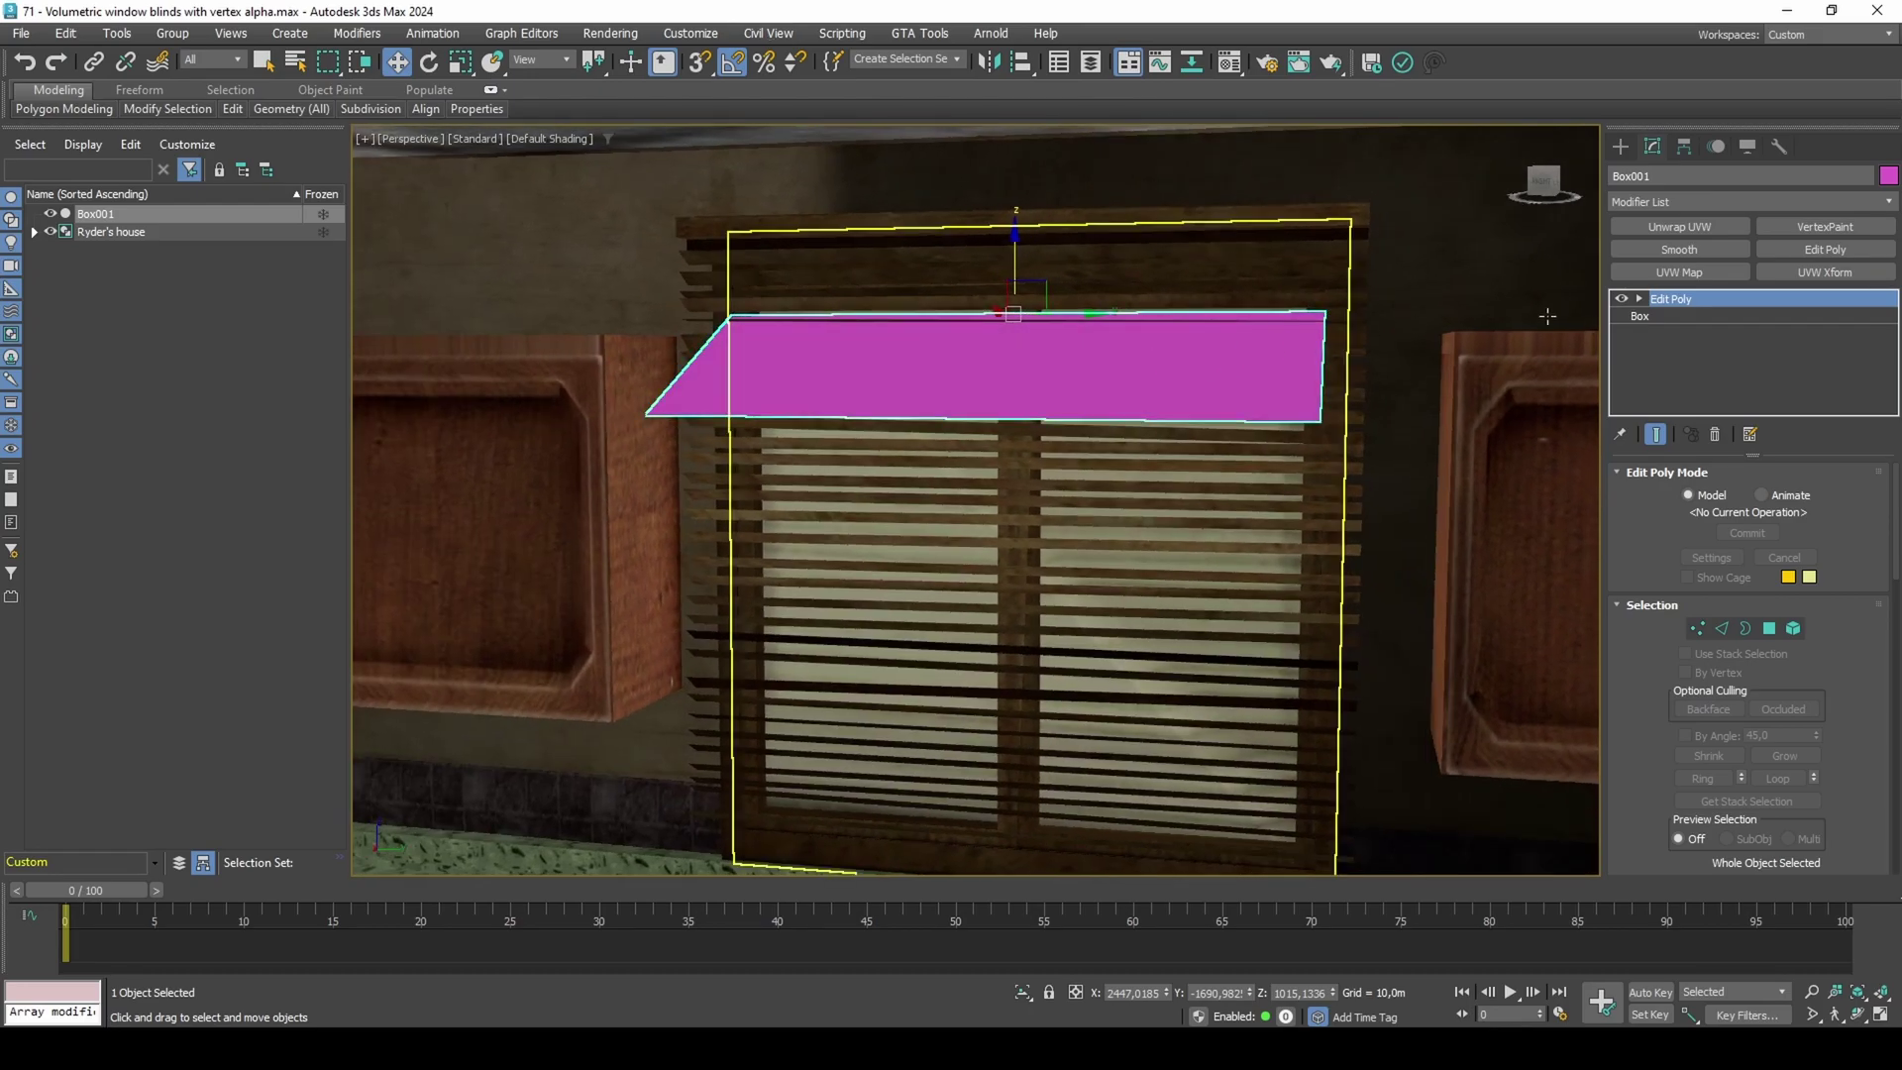
Edit the base Box parameters beneath Edit Poly, setting the length to 1.635 m and the height to 1 m.
left_click(1660, 317)
left_click(1661, 437)
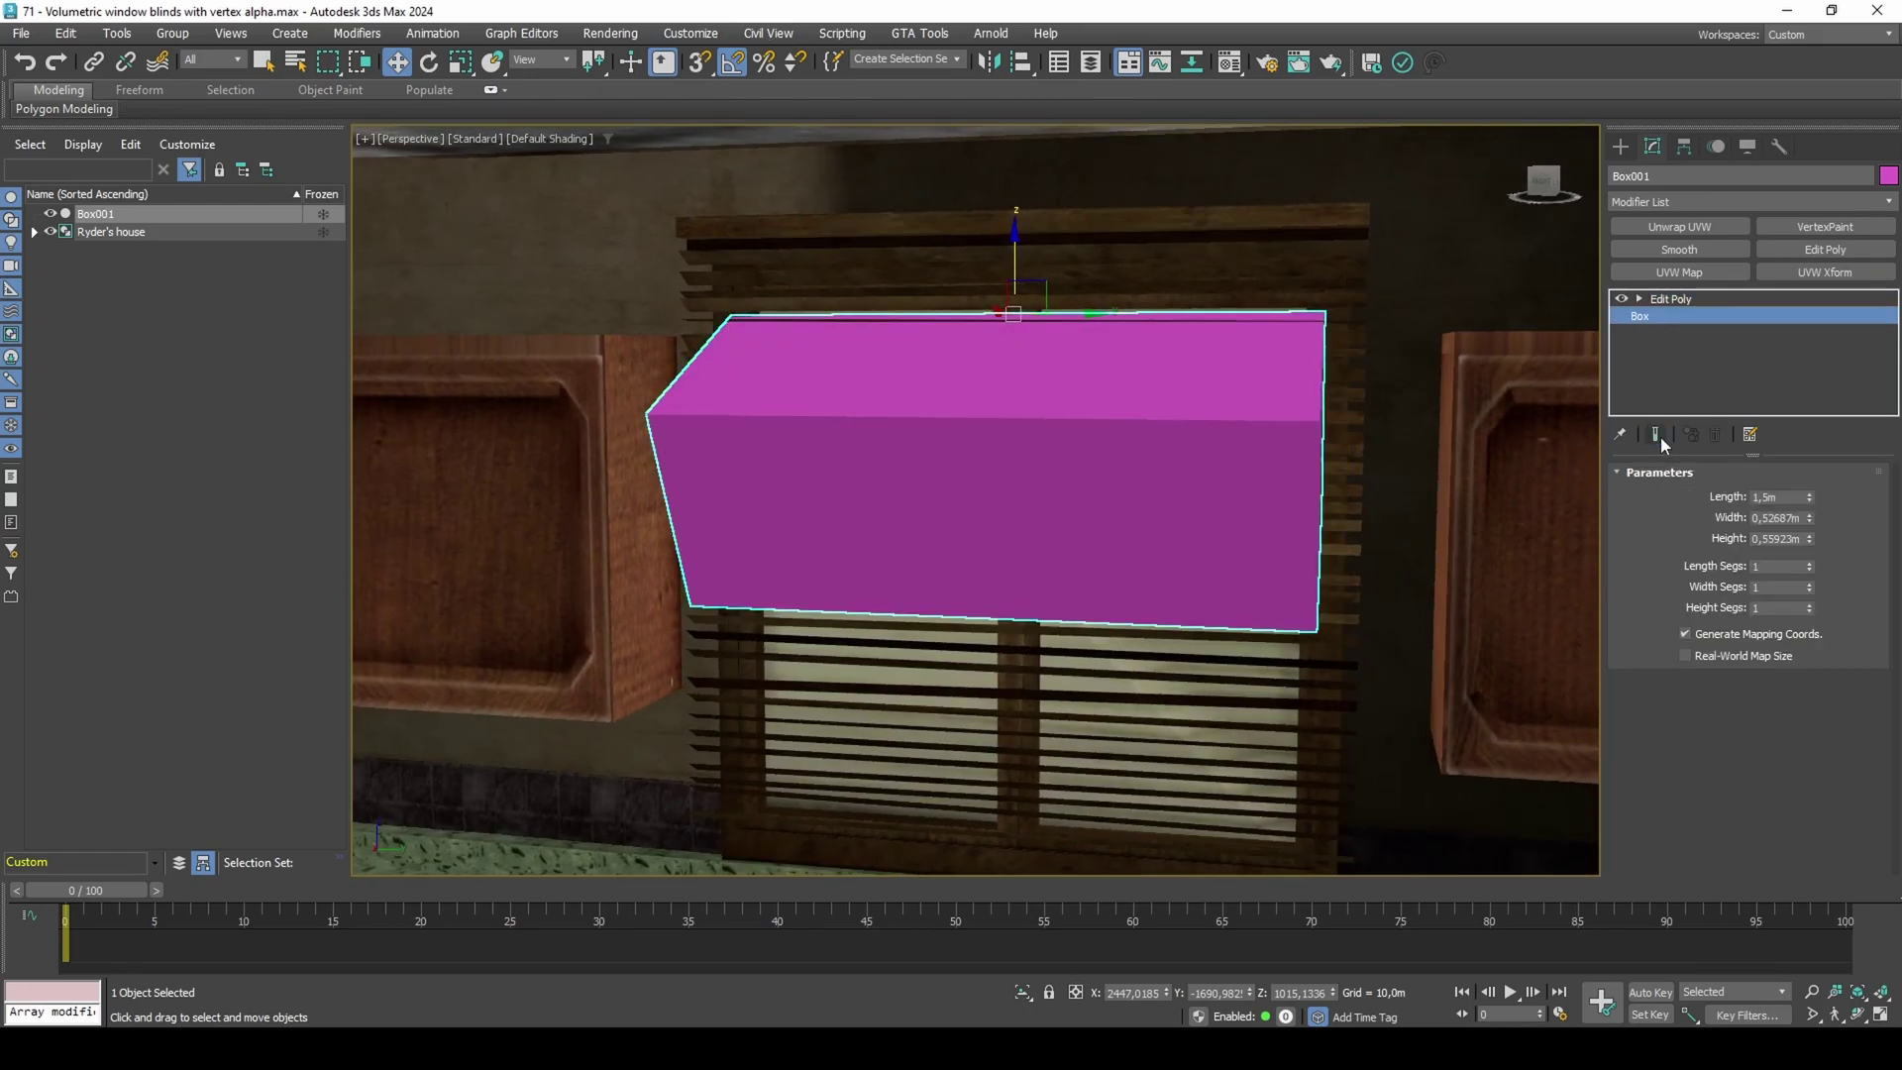
left_click(1660, 437)
mouse_move(1808, 498)
left_mouse_down()
mouse_move(1816, 515)
mouse_move(1826, 457)
mouse_move(1824, 558)
mouse_move(1830, 463)
mouse_move(1824, 521)
left_mouse_up()
middle_click_drag(1388, 526, 1258, 534, "alt")
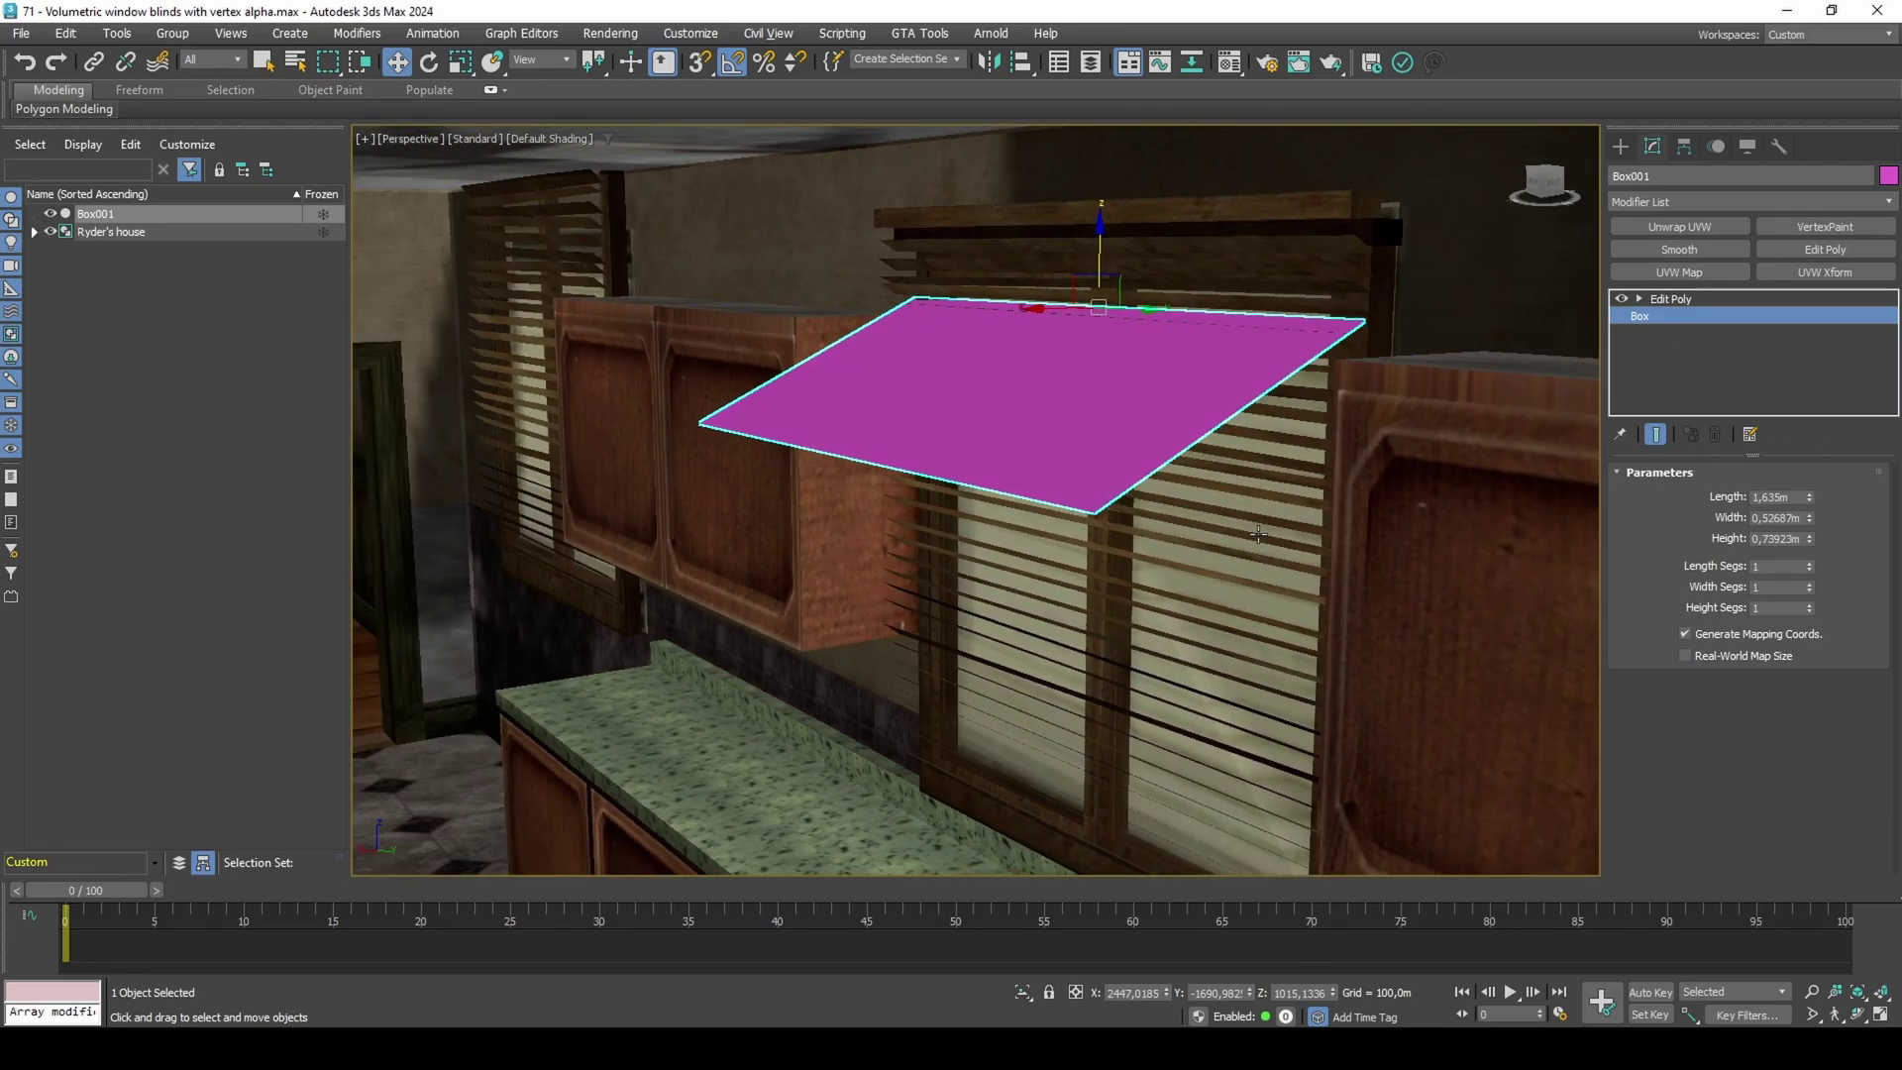
double_click(1773, 541)
type("1")
key("Return")
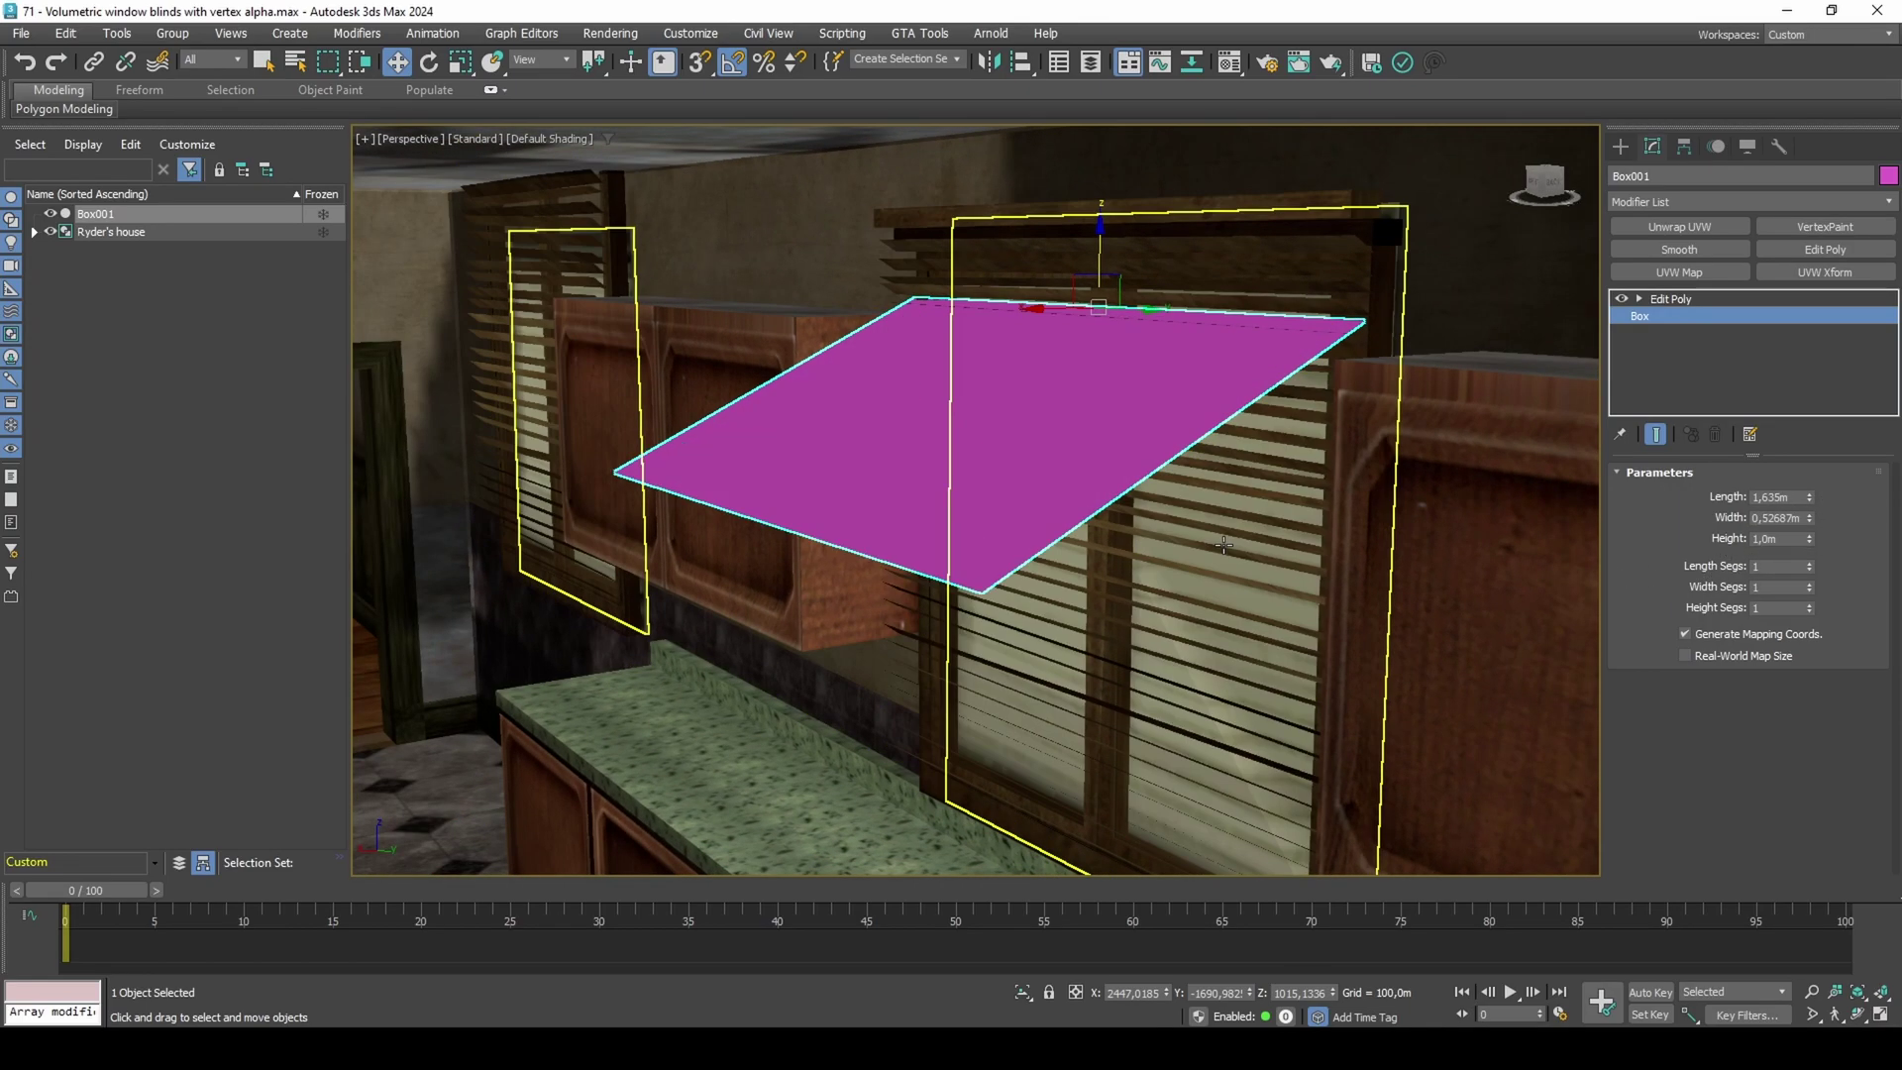
middle_click_drag(1169, 543, 1256, 544, "alt")
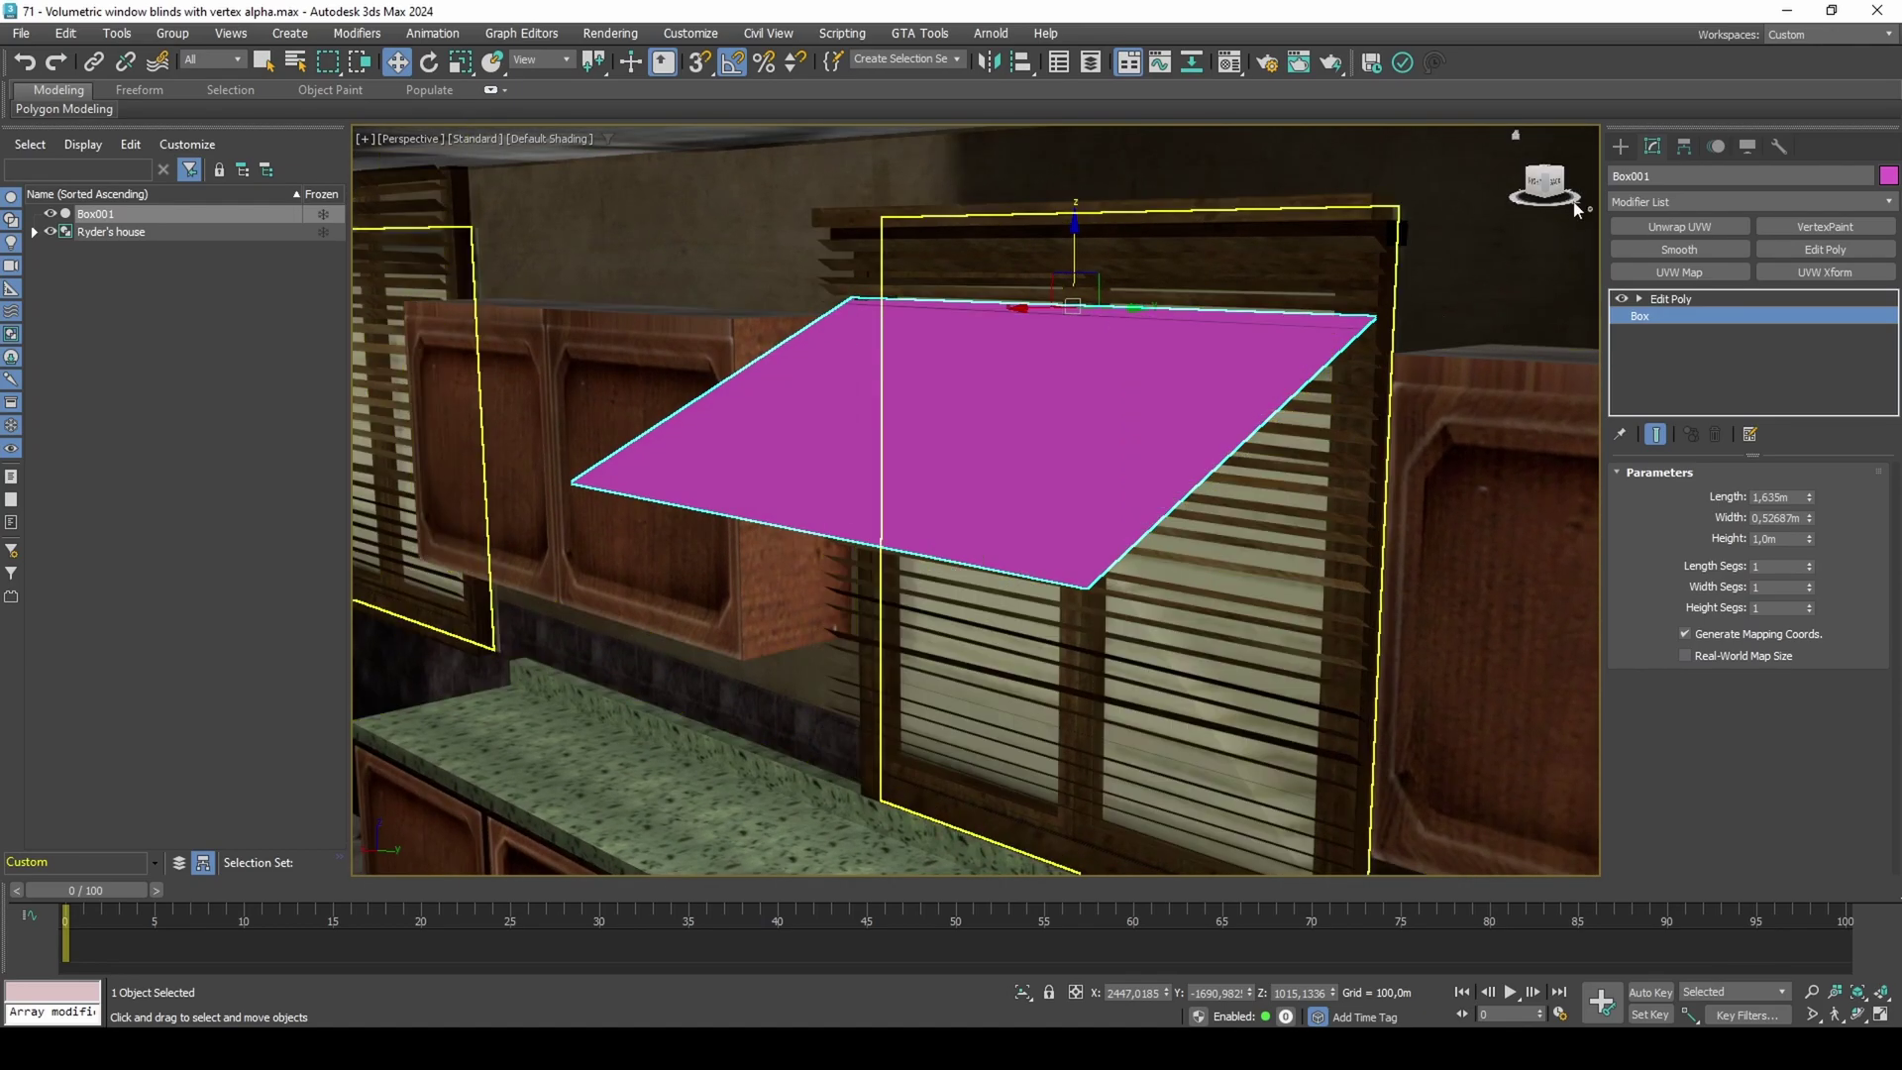
Reset the plane's transform in the pivot adjustments and return to its Edit Poly modifier.
left_click(1684, 148)
key("e")
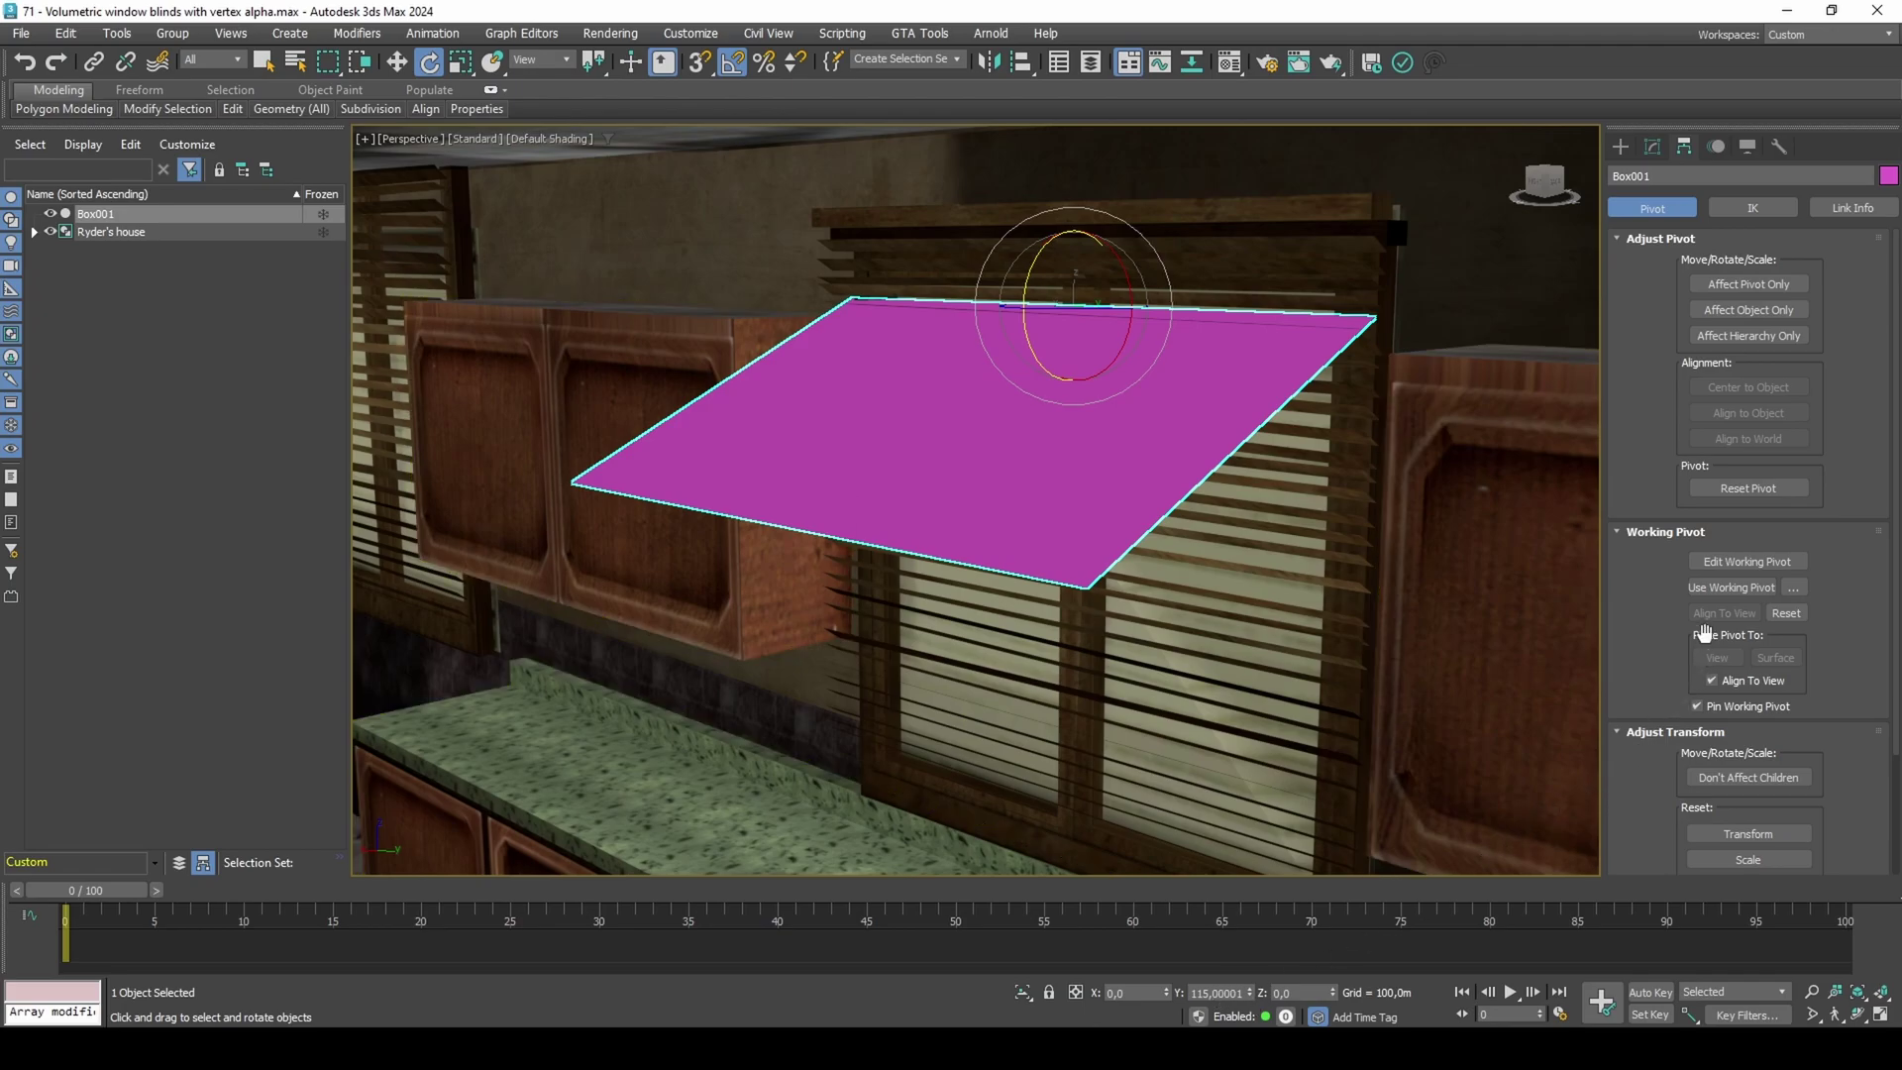
left_click(1715, 830)
left_click(1652, 148)
key("w")
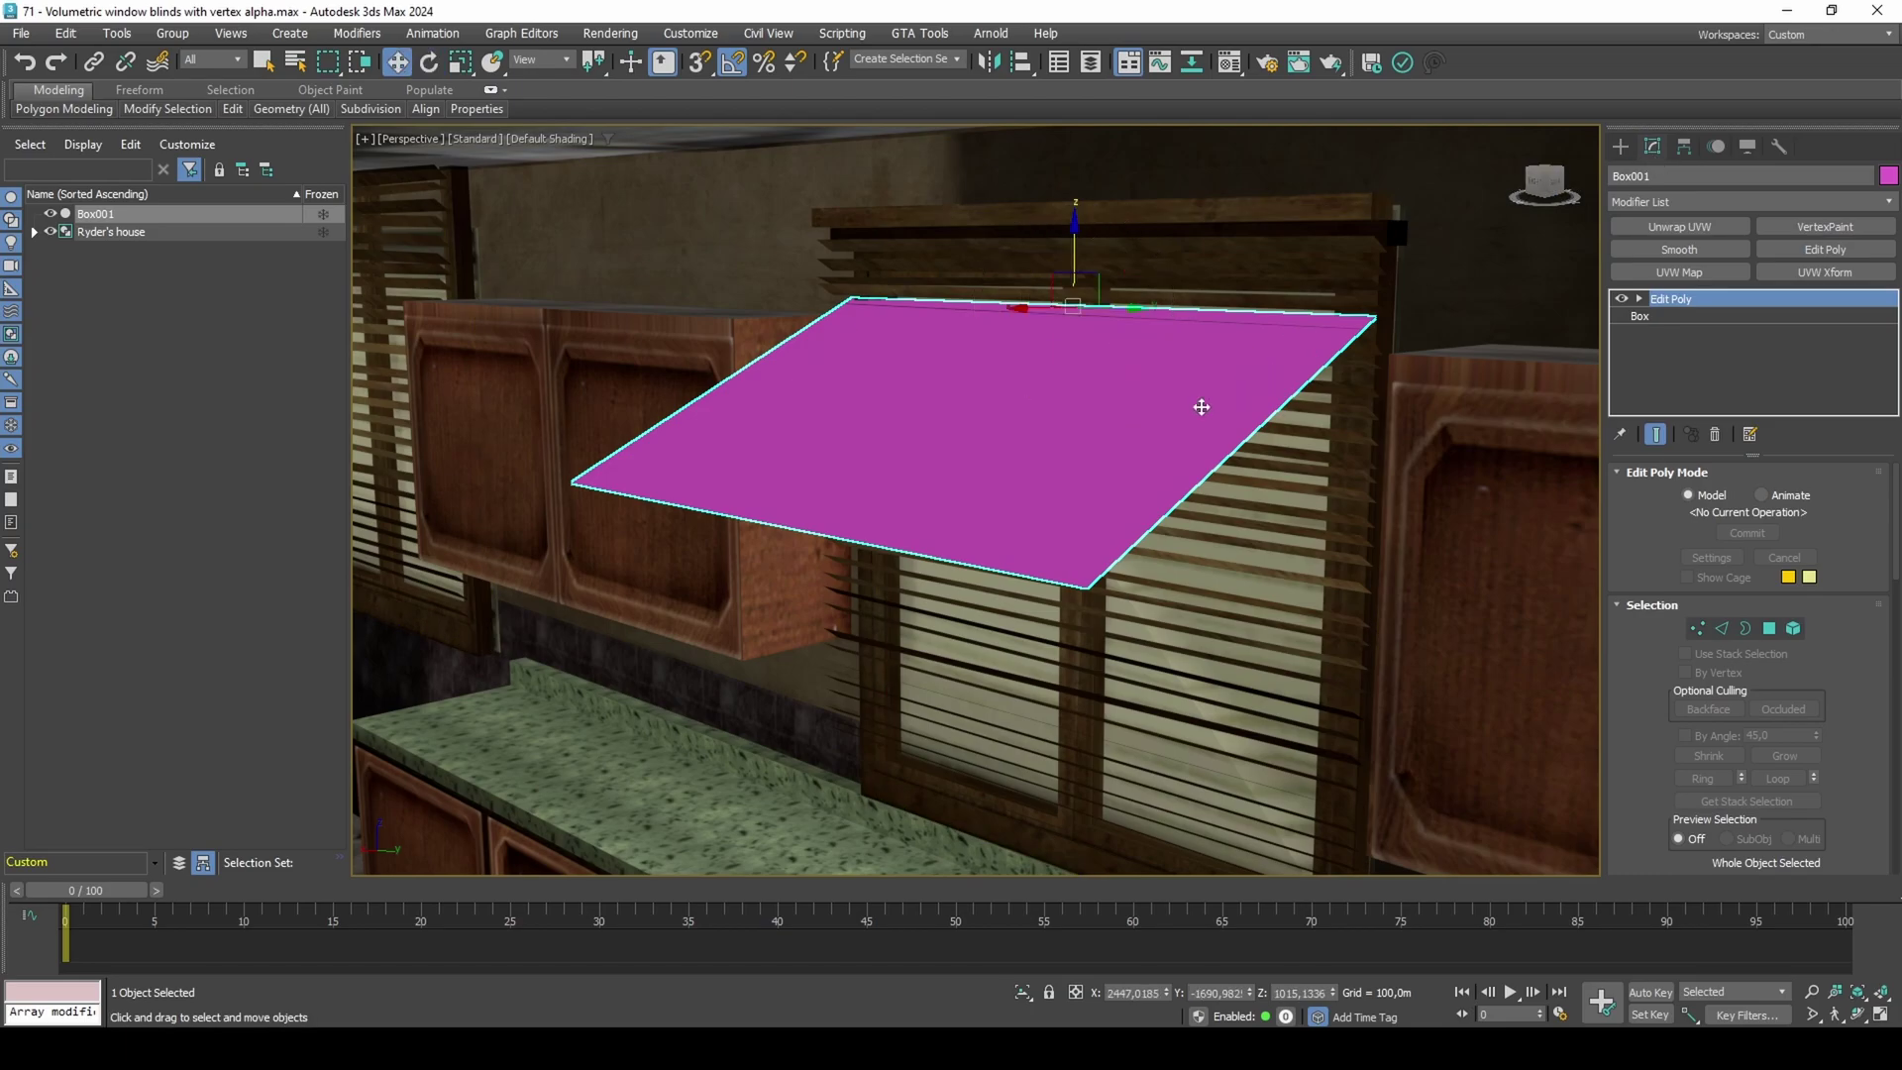
Assign a UVW Channel map to the opacity of the first material and set its map channel to 3.
key("m")
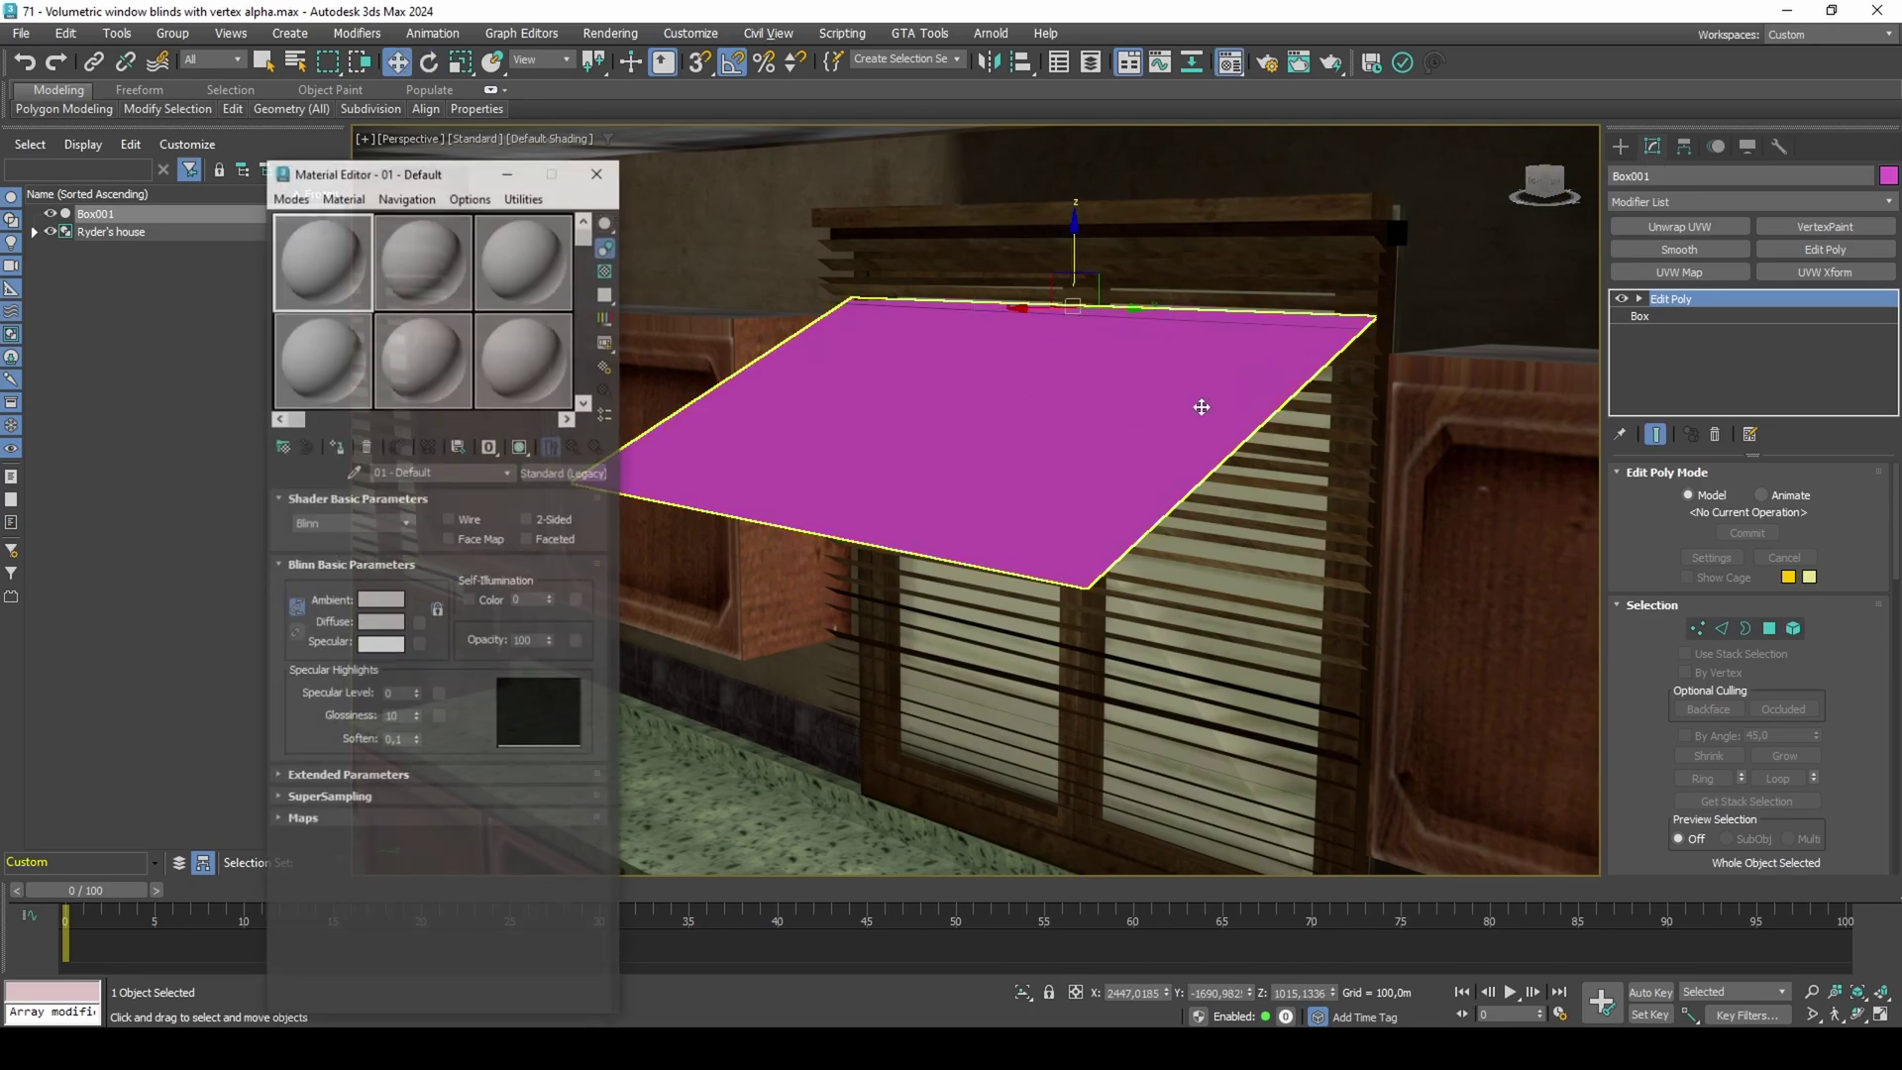
left_click(579, 641)
type("uv")
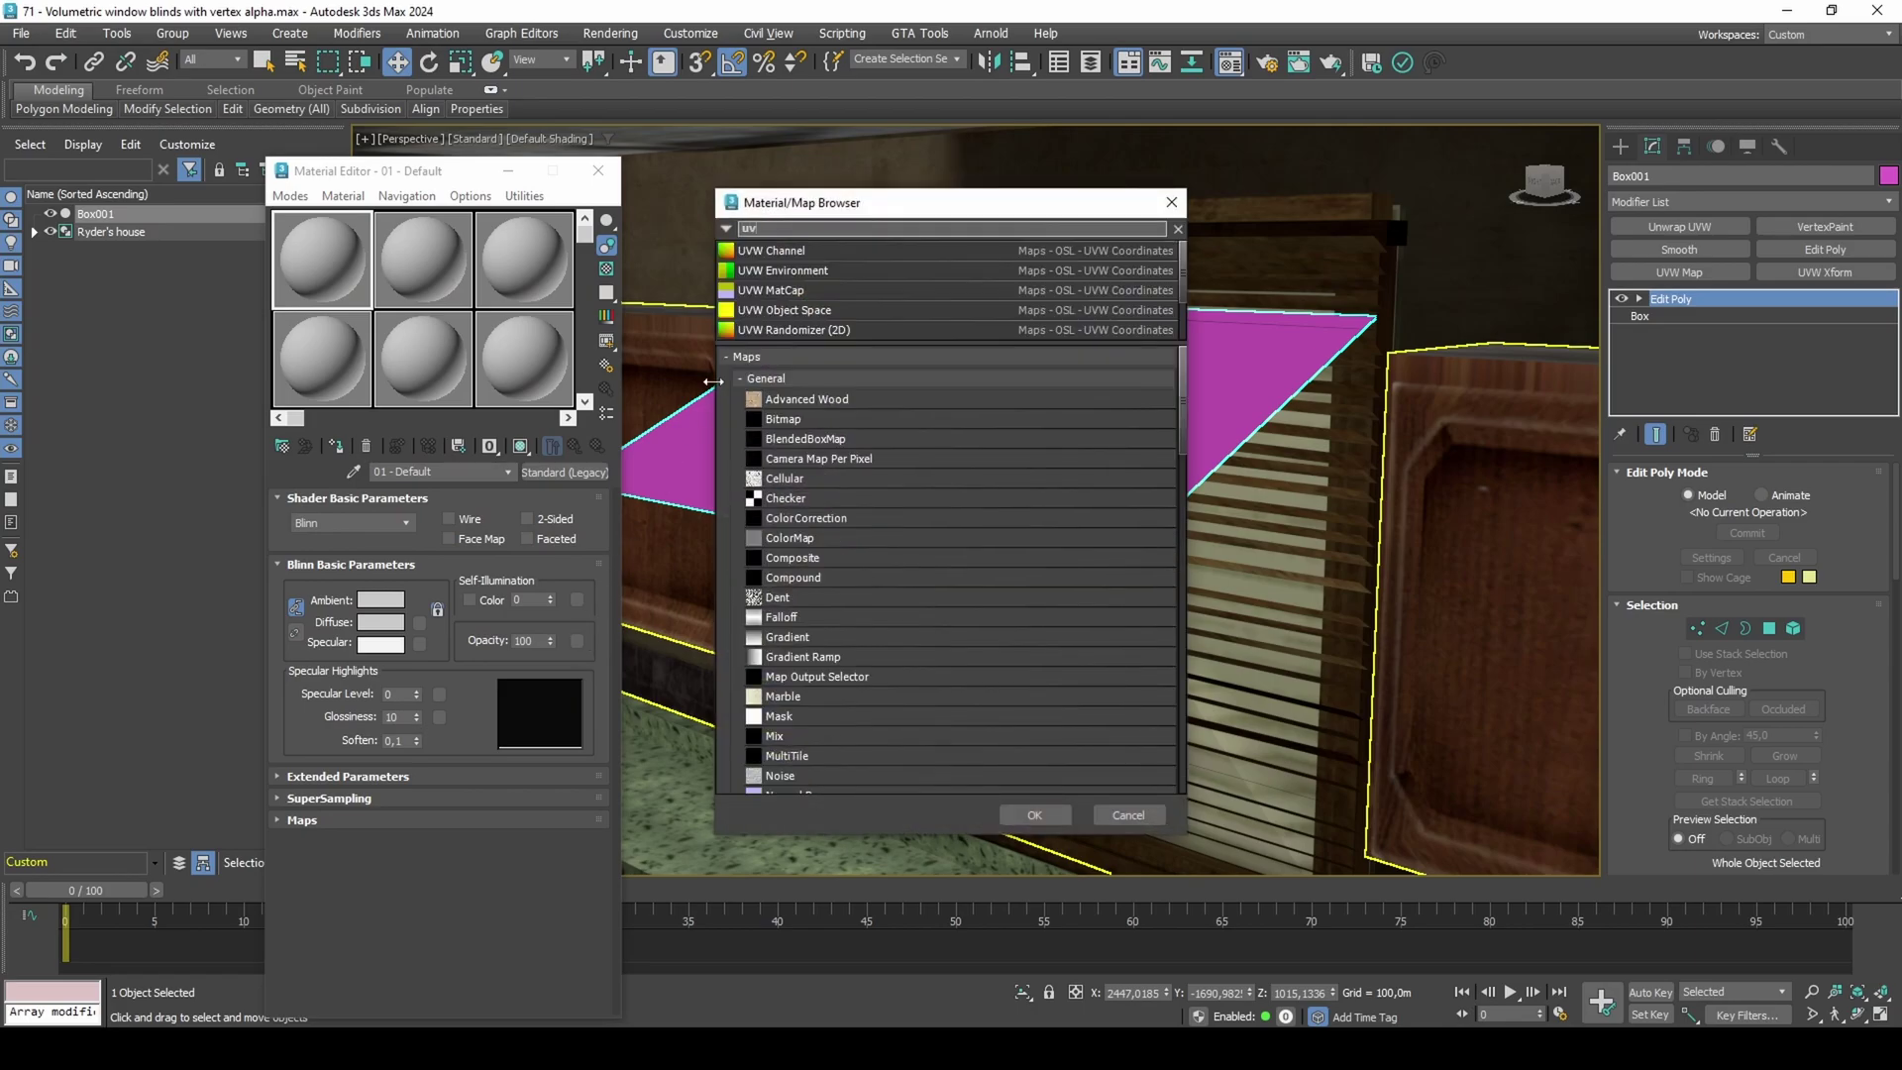
double_click(783, 251)
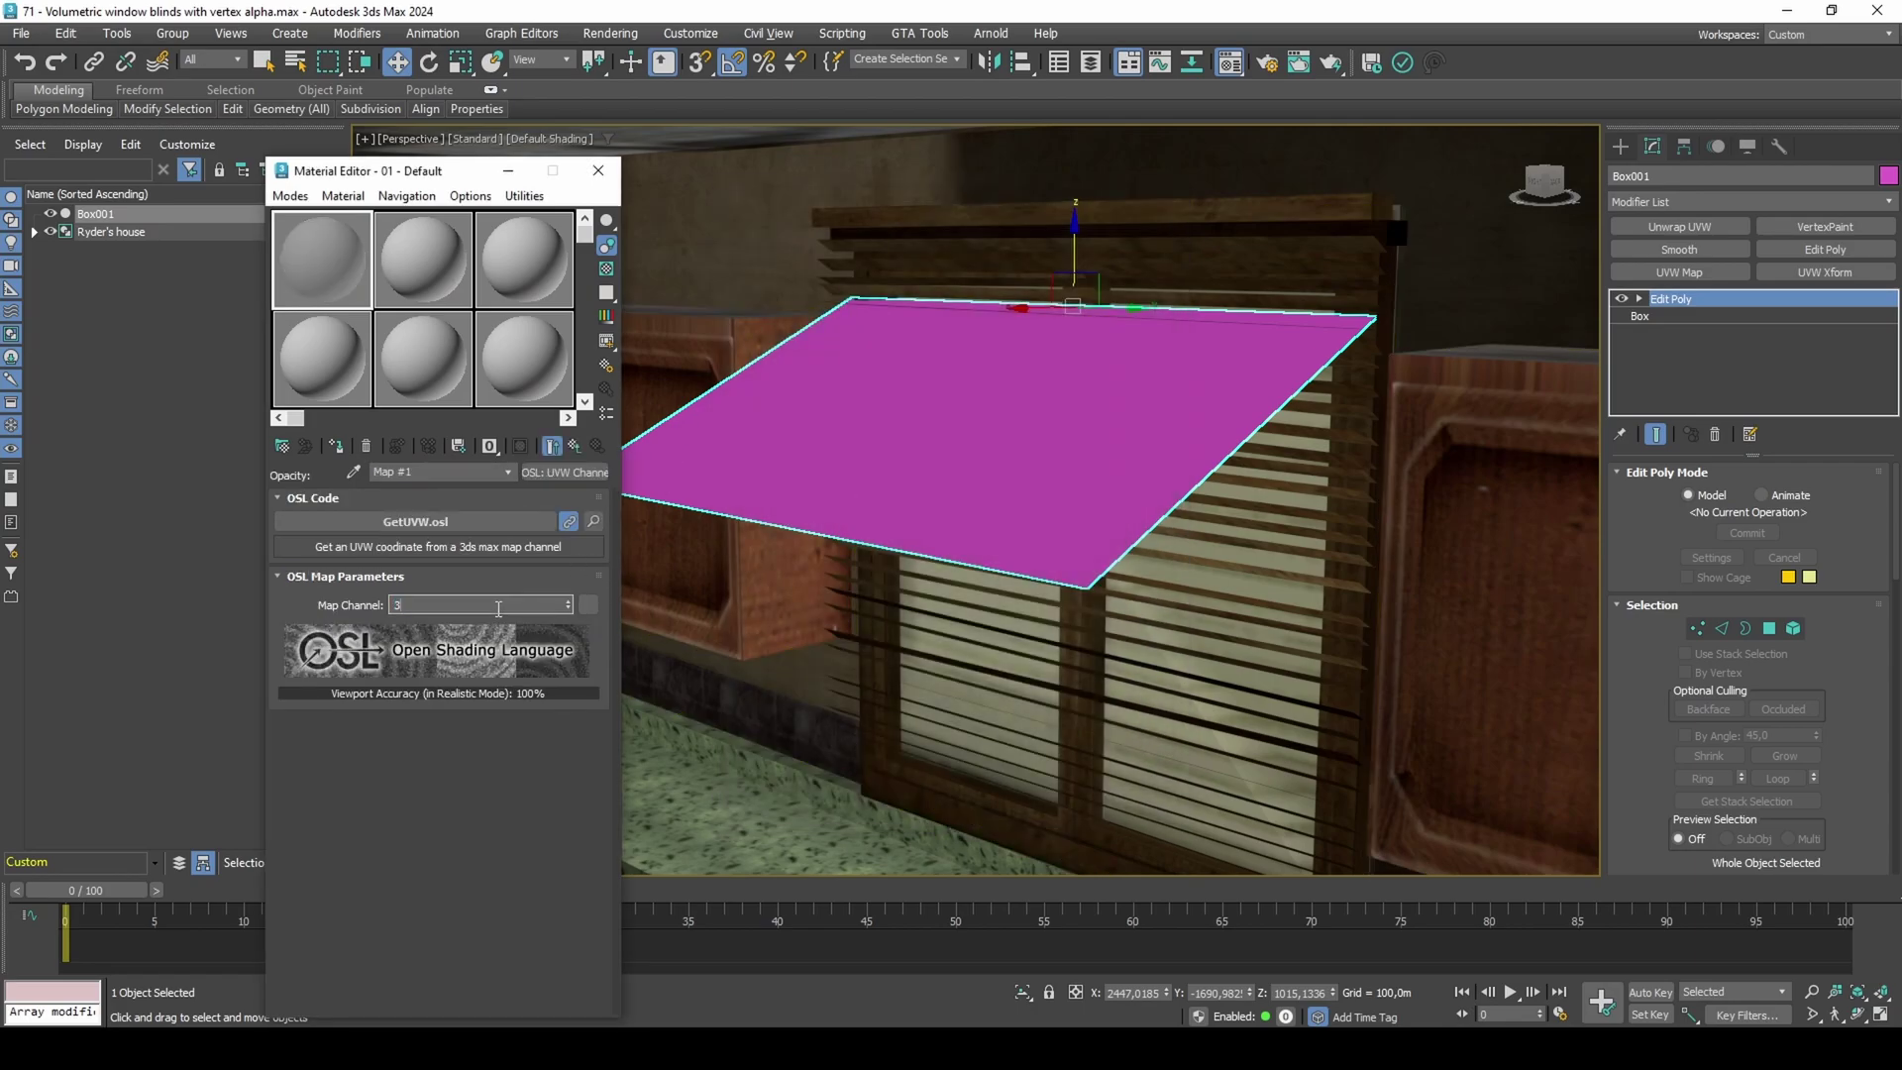
left_click(563, 446)
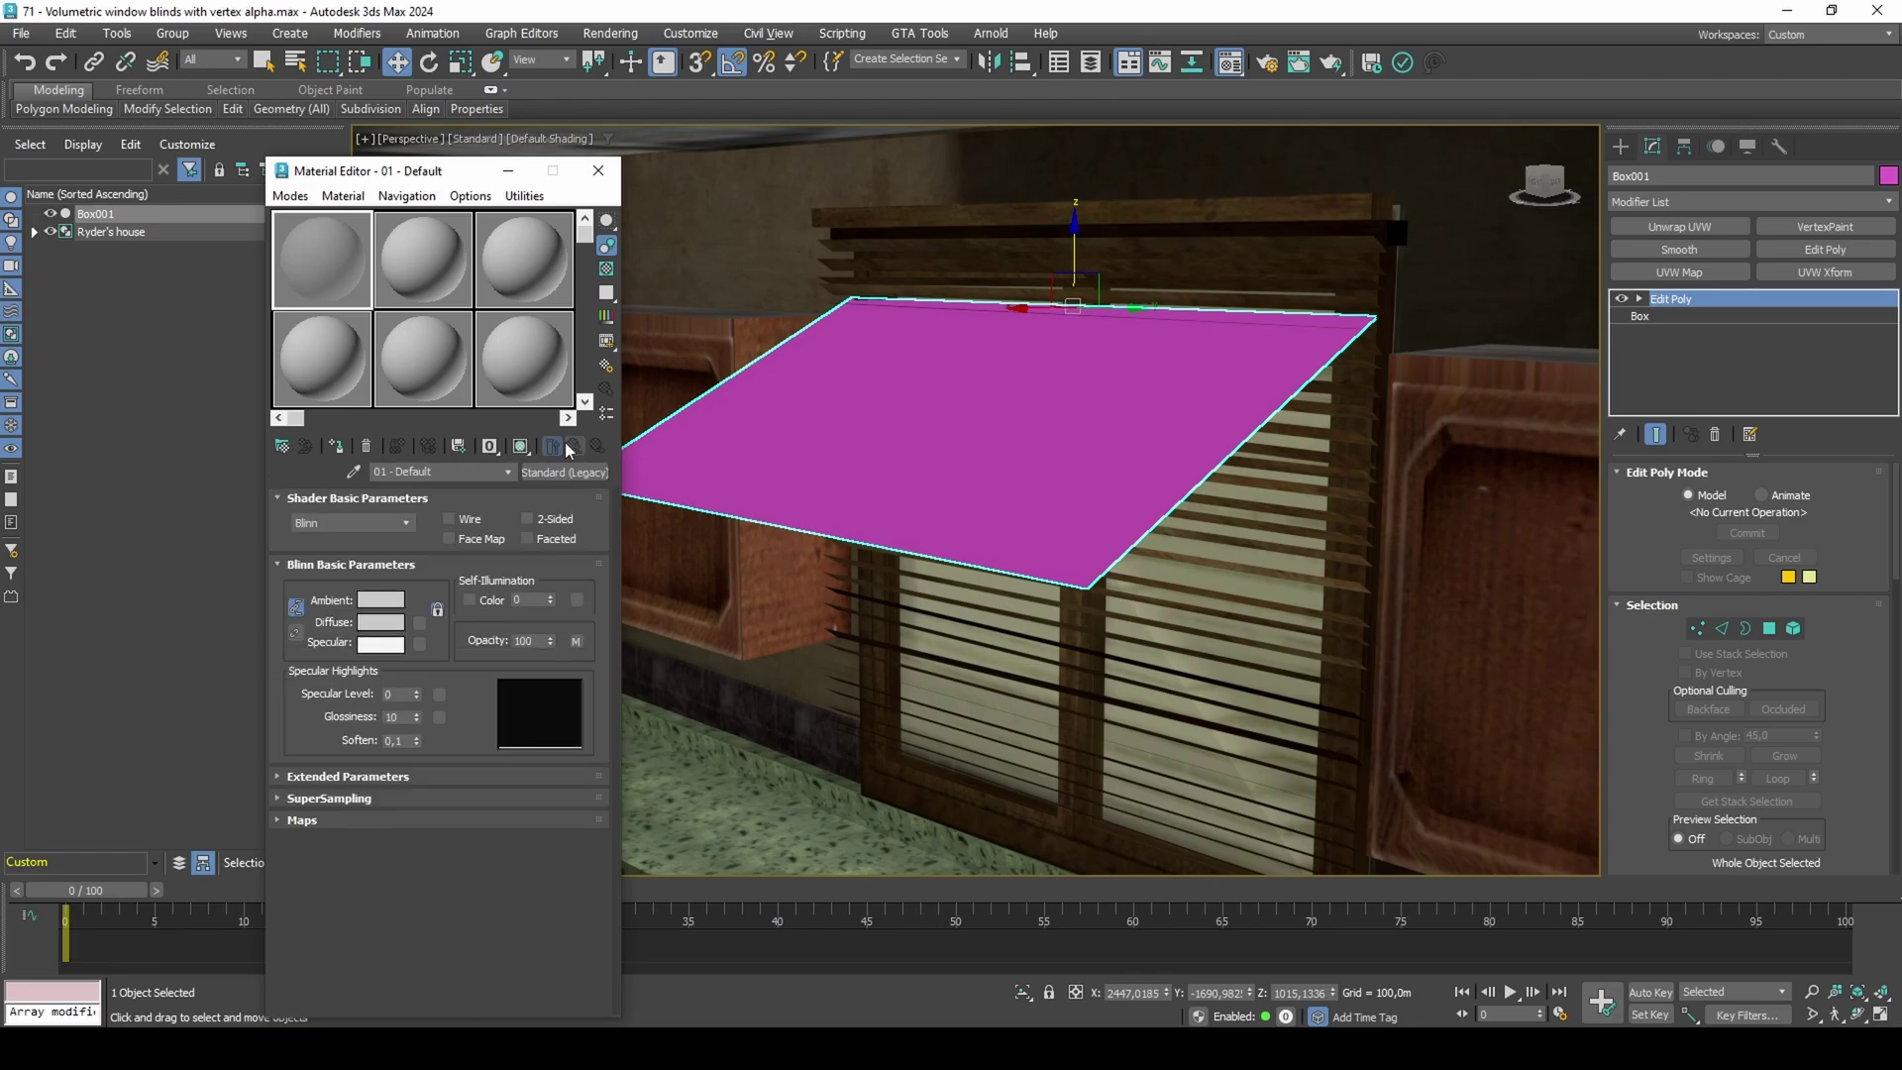
Set the material's self-illumination to 100 and assign it to the plane with shading shown in the viewport.
left_click_drag(552, 603, 535, 296)
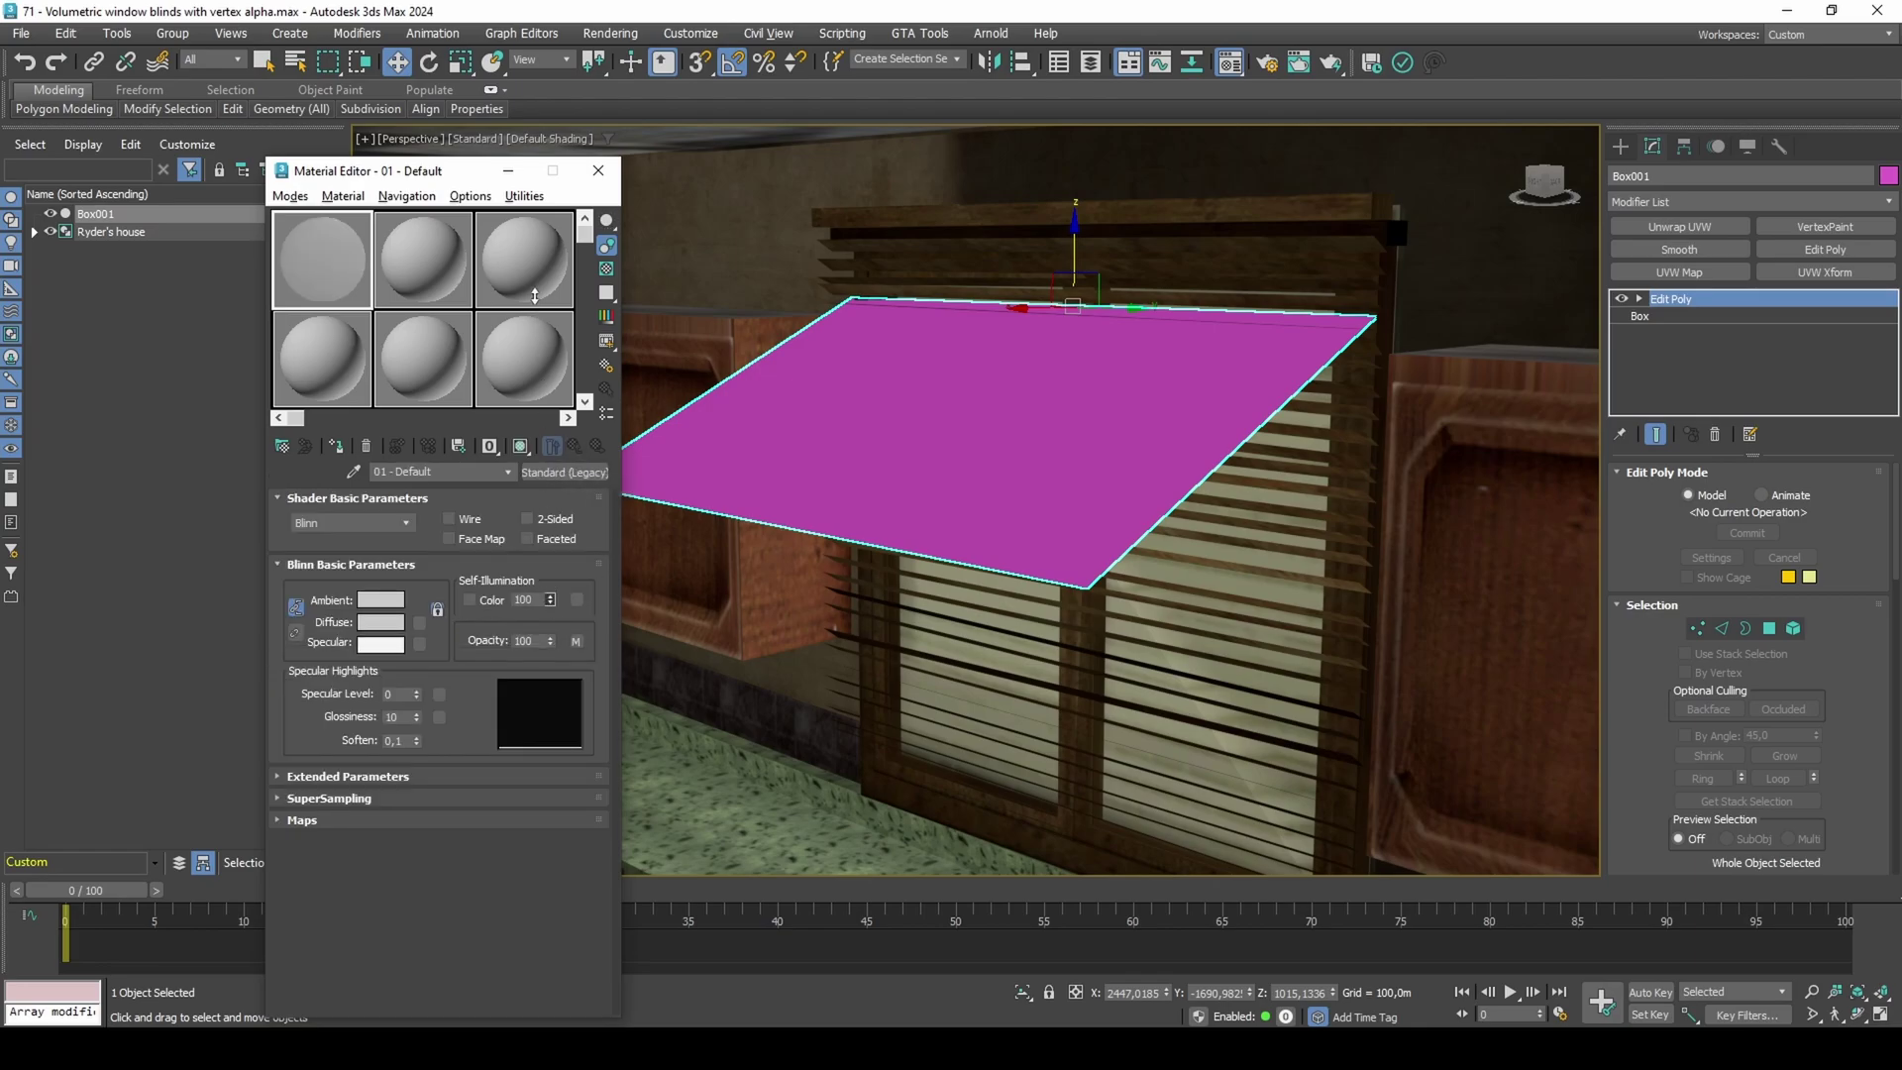
left_click_drag(523, 454, 571, 448)
left_click(335, 448)
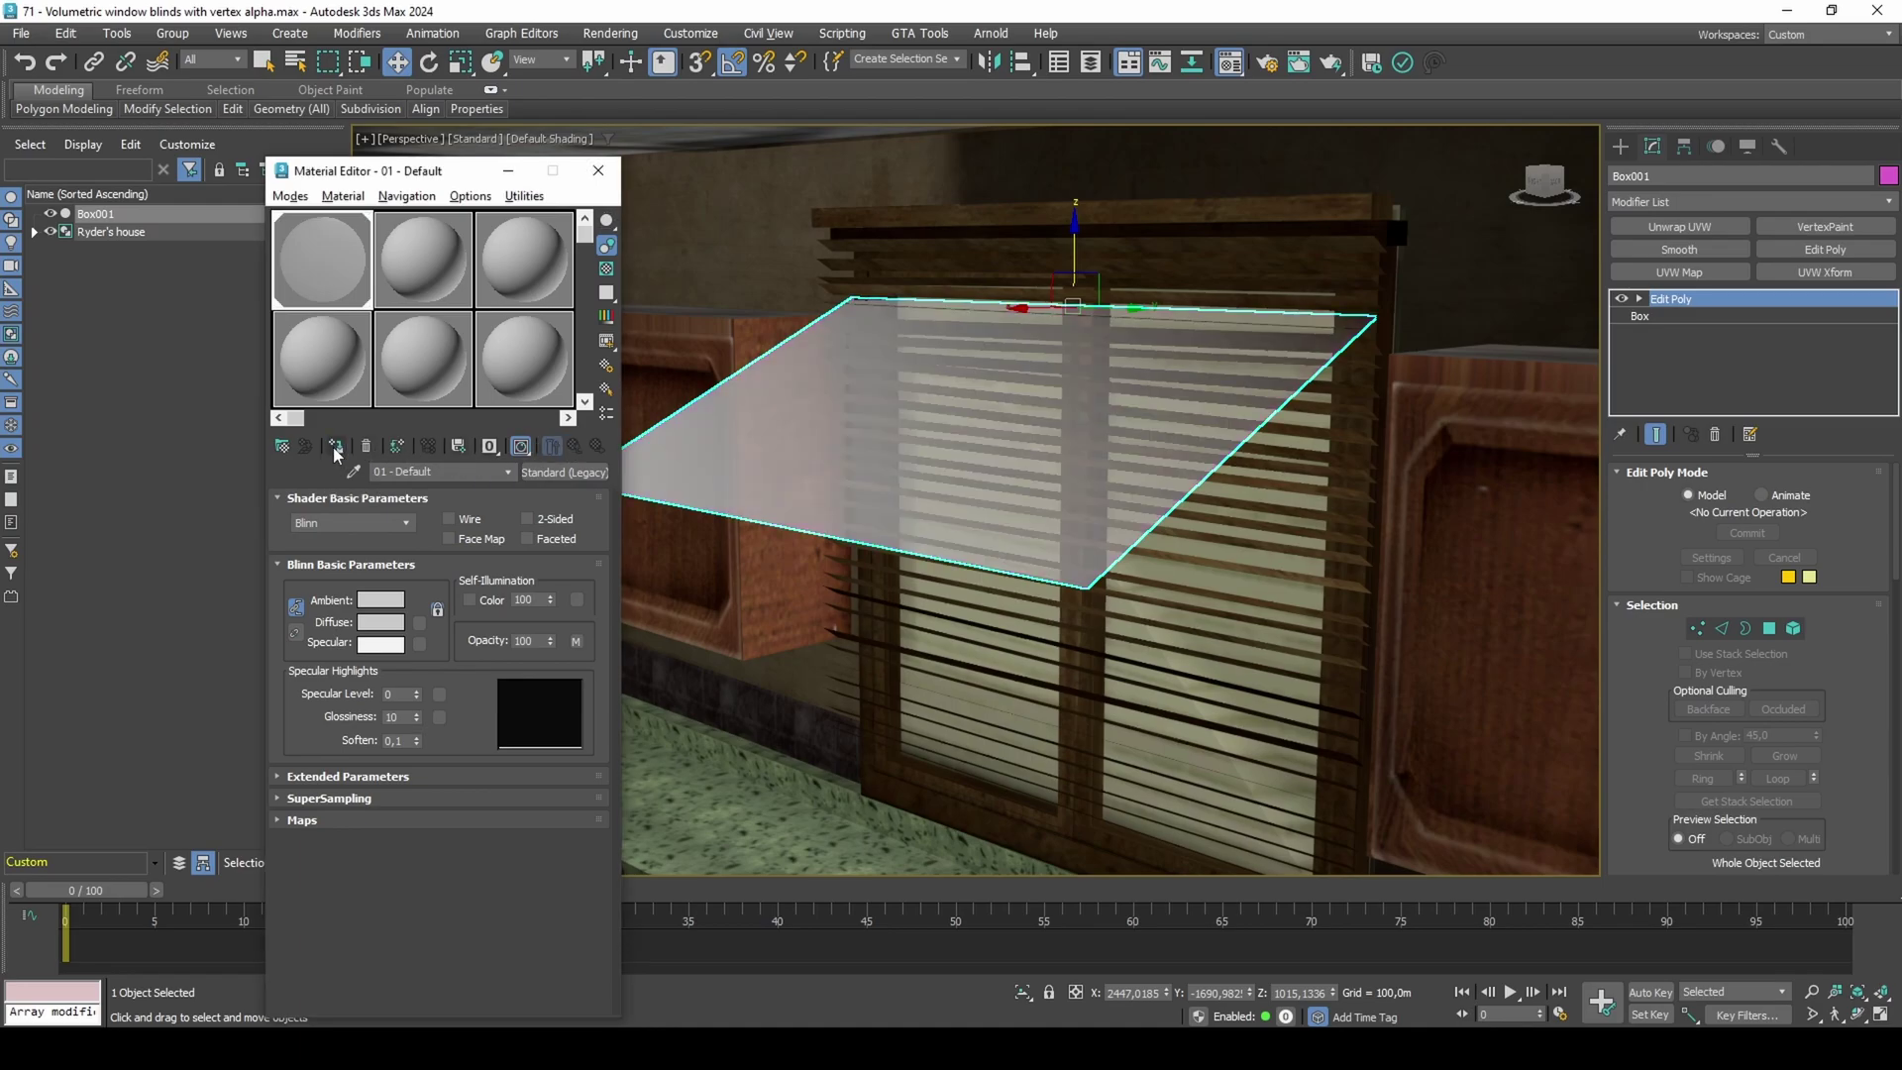
Switch the viewport rendering to High Quality and back to Standard.
left_click(473, 139)
left_click(492, 183)
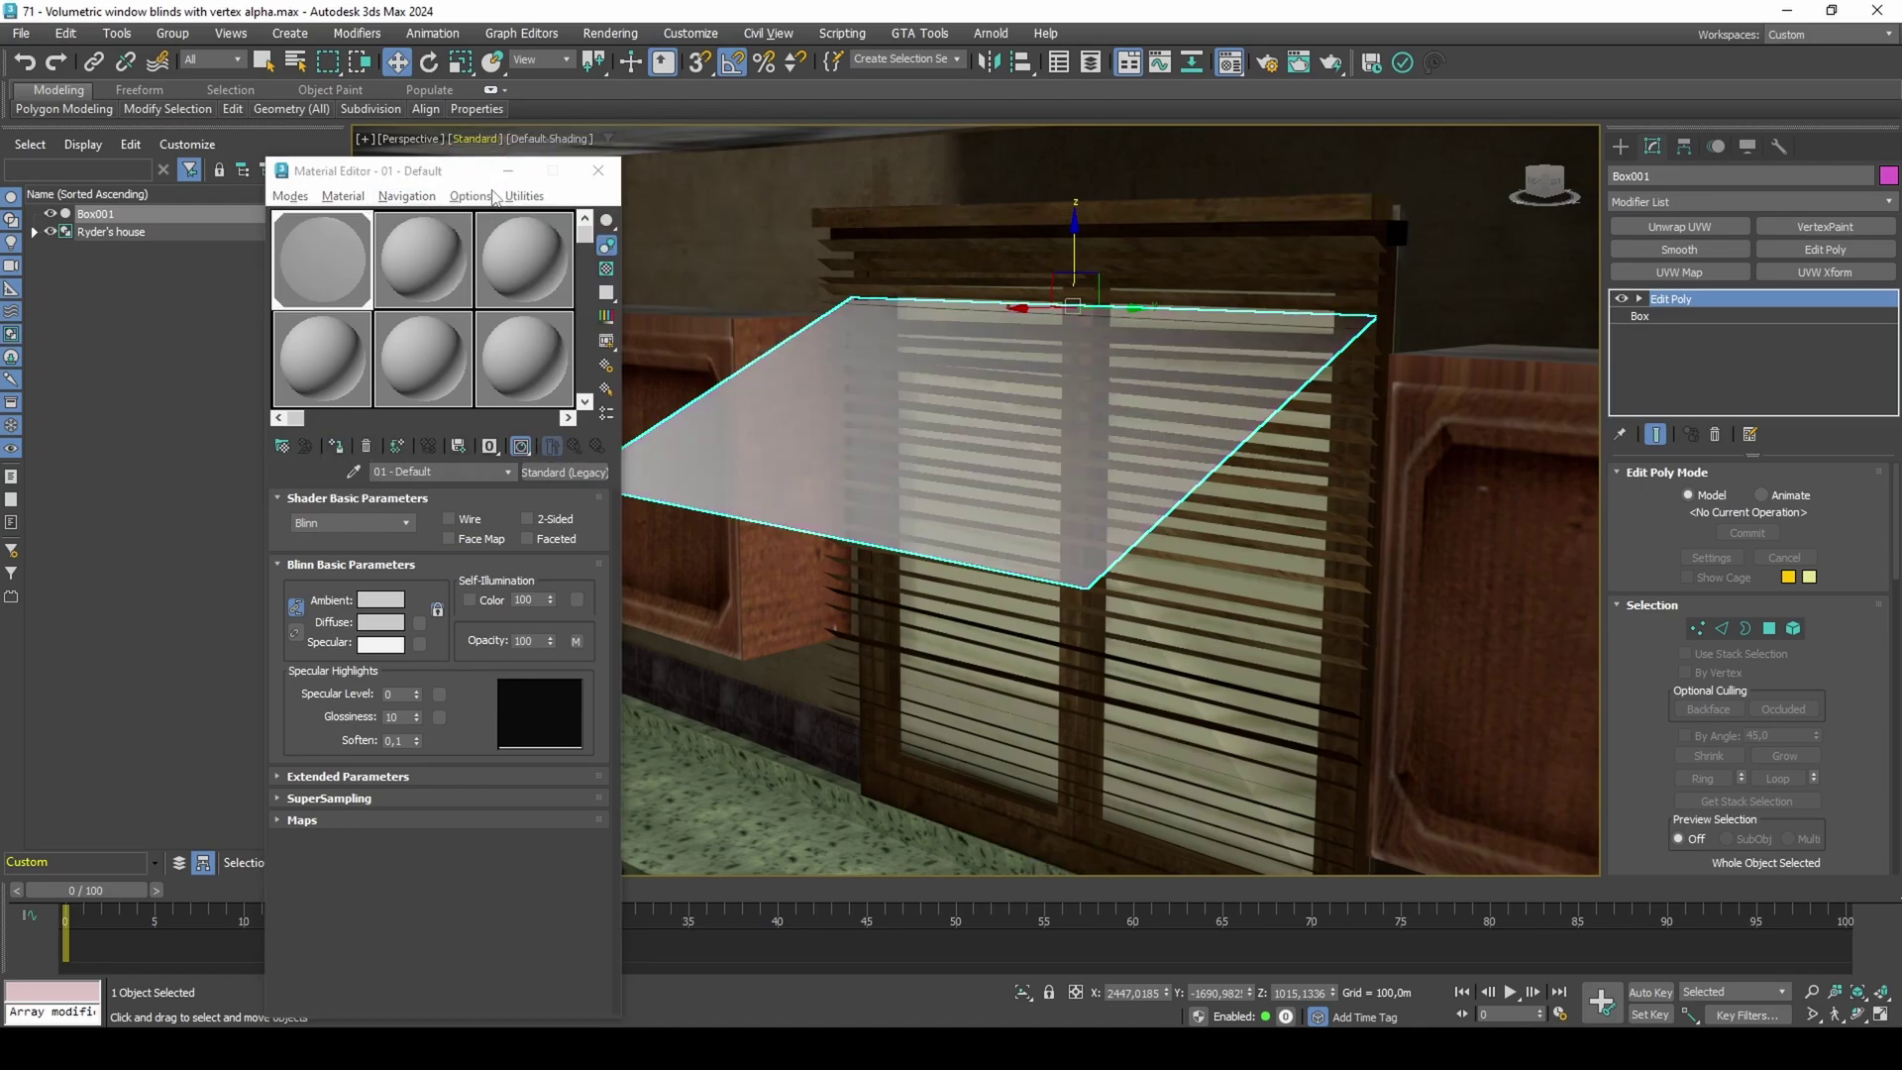
left_click(481, 139)
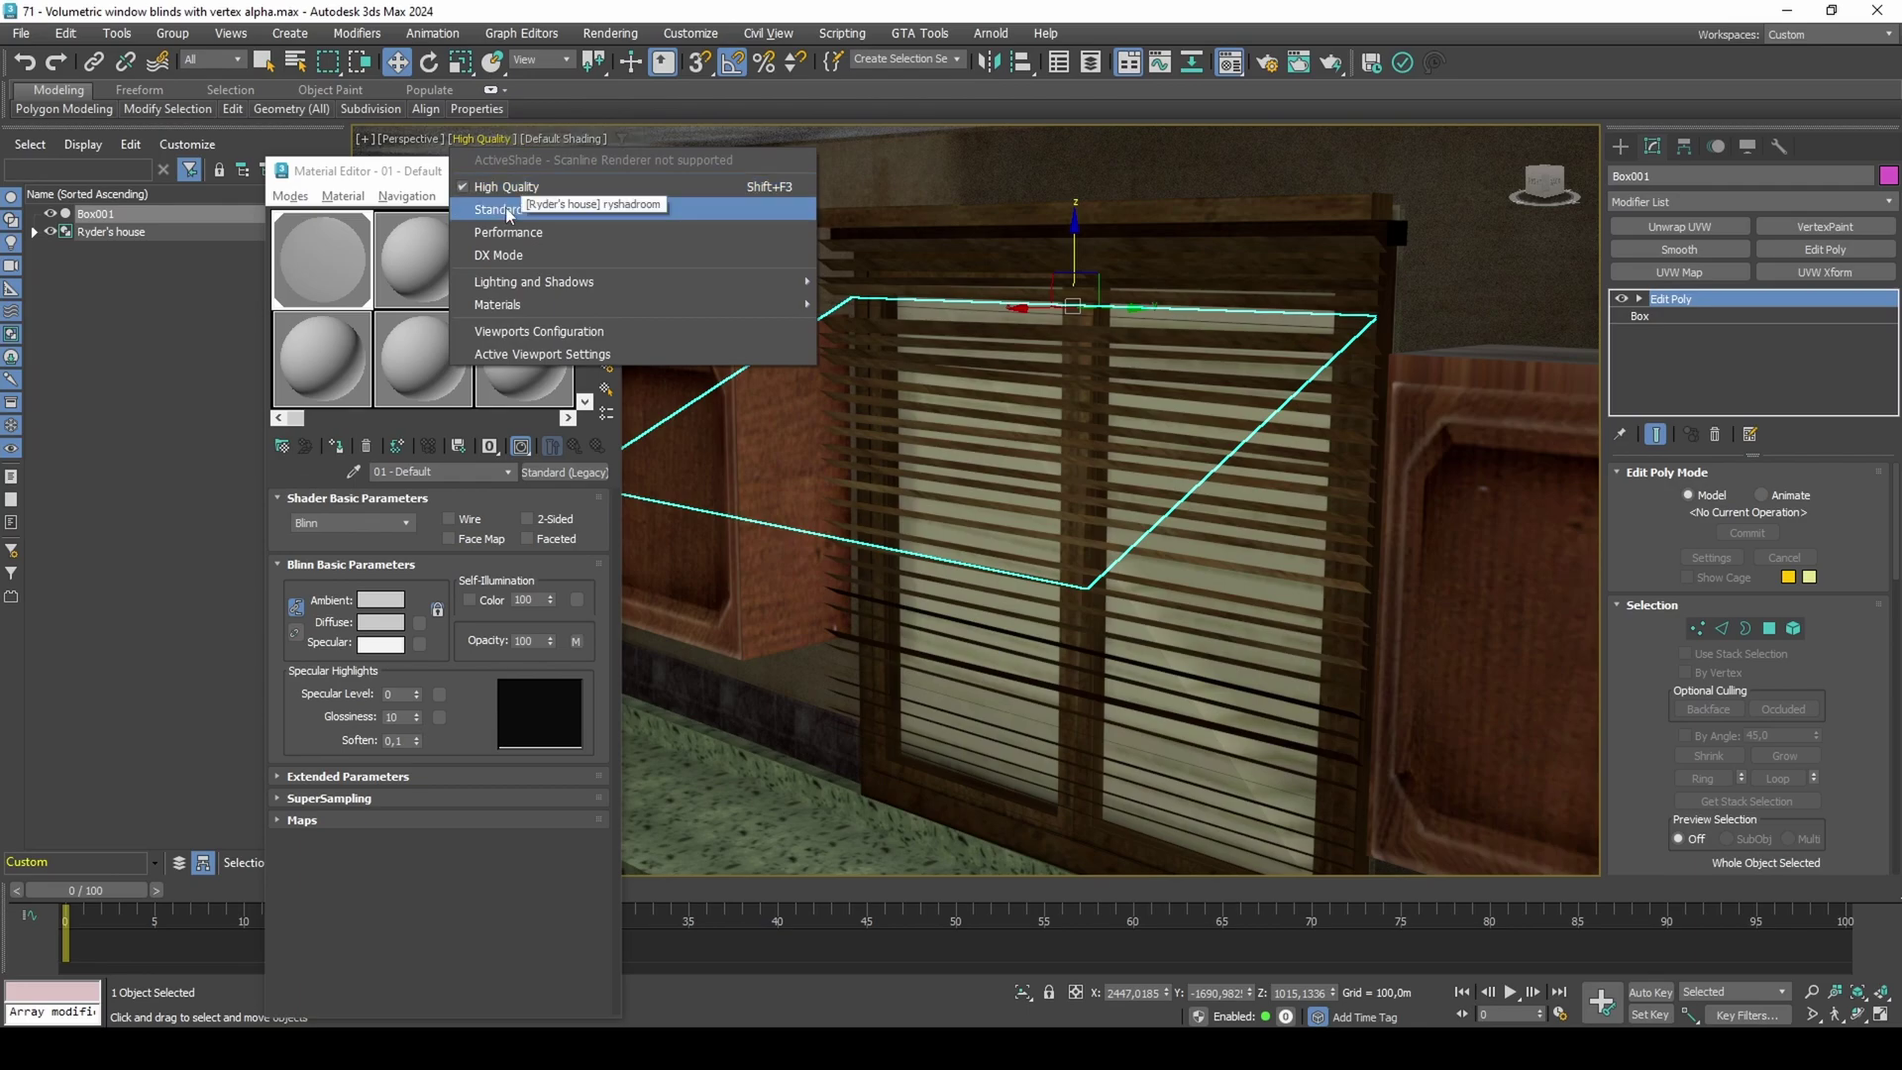
left_click(505, 201)
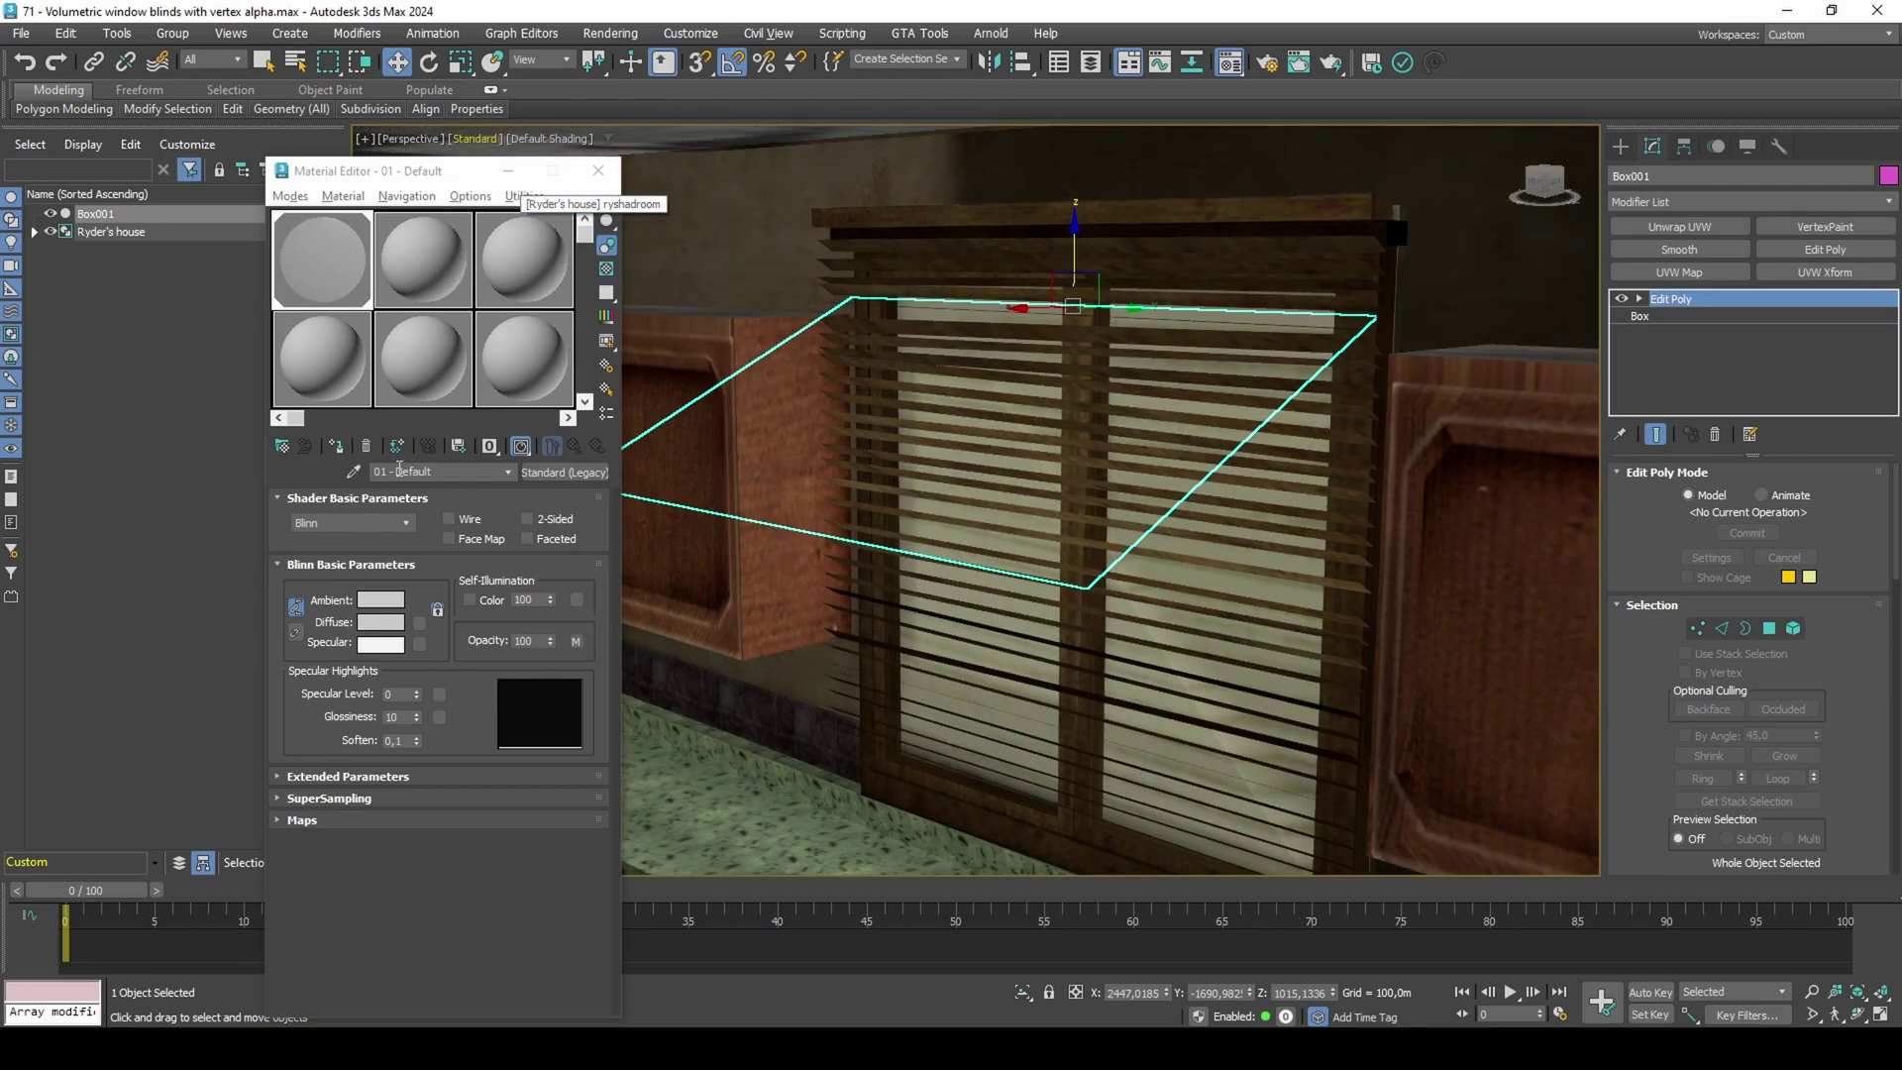
Assign a Checker map to the material's diffuse colour.
left_click(419, 621)
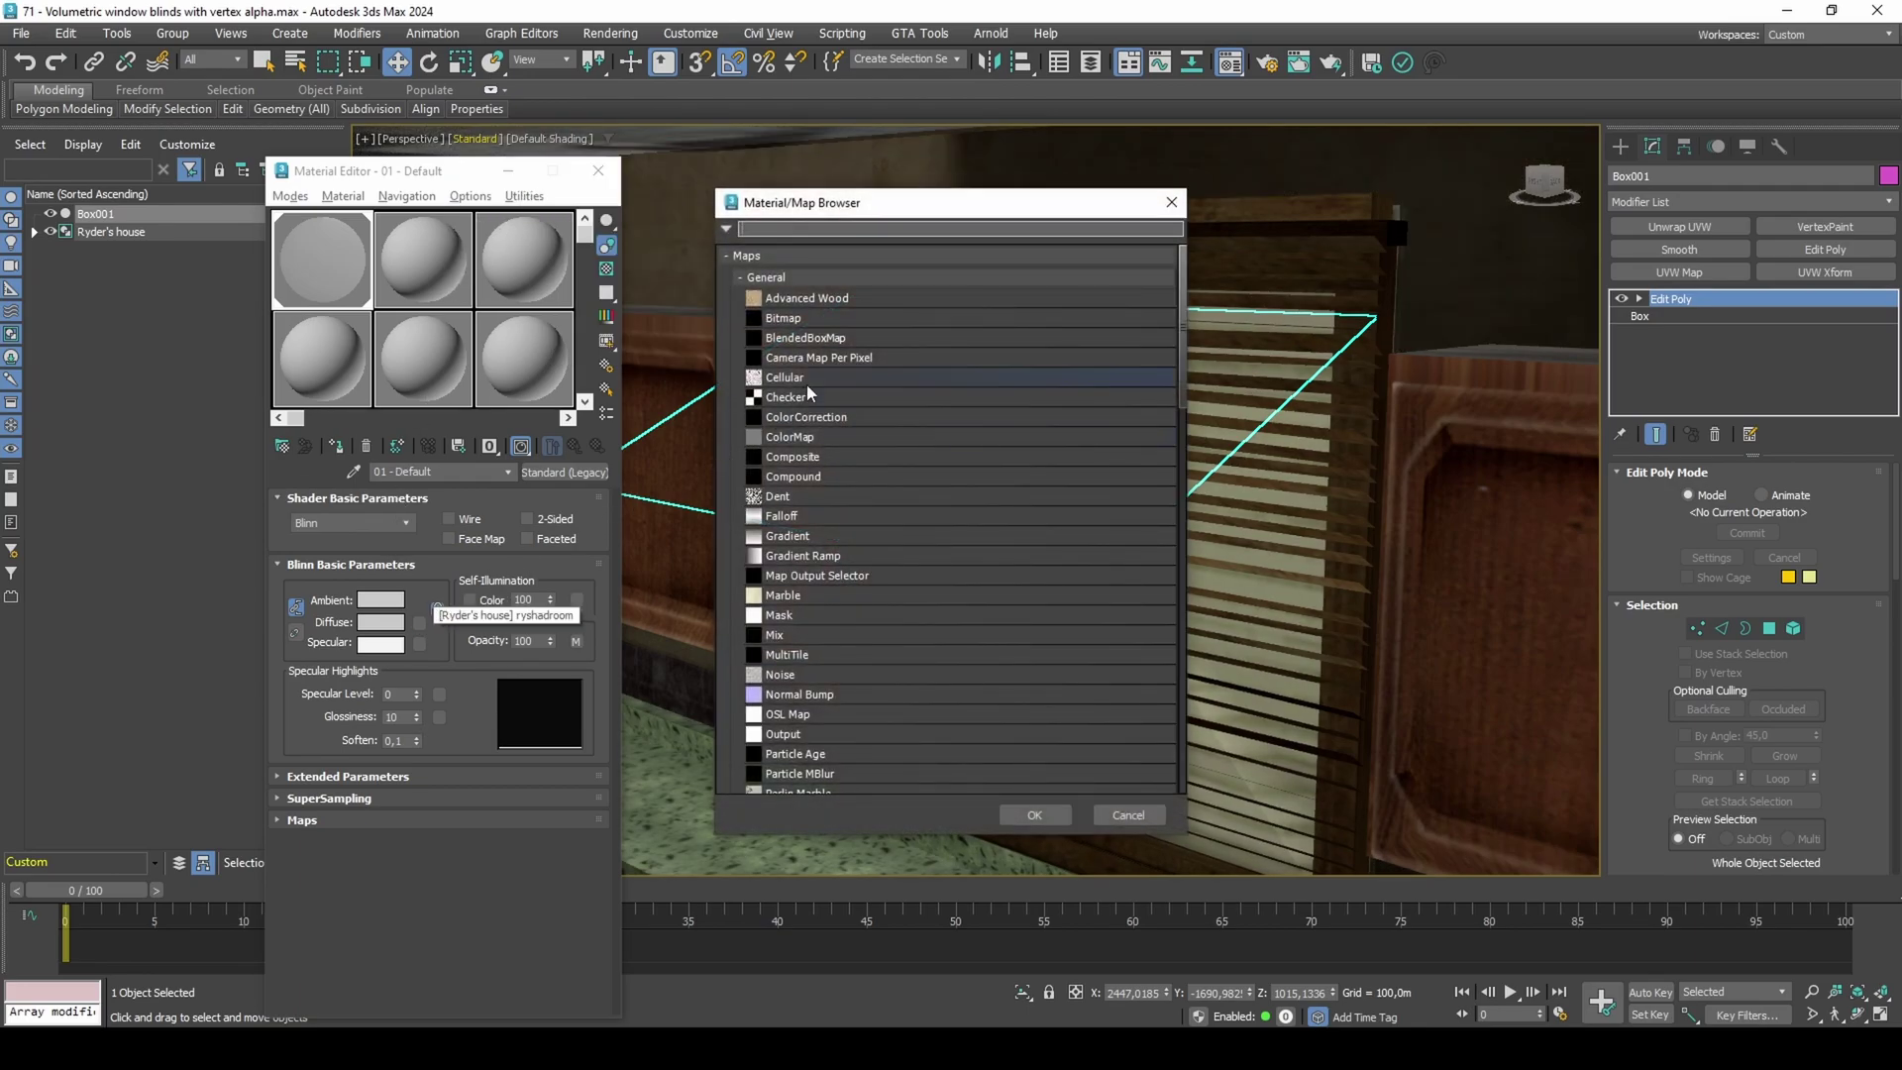
double_click(807, 396)
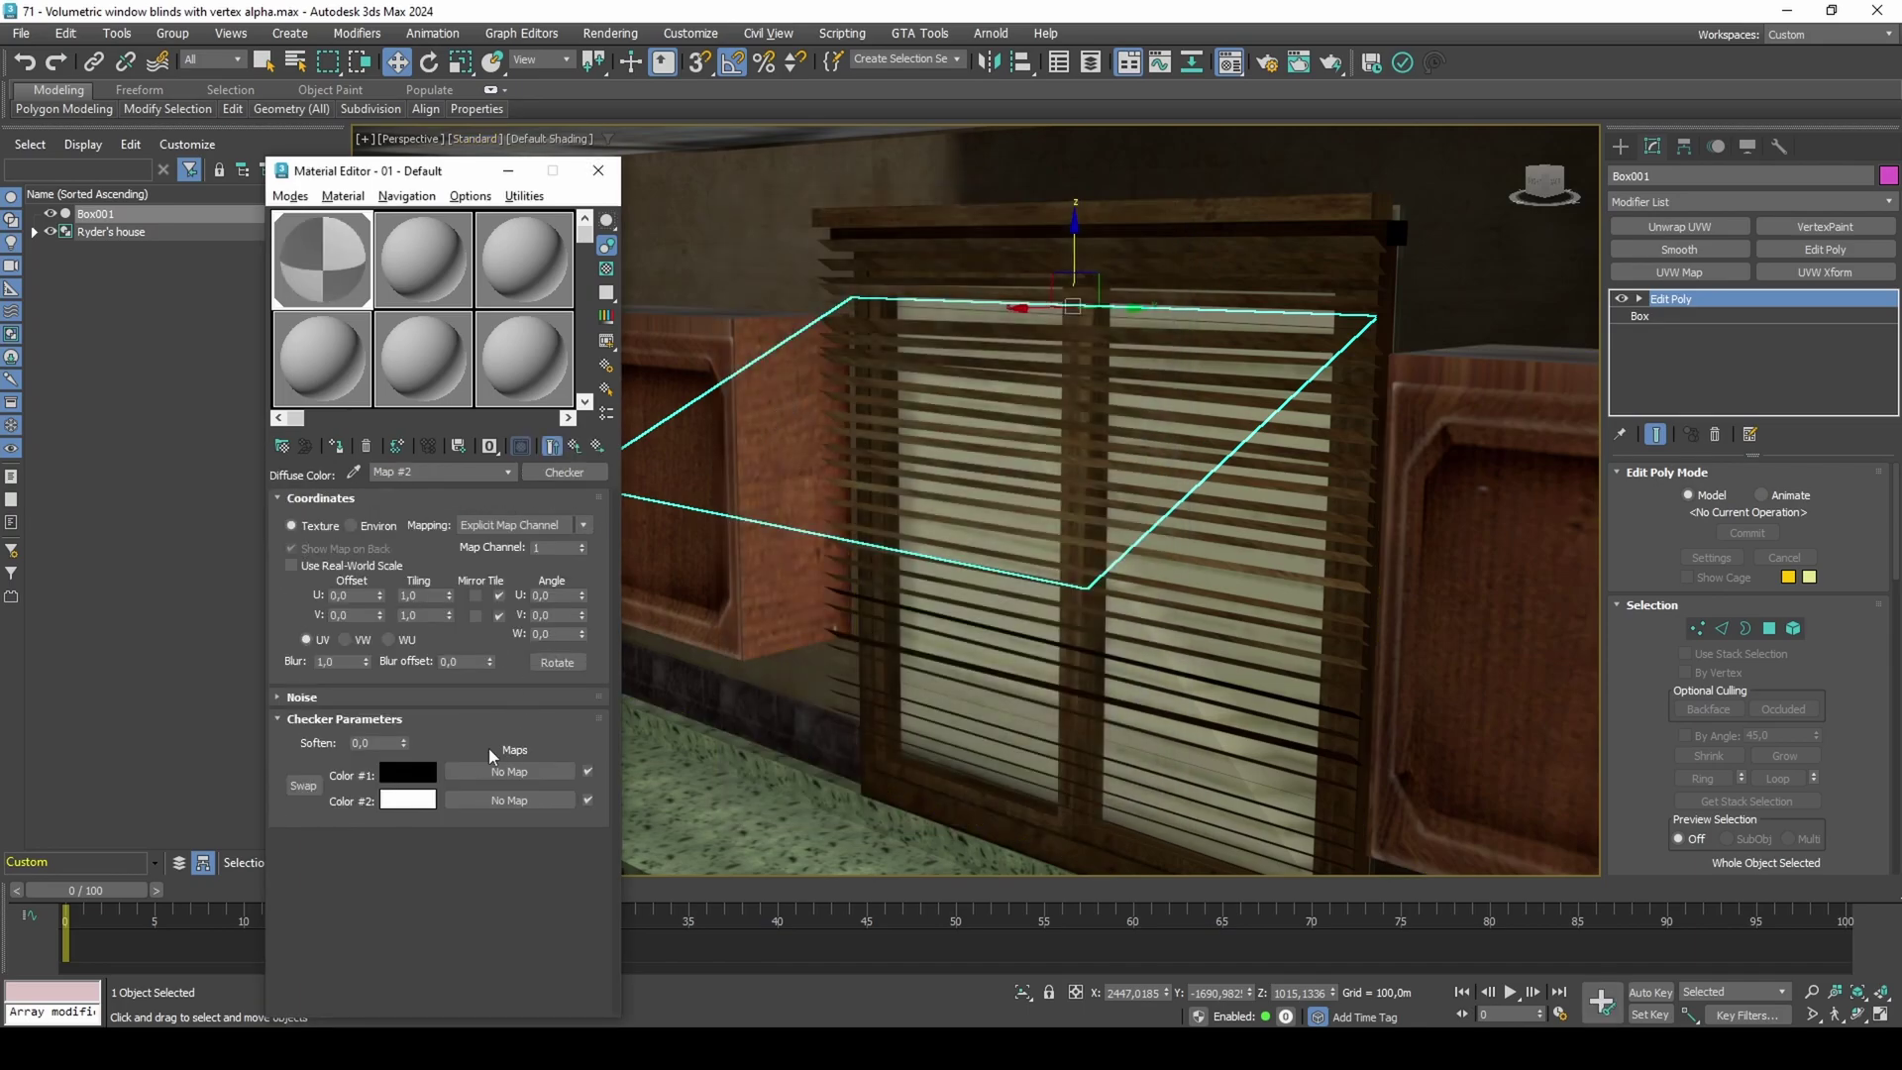
Set the checker's Color #1 to dark grey 4E4E4E and its soften value to 0.5, then close the material editor.
left_click(423, 777)
left_click_drag(315, 664, 301, 672)
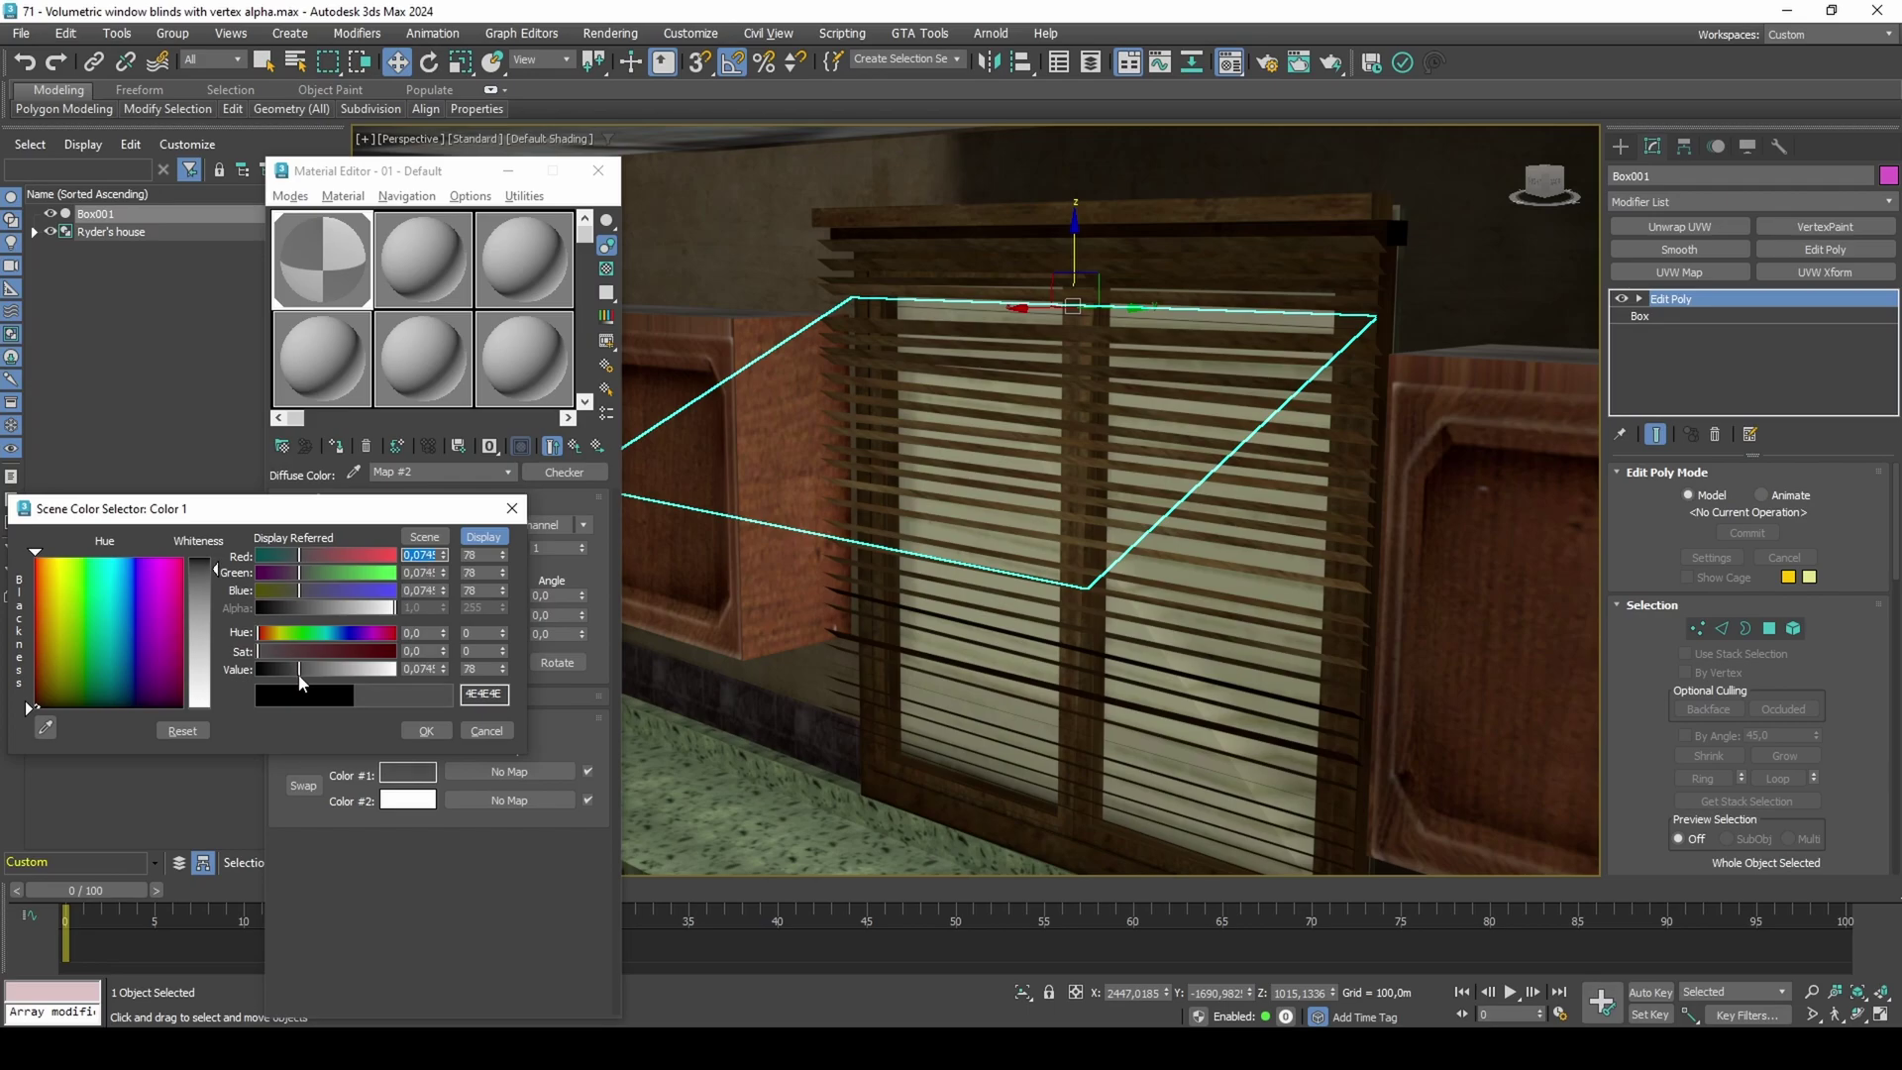
left_click(413, 729)
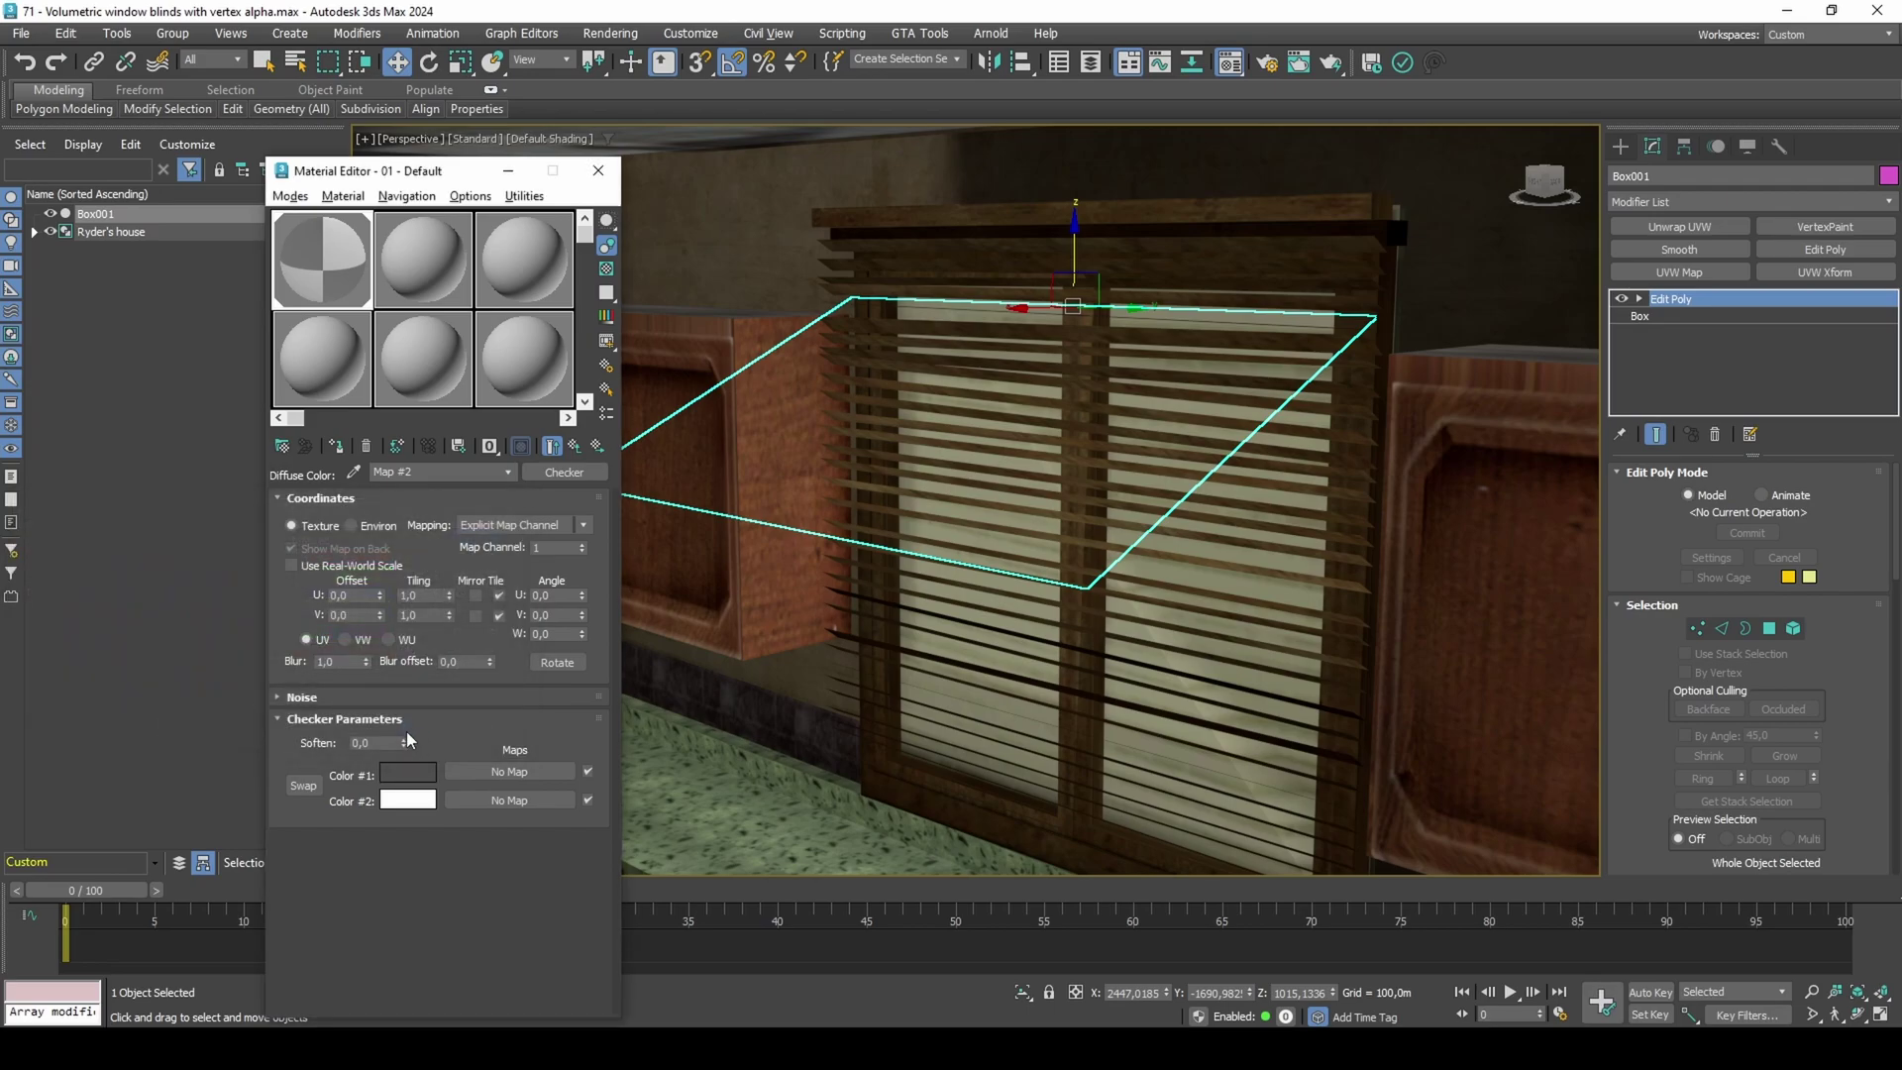
double_click(381, 742)
type("0,5")
key("Return")
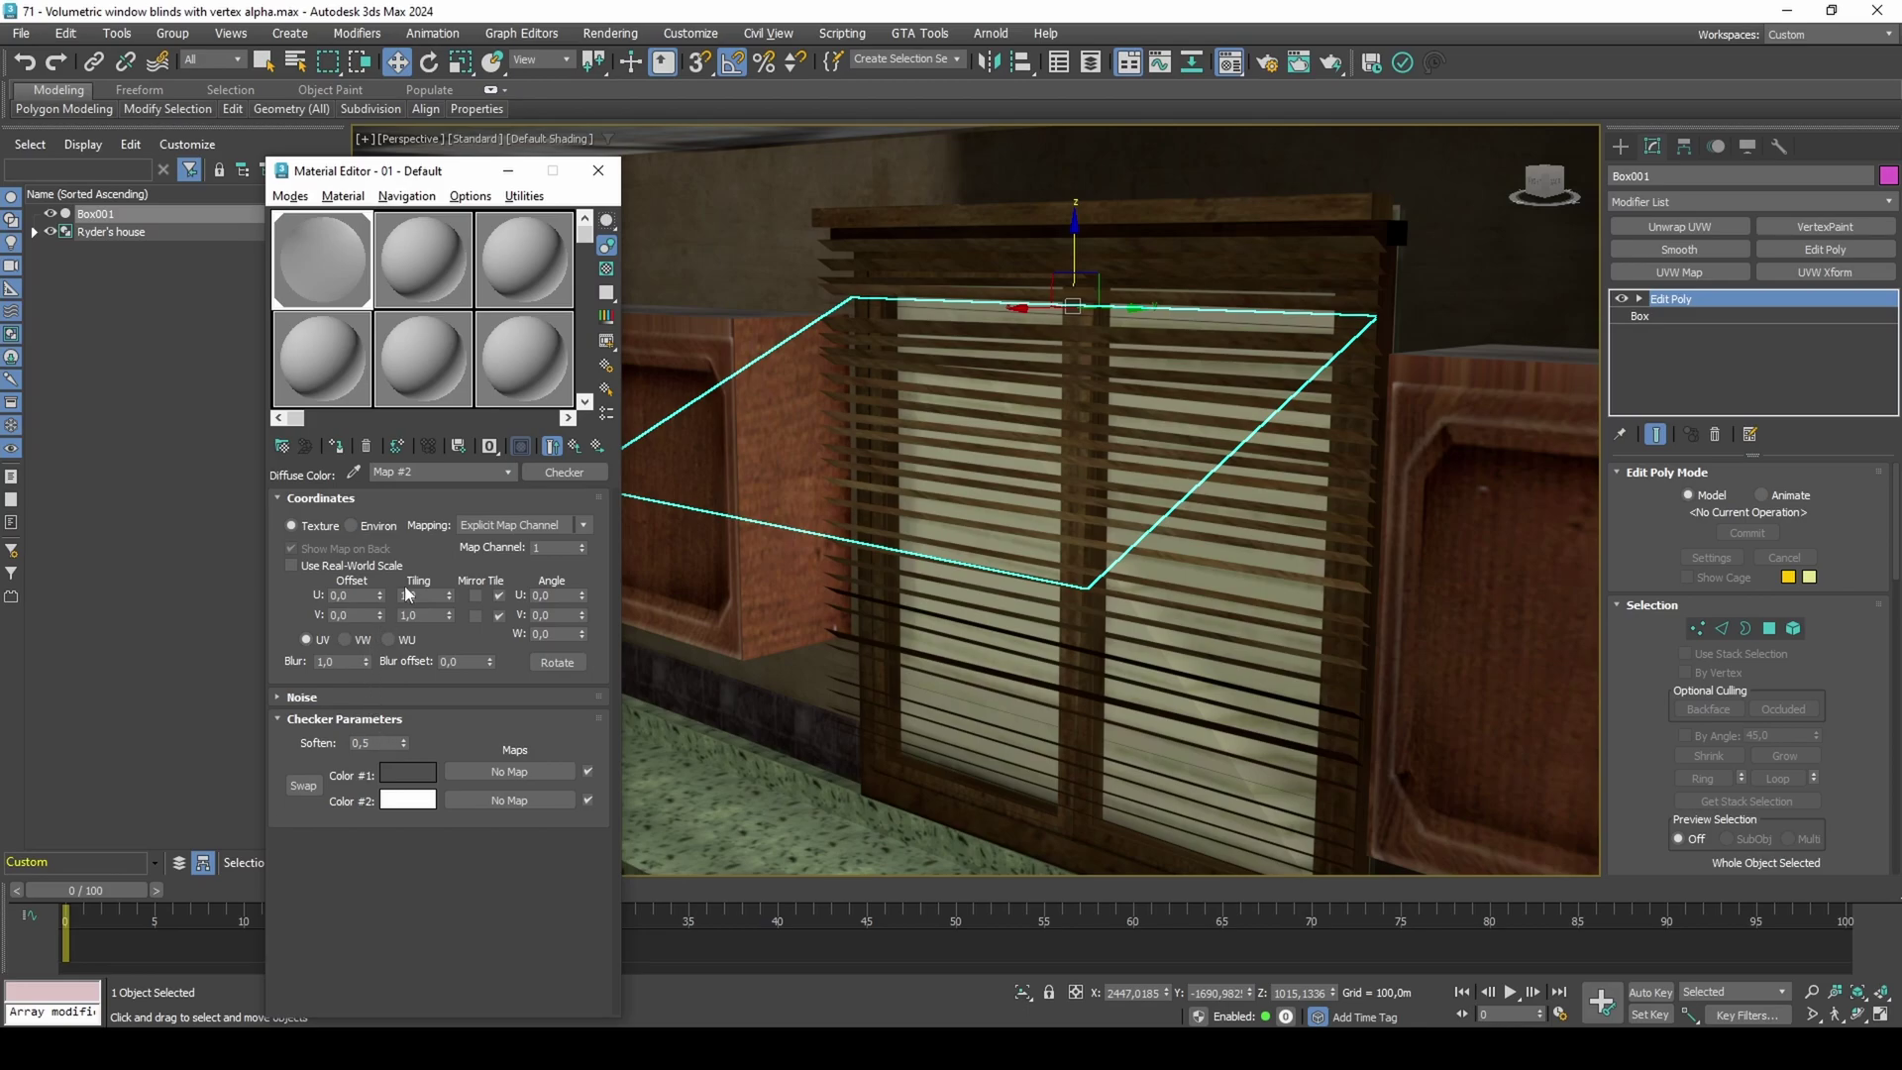
left_click(599, 170)
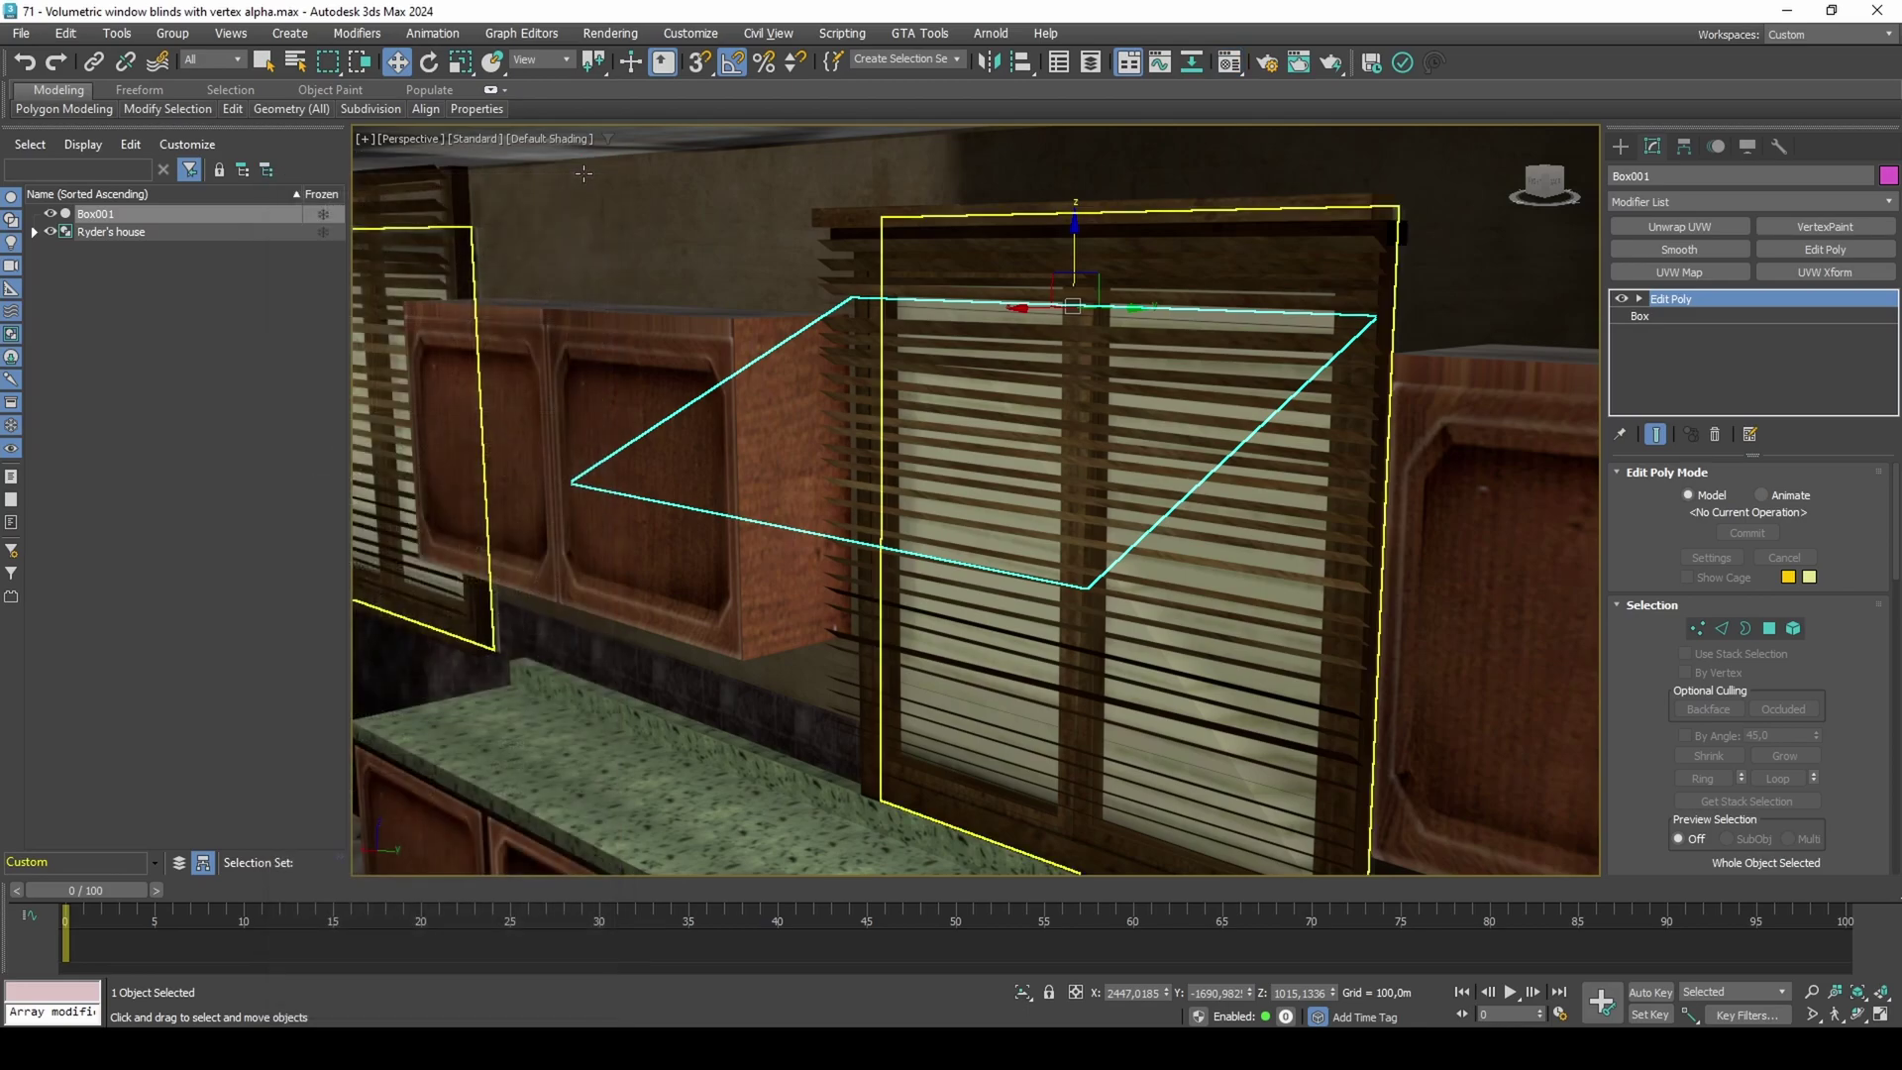
Add a VertexPaint modifier on map channel 3 and fill the plane's two outer corner vertices away from the window with black.
left_click(1822, 228)
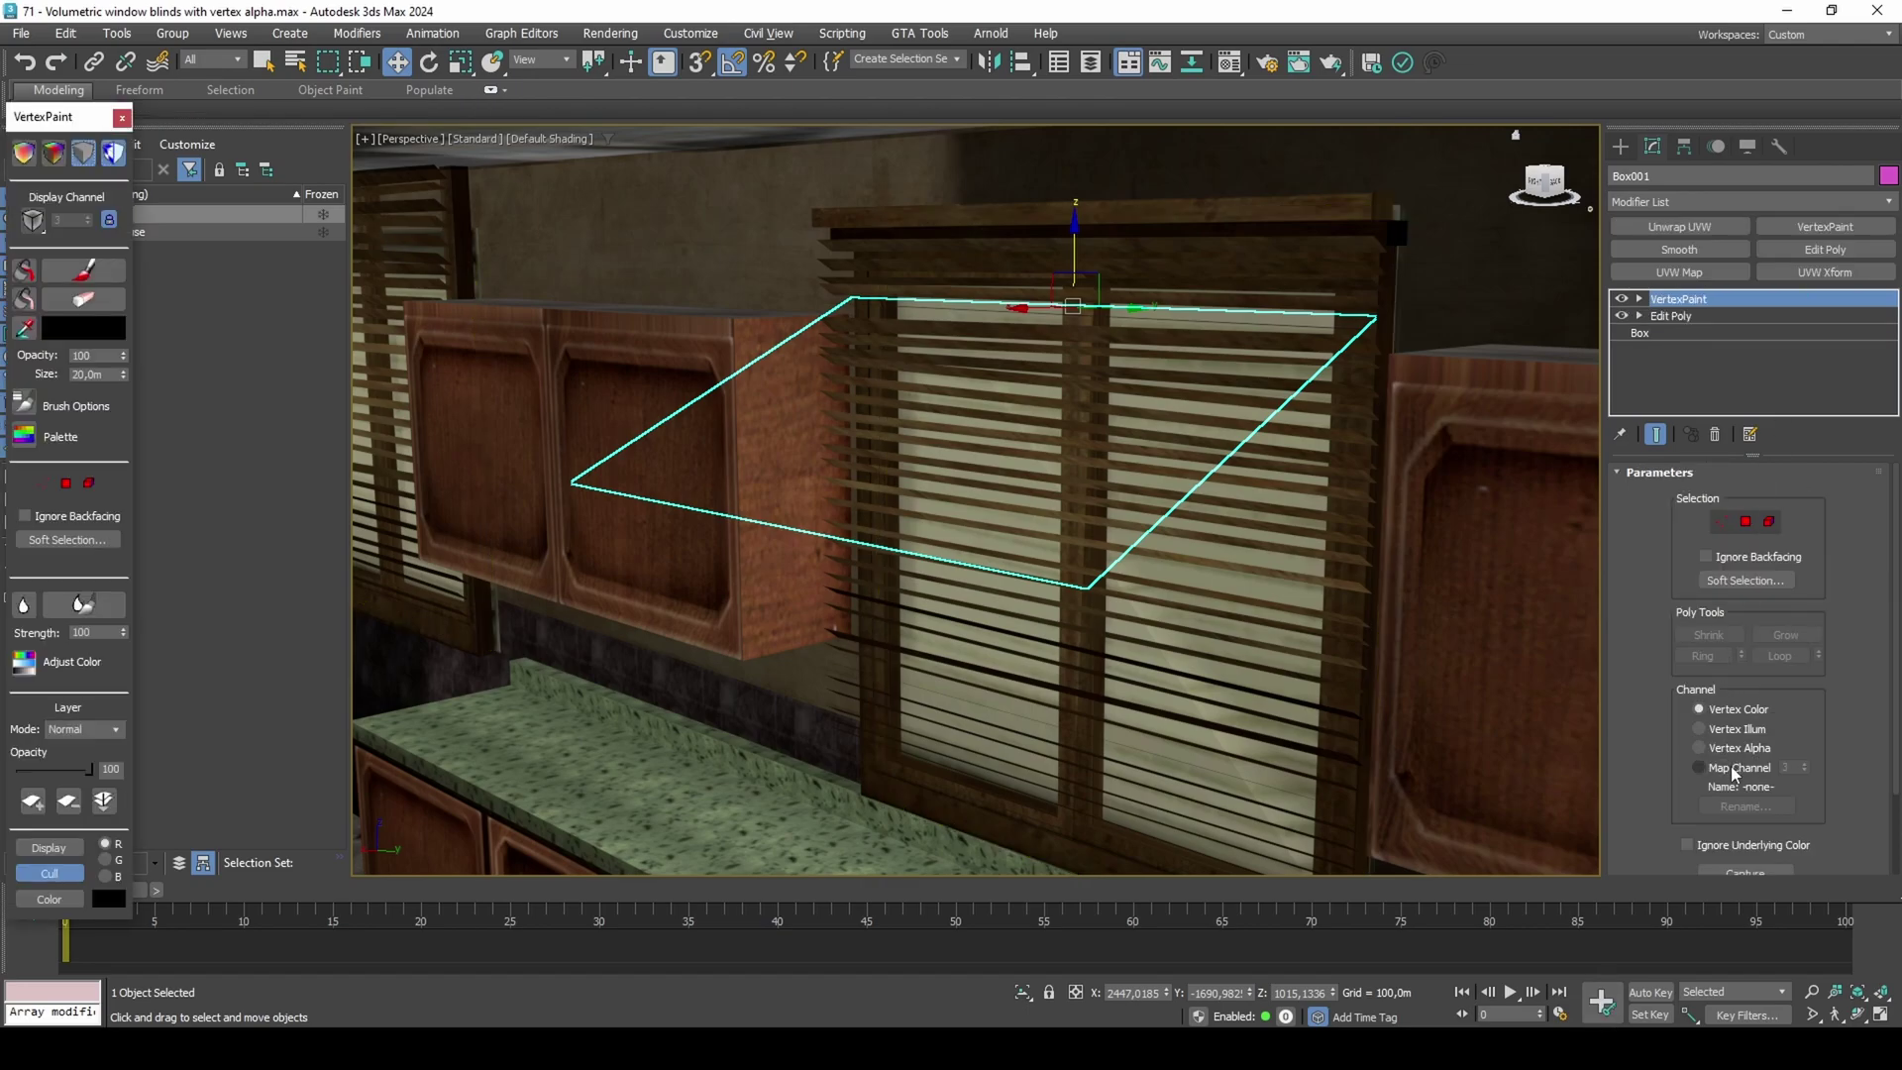
left_click(1731, 764)
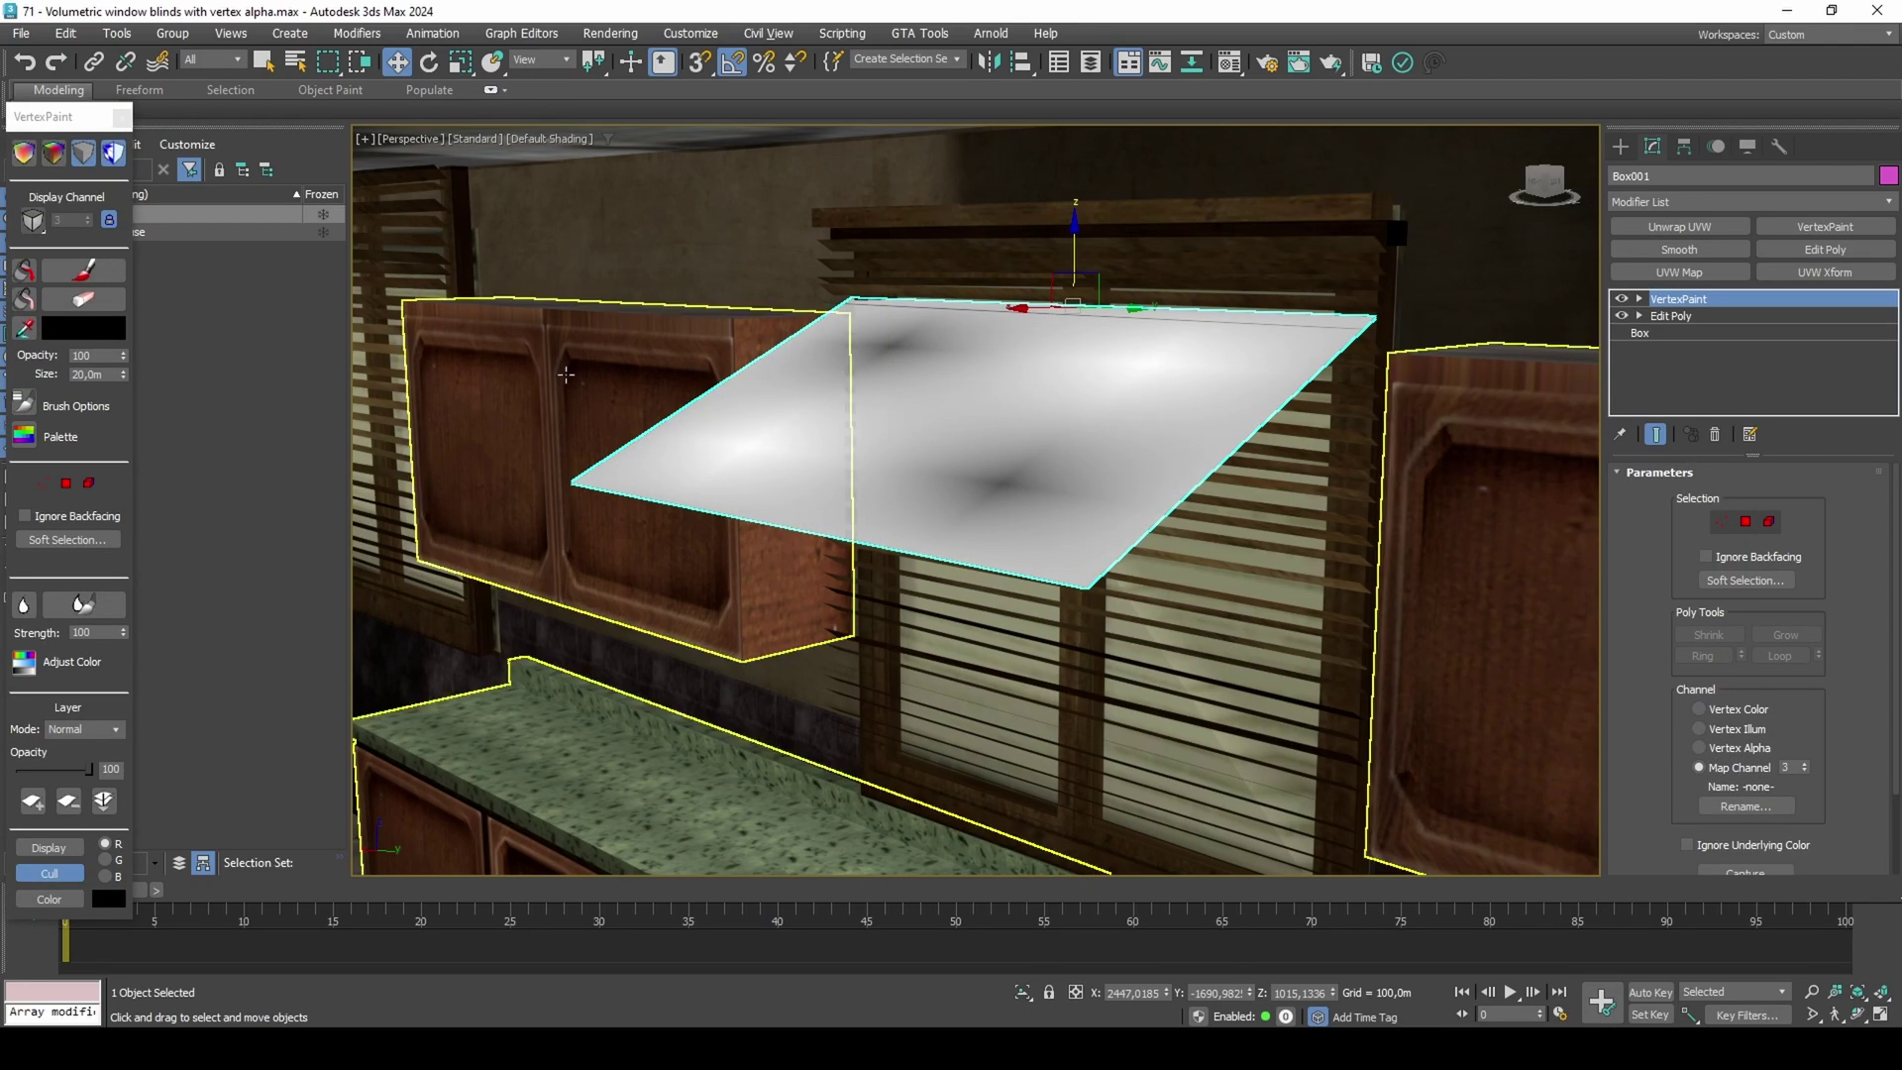
key("1")
left_click_drag(510, 434, 656, 531)
left_click_drag(992, 614, 1125, 543, "ctrl")
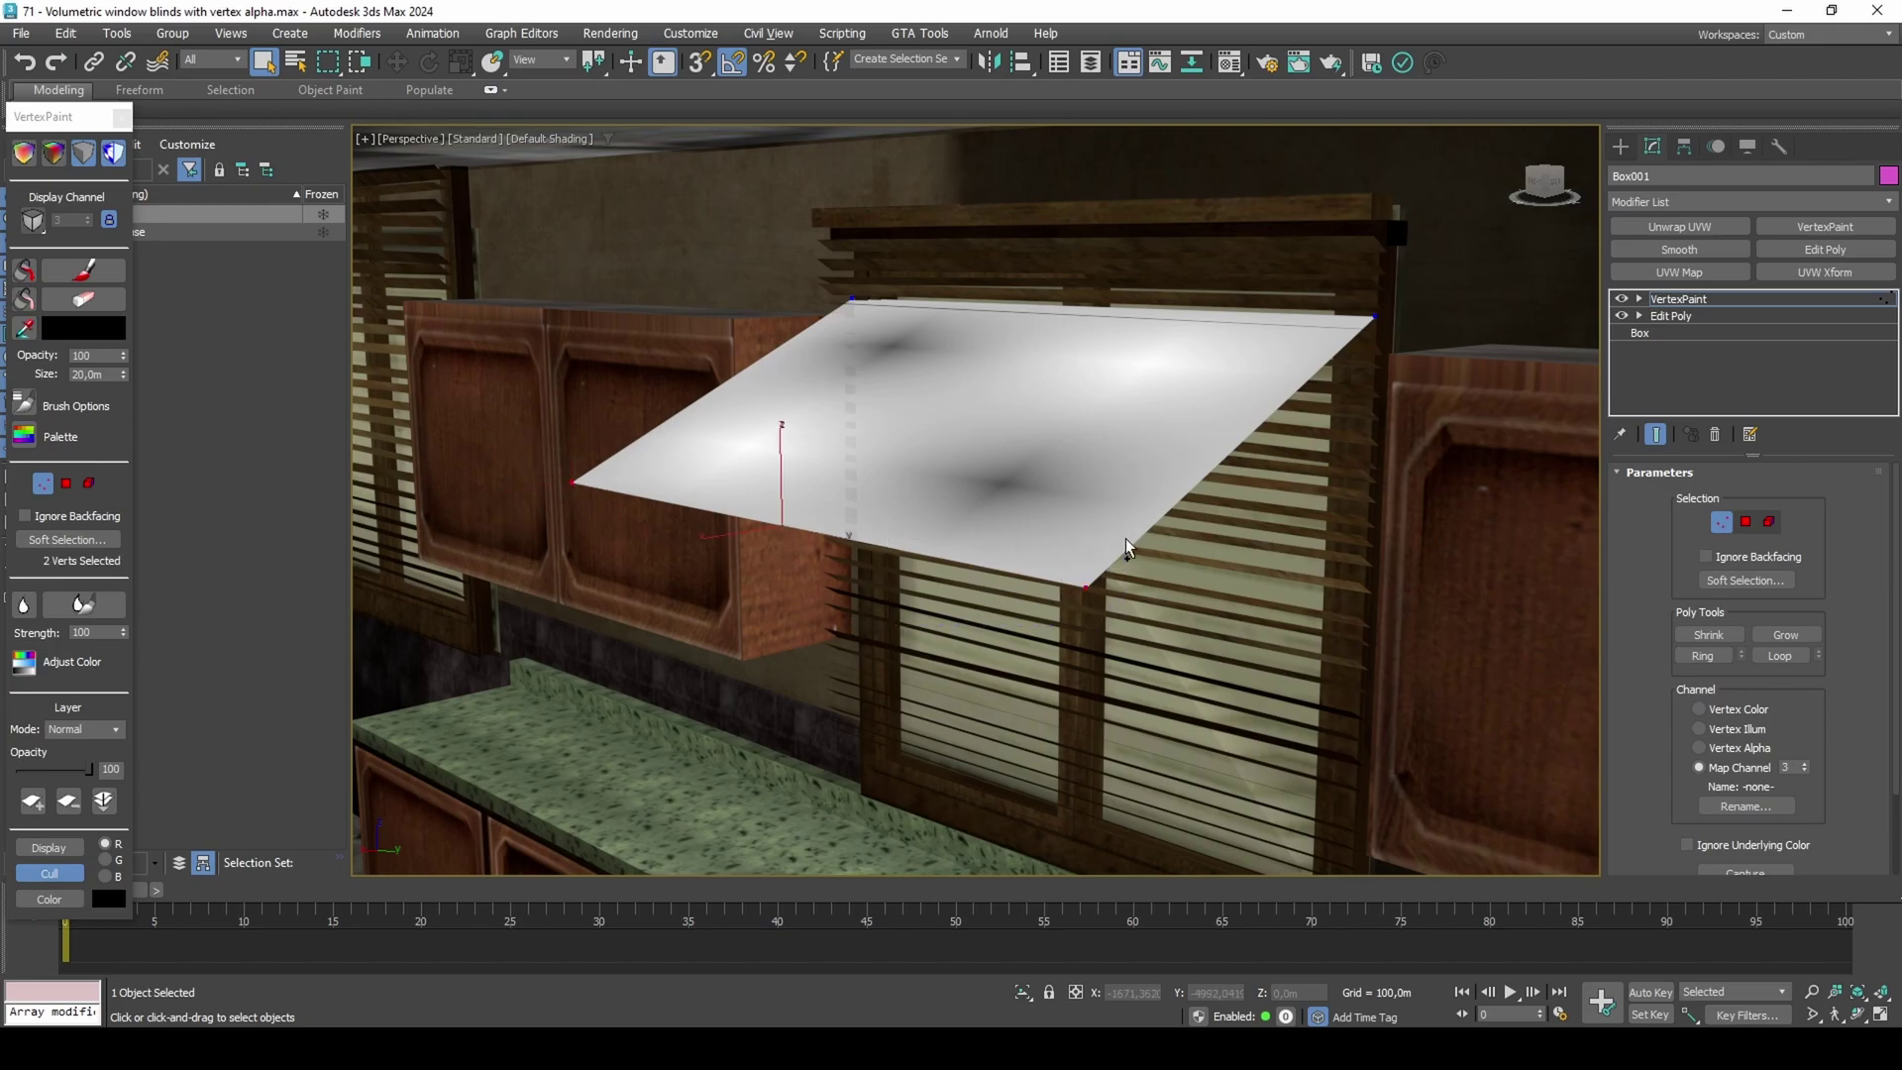
left_click(37, 298)
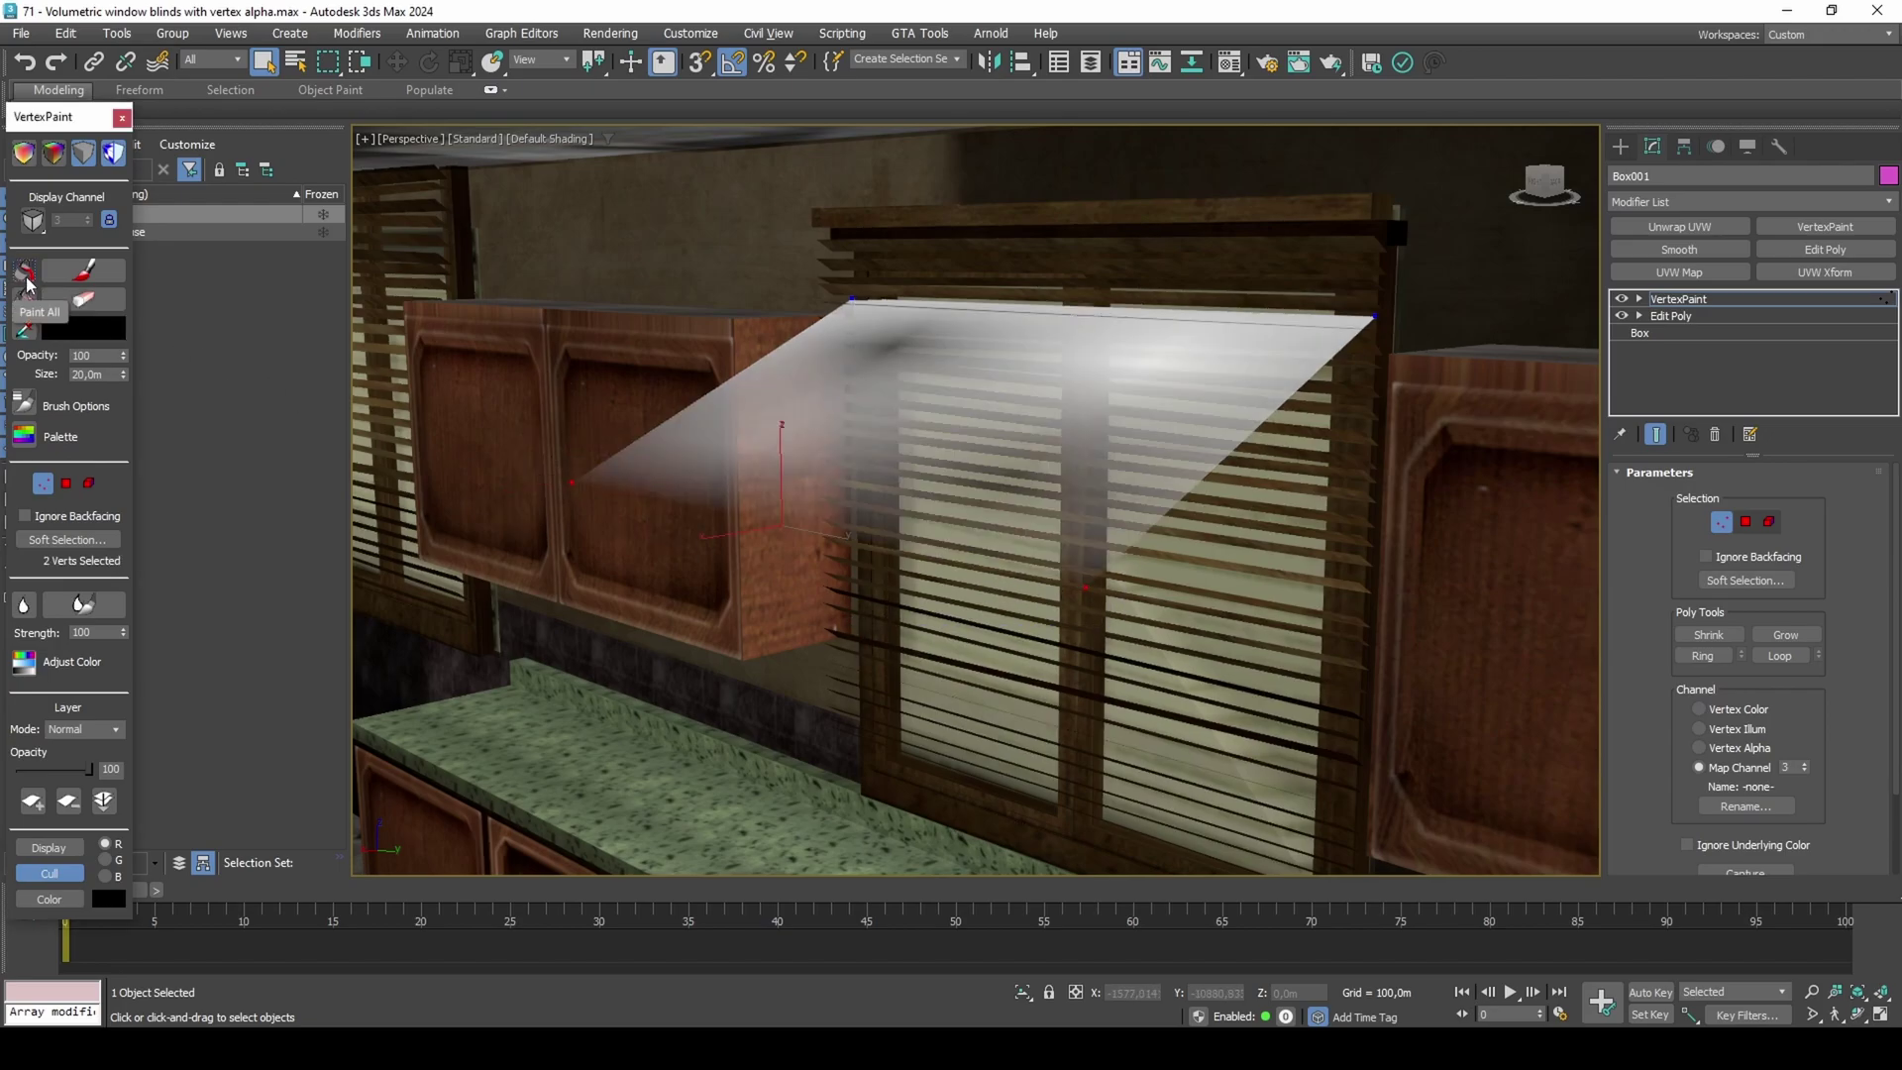
Add a second VertexPaint modifier on map channel 3 and fill the two vertices at the window edge with black.
left_click(1787, 227)
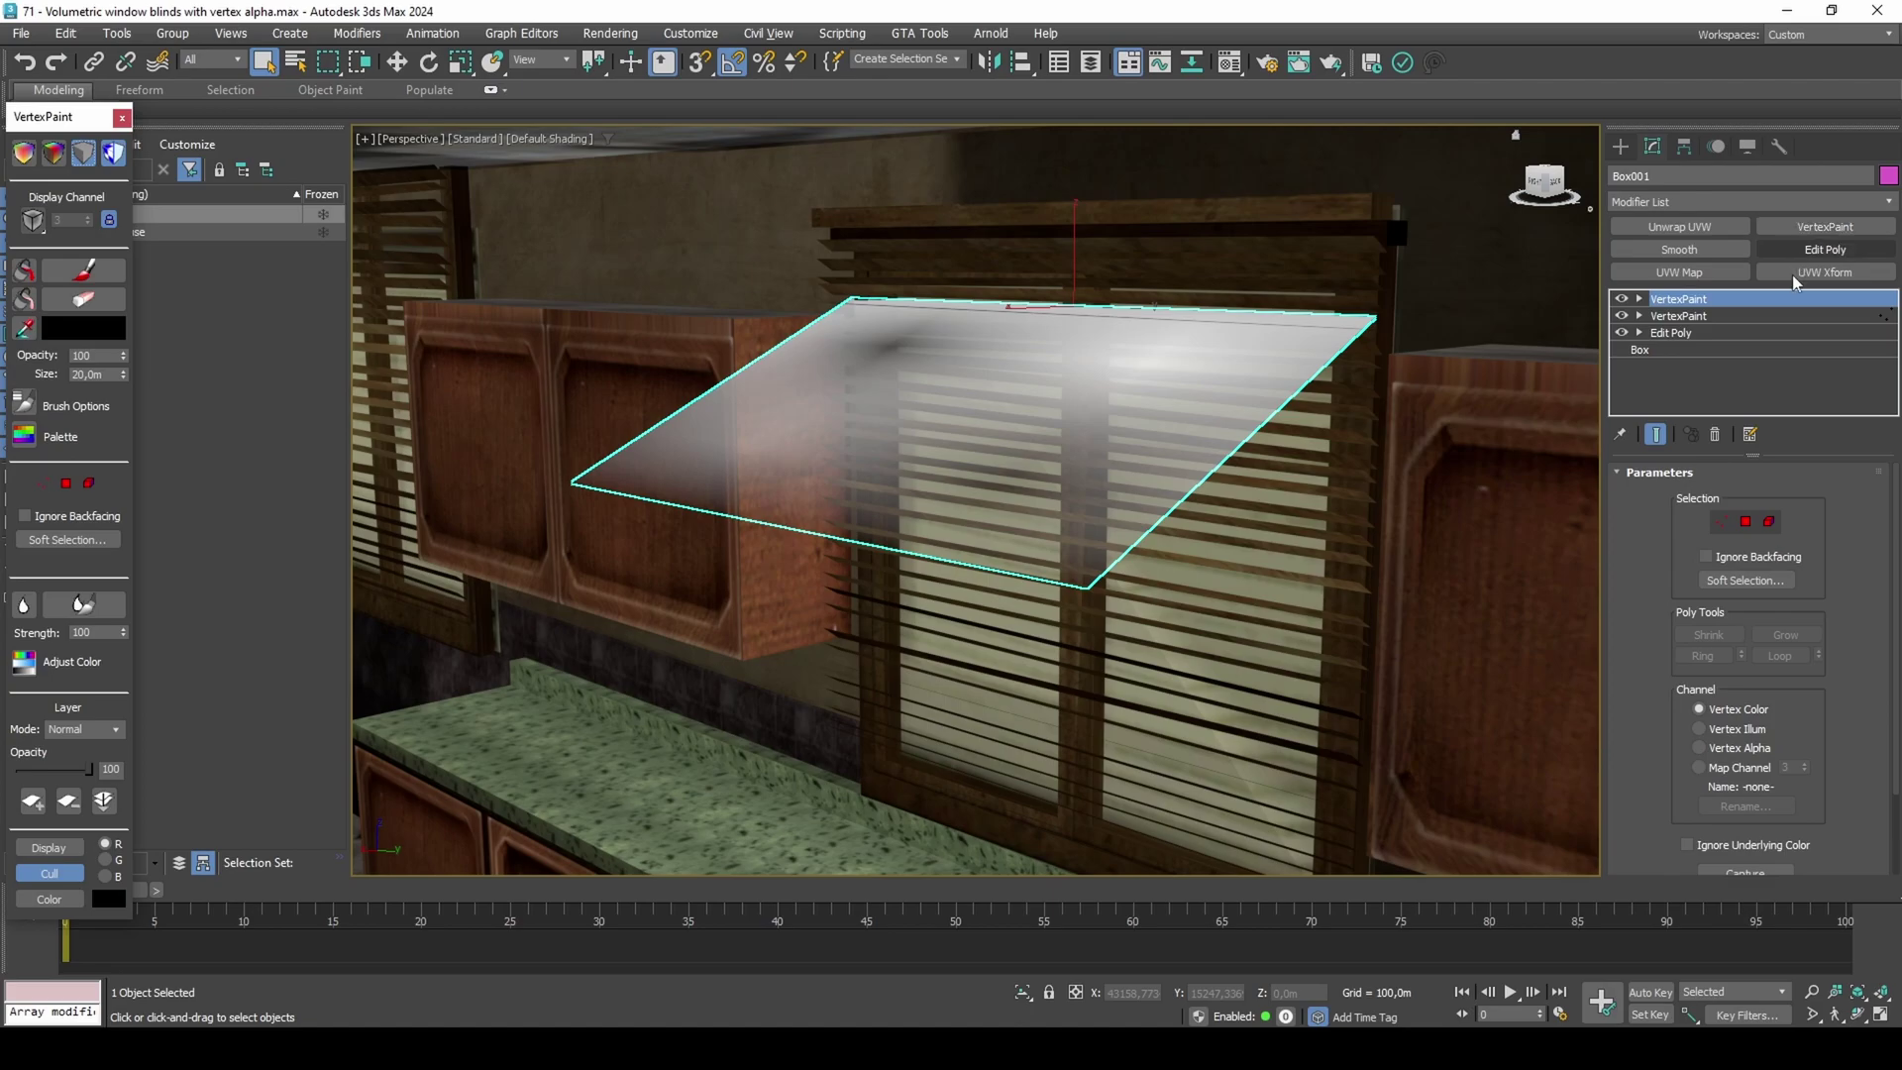
left_click(1760, 771)
key("1")
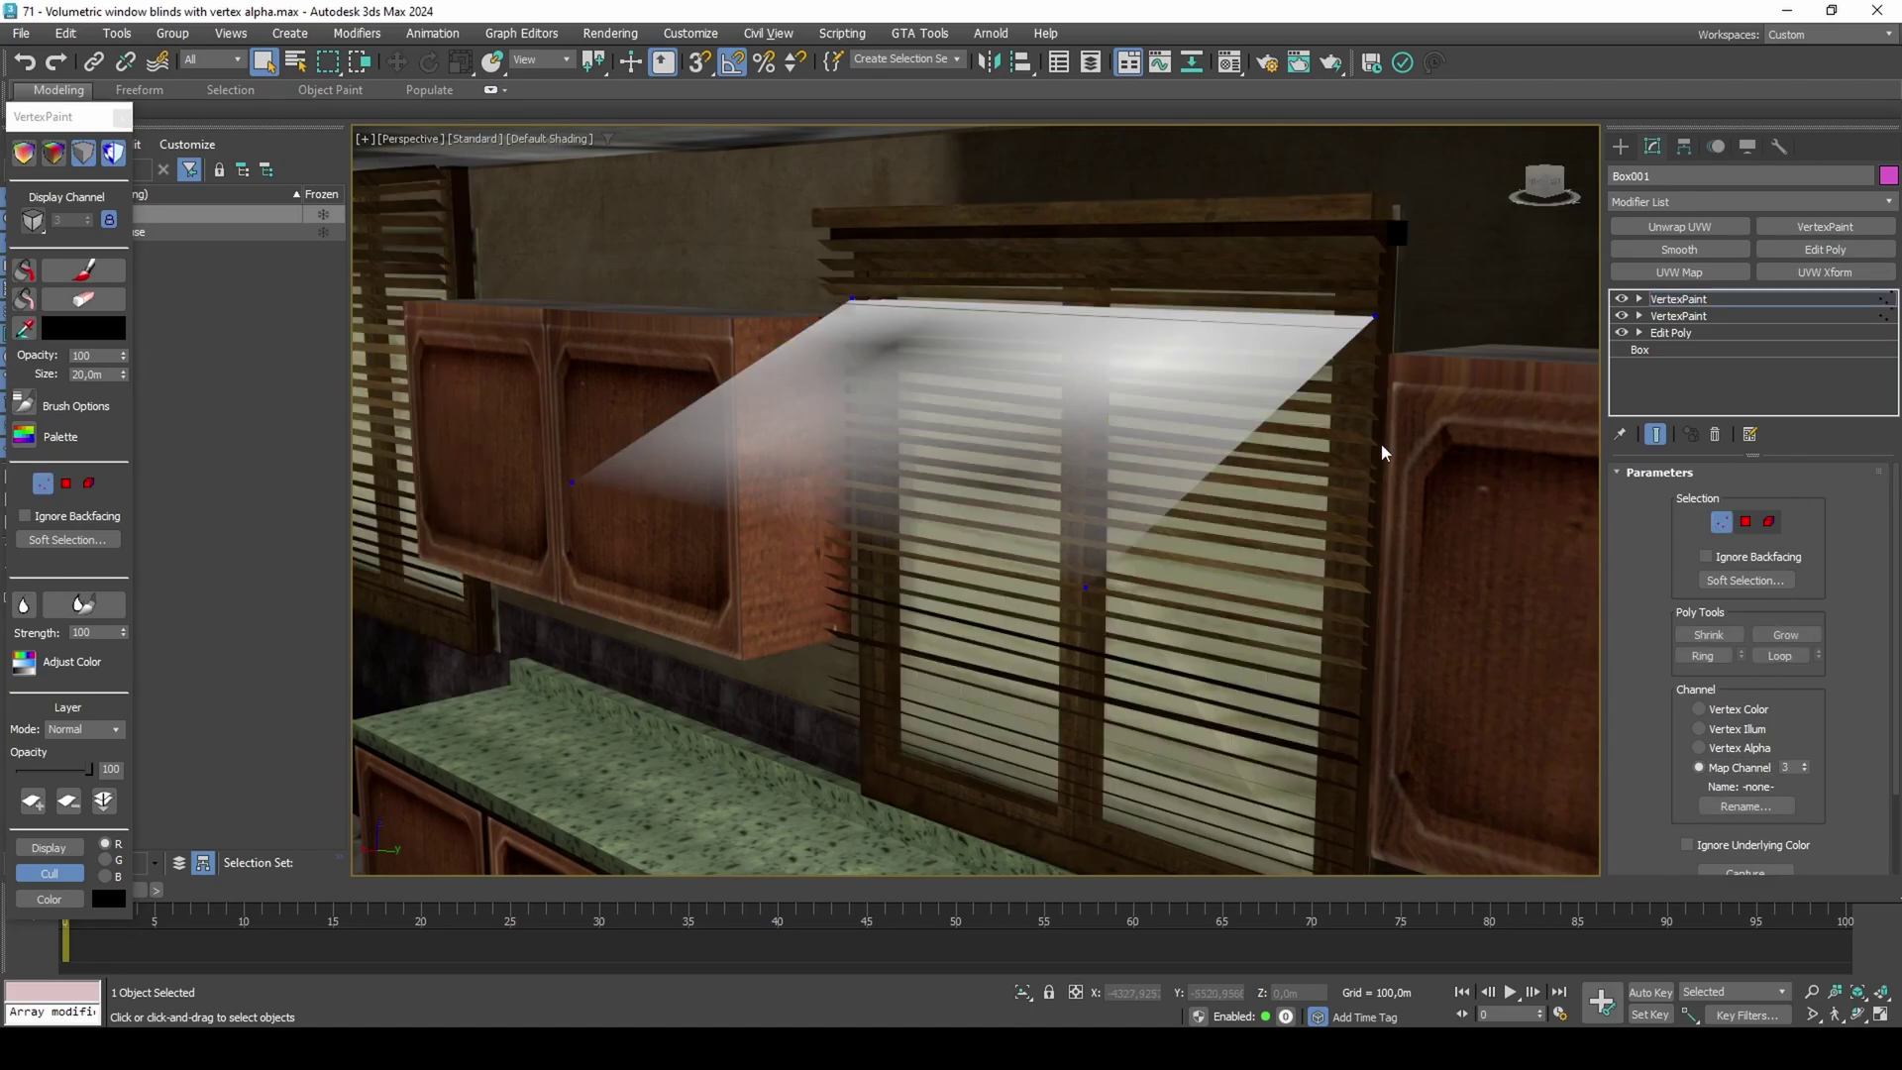
left_click_drag(953, 257, 664, 315, "ctrl")
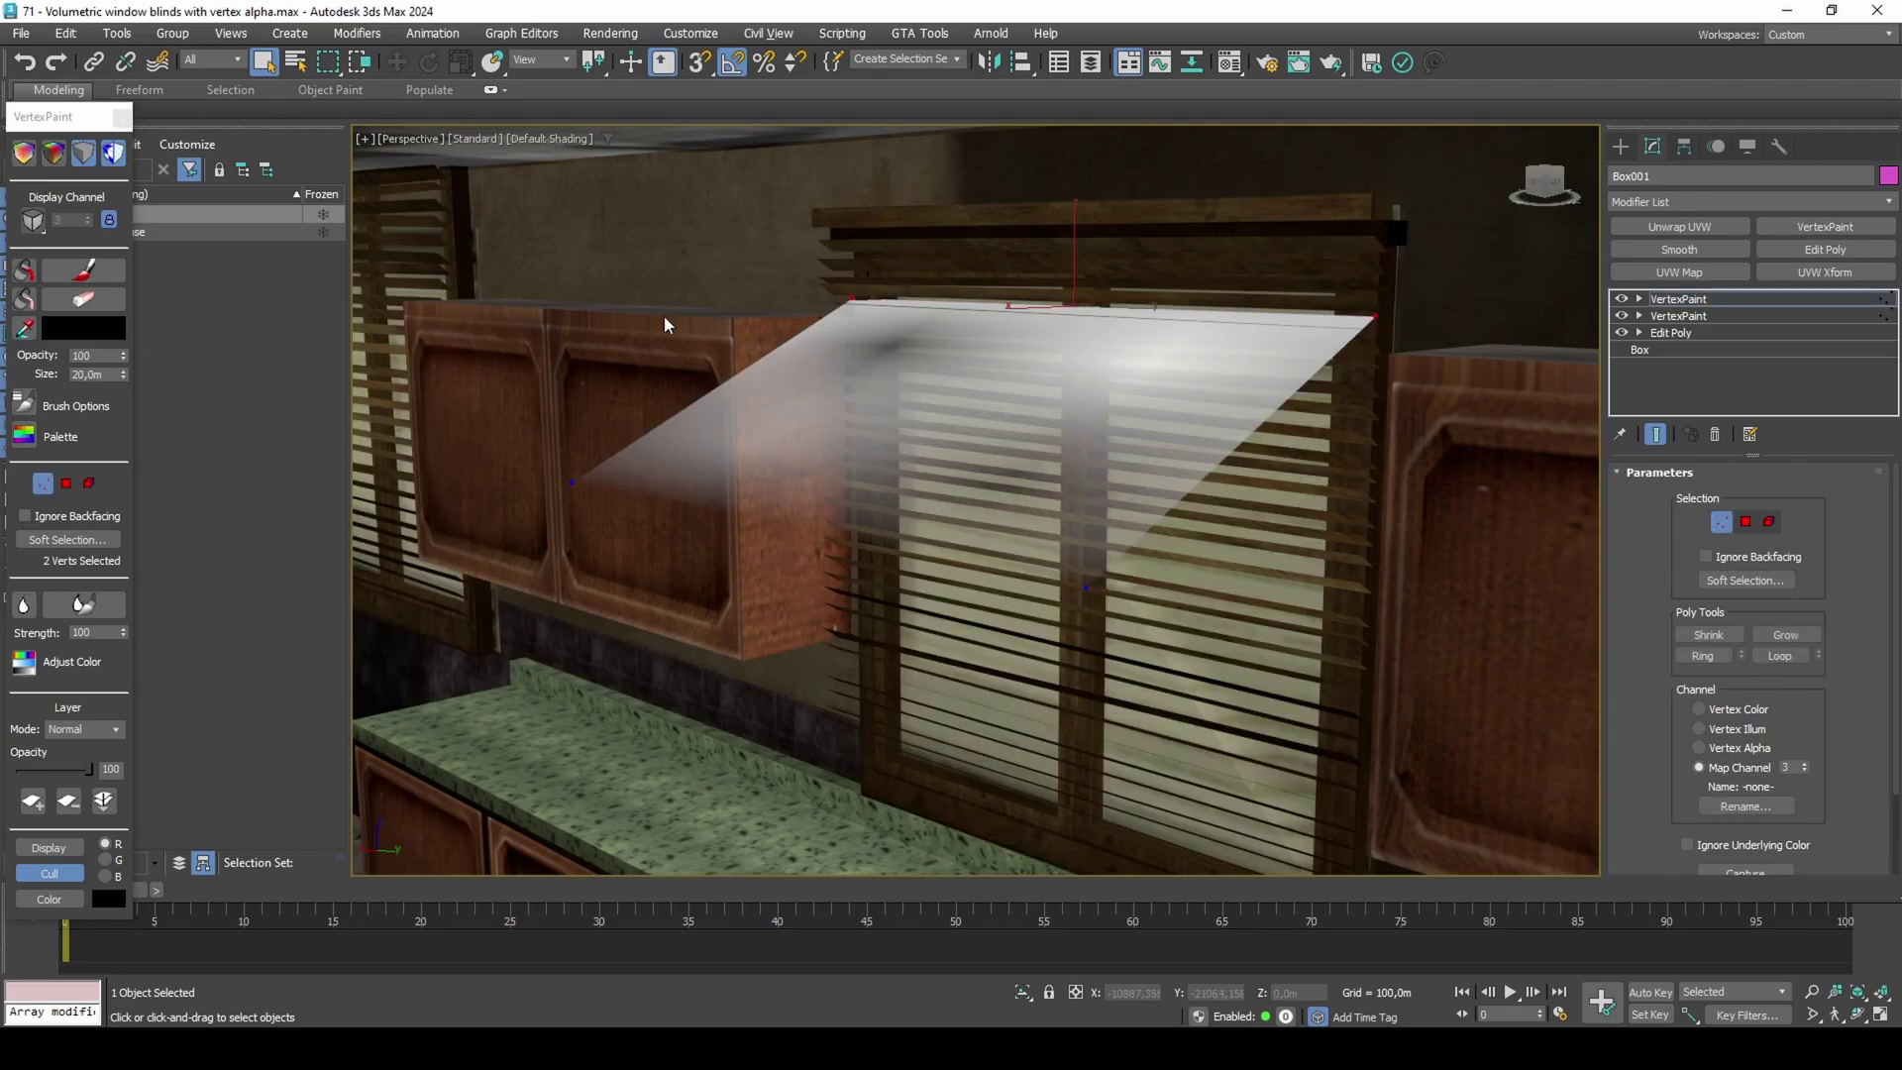
left_click(26, 273)
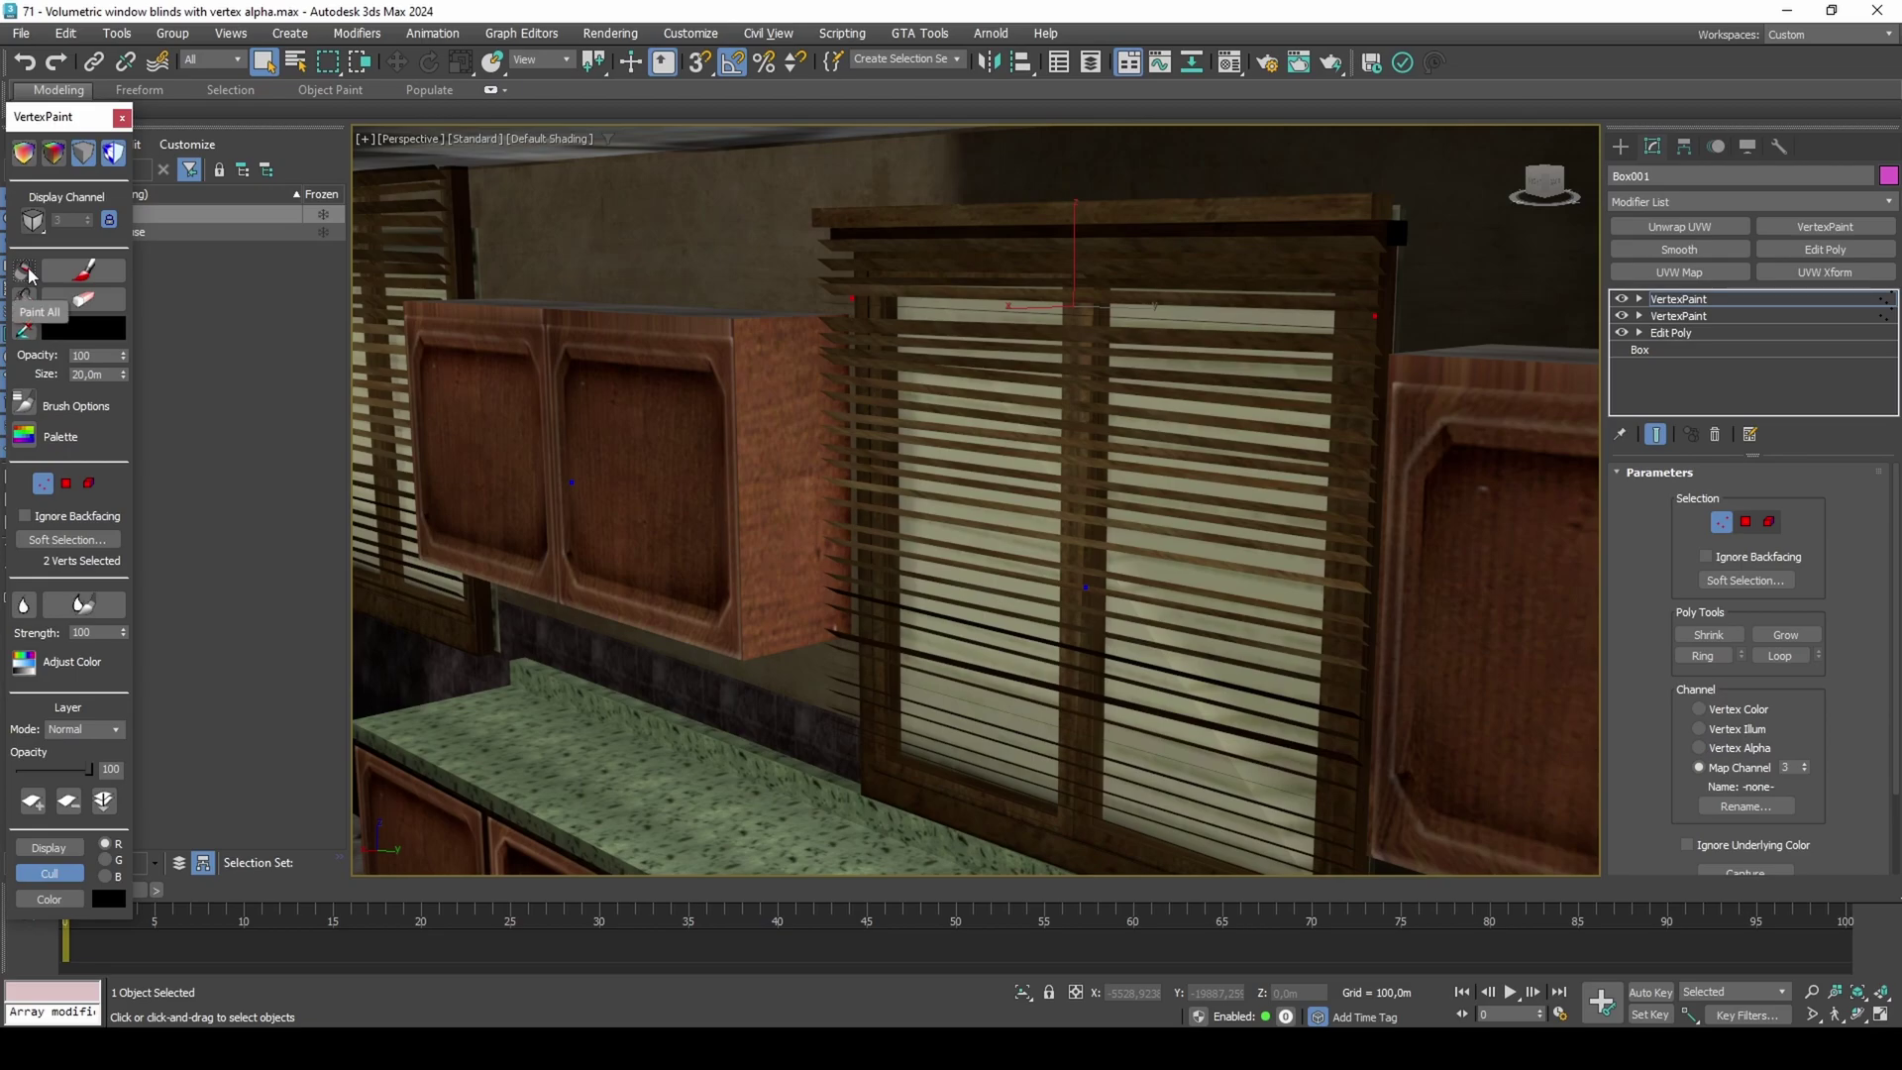
Leave vertex selection and lower the layer opacity of the second VertexPaint modifier to partly restore the light near the window.
key("1")
mouse_move(89, 770)
left_mouse_down()
mouse_move(45, 770)
mouse_move(71, 769)
left_mouse_up()
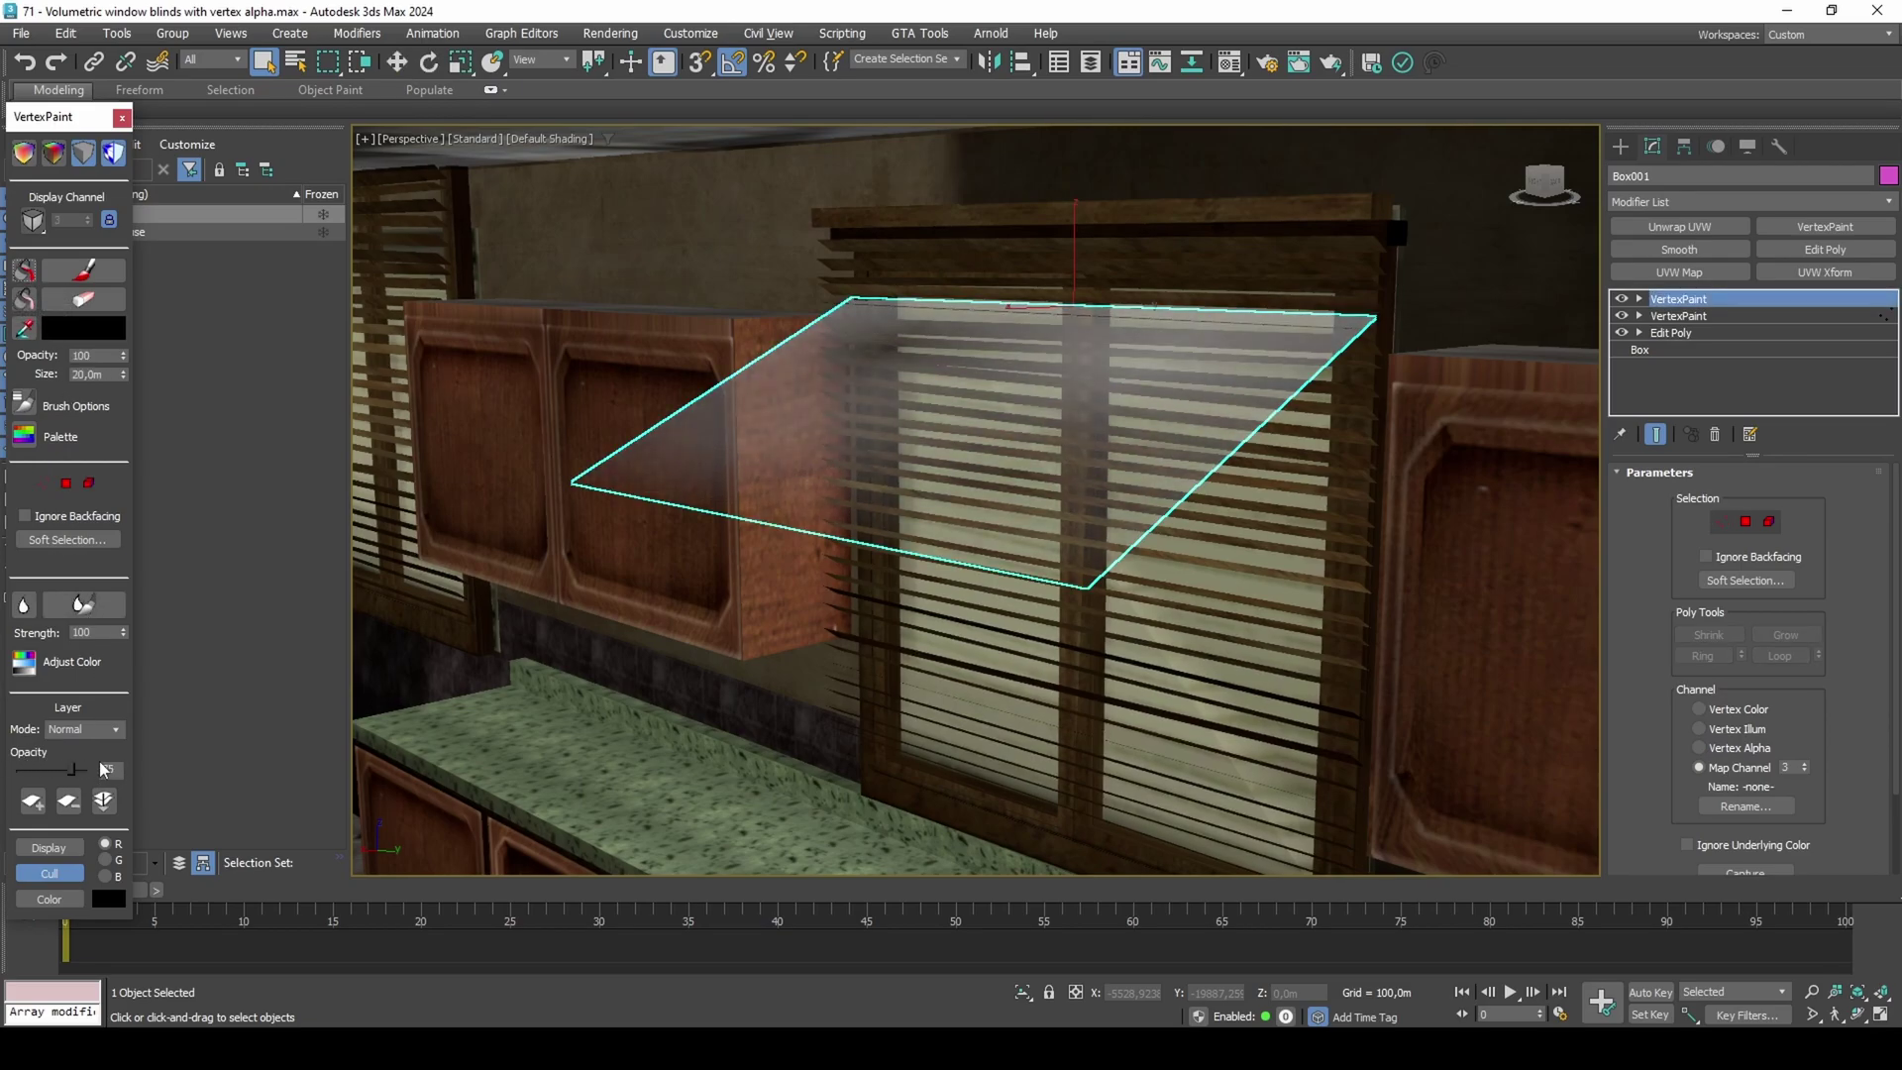
left_click_drag(71, 770, 74, 770)
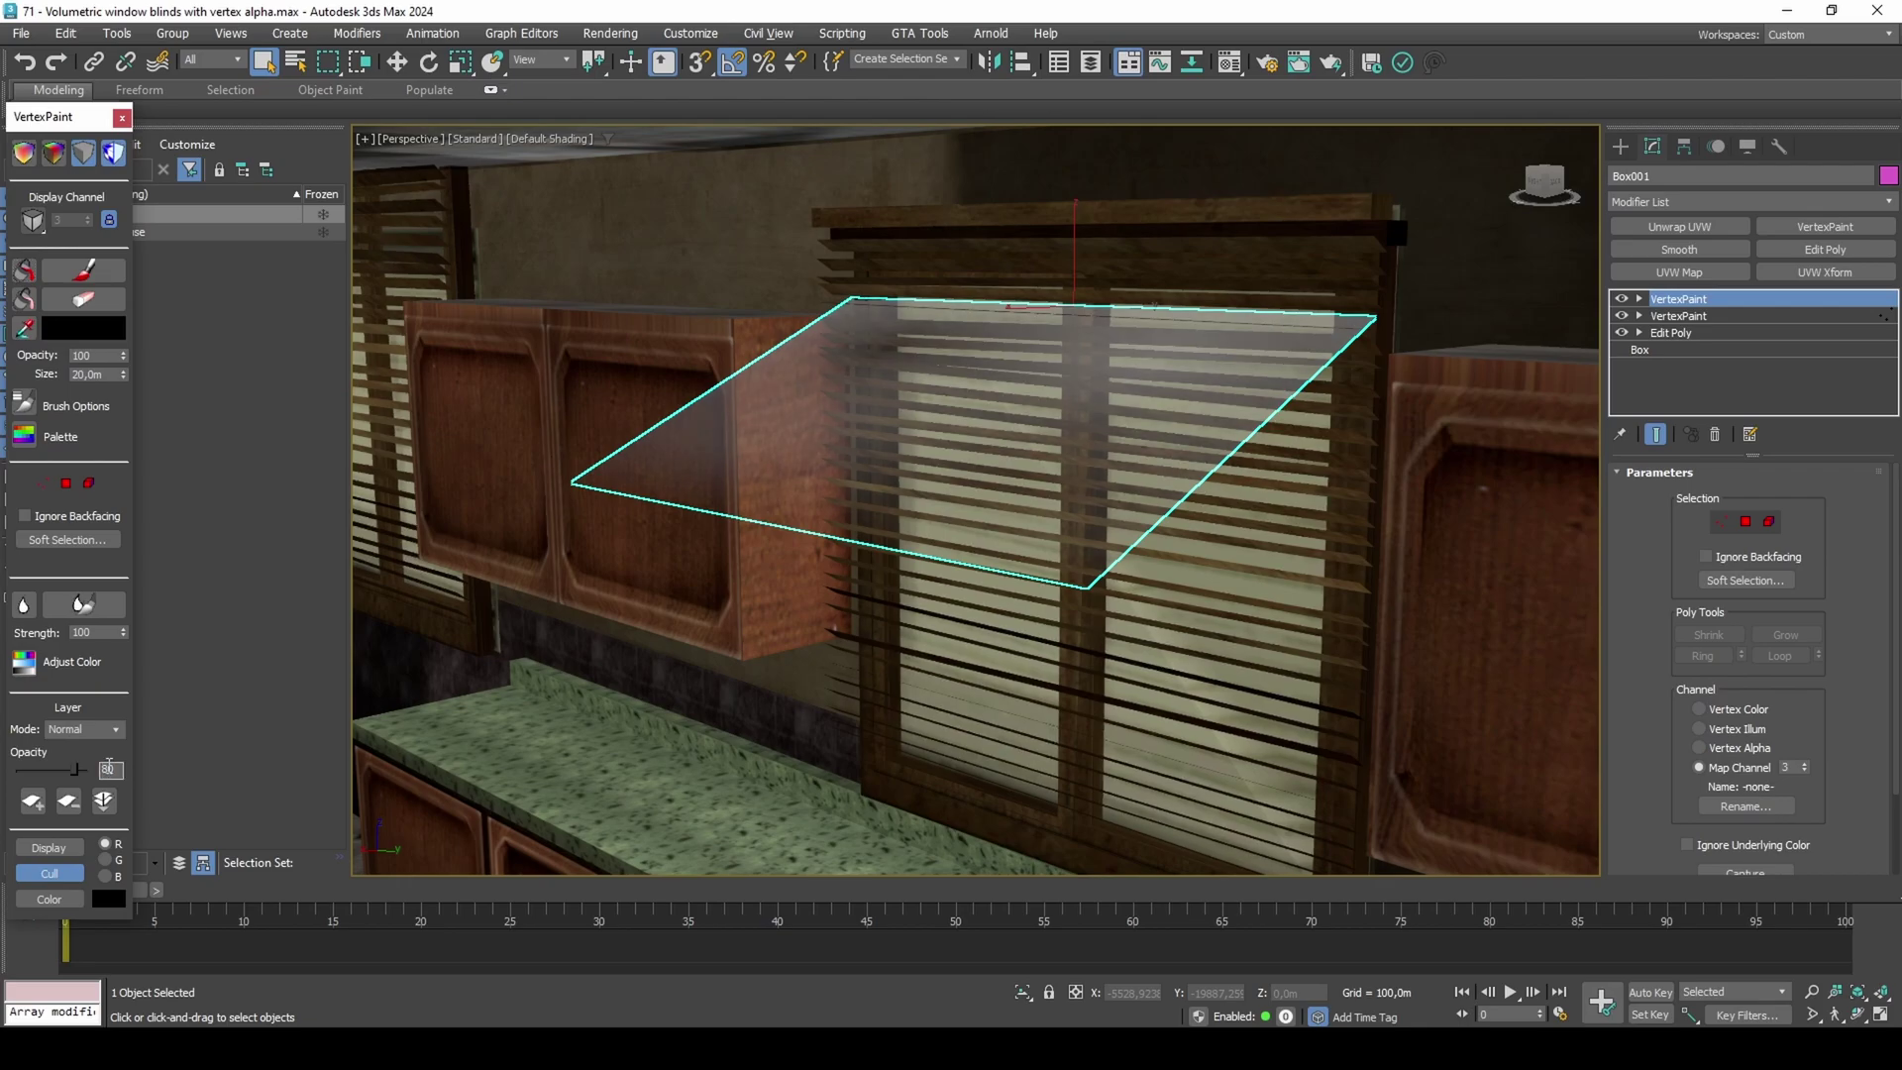
Add an Edit Poly modifier and connect the plane's window-side and outer edges with 2 segments and a pinch of 50.
left_click(1775, 247)
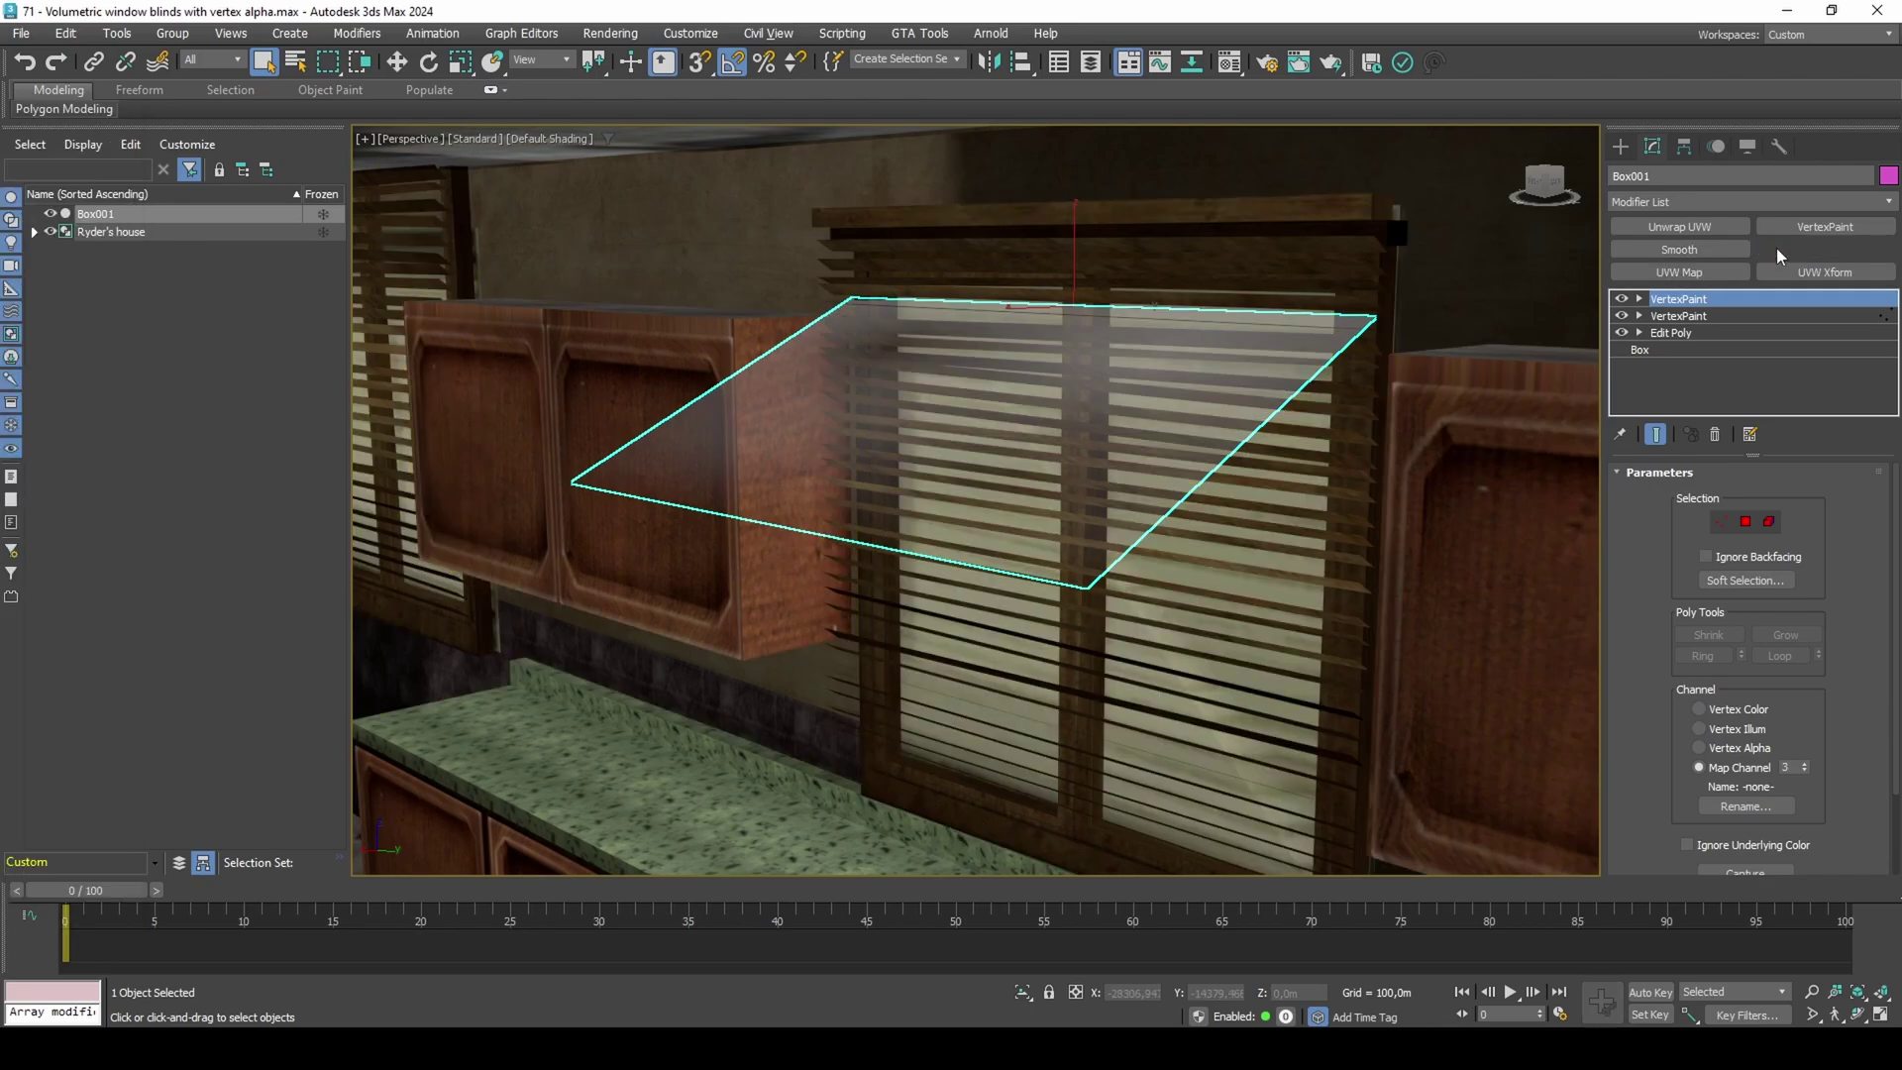
left_click(1107, 312)
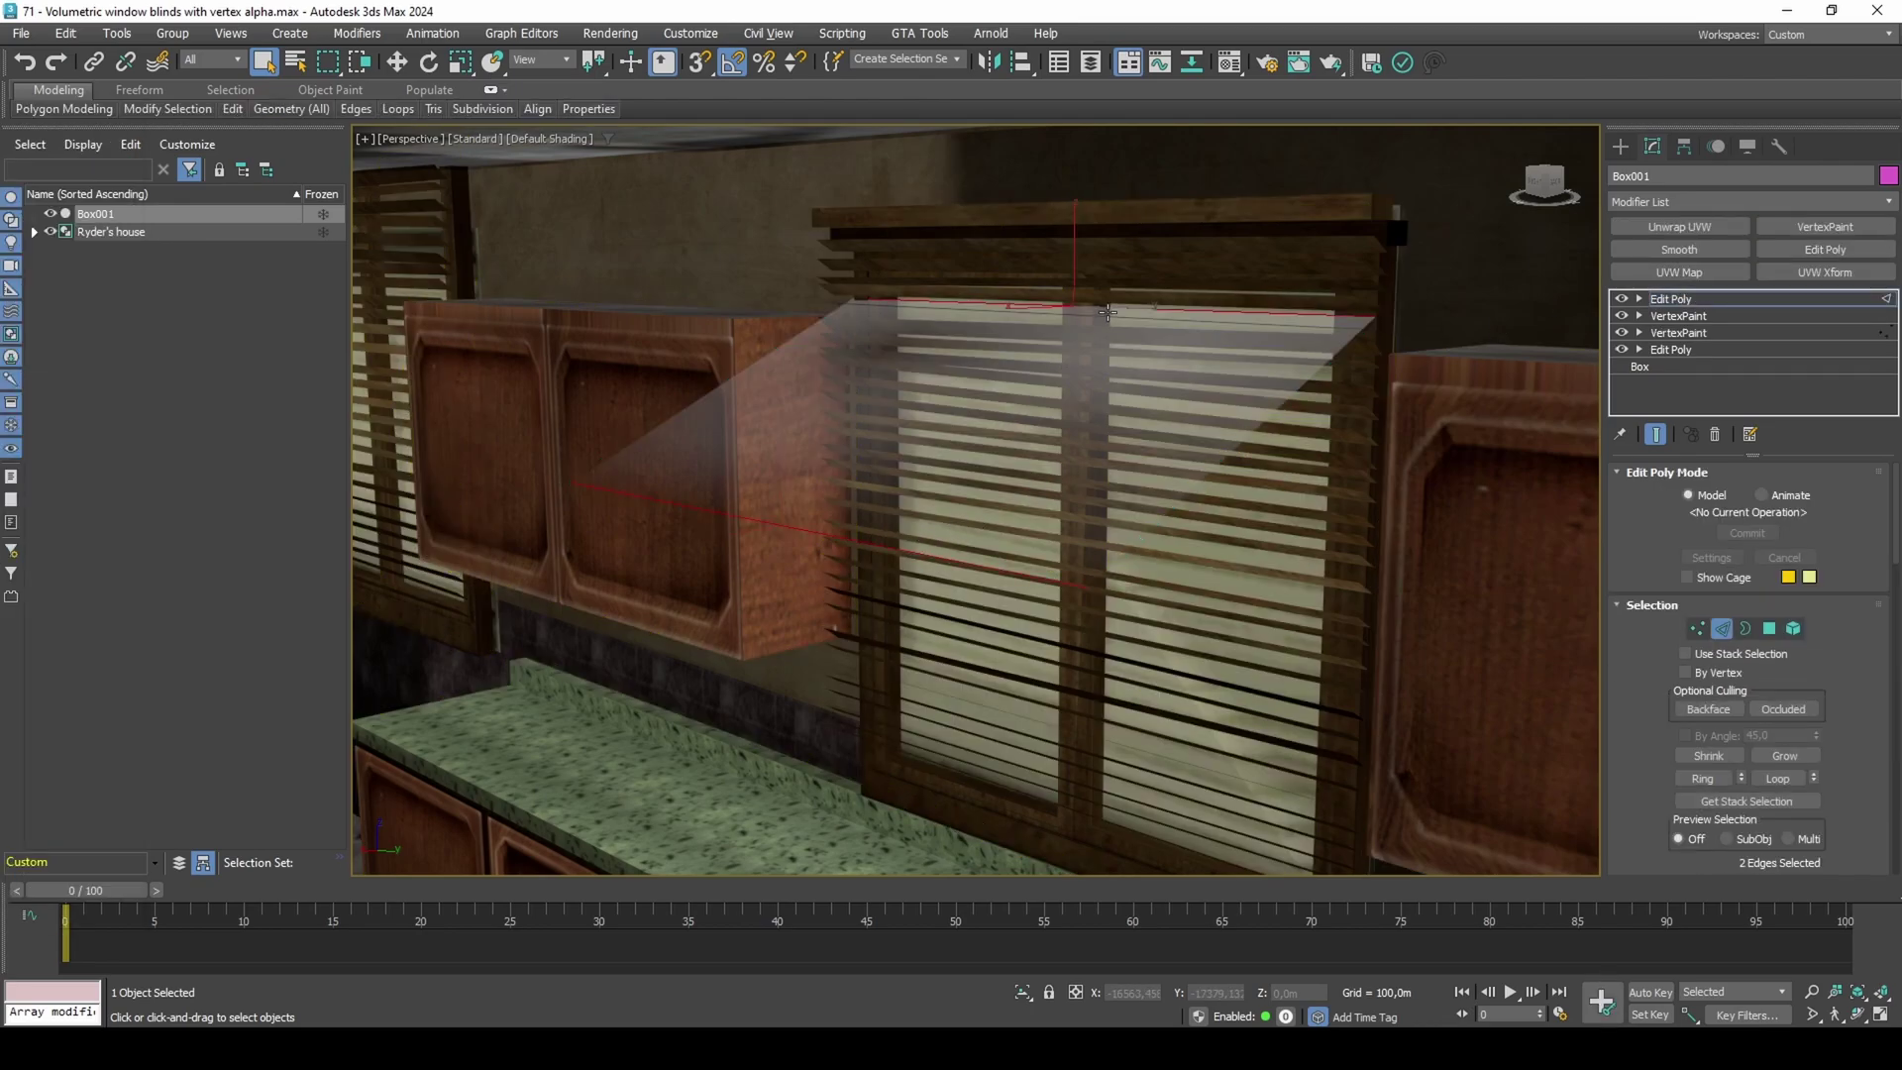
scroll(1657, 722, "down", 3)
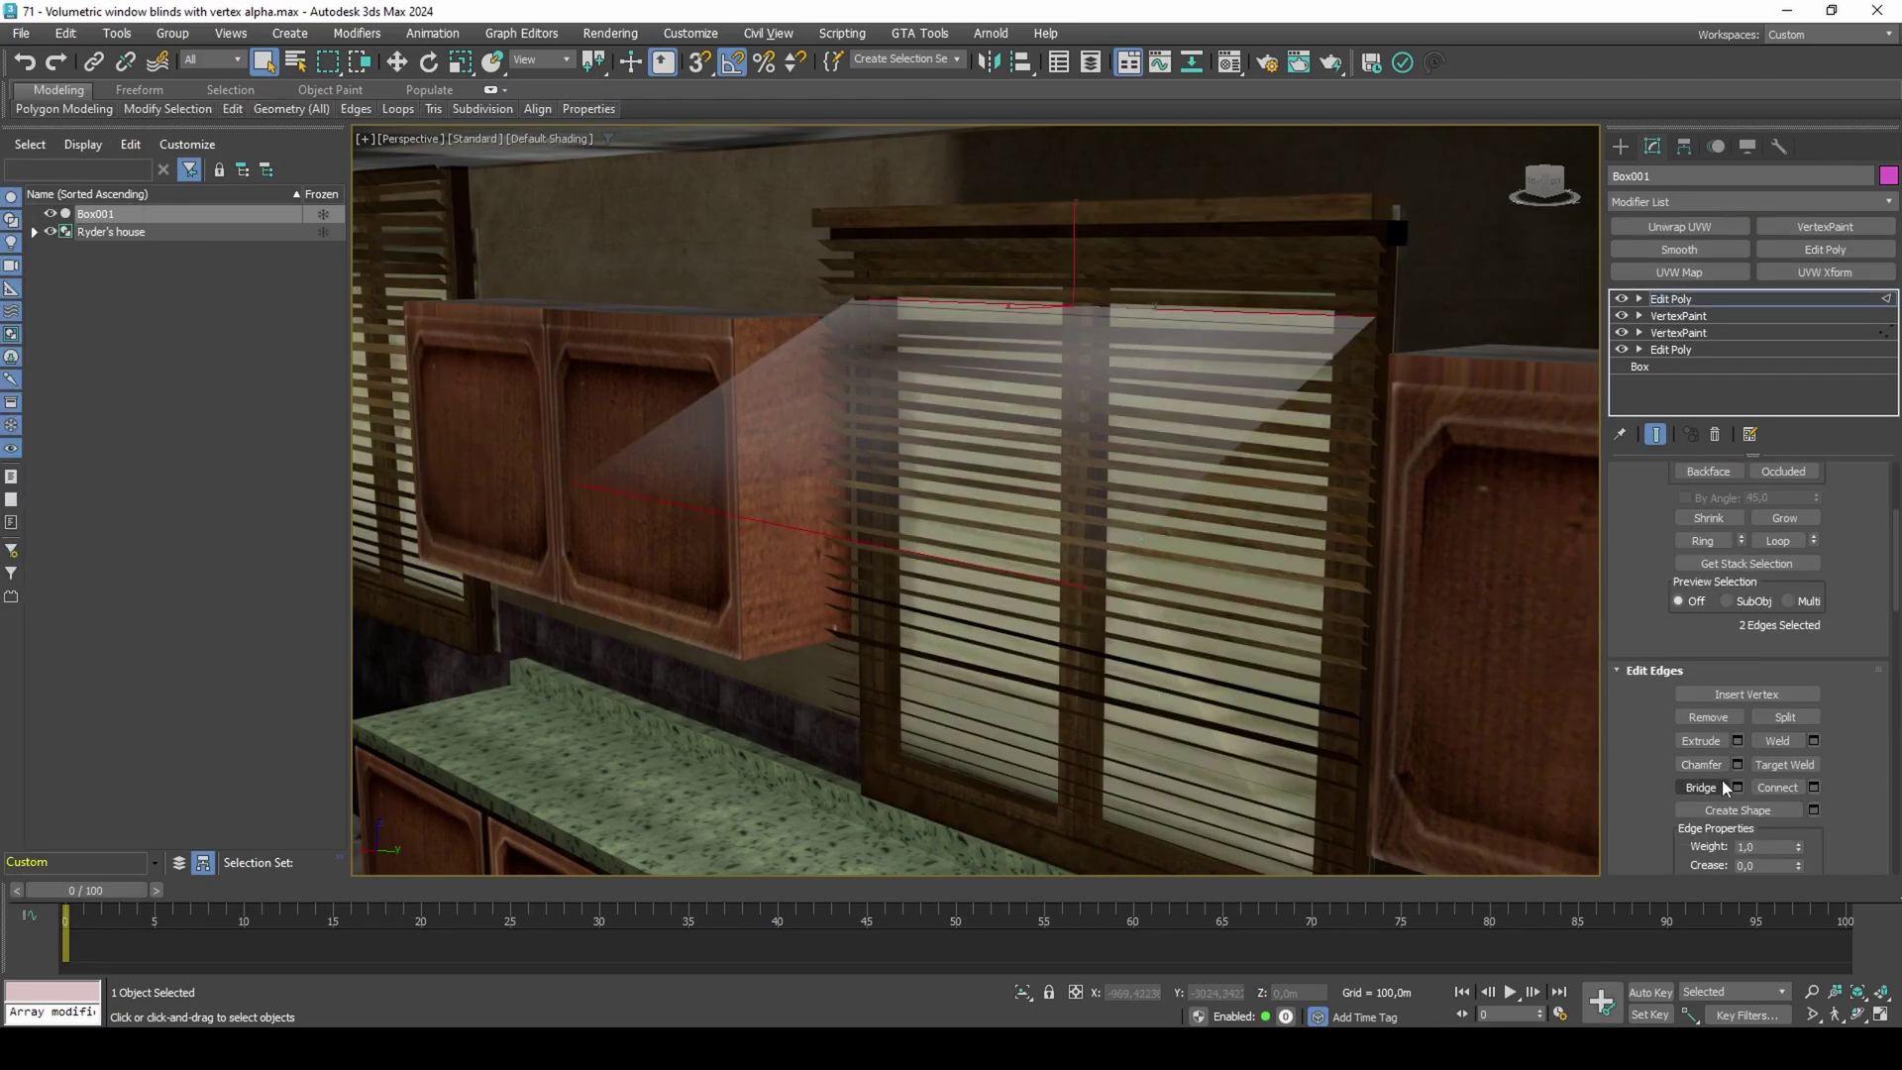
left_click(1813, 787)
scroll(1095, 529, "up", 2)
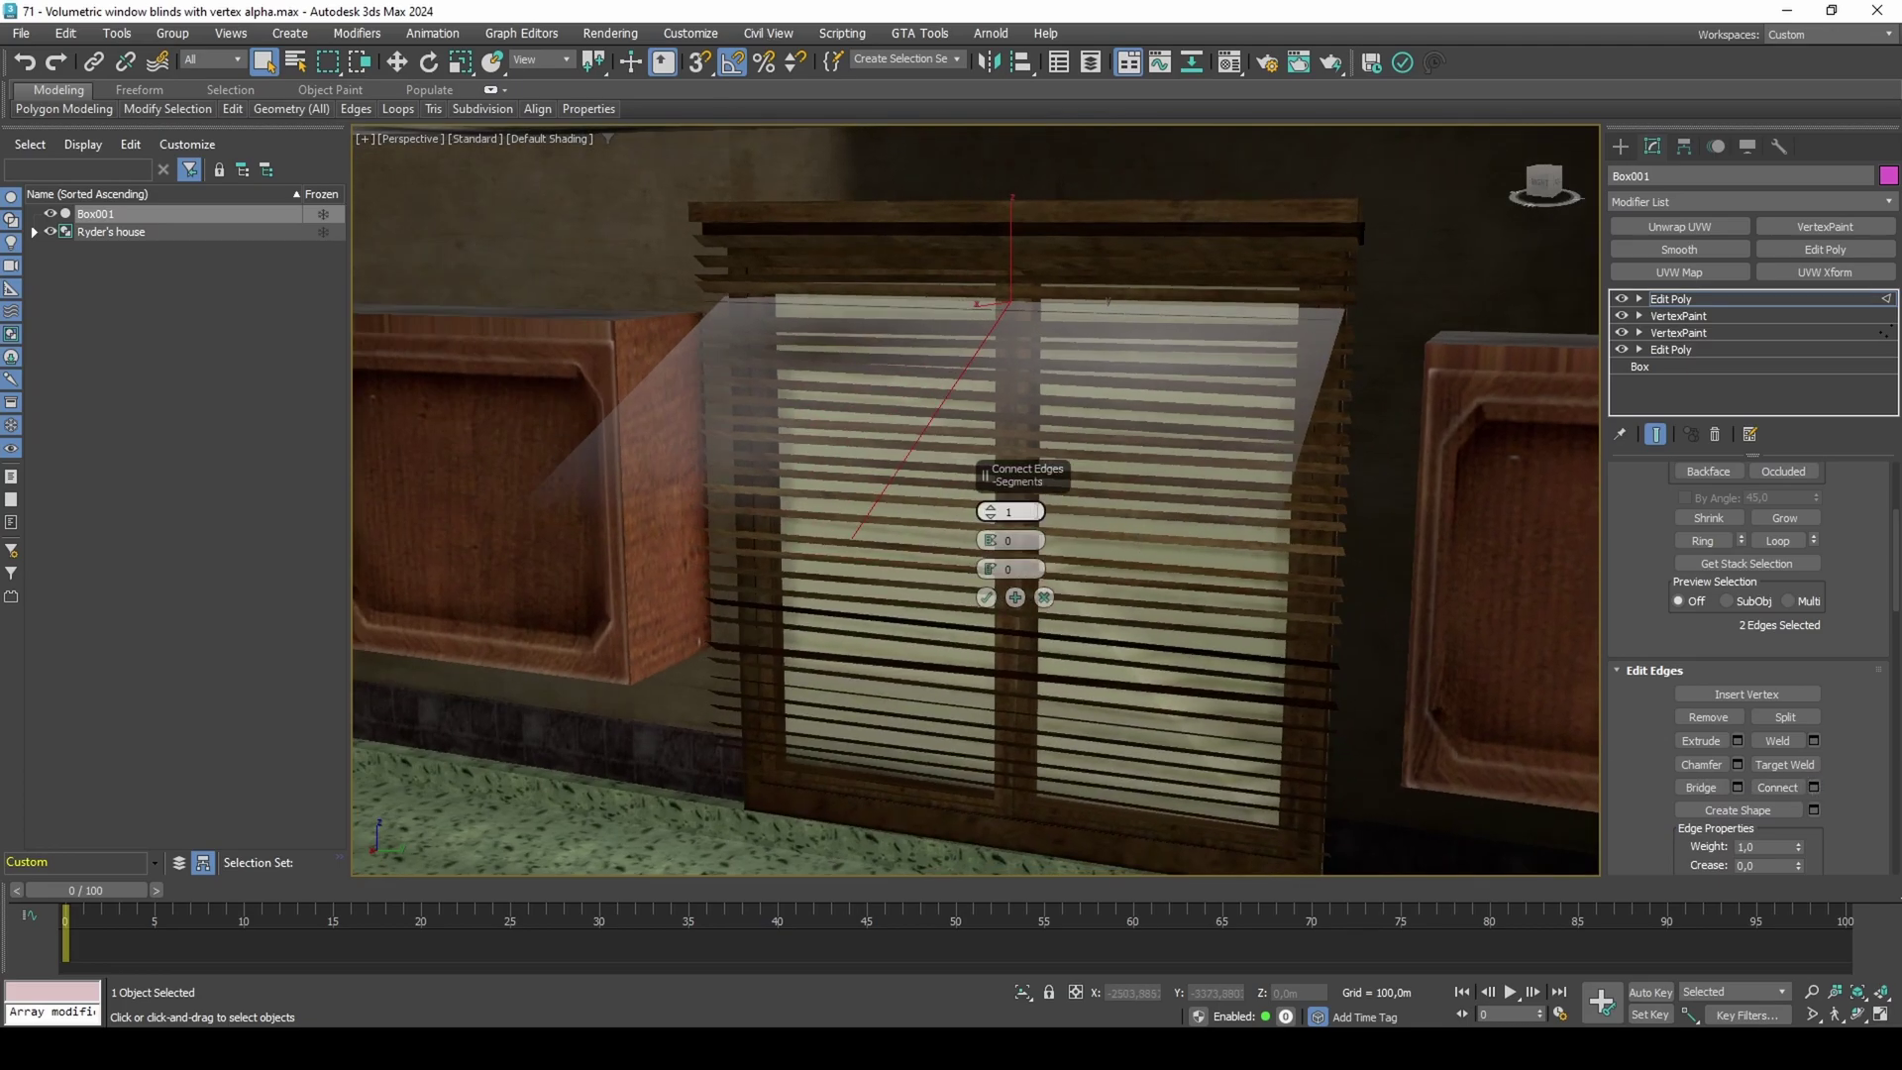
left_click(991, 506)
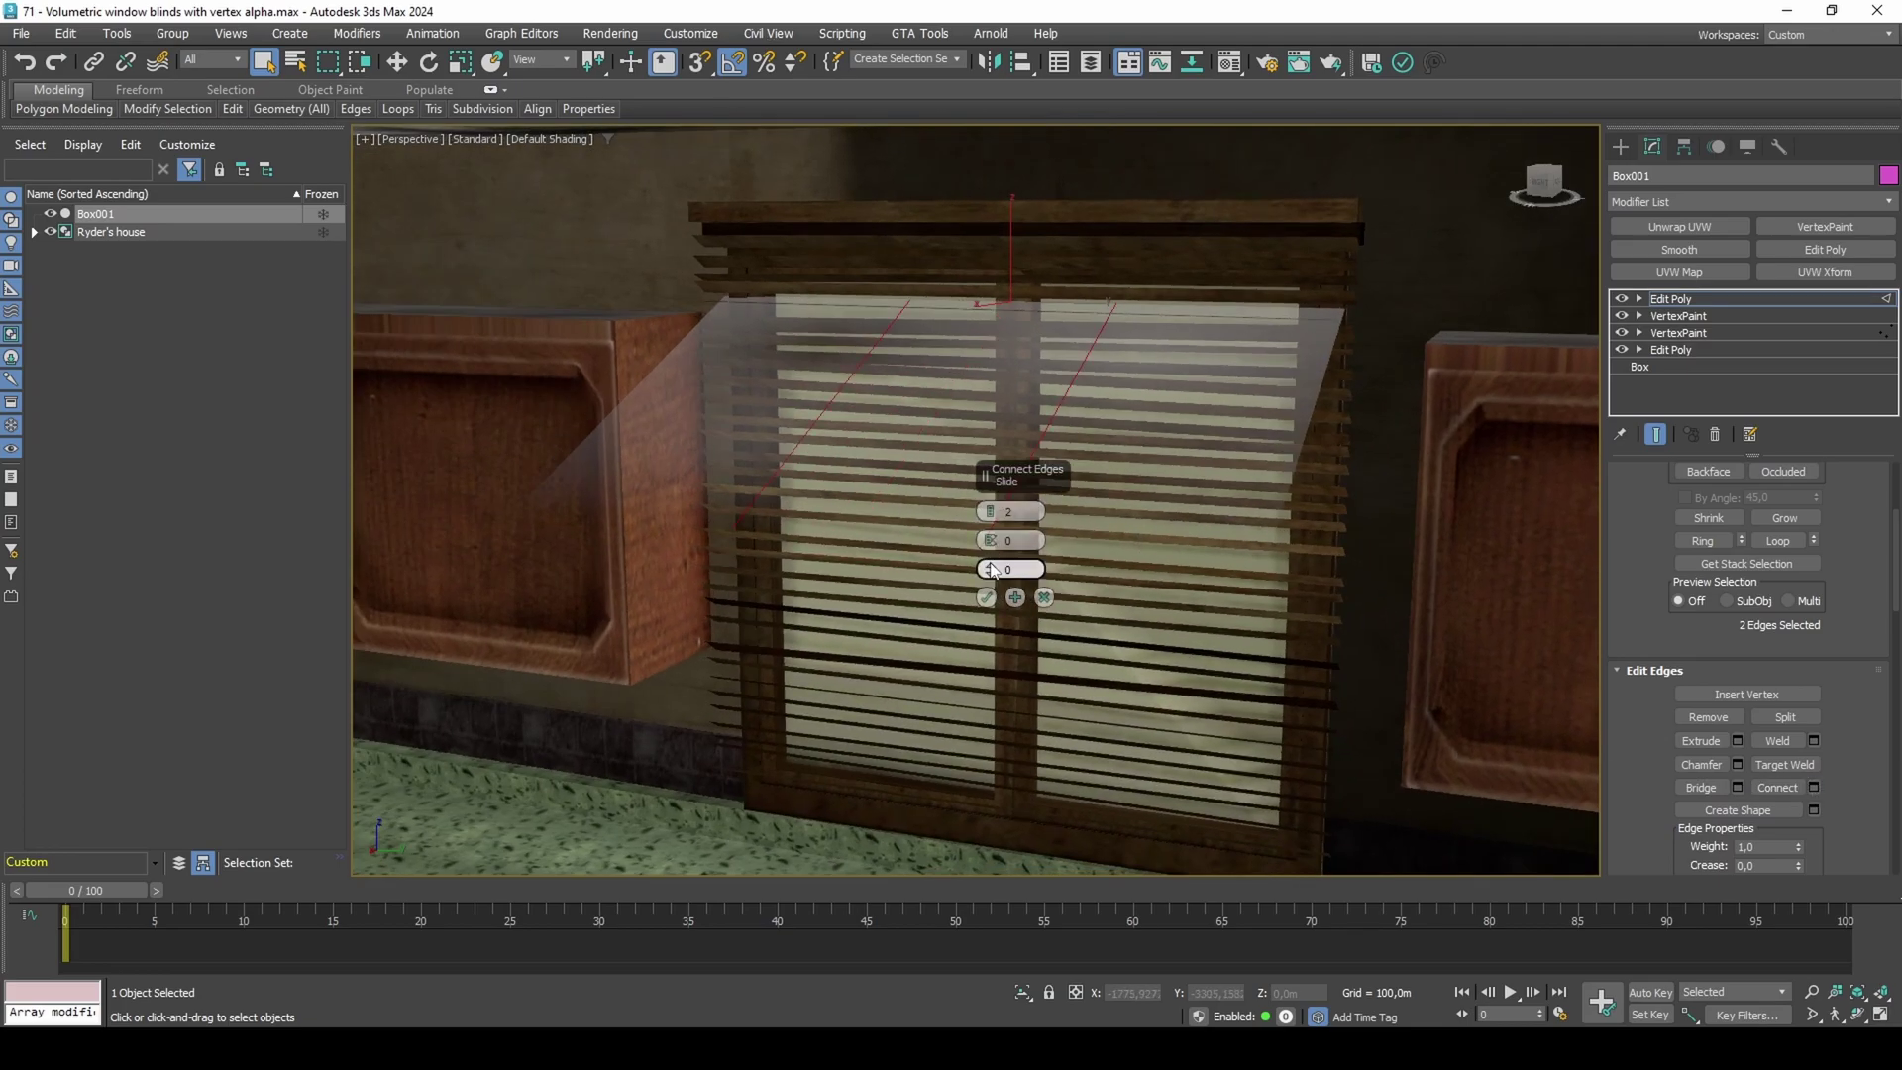
left_click_drag(991, 543, 986, 340)
mouse_move(985, 341)
middle_mouse_down("alt")
mouse_move(1043, 345)
mouse_move(961, 356)
middle_mouse_up("alt")
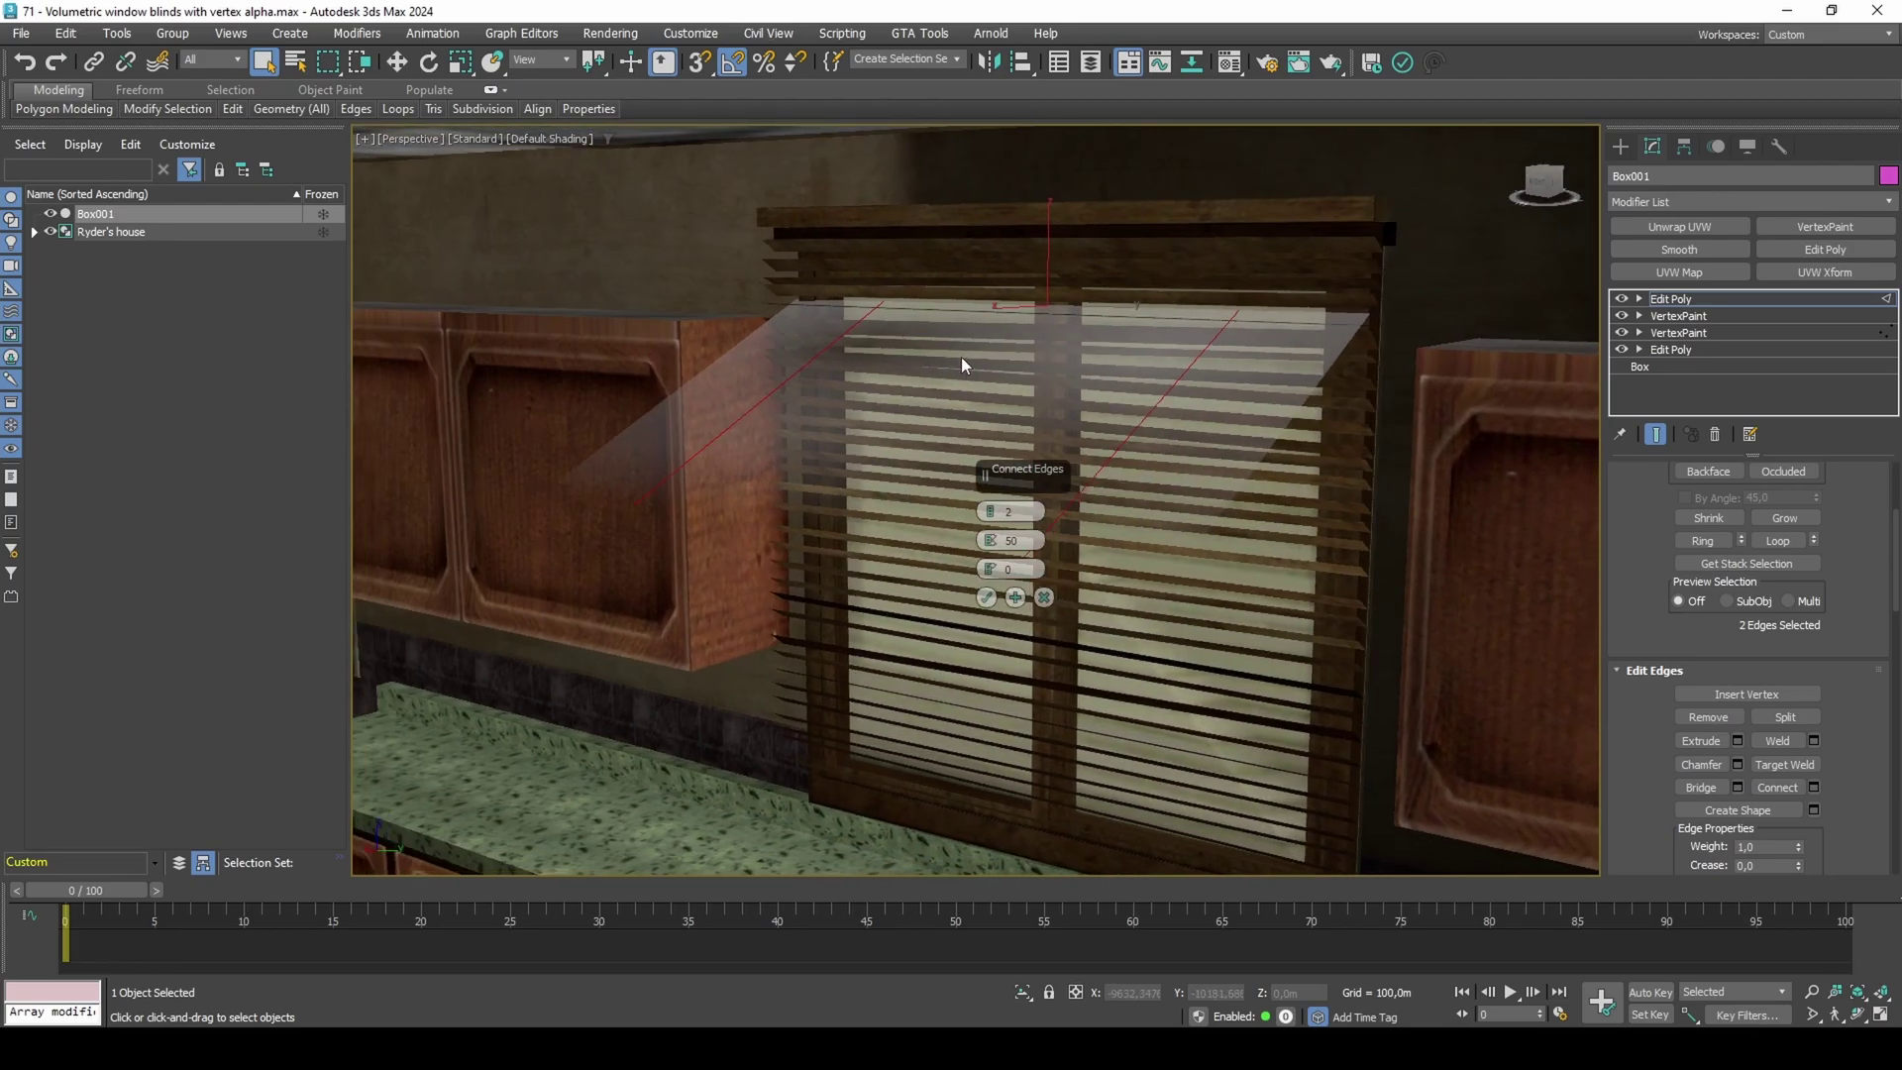
left_click(988, 597)
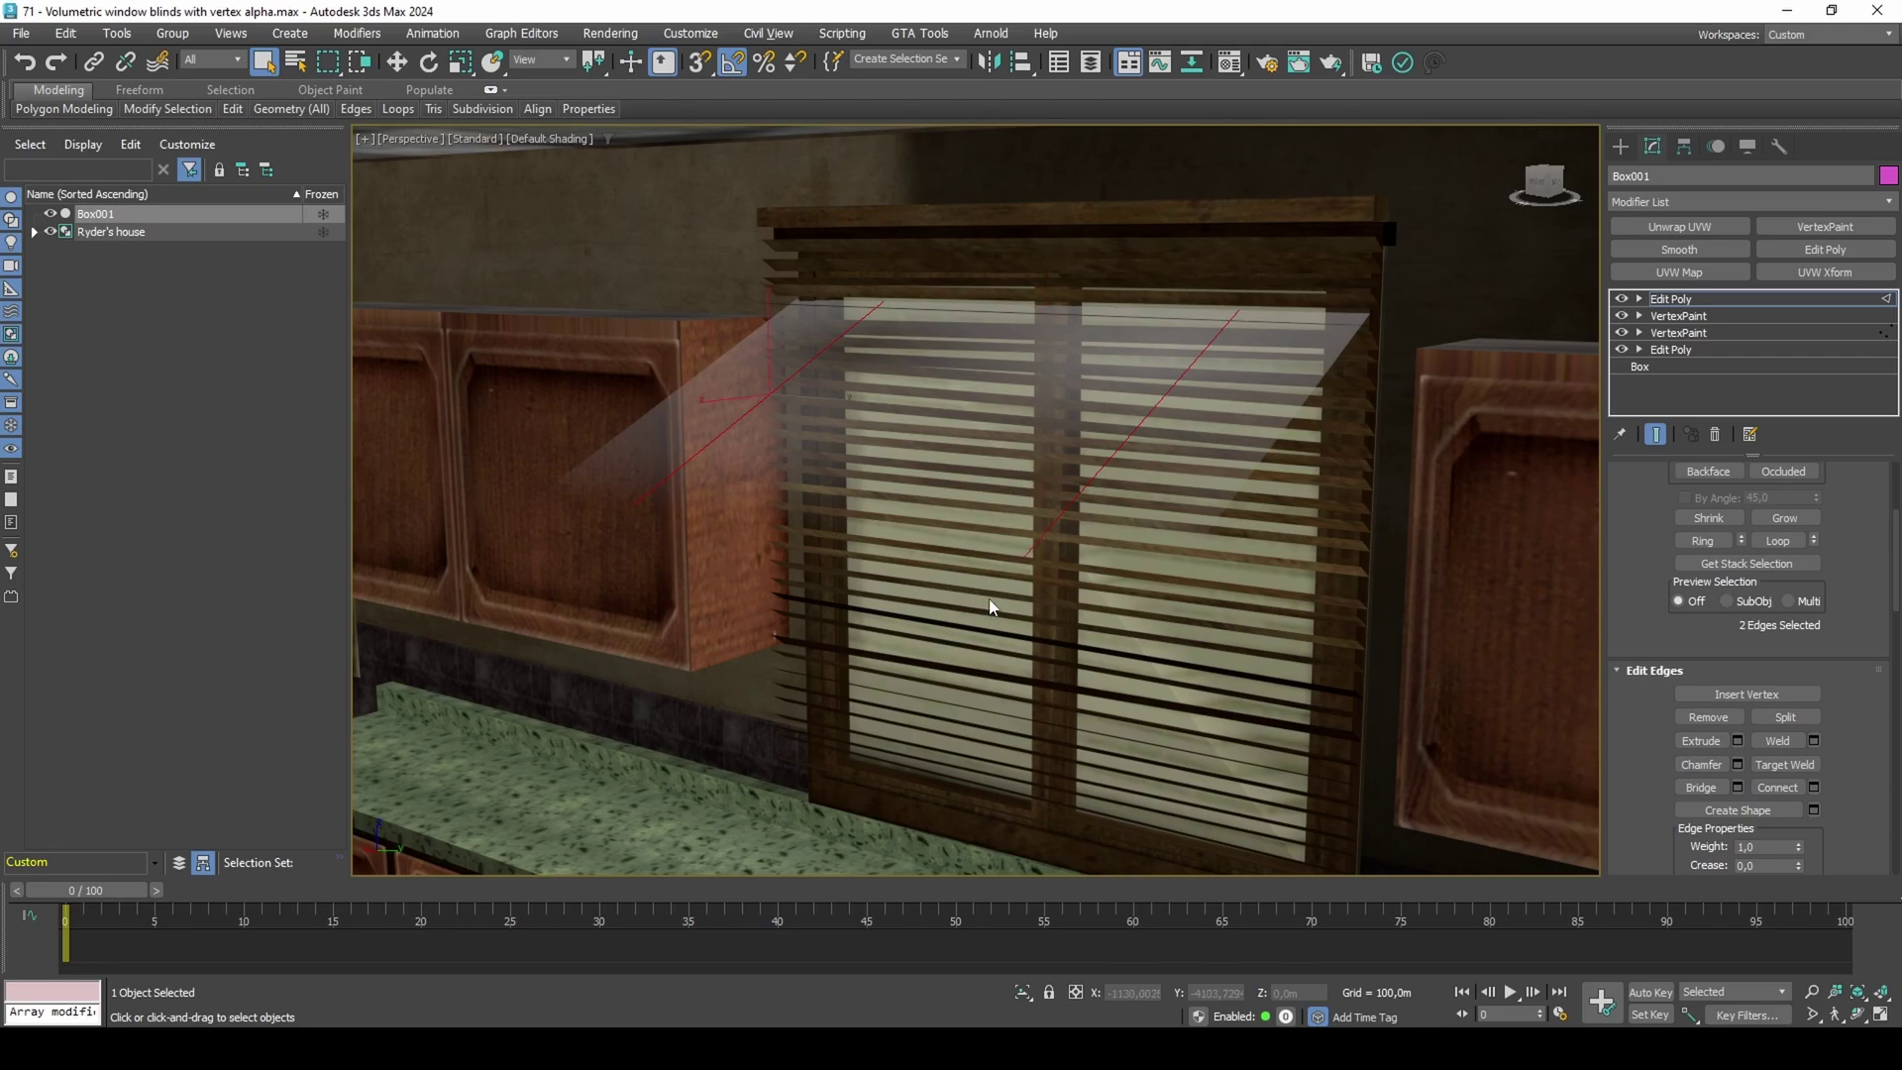
Insert a Swift Loop crossing the two connected edges, between the plane's middle and its outer edge.
mouse_move(400, 111)
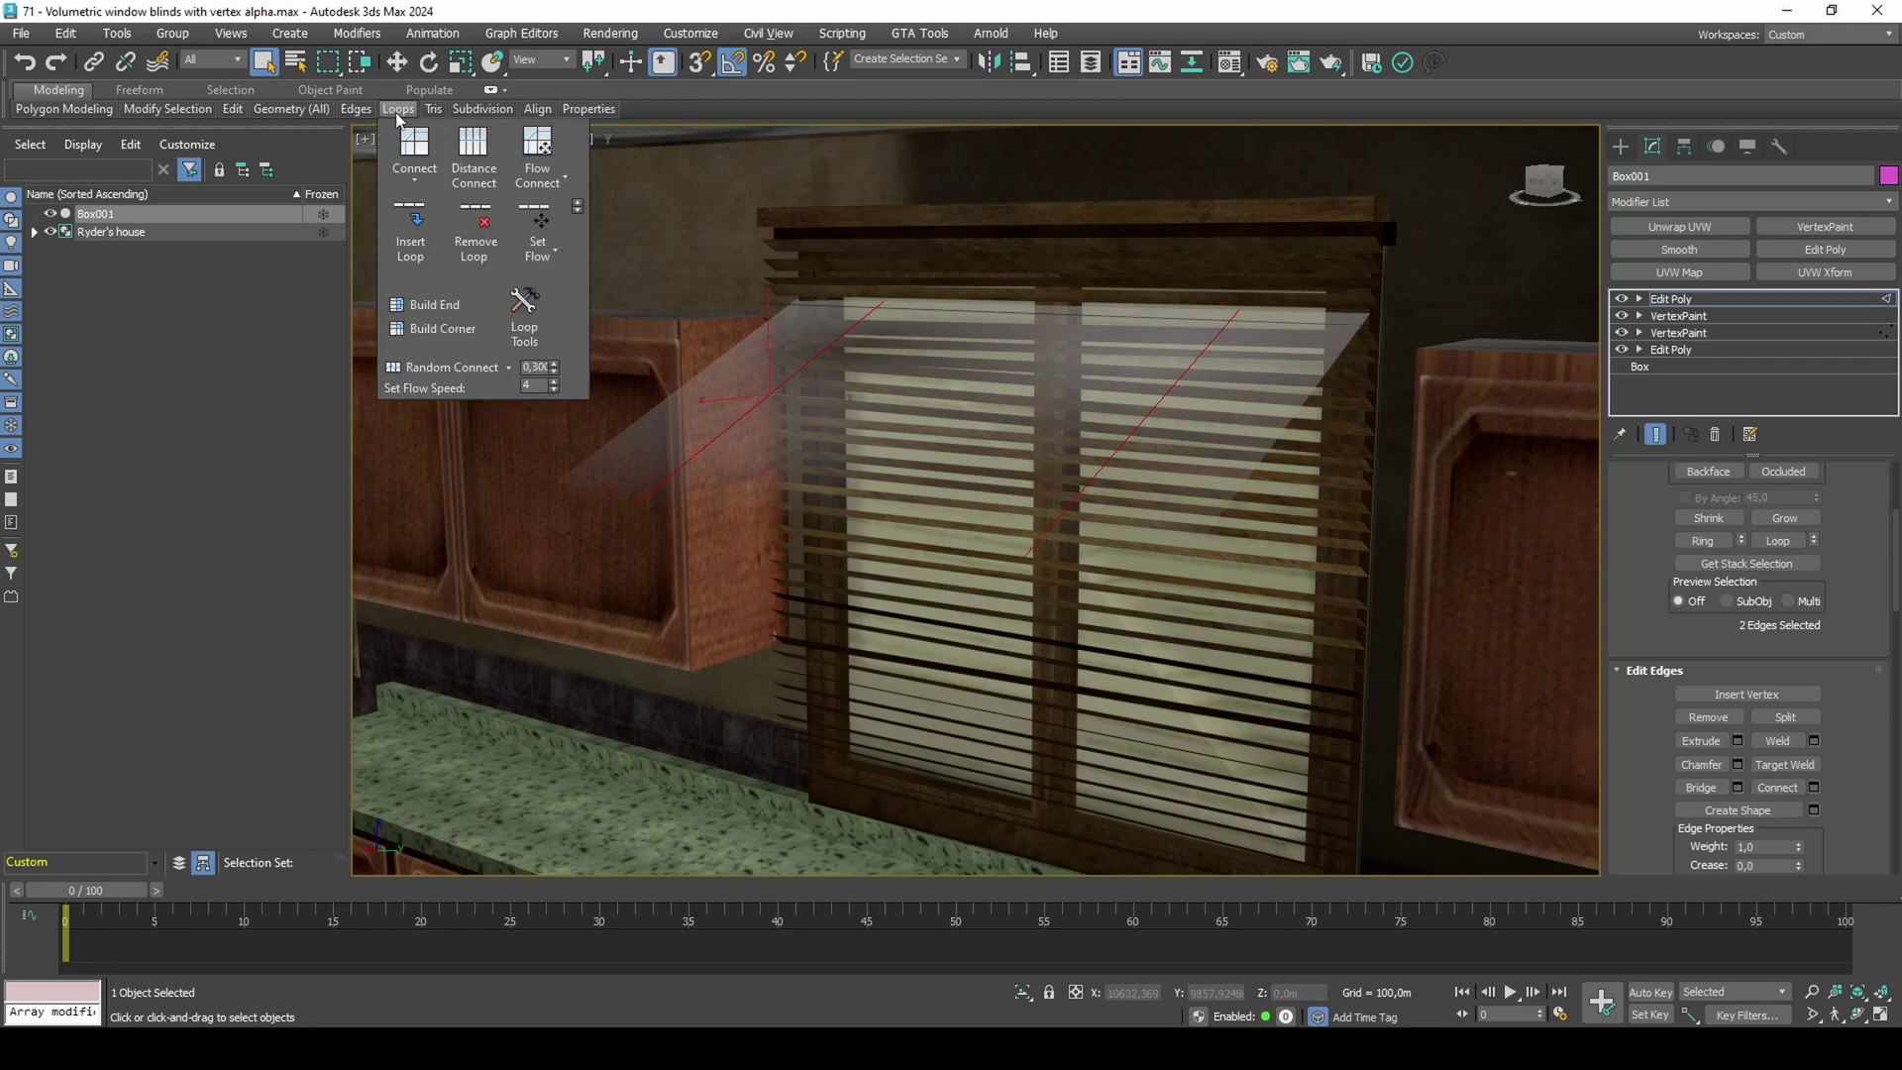
mouse_move(241, 116)
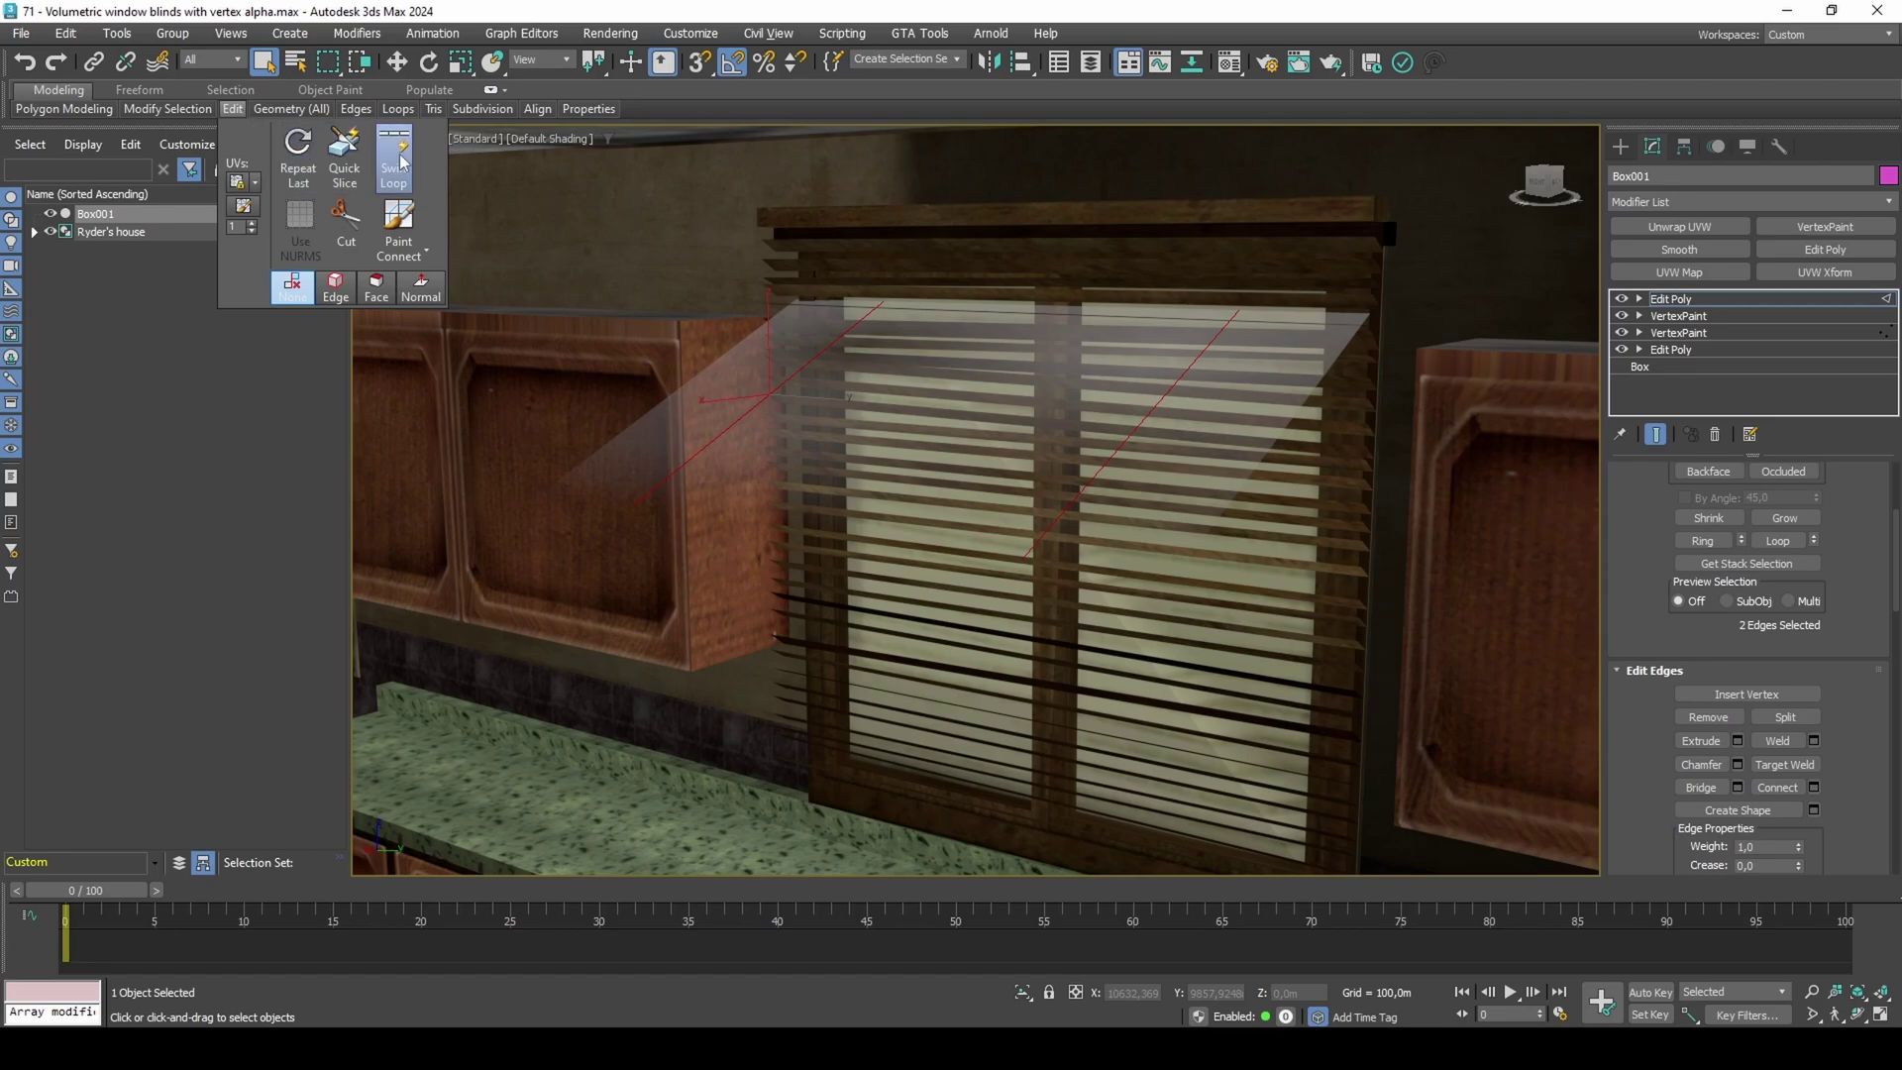
key("F4")
left_click(716, 445)
key("F4")
key("w")
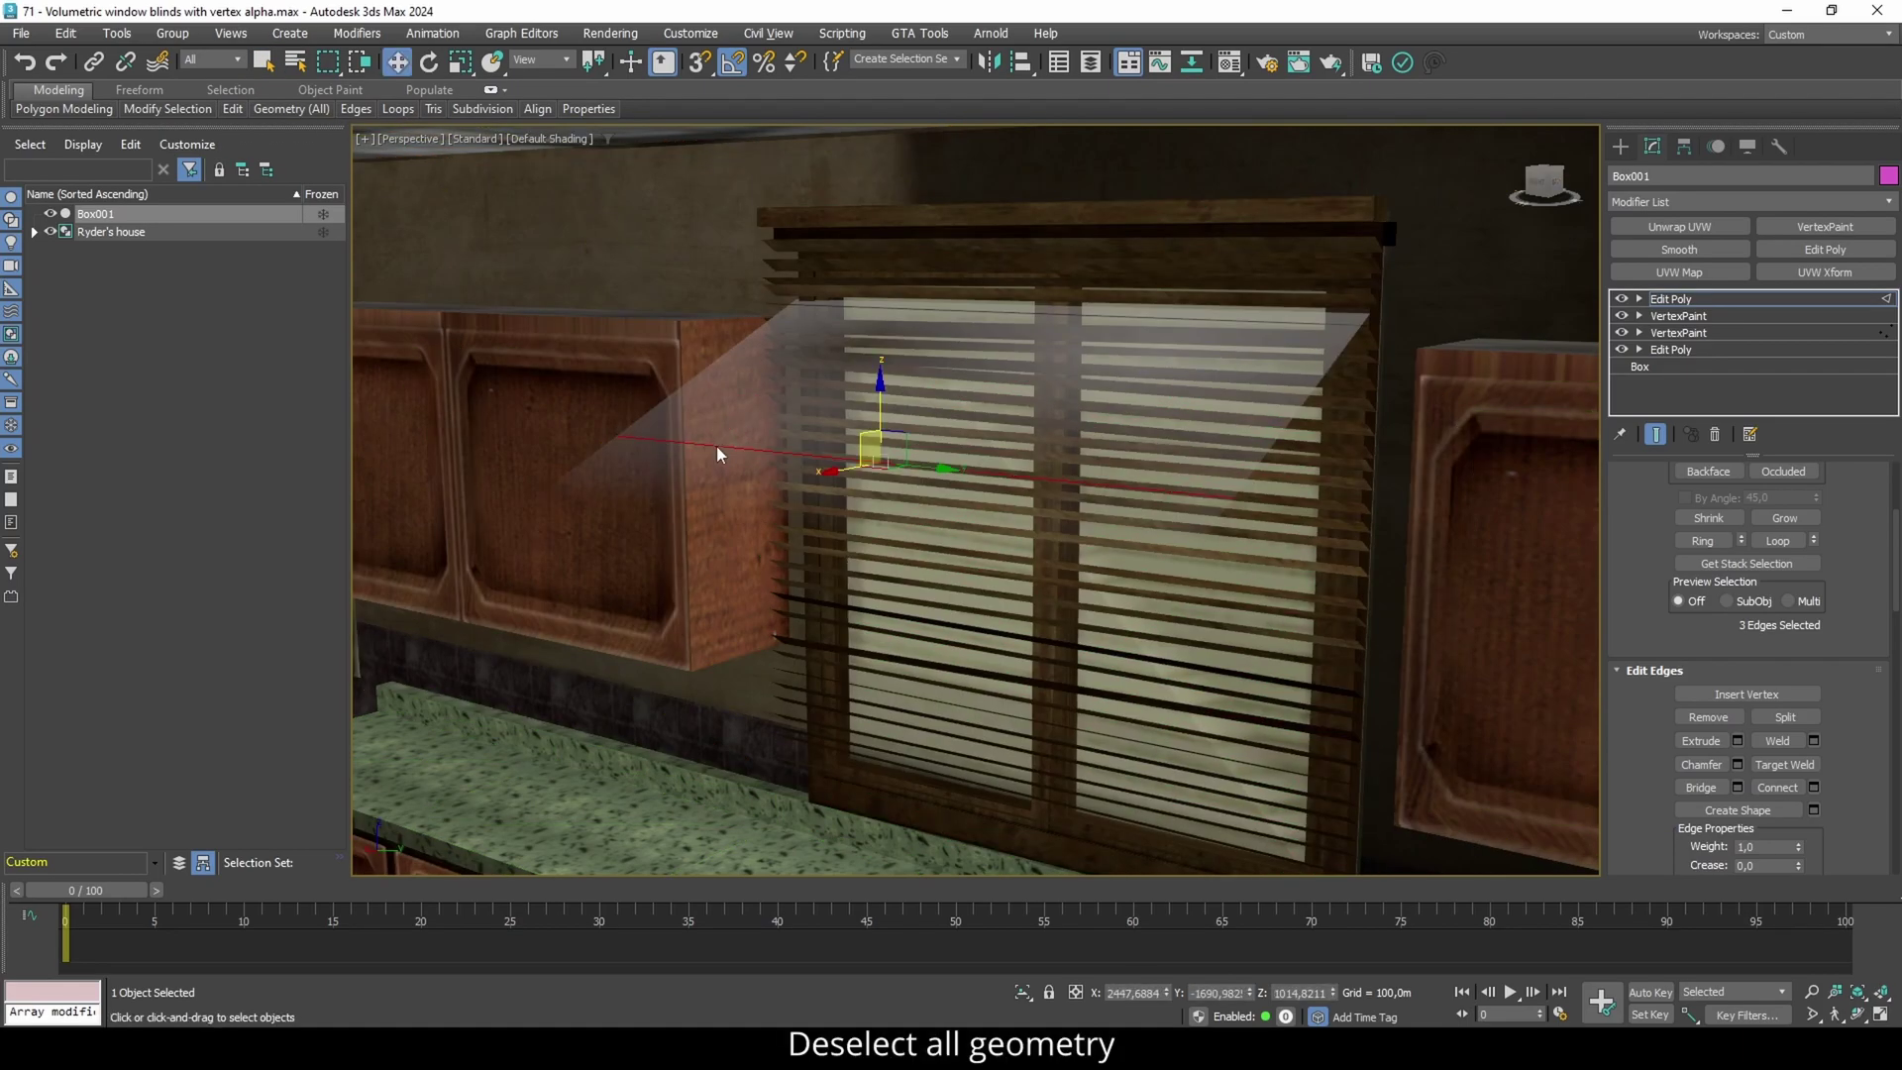
Deselect all vertices, edges and polygons of the plane and return to object level.
key("1")
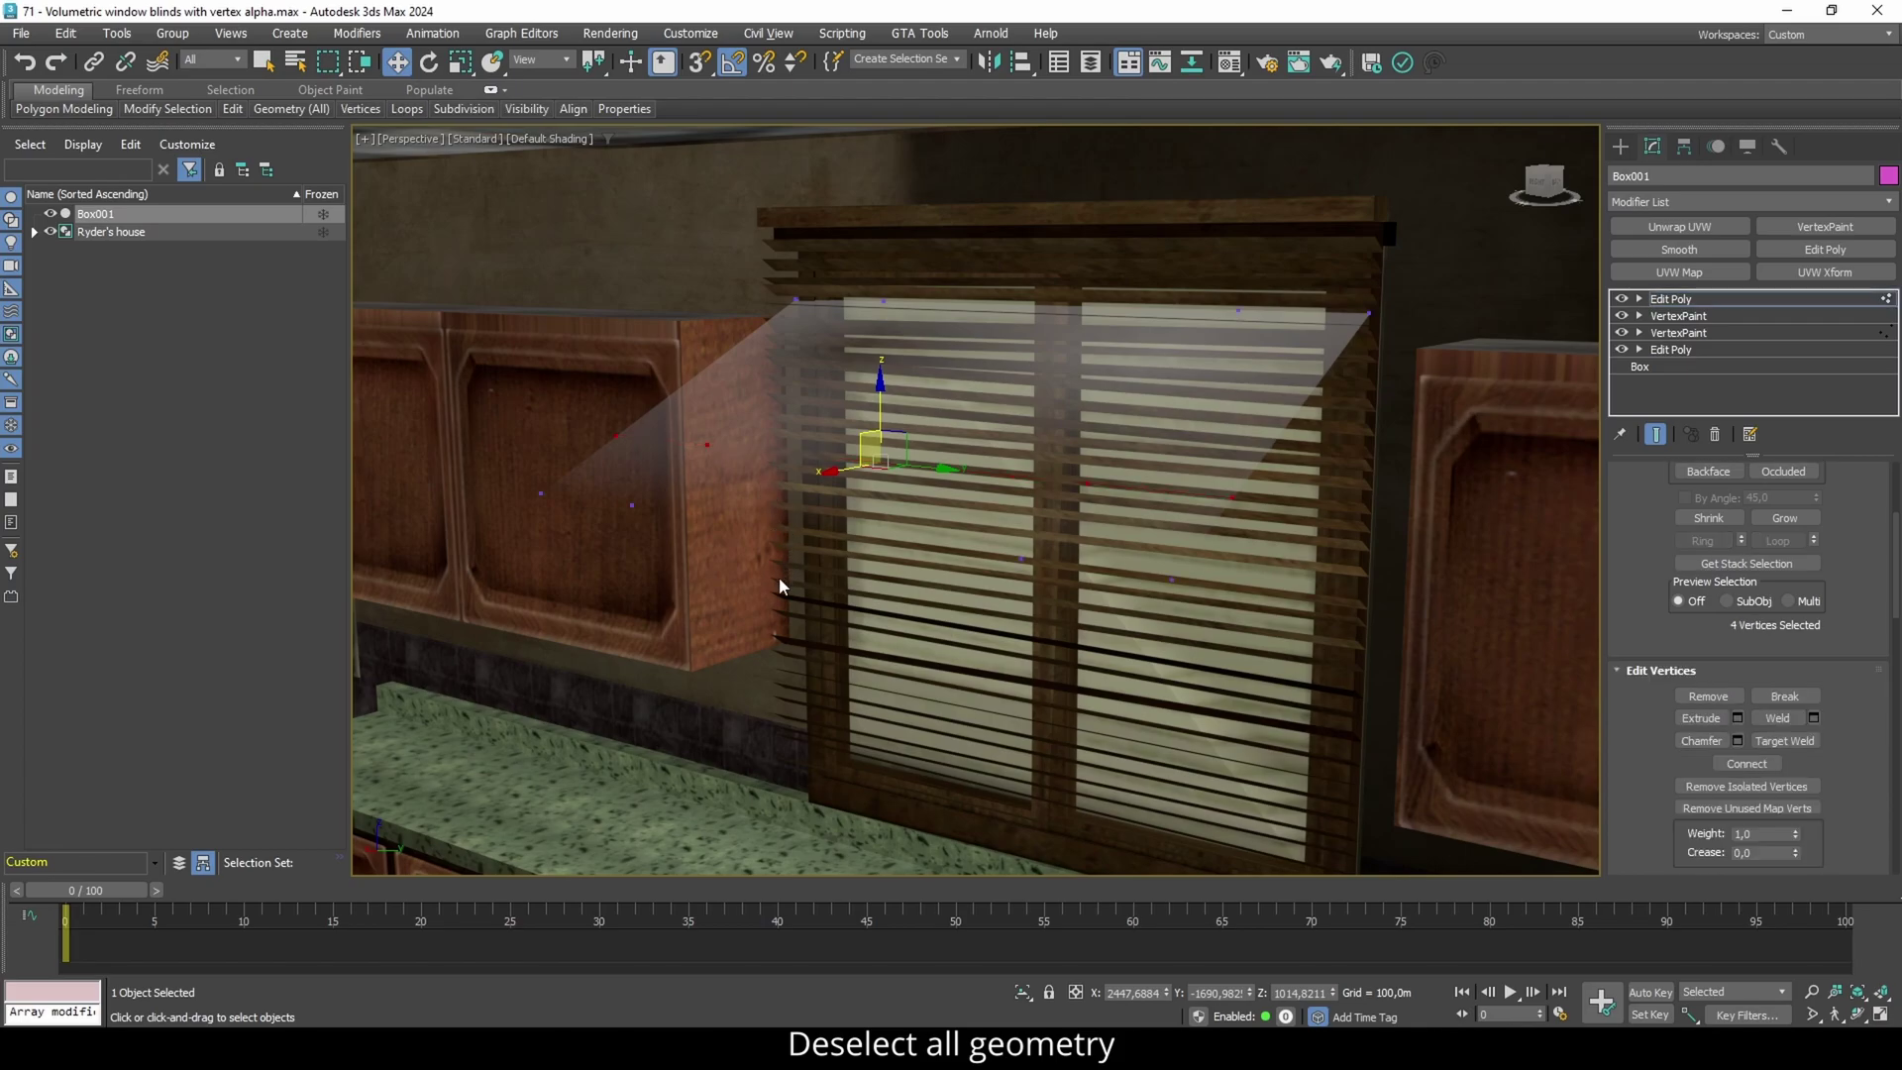
key("2")
key("3")
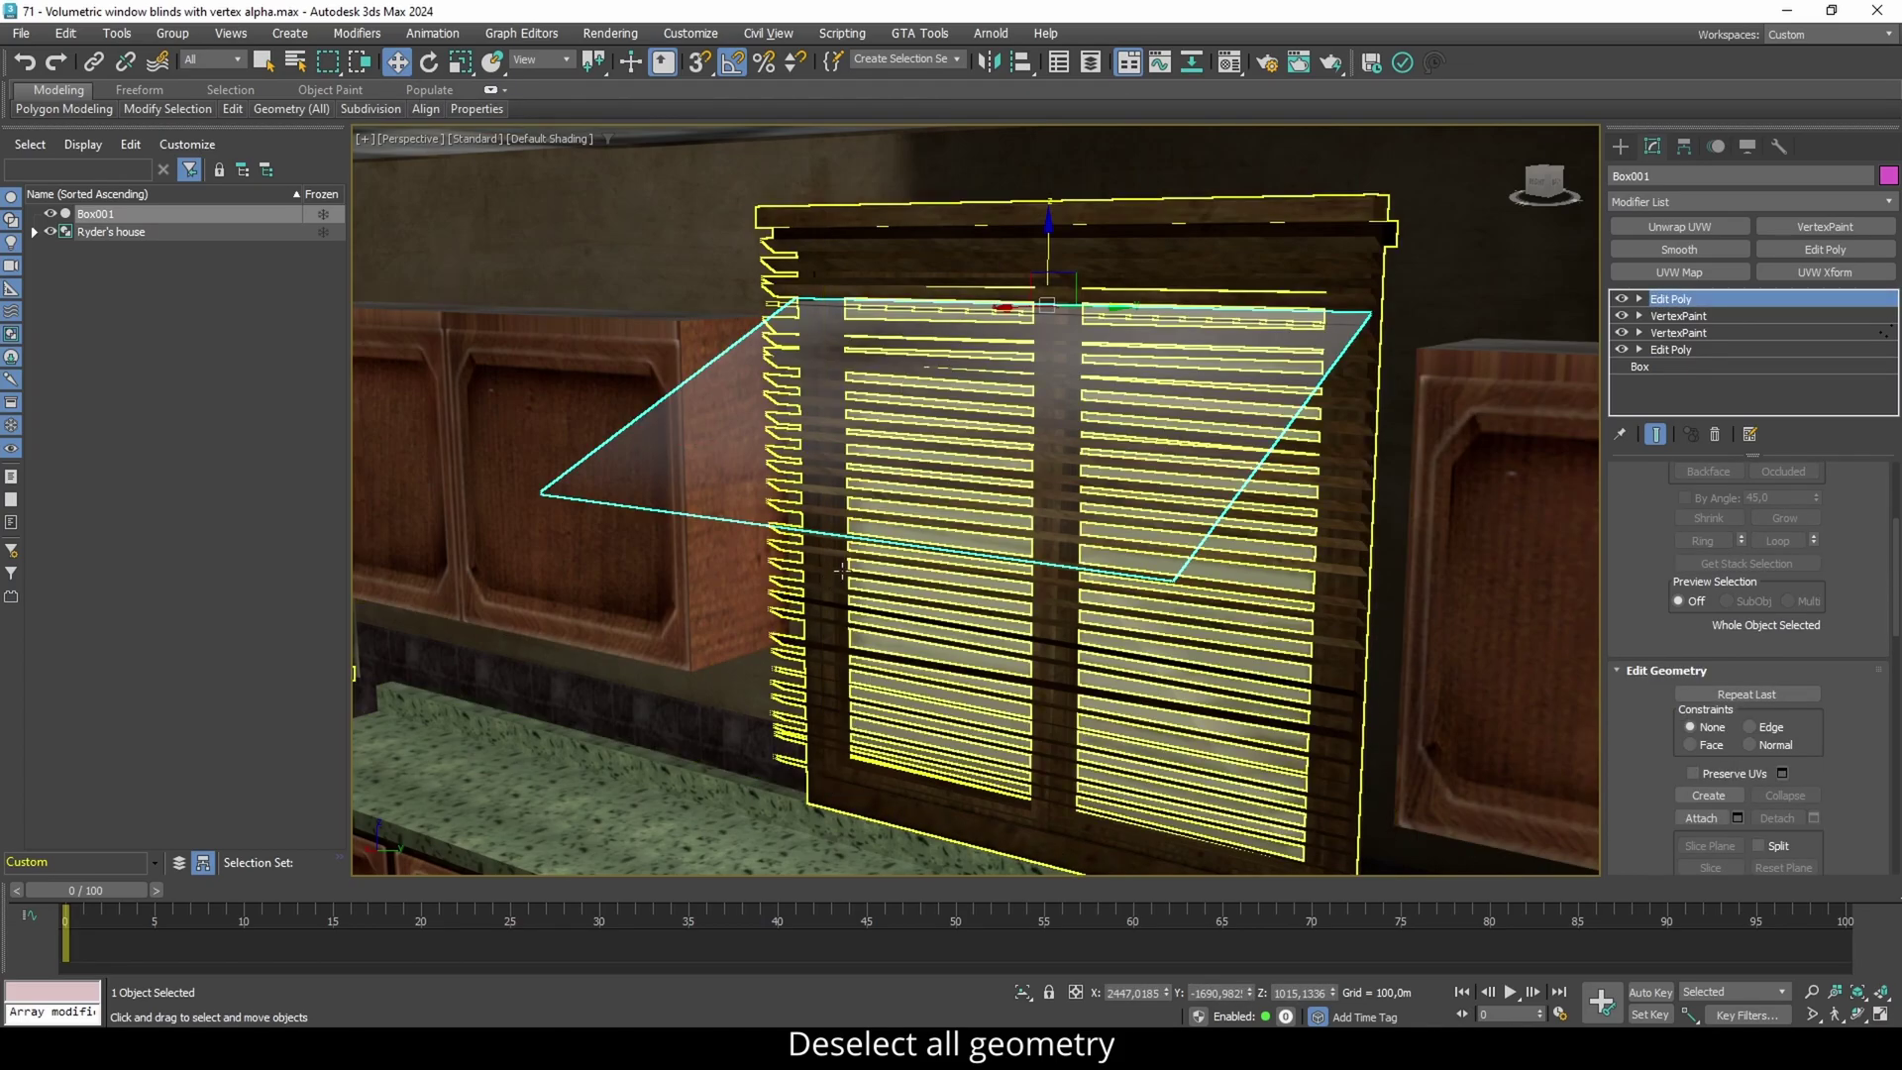
key("4")
key("4")
Add a third VertexPaint modifier on map channel 3 and fill all vertices except the four inner ones with black.
left_click(1815, 226)
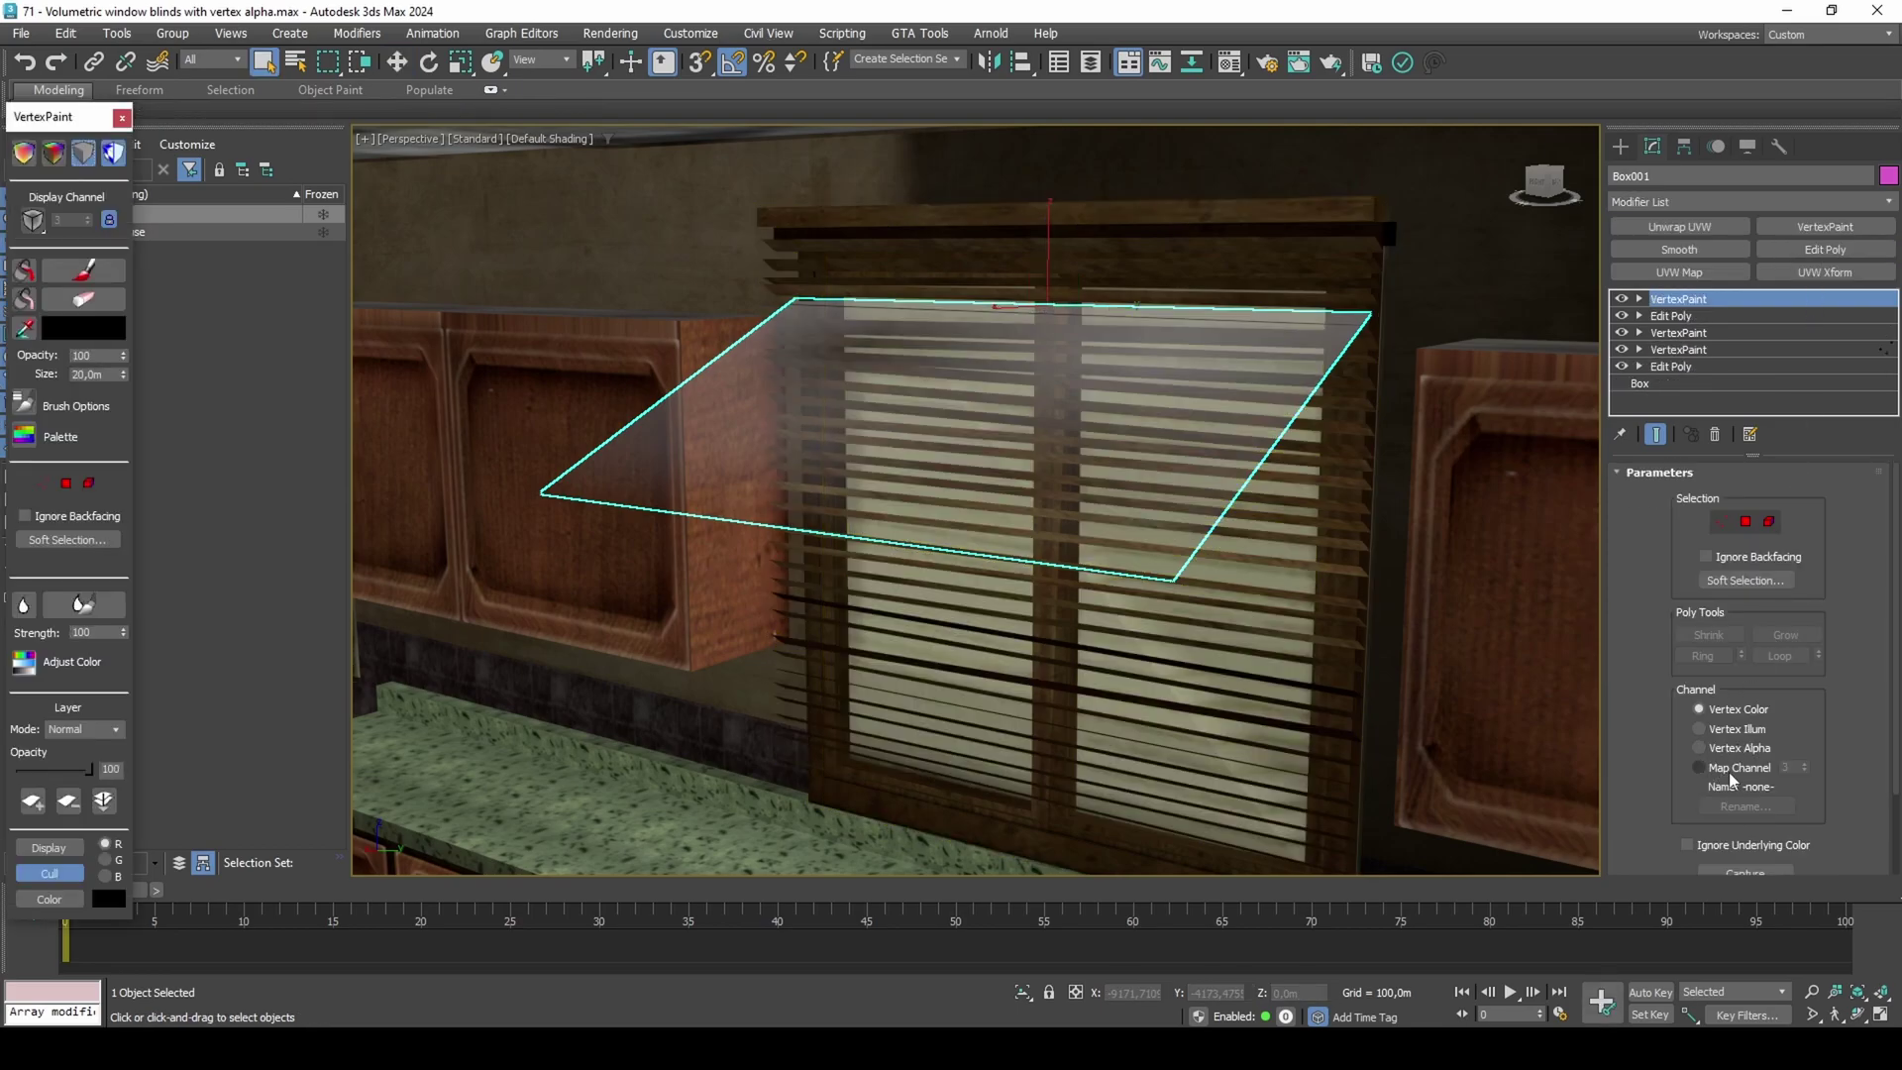
left_click(1729, 770)
key("1")
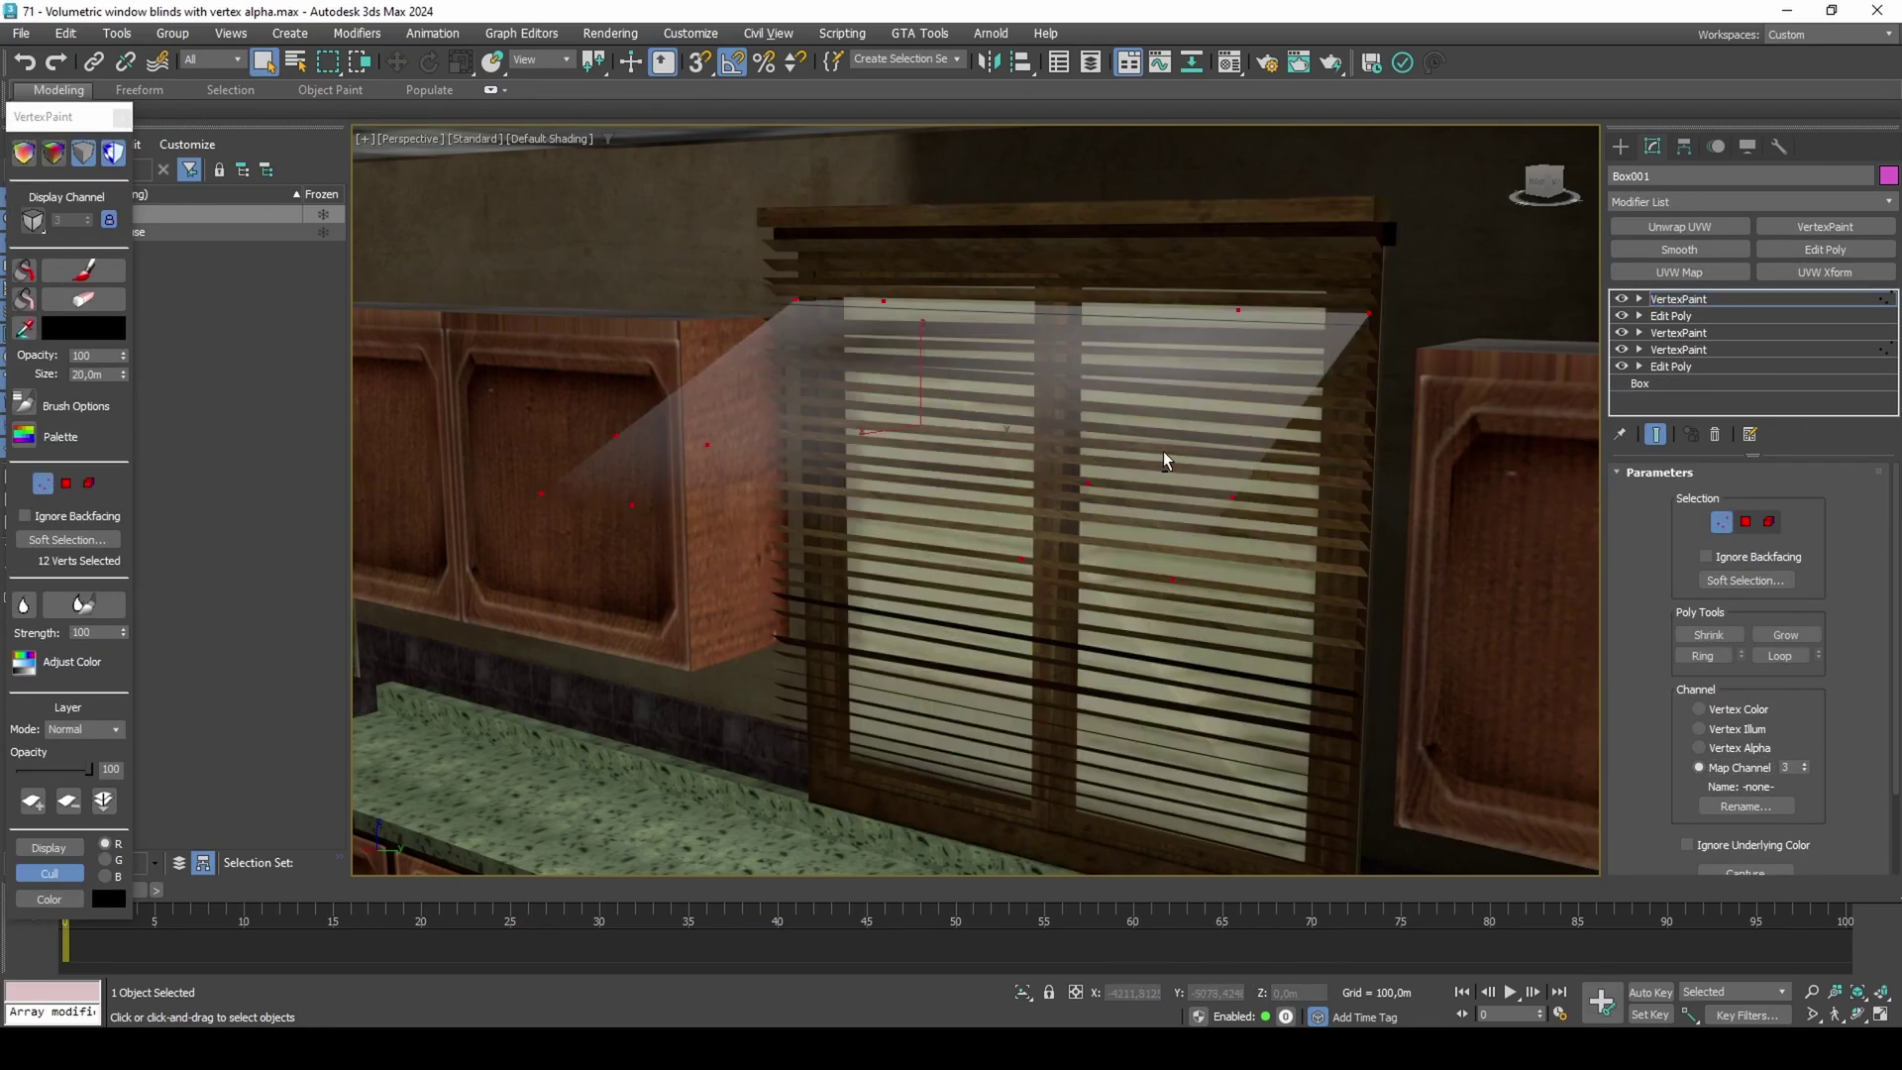
left_click(1241, 308, "alt")
left_click_drag(972, 273, 873, 334, "alt")
left_click(24, 274)
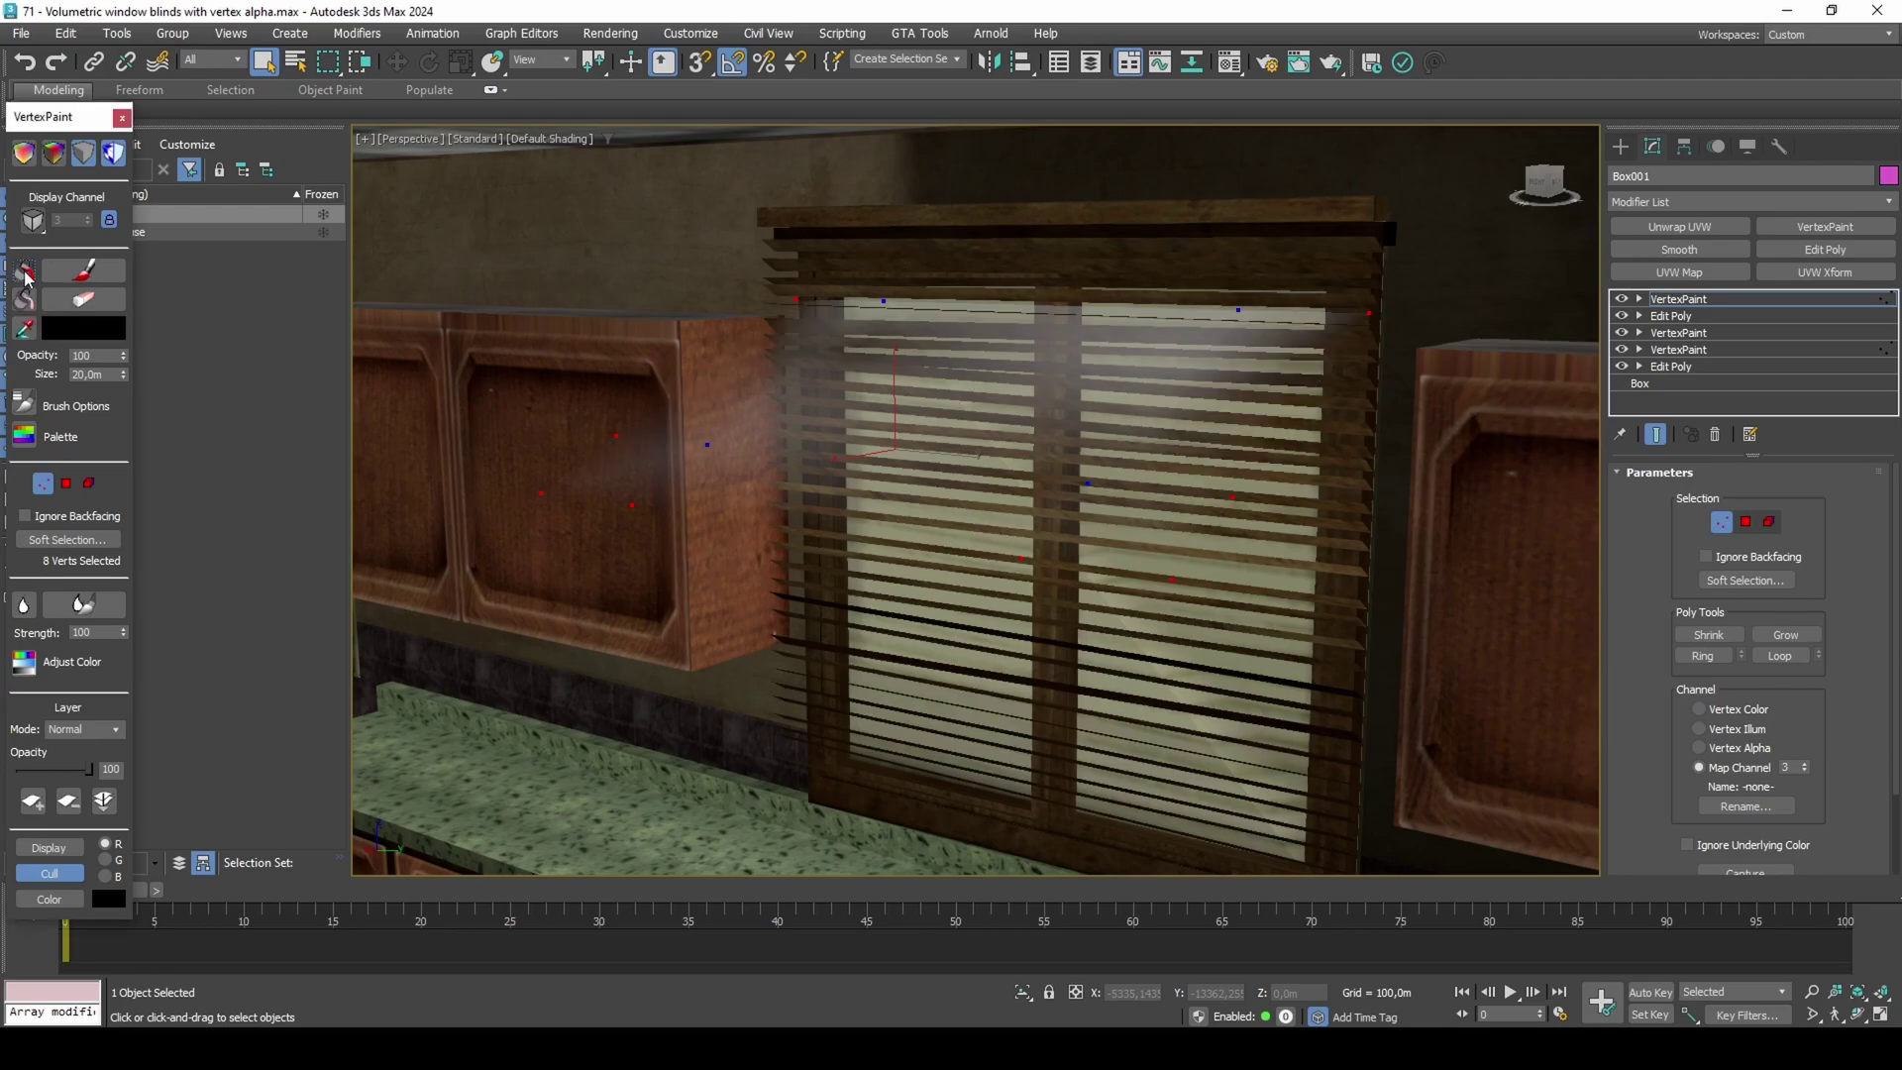
Add an Edit Poly modifier on top of the stack, enter polygon level and isolate the light plane.
middle_click_drag(806, 353, 1031, 377, "alt")
left_click(1743, 297)
left_click(1825, 249)
key("4")
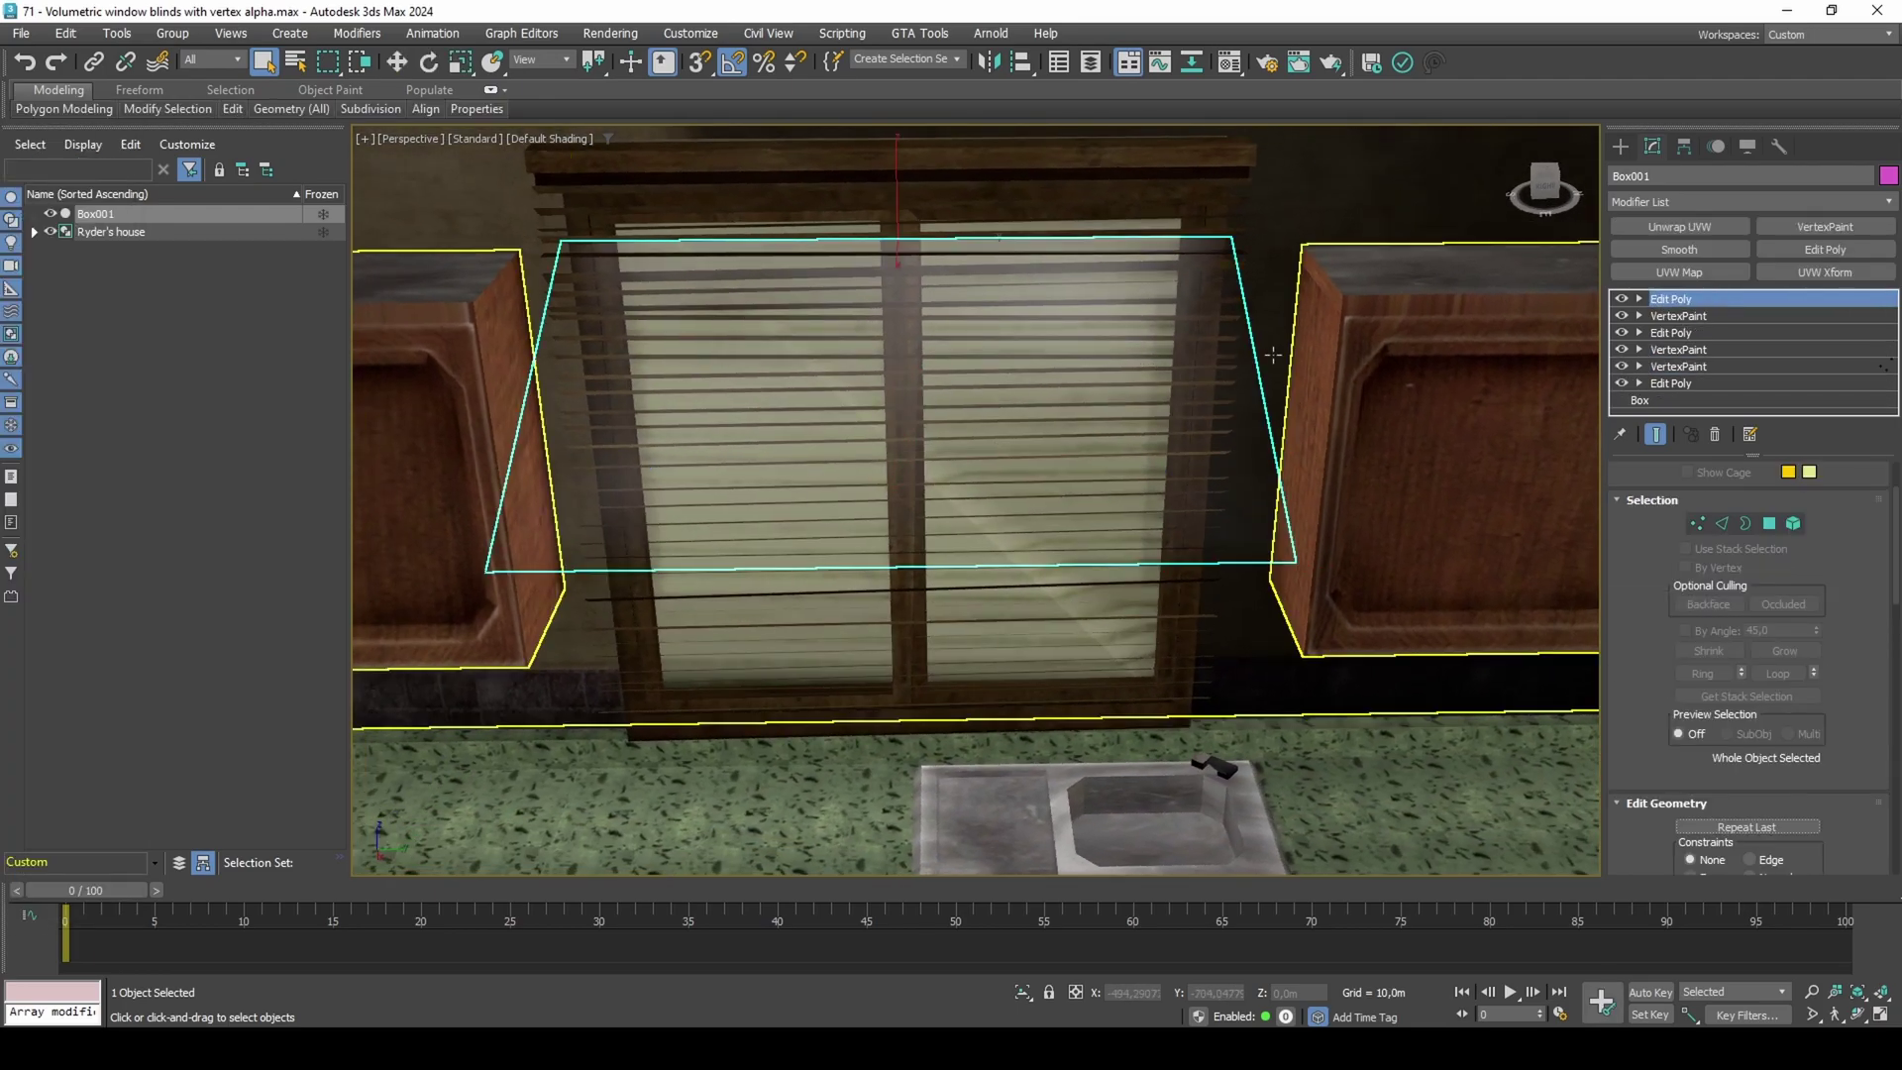
key("alt+q")
key("F4")
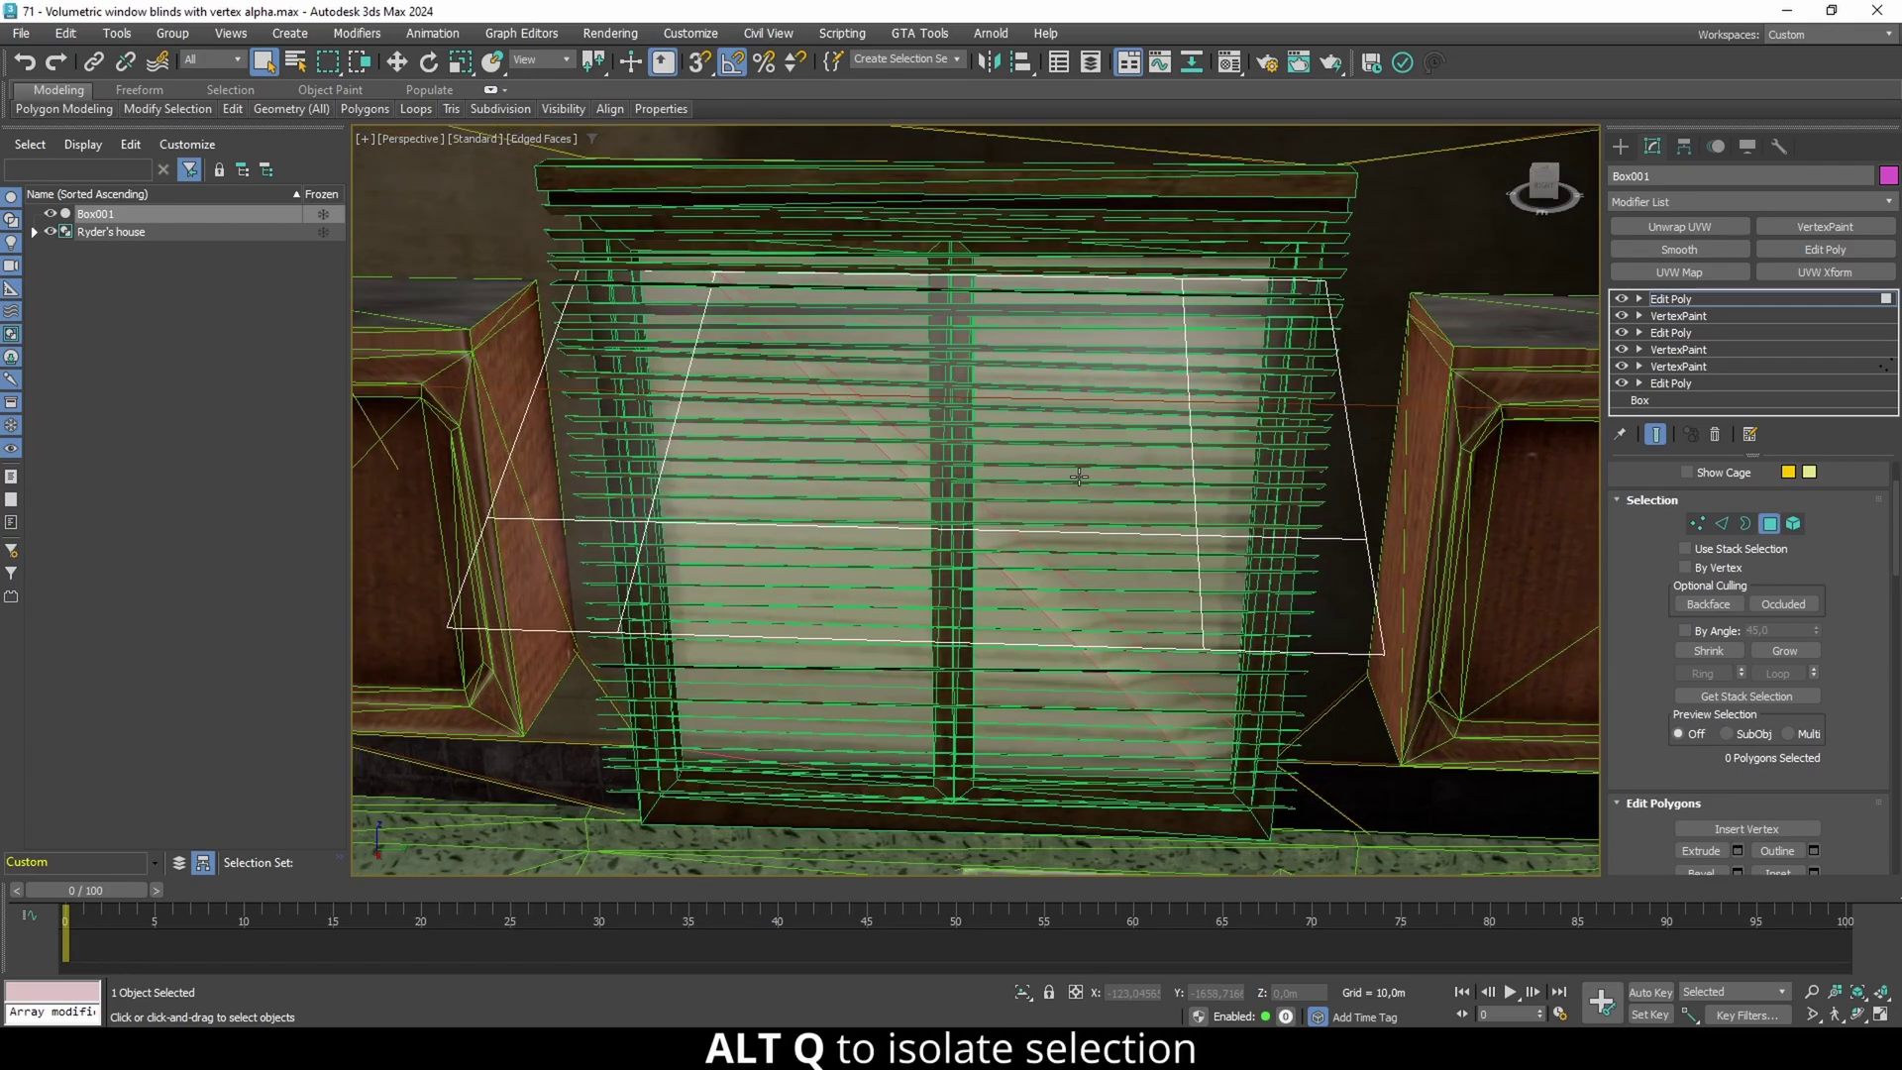
key("F4")
key("alt+q")
middle_click_drag(1084, 475, 1090, 519, "alt")
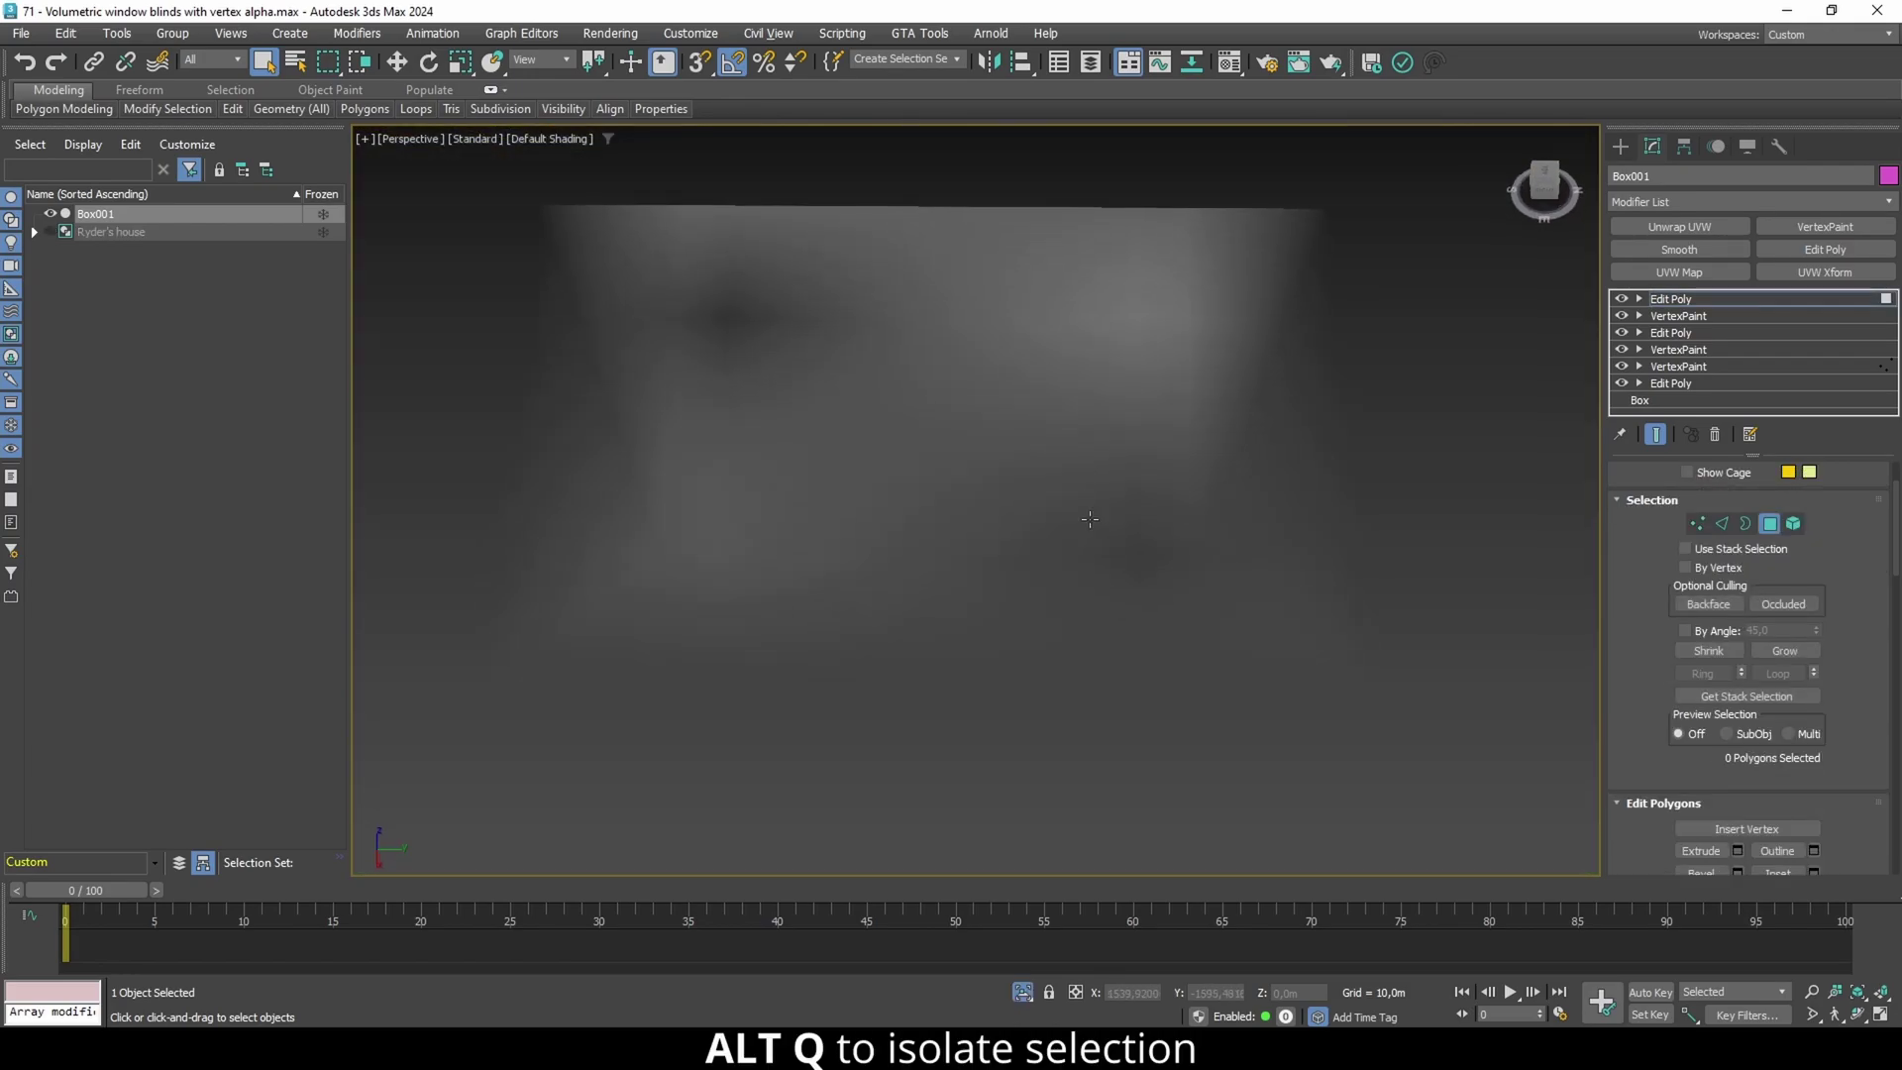
Turn the triangulation diagonals of the two side polygons nearest the window edge and inspect the shaded gradient.
scroll(1619, 632, "down", 3)
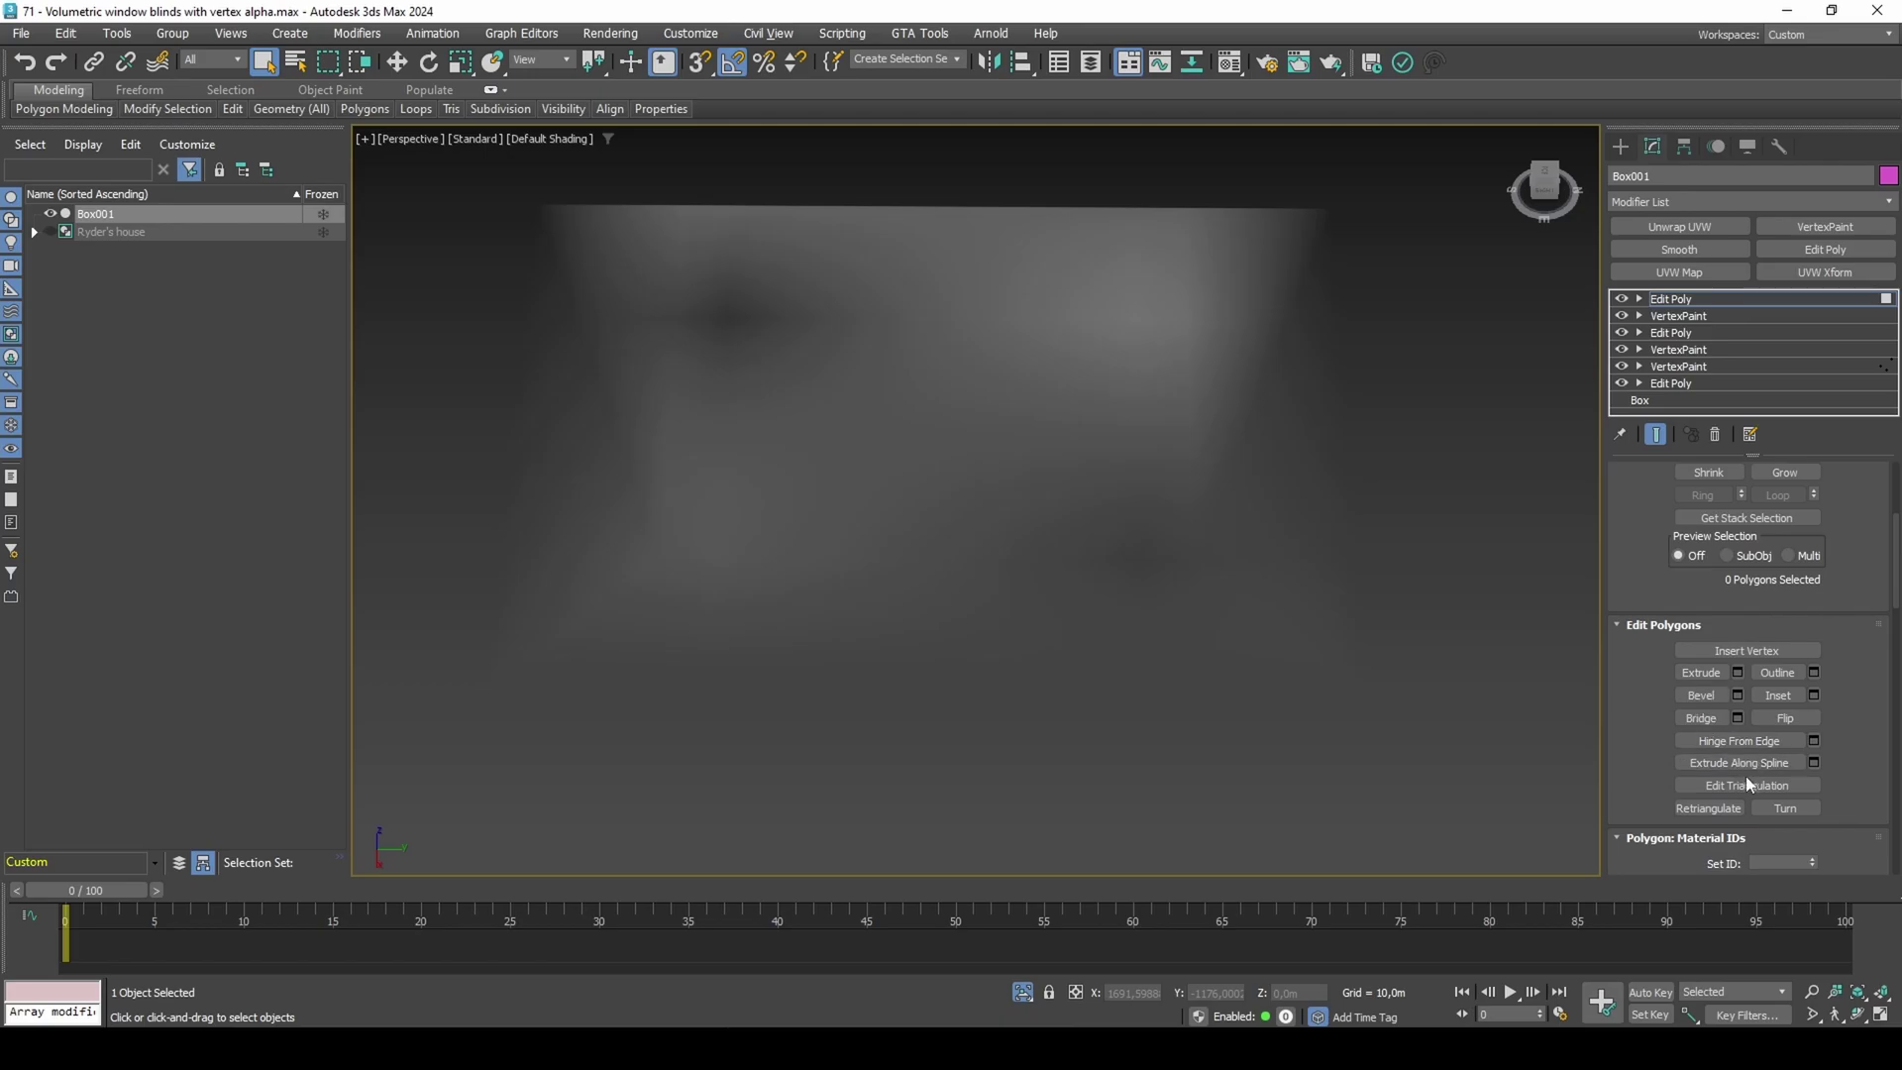
key("F4")
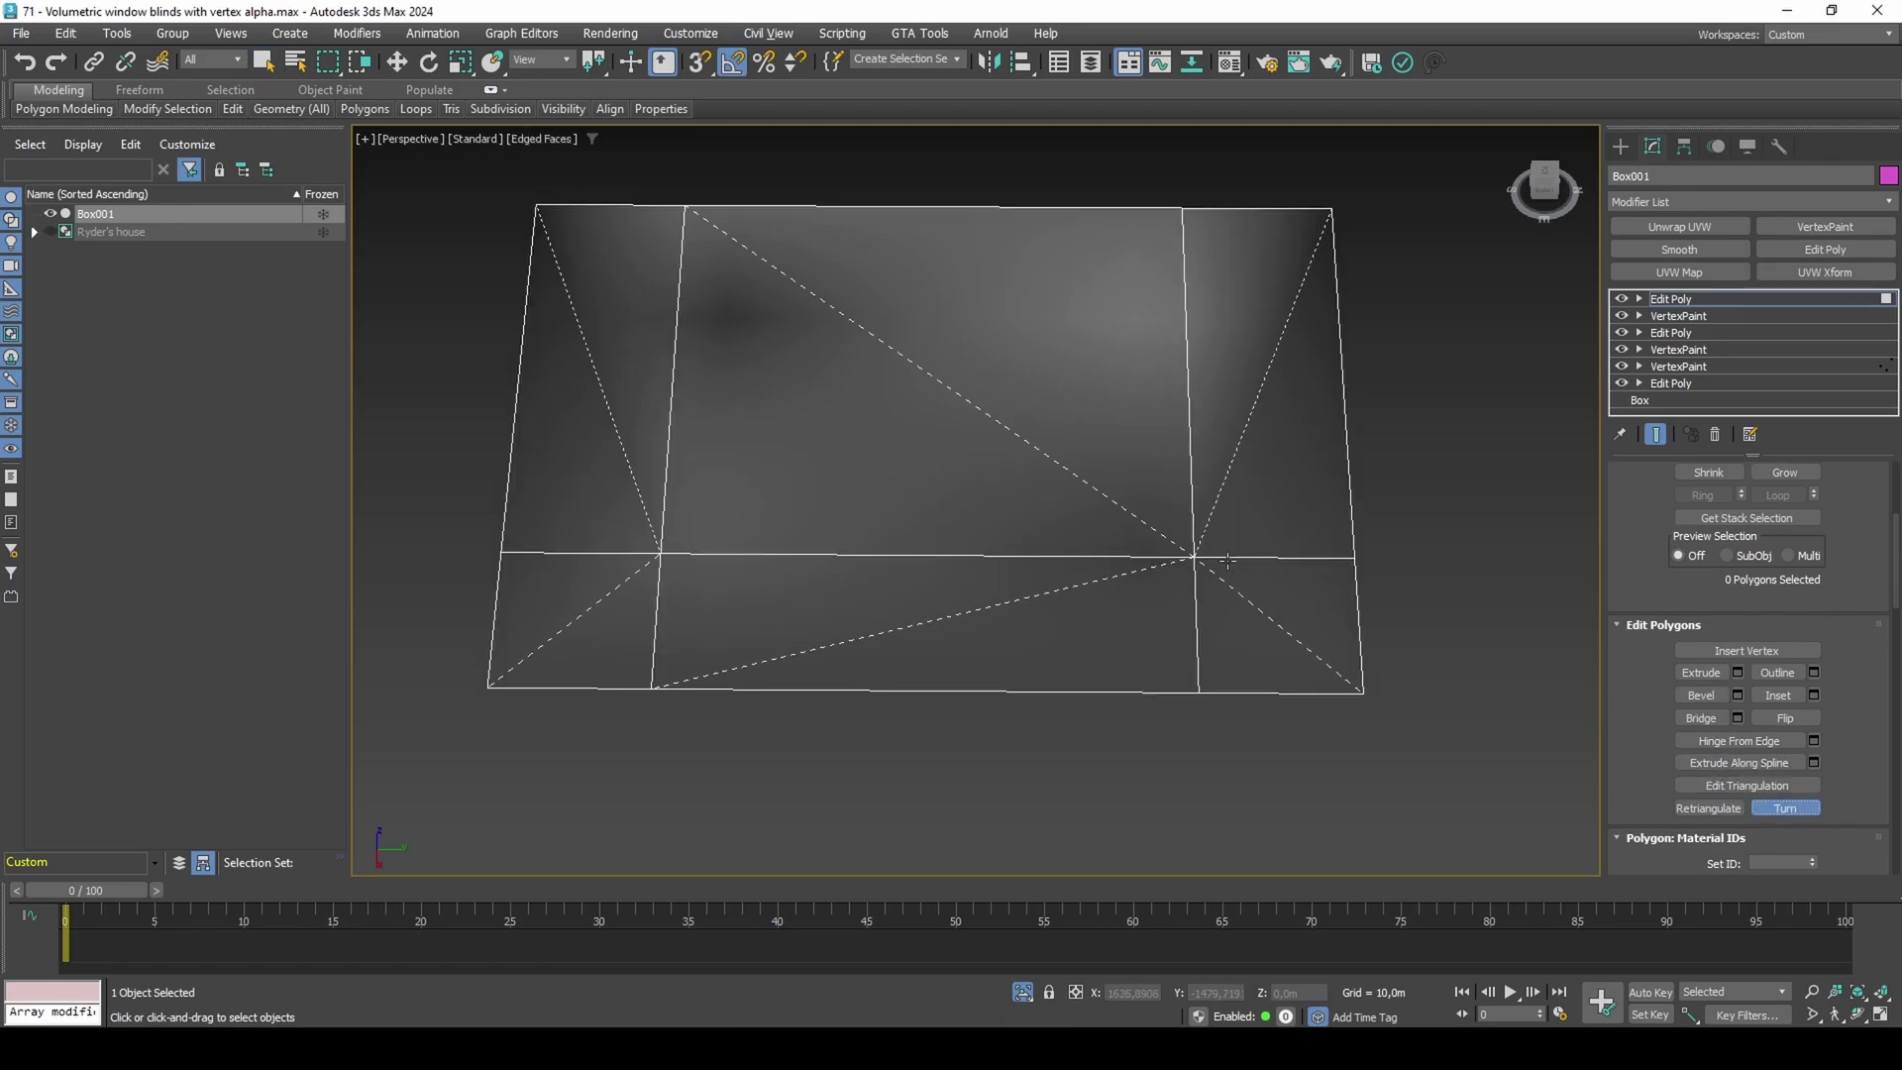
left_click(1222, 475)
left_click(636, 461)
key("F4")
mouse_move(770, 544)
middle_mouse_down("alt")
mouse_move(776, 502)
mouse_move(757, 517)
middle_mouse_up("alt")
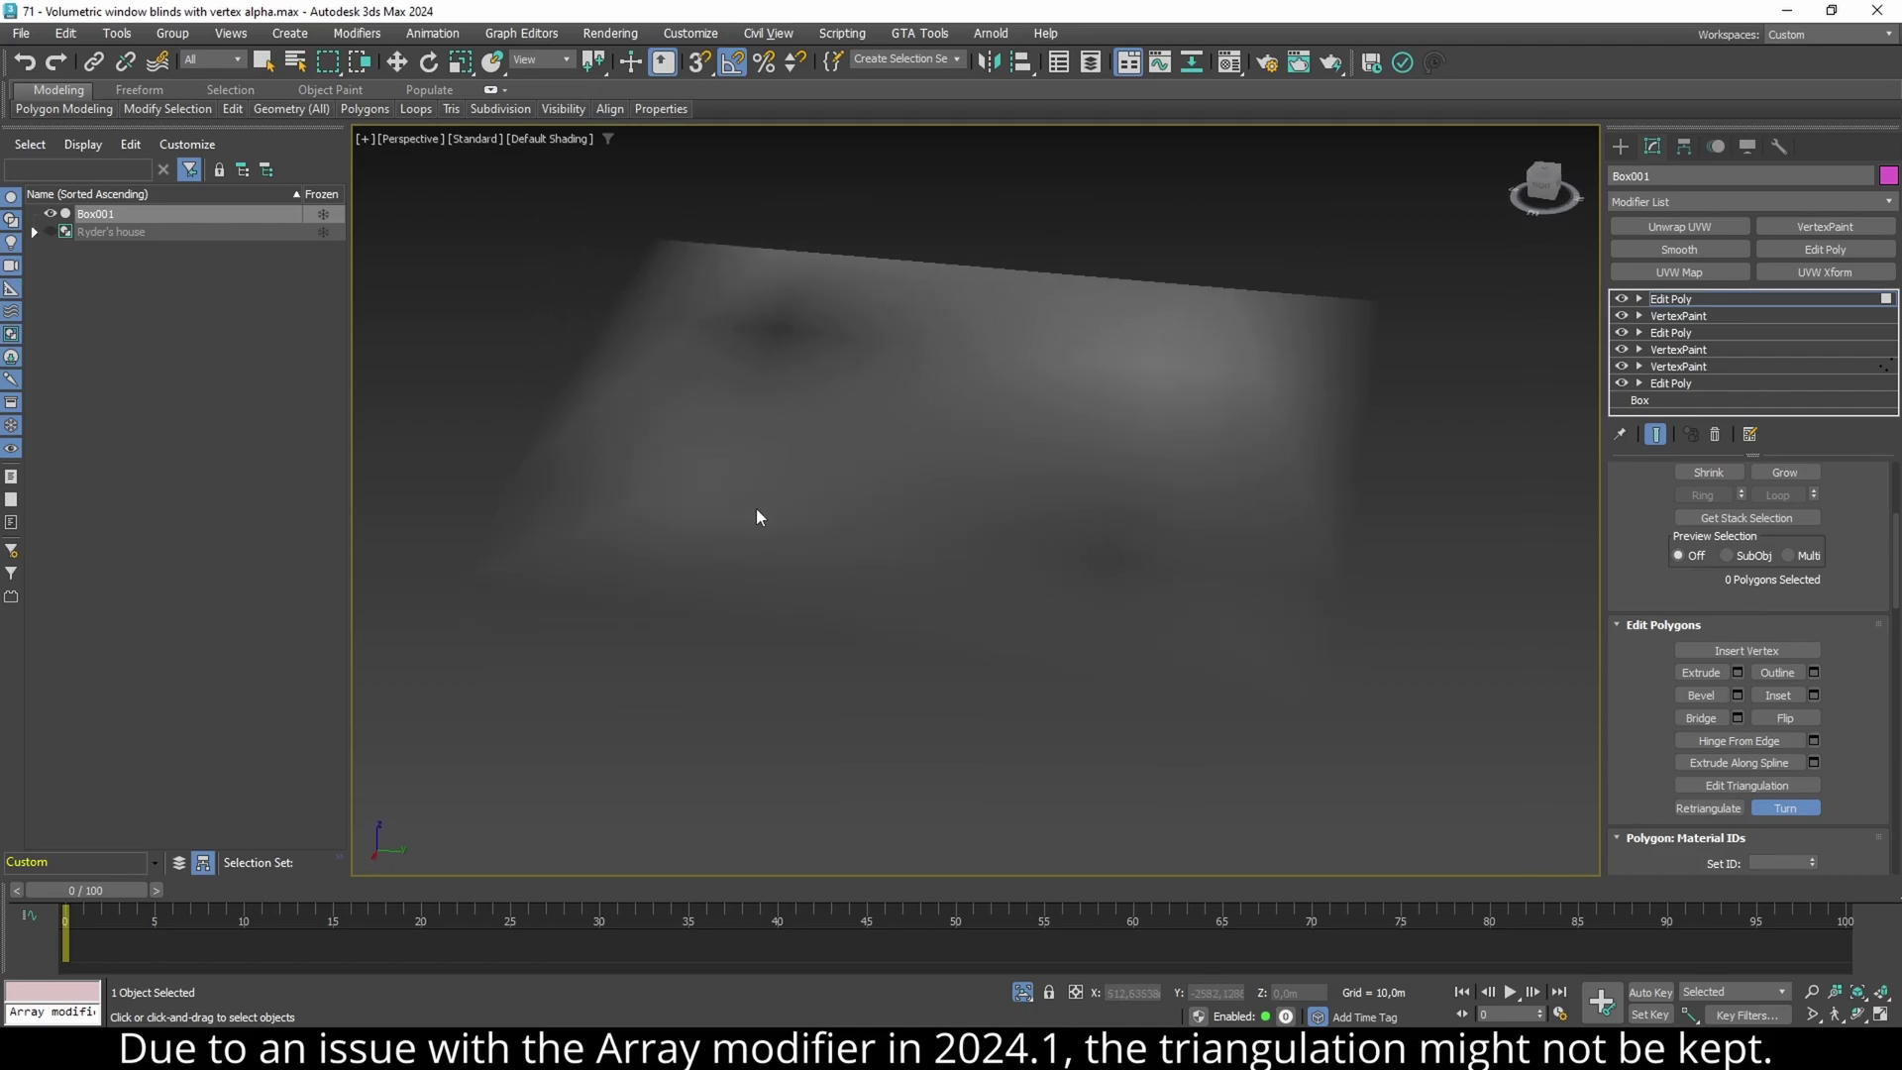
Stop turning diagonals, leave polygon level and end the isolation of the light plane.
key("q")
key("4")
key("alt+q")
middle_click_drag(908, 509, 872, 489, "alt")
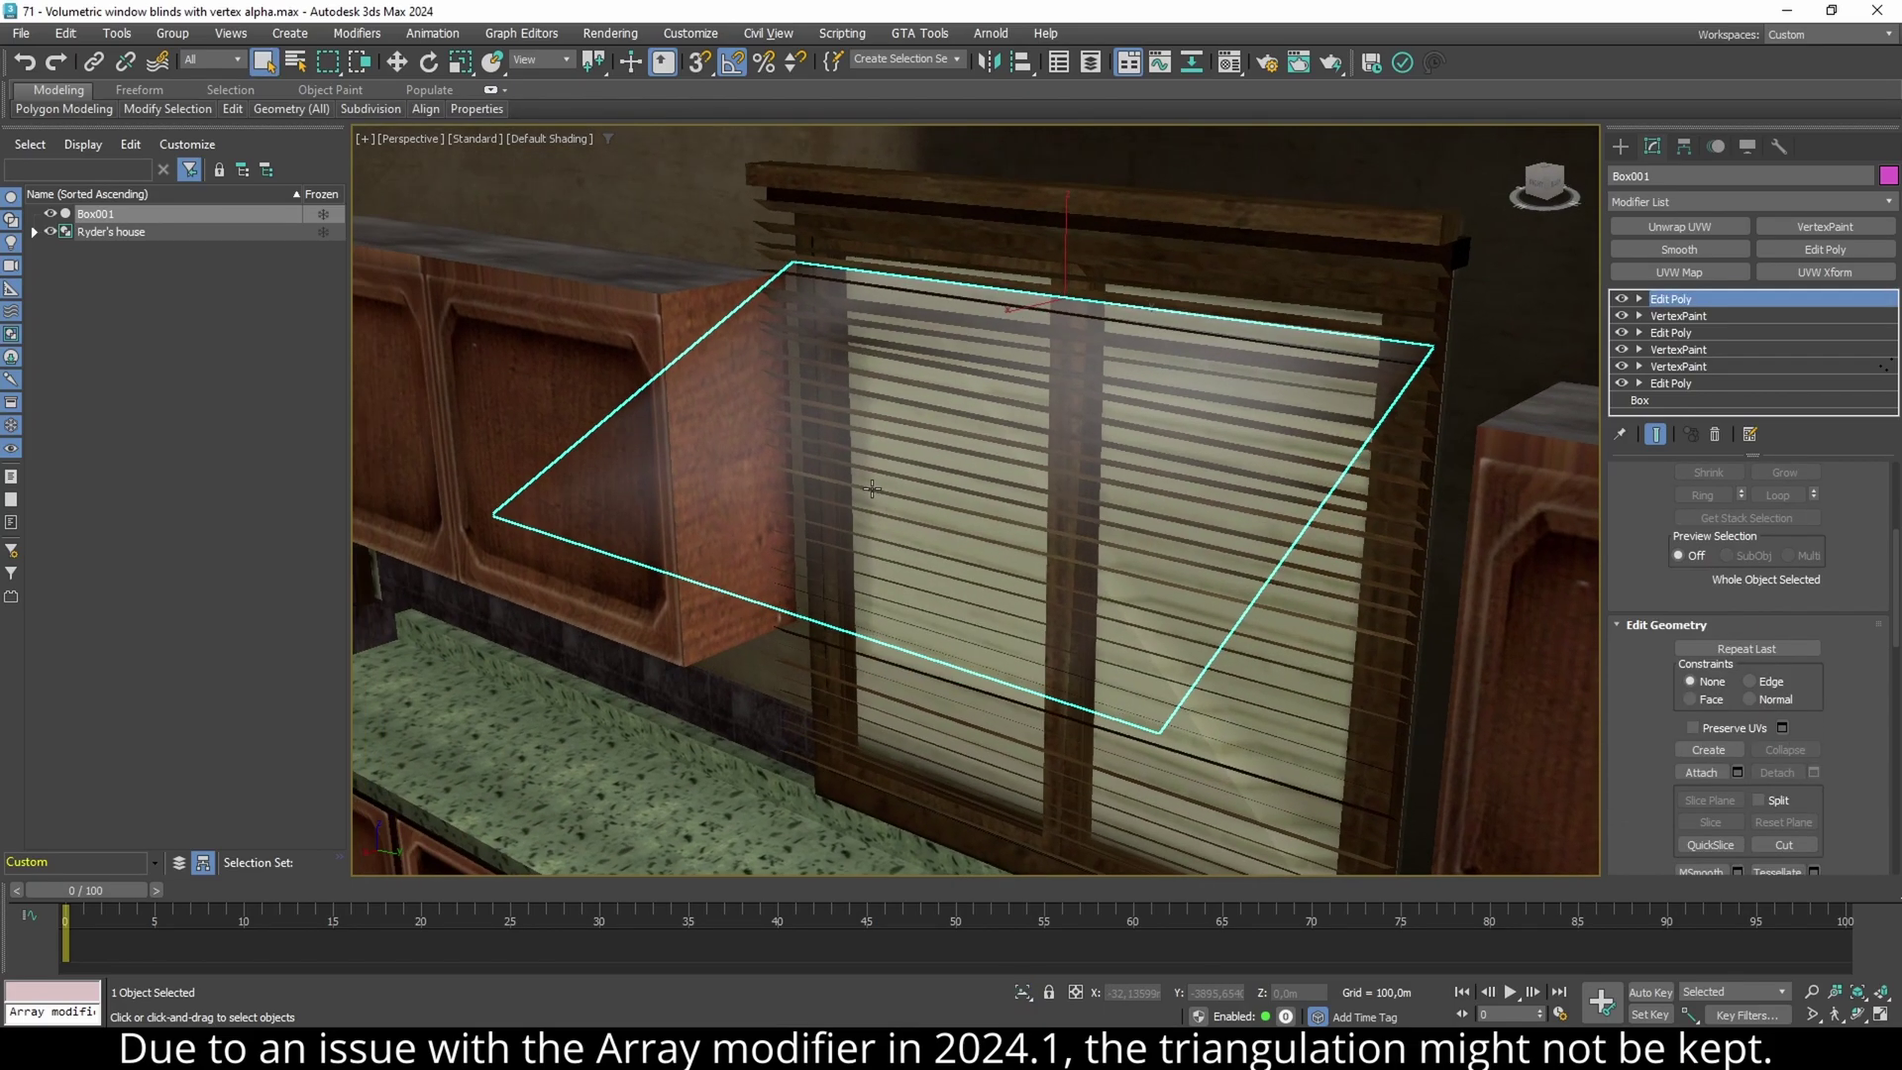
Add an Array modifier to the light plane with Count X set to 1 and Count Z set to 11.
left_click(1749, 201)
type("arr")
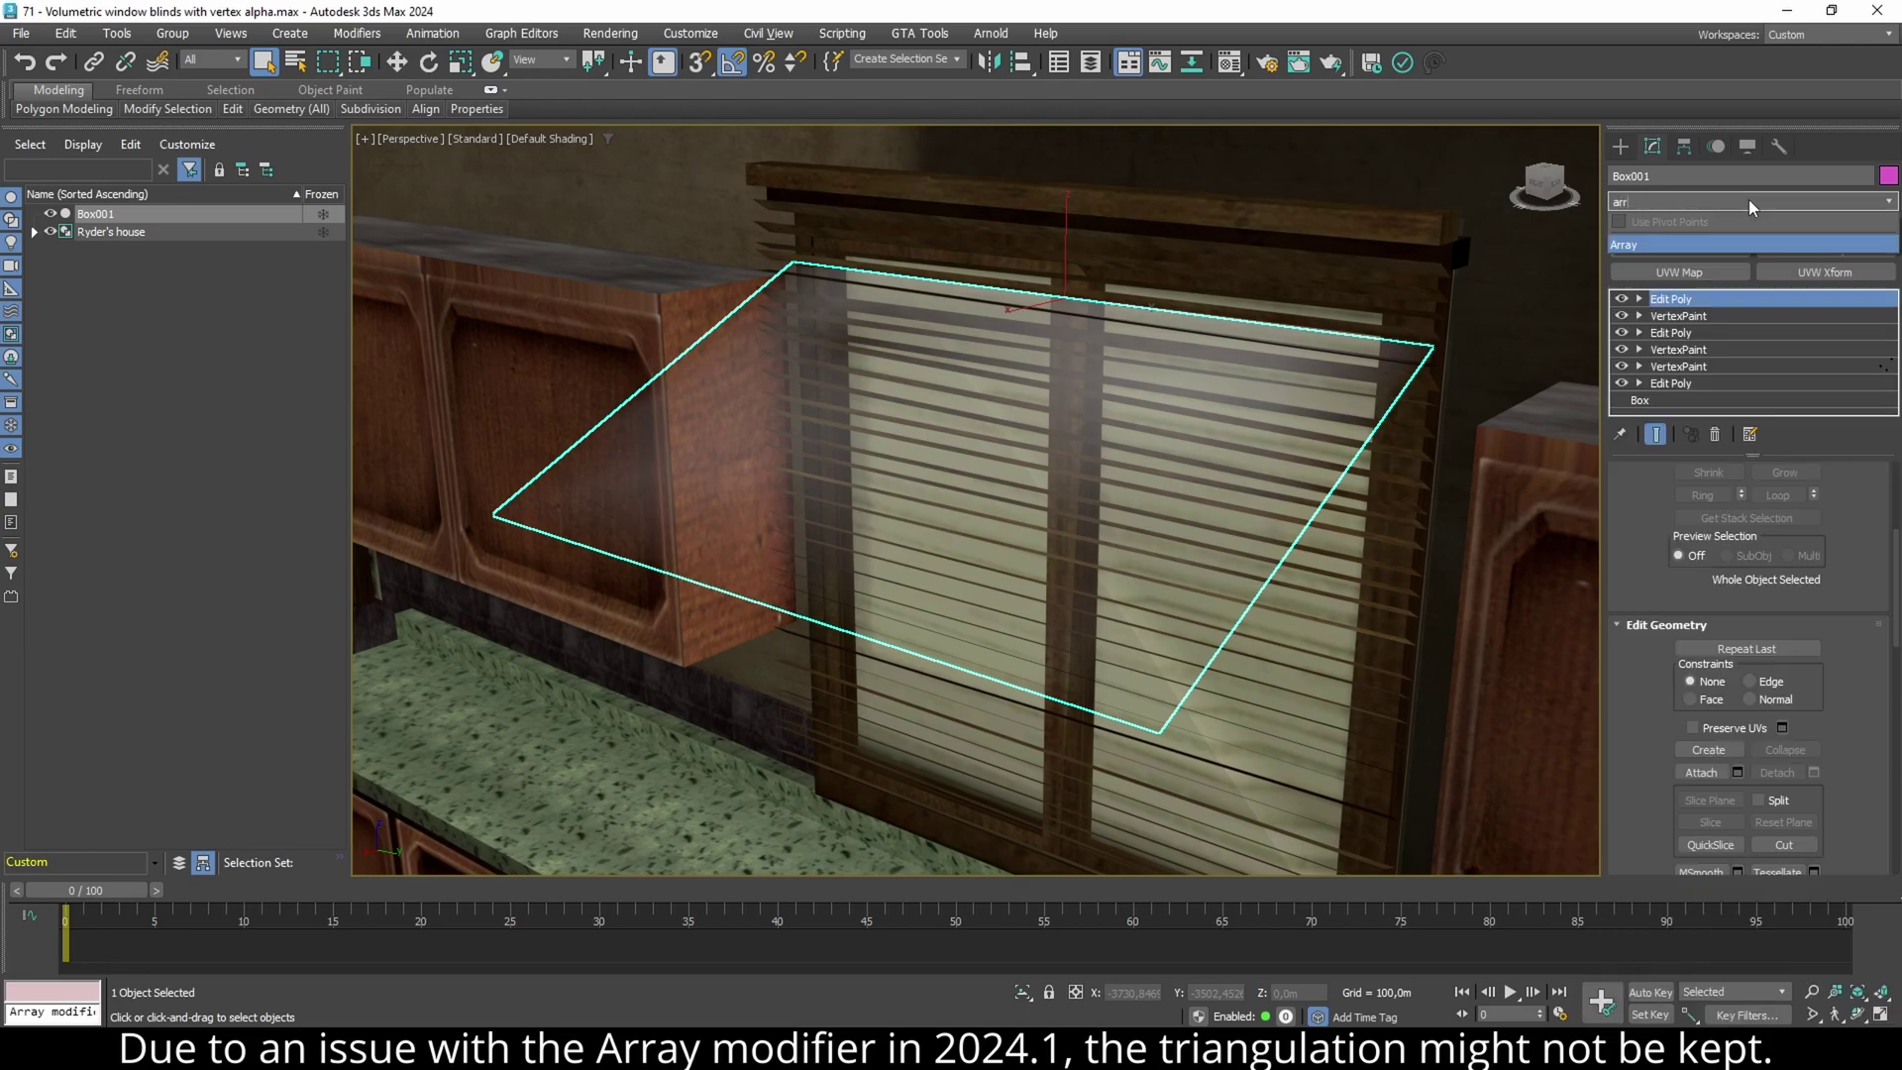
left_click(1715, 243)
scroll(1657, 521, "up", 3)
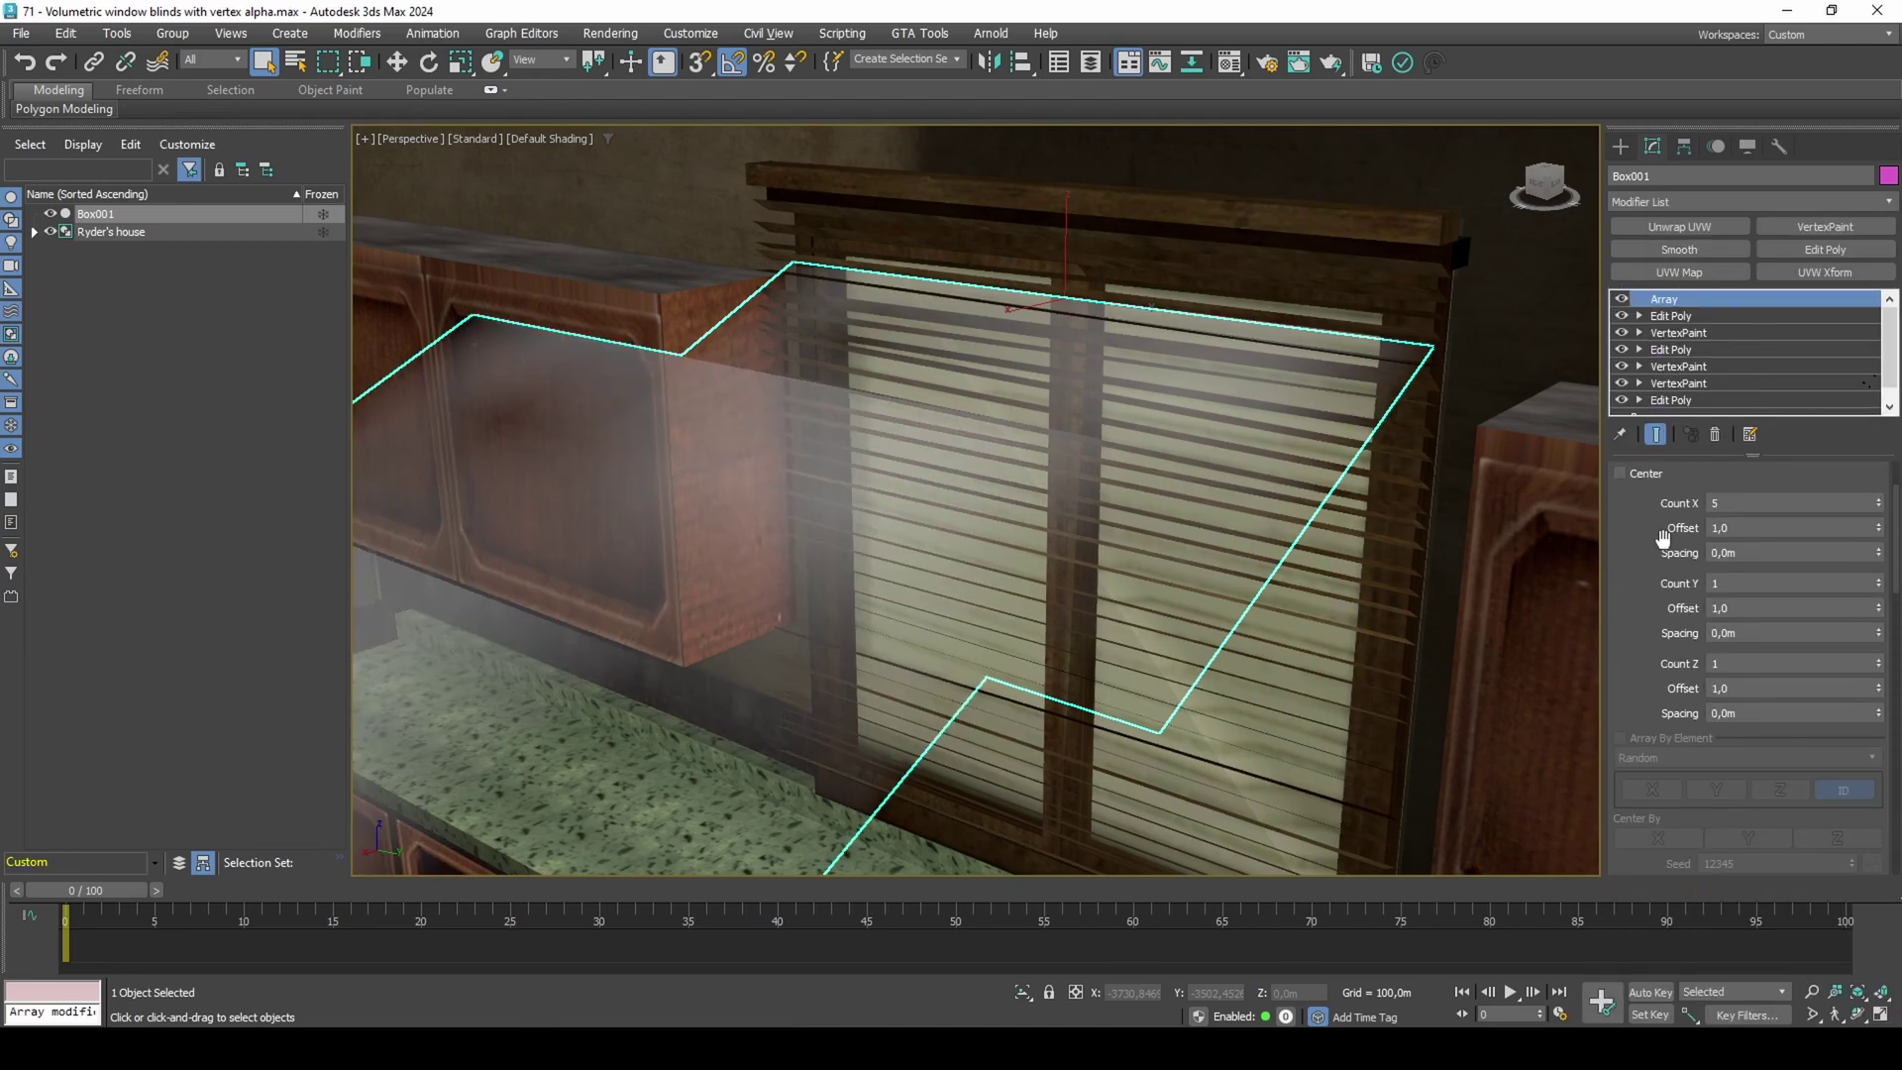
left_click_drag(1879, 500, 1880, 510)
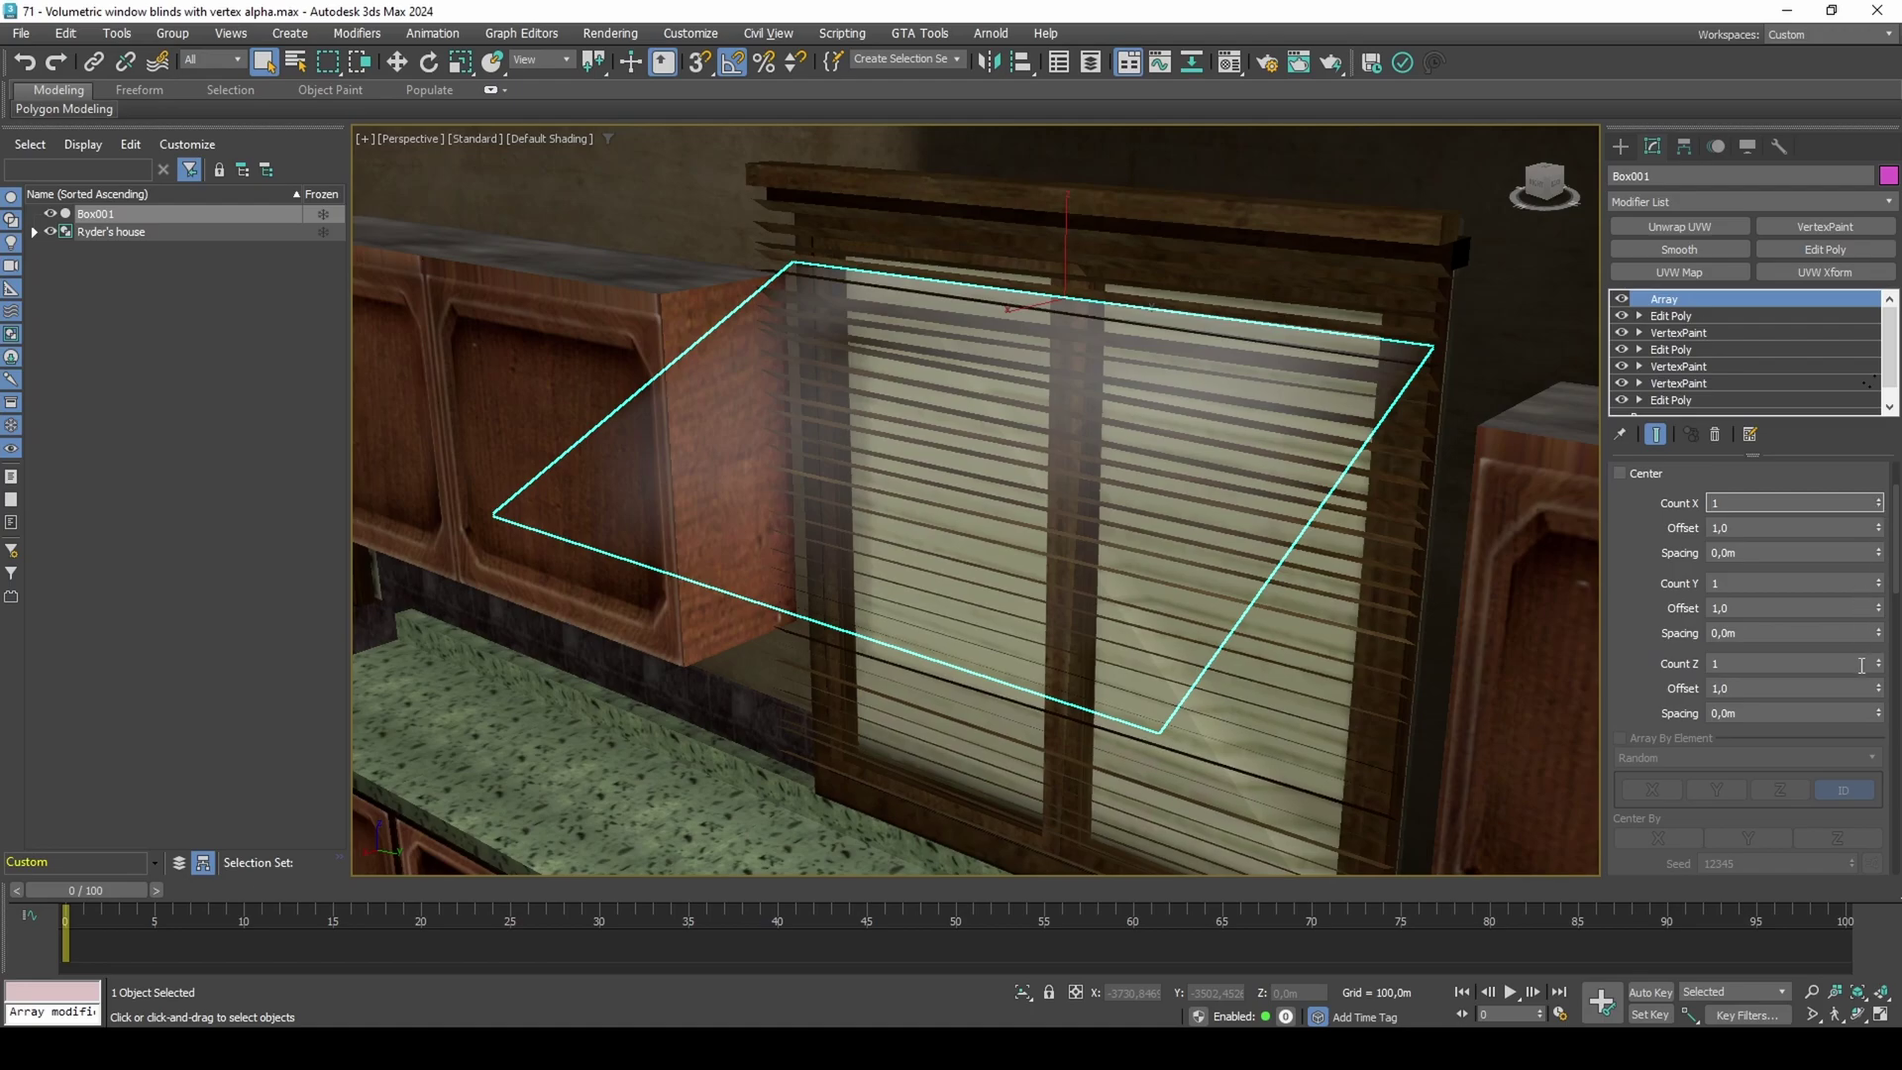
type("1")
key("Return")
scroll(1274, 425, "up", 5)
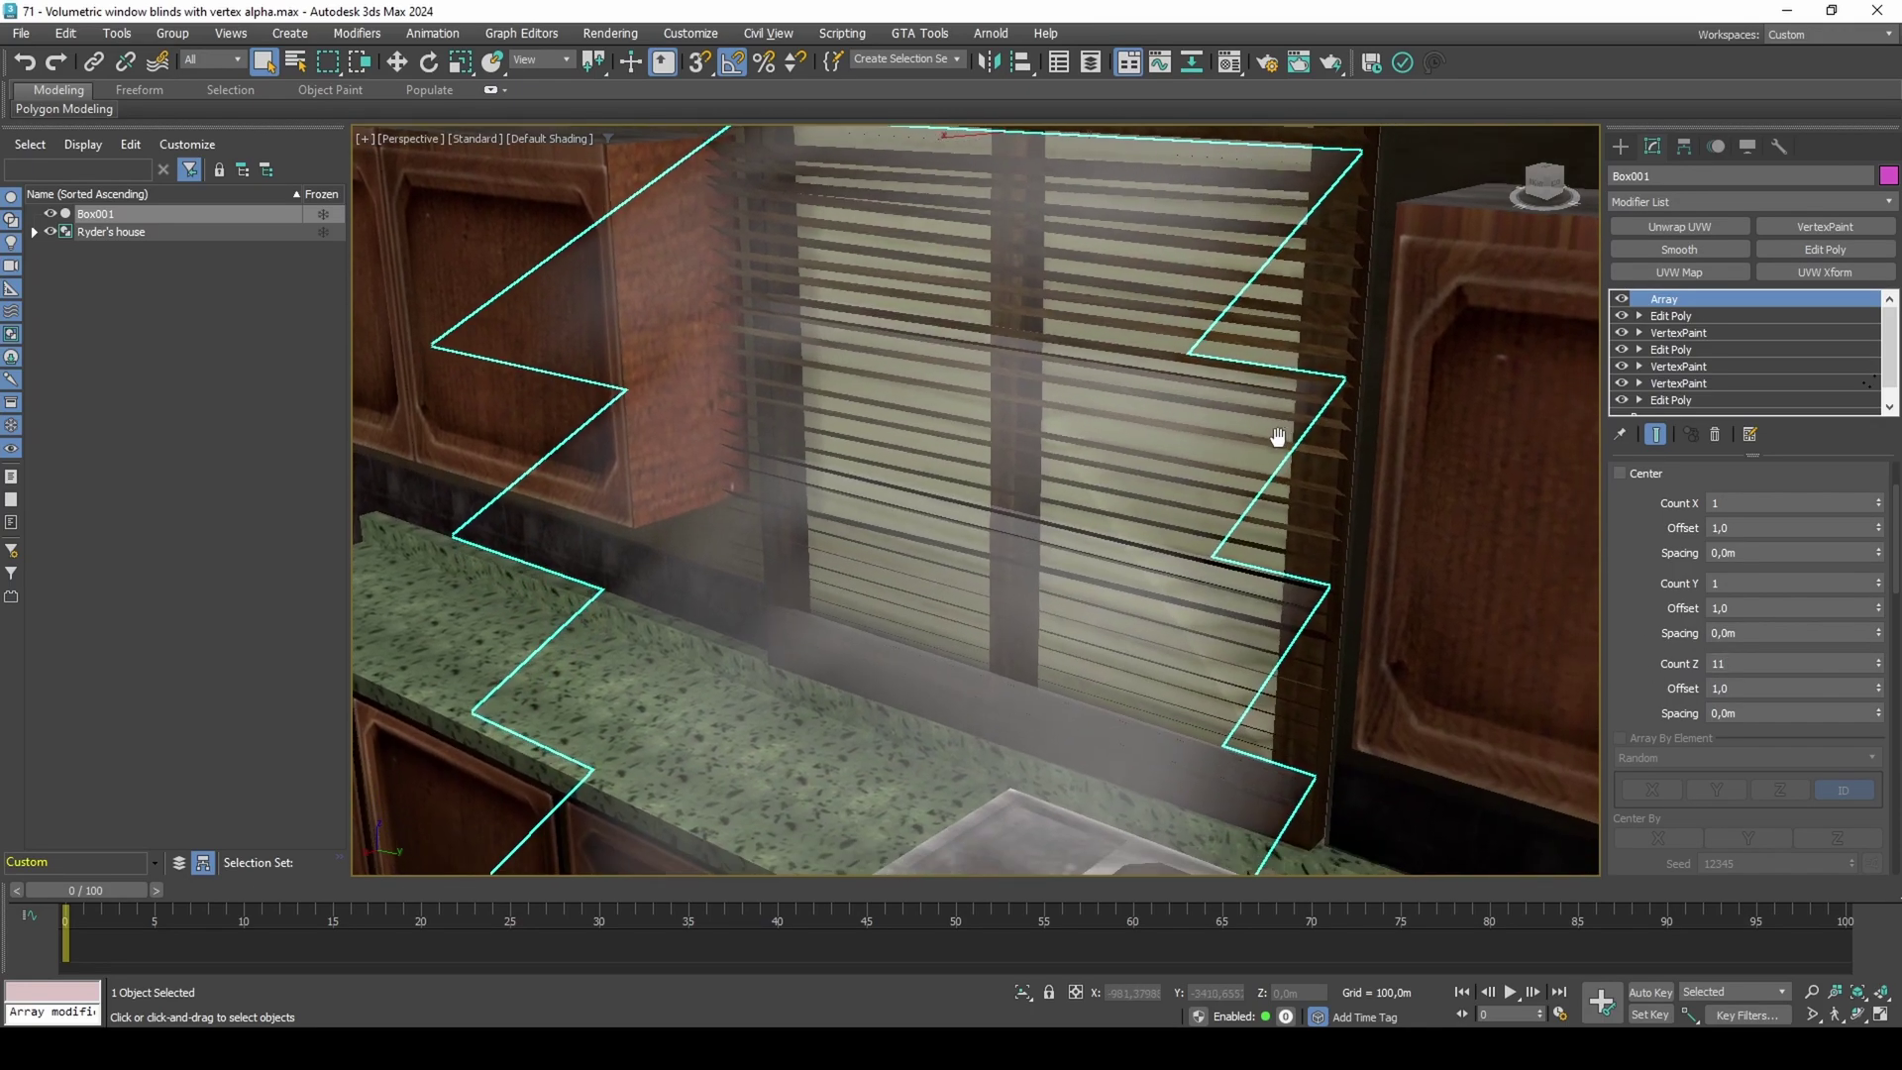
Set the array's Z offset to 0,22 to match the copies to the spacing of the blinds.
left_click(1880, 710)
right_click(1880, 710)
left_click_drag(1879, 690, 1890, 696)
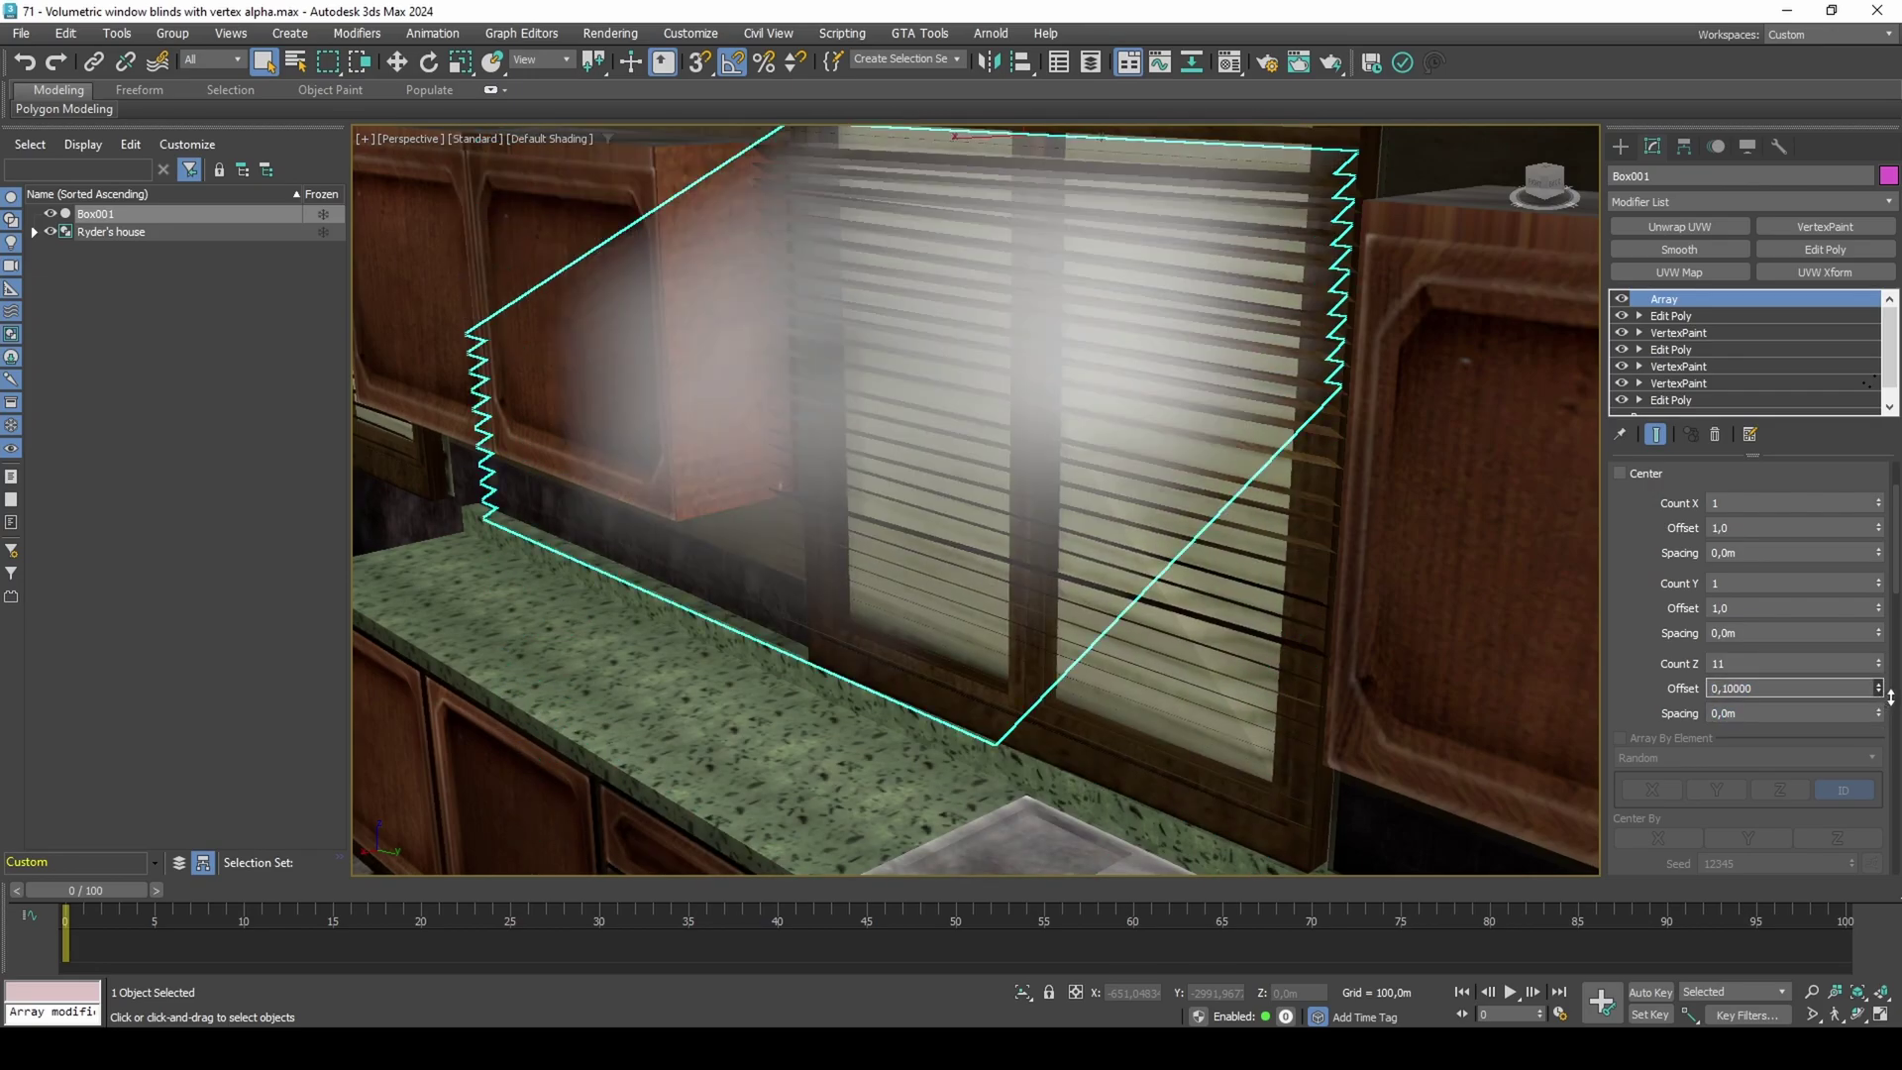
middle_click_drag(1252, 605, 1189, 533, "alt")
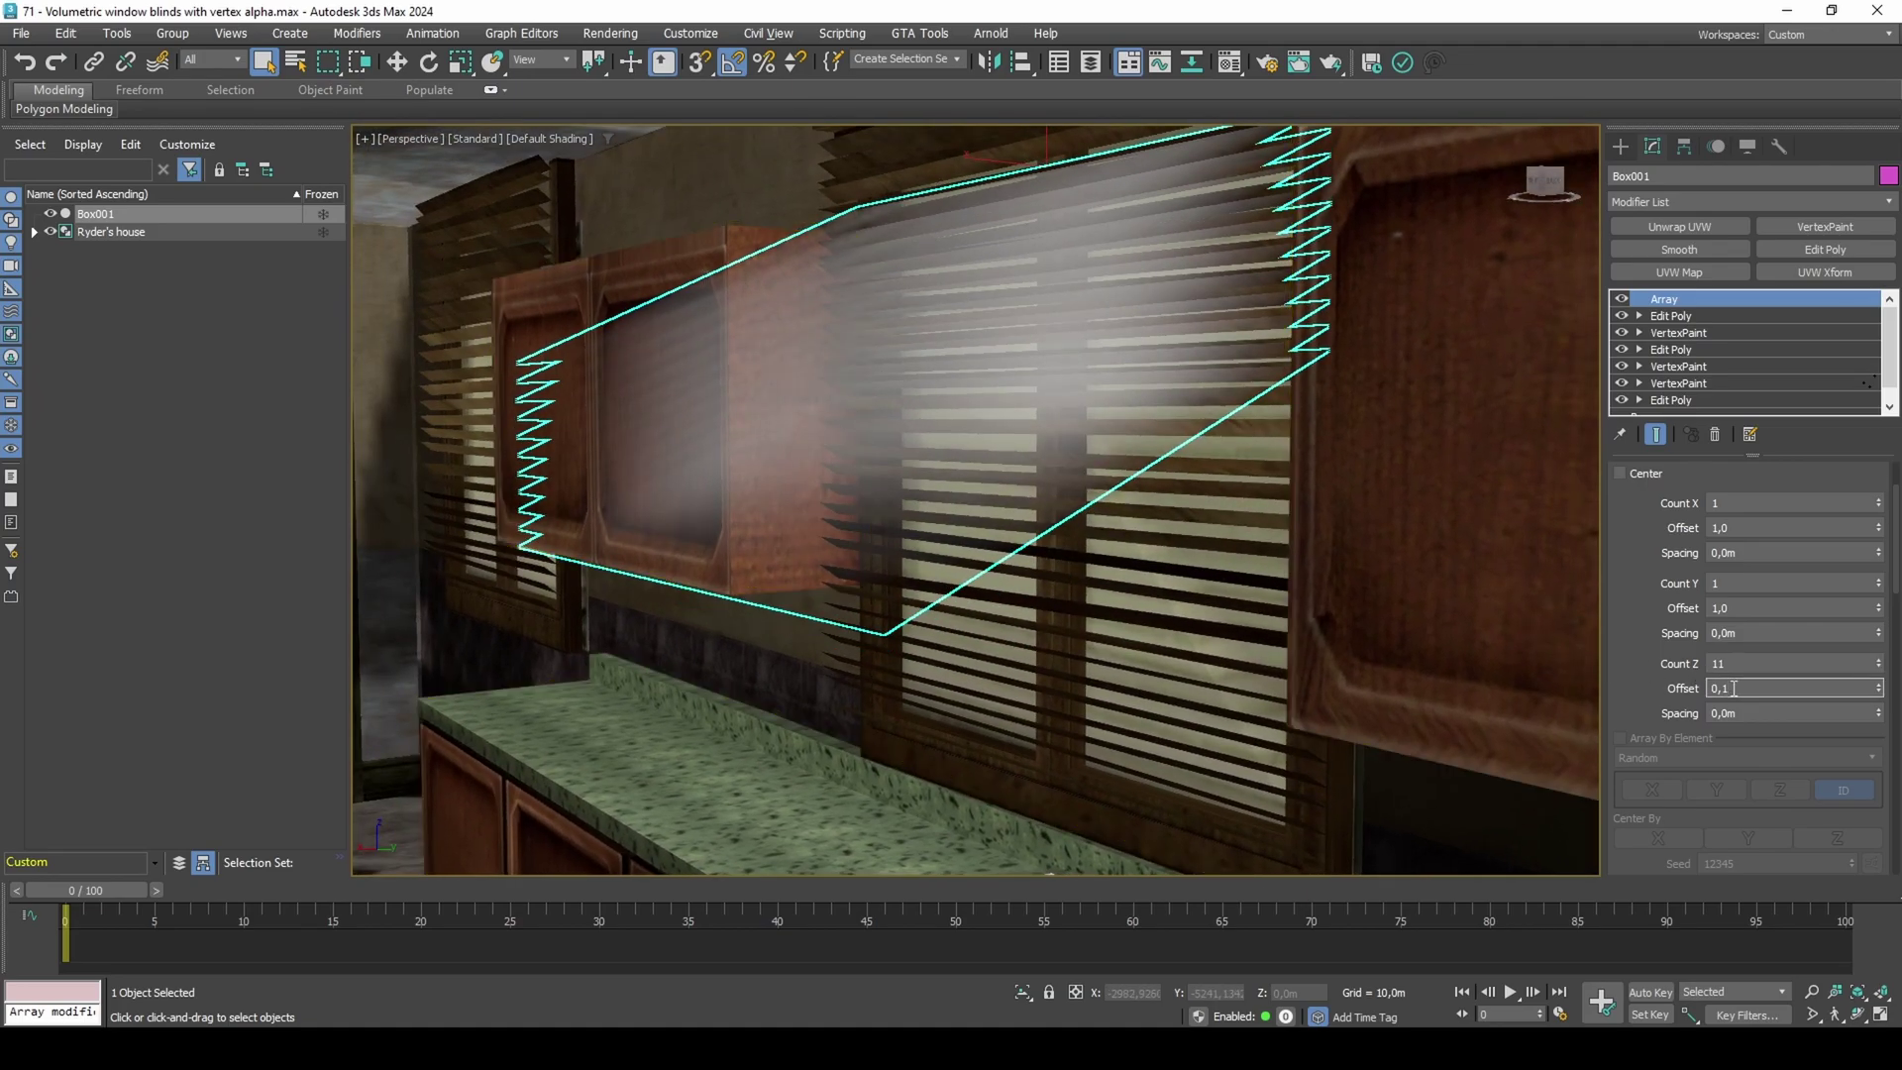
key("Return")
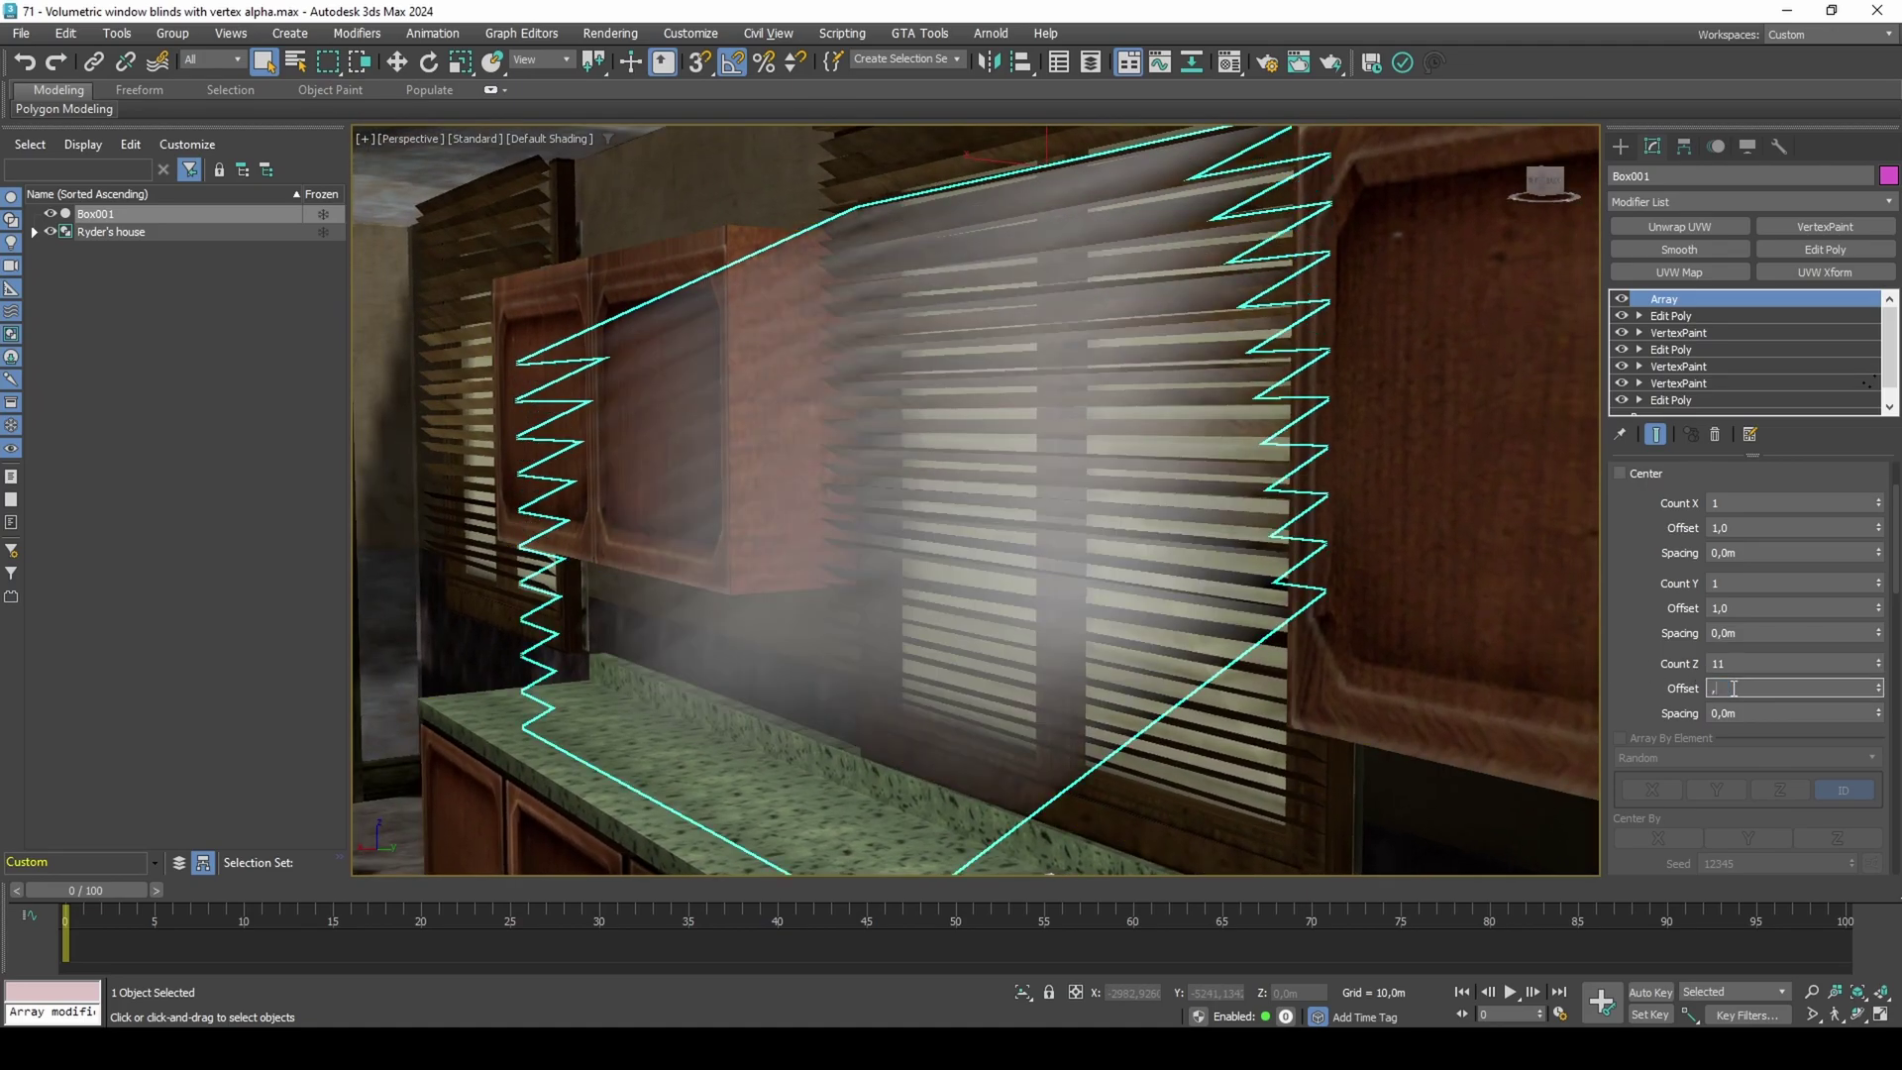
type("0,22")
key("Return")
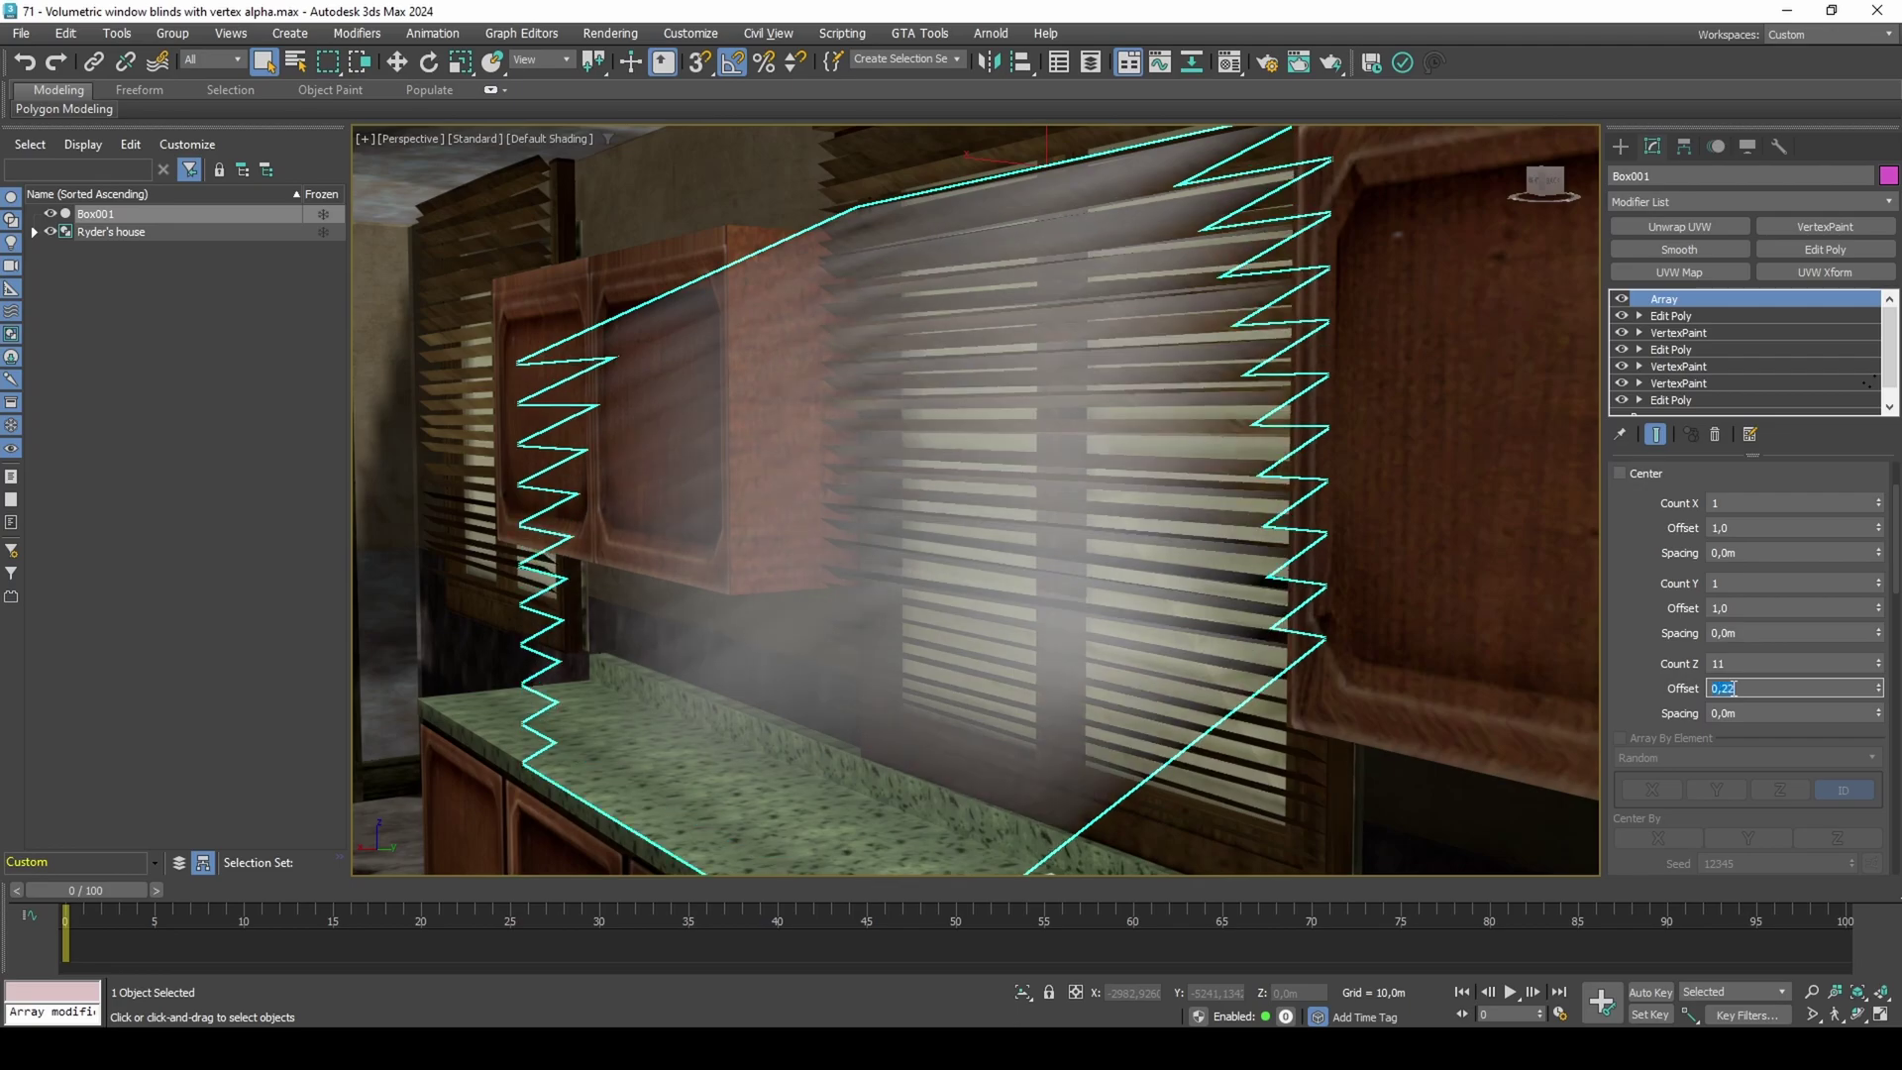
Raise the array's Count Z to 15 so the light planes cover the blinds down to the counter.
left_click(1879, 661)
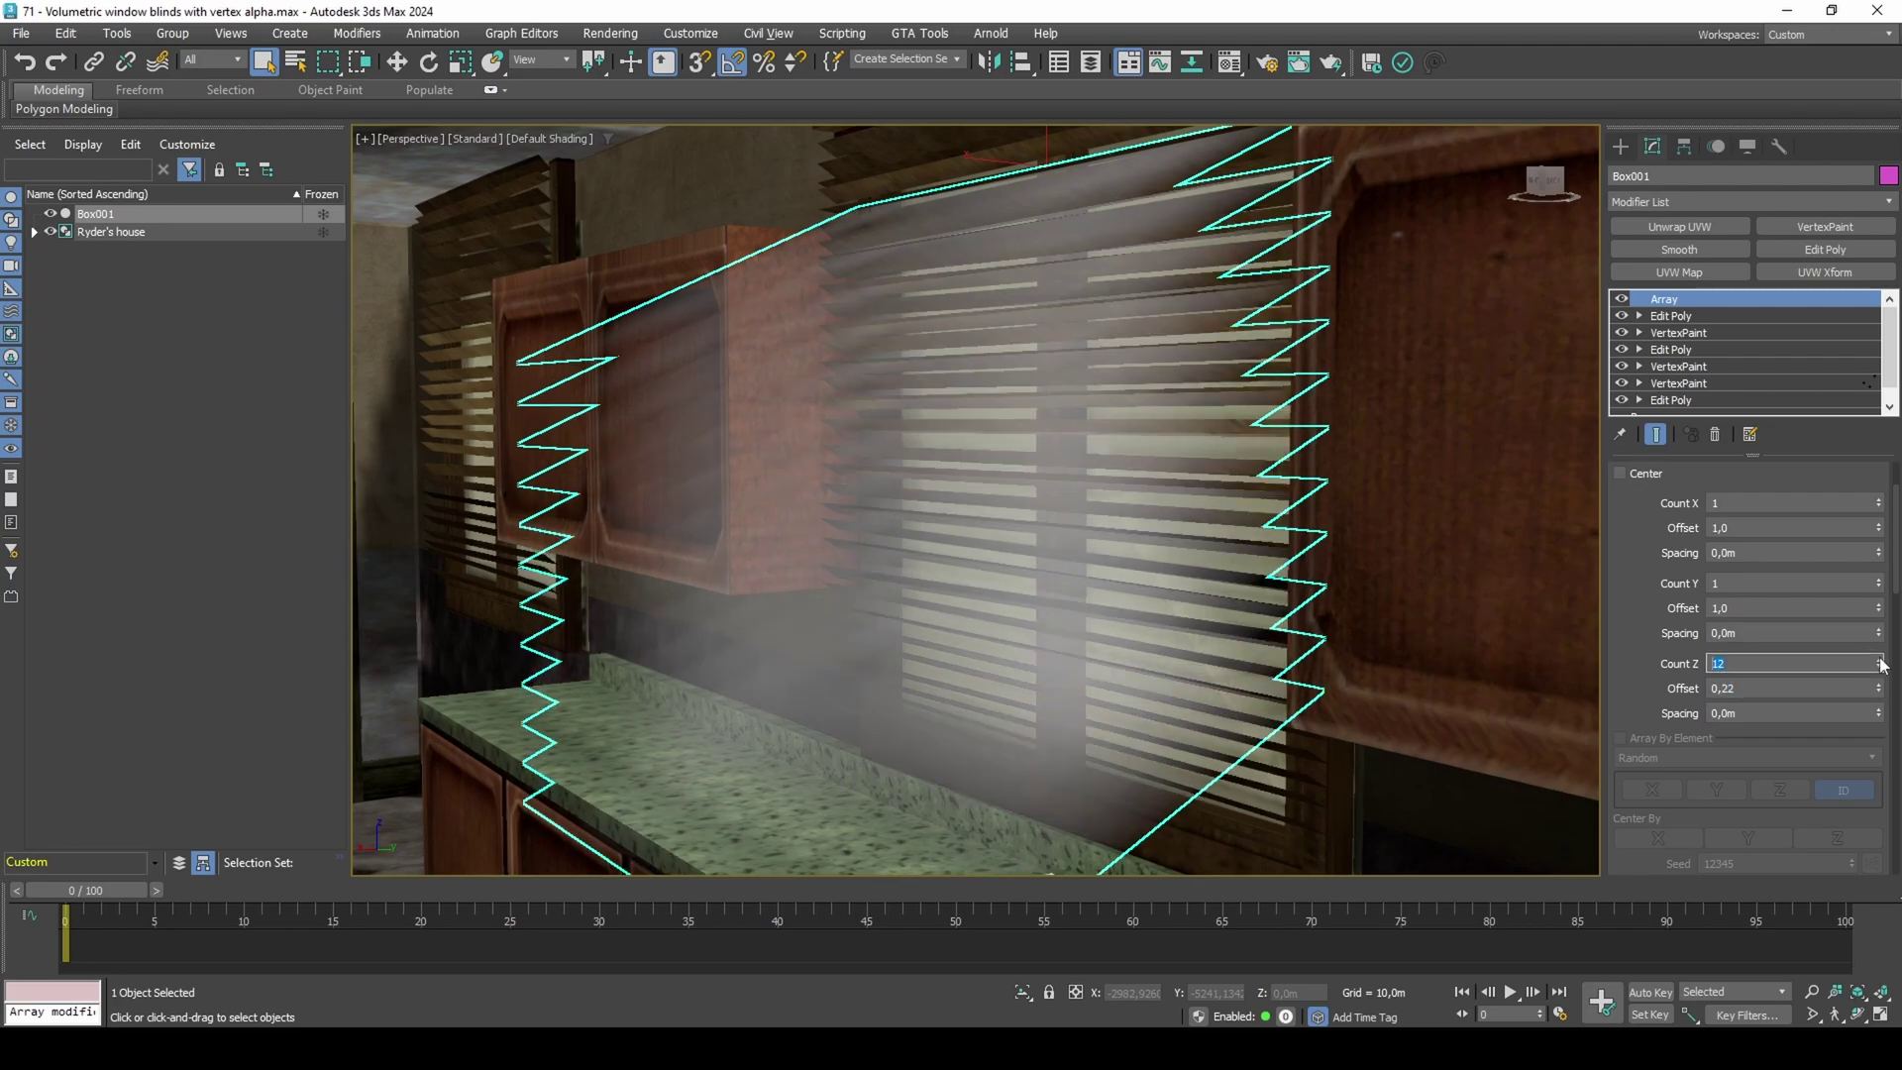
left_click(1879, 661)
left_click(1879, 661)
left_click(1879, 661)
middle_click_drag(1134, 720, 1196, 544)
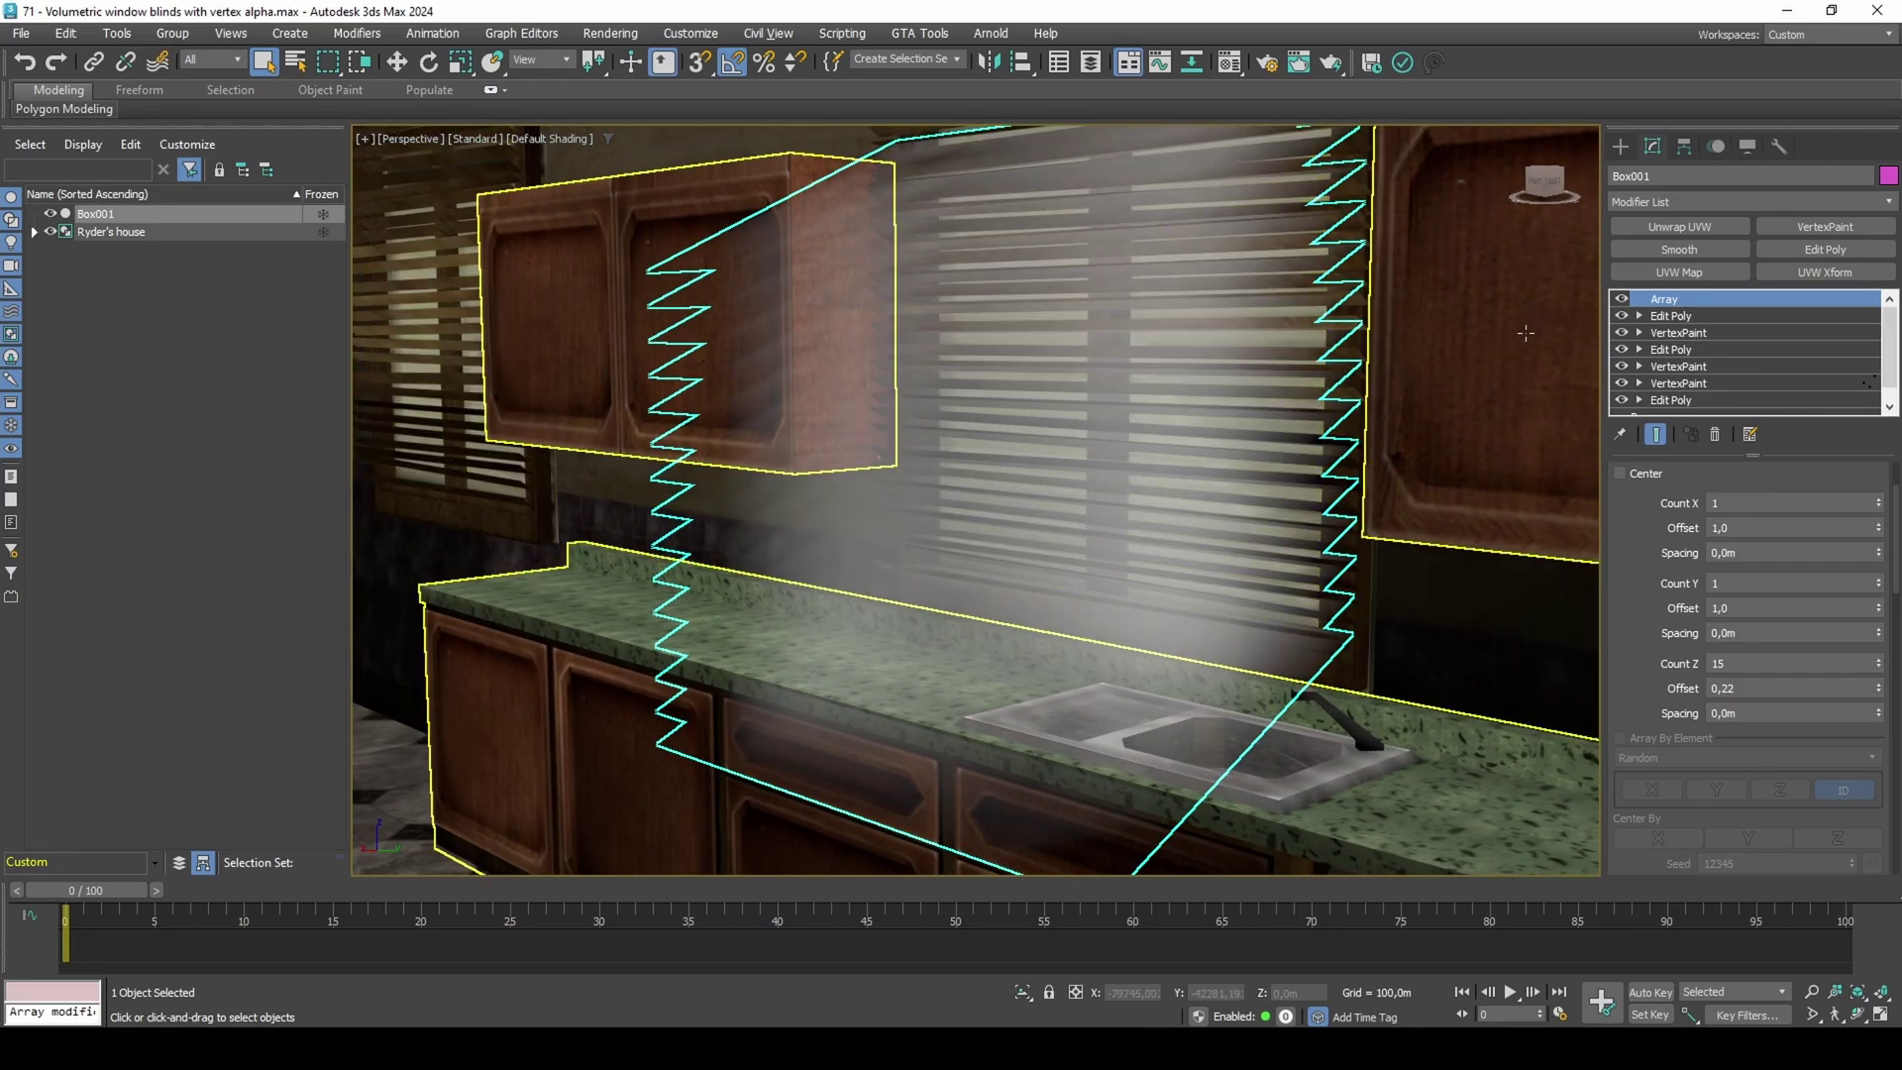
Add a UVW Map modifier above the array with Shrink Wrap mapping aligned to the X axis.
left_click(1673, 274)
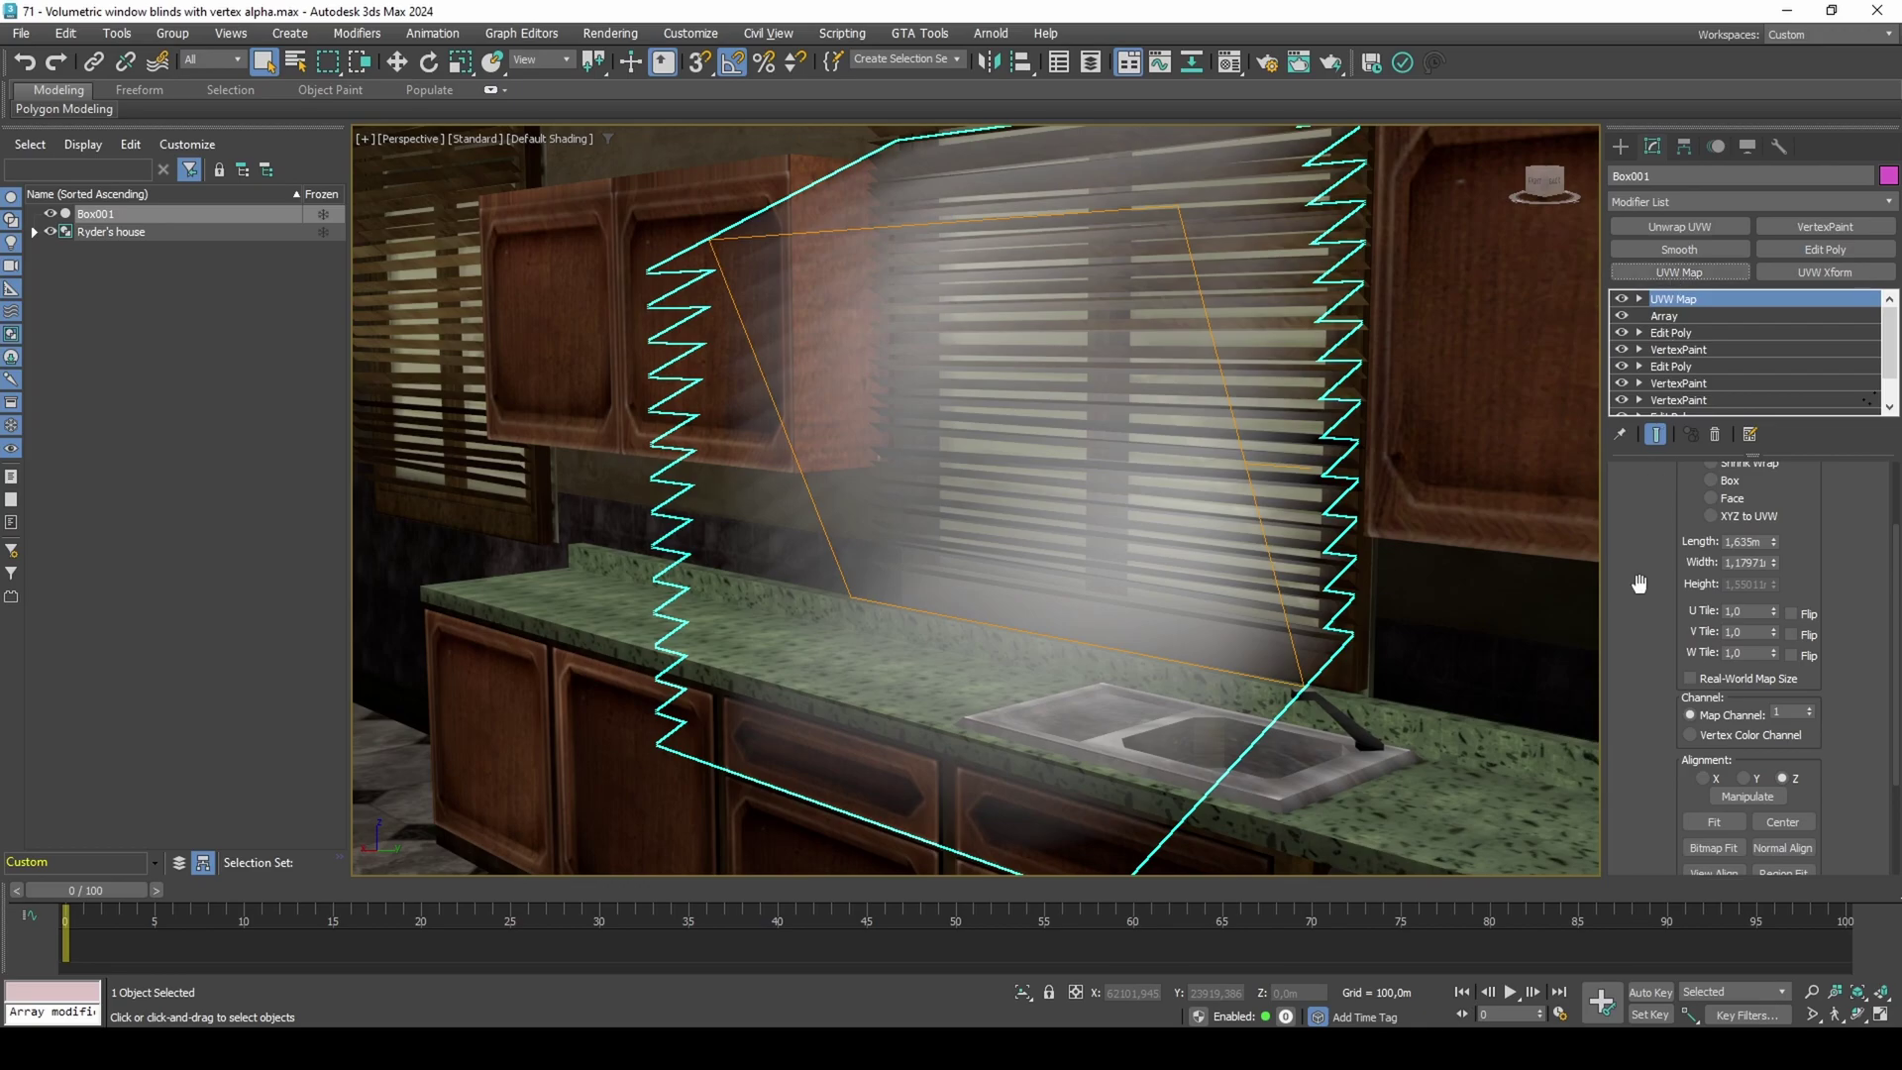
scroll(1638, 585, "up", 3)
left_click(1712, 567)
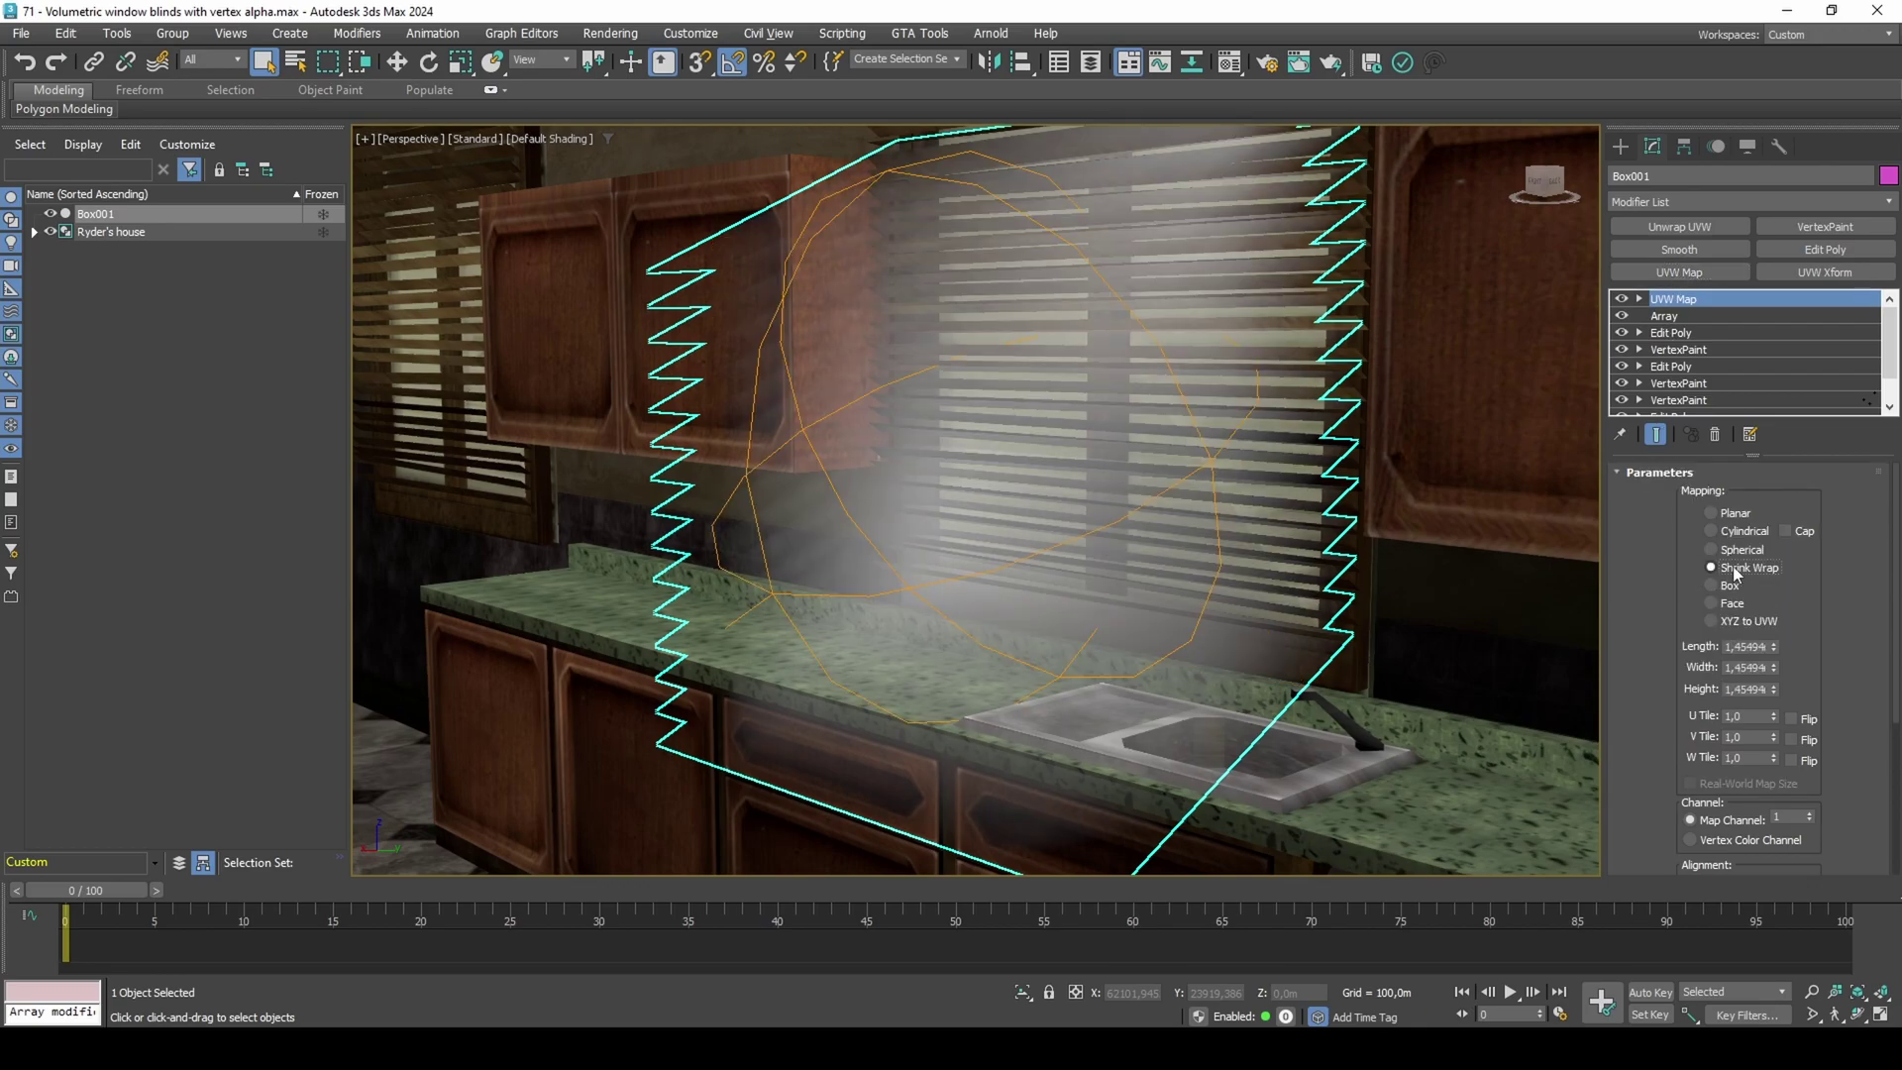
scroll(1652, 793, "down", 3)
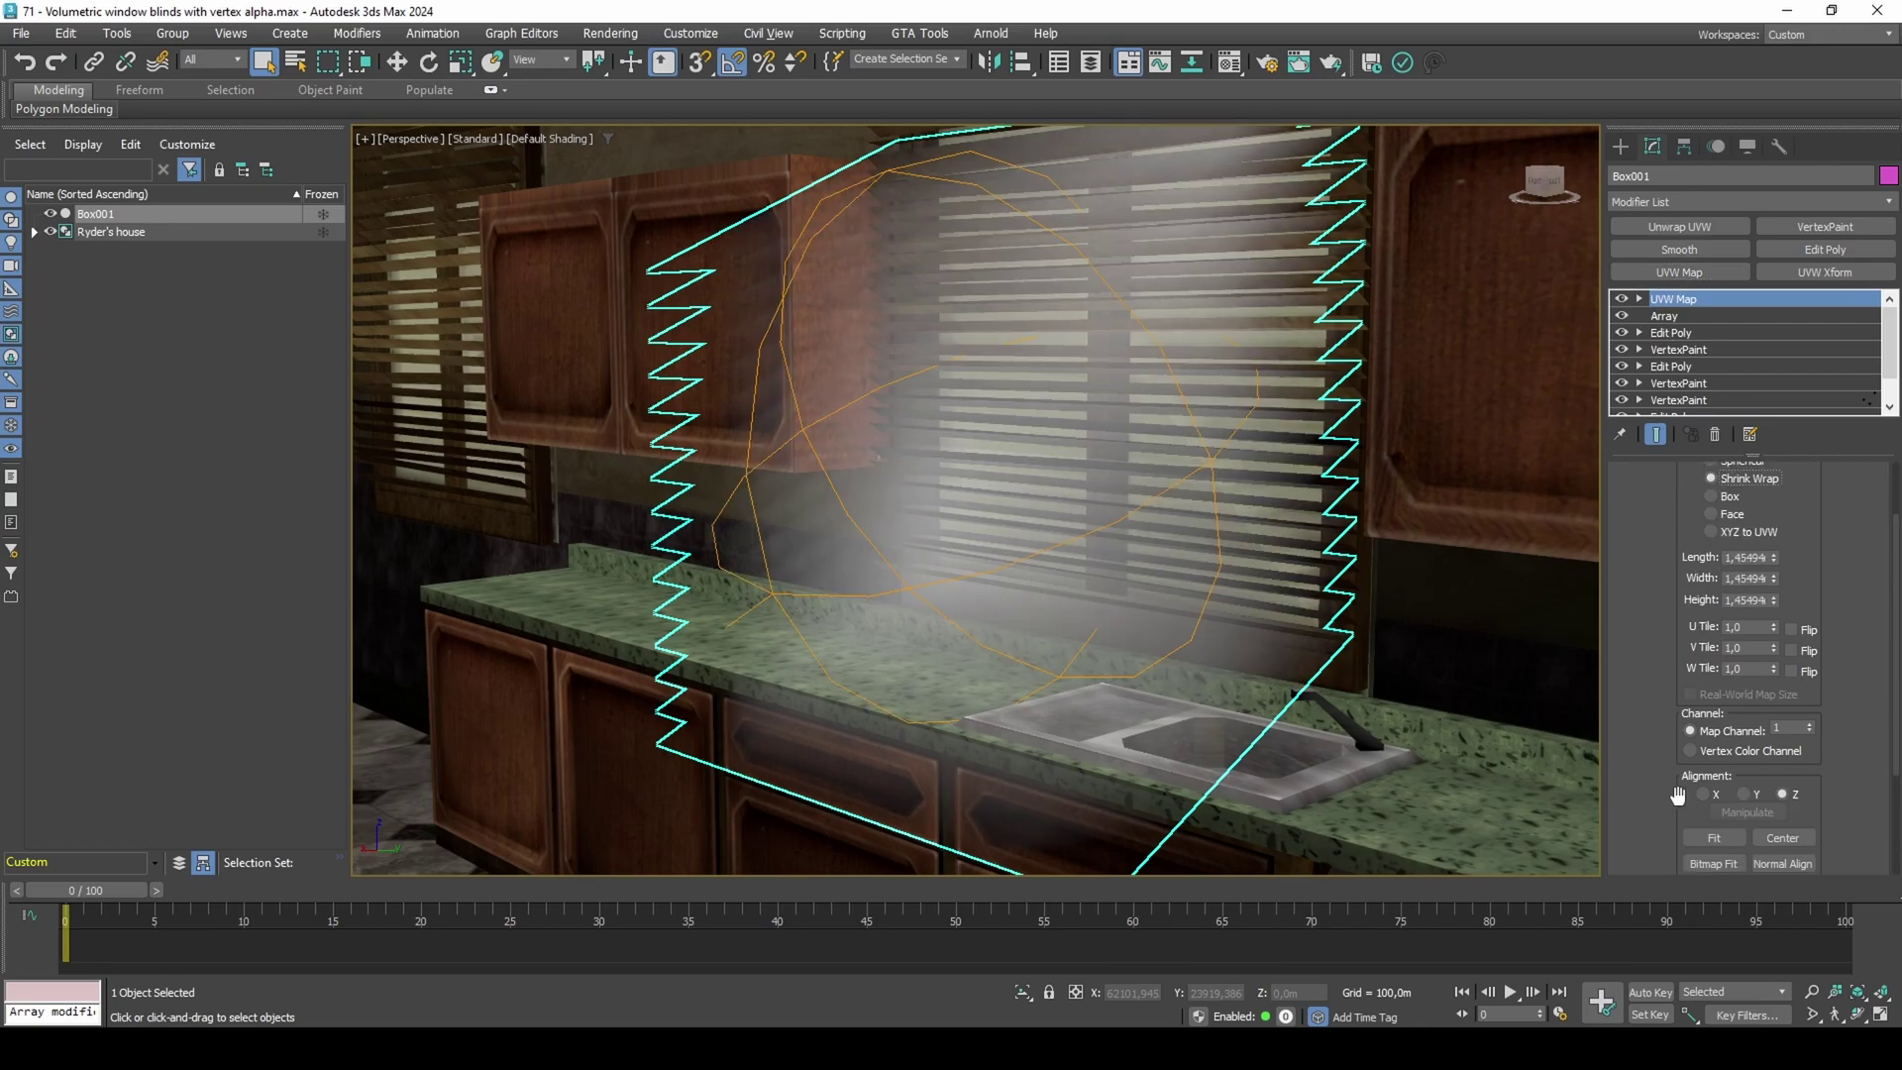
left_click(1703, 795)
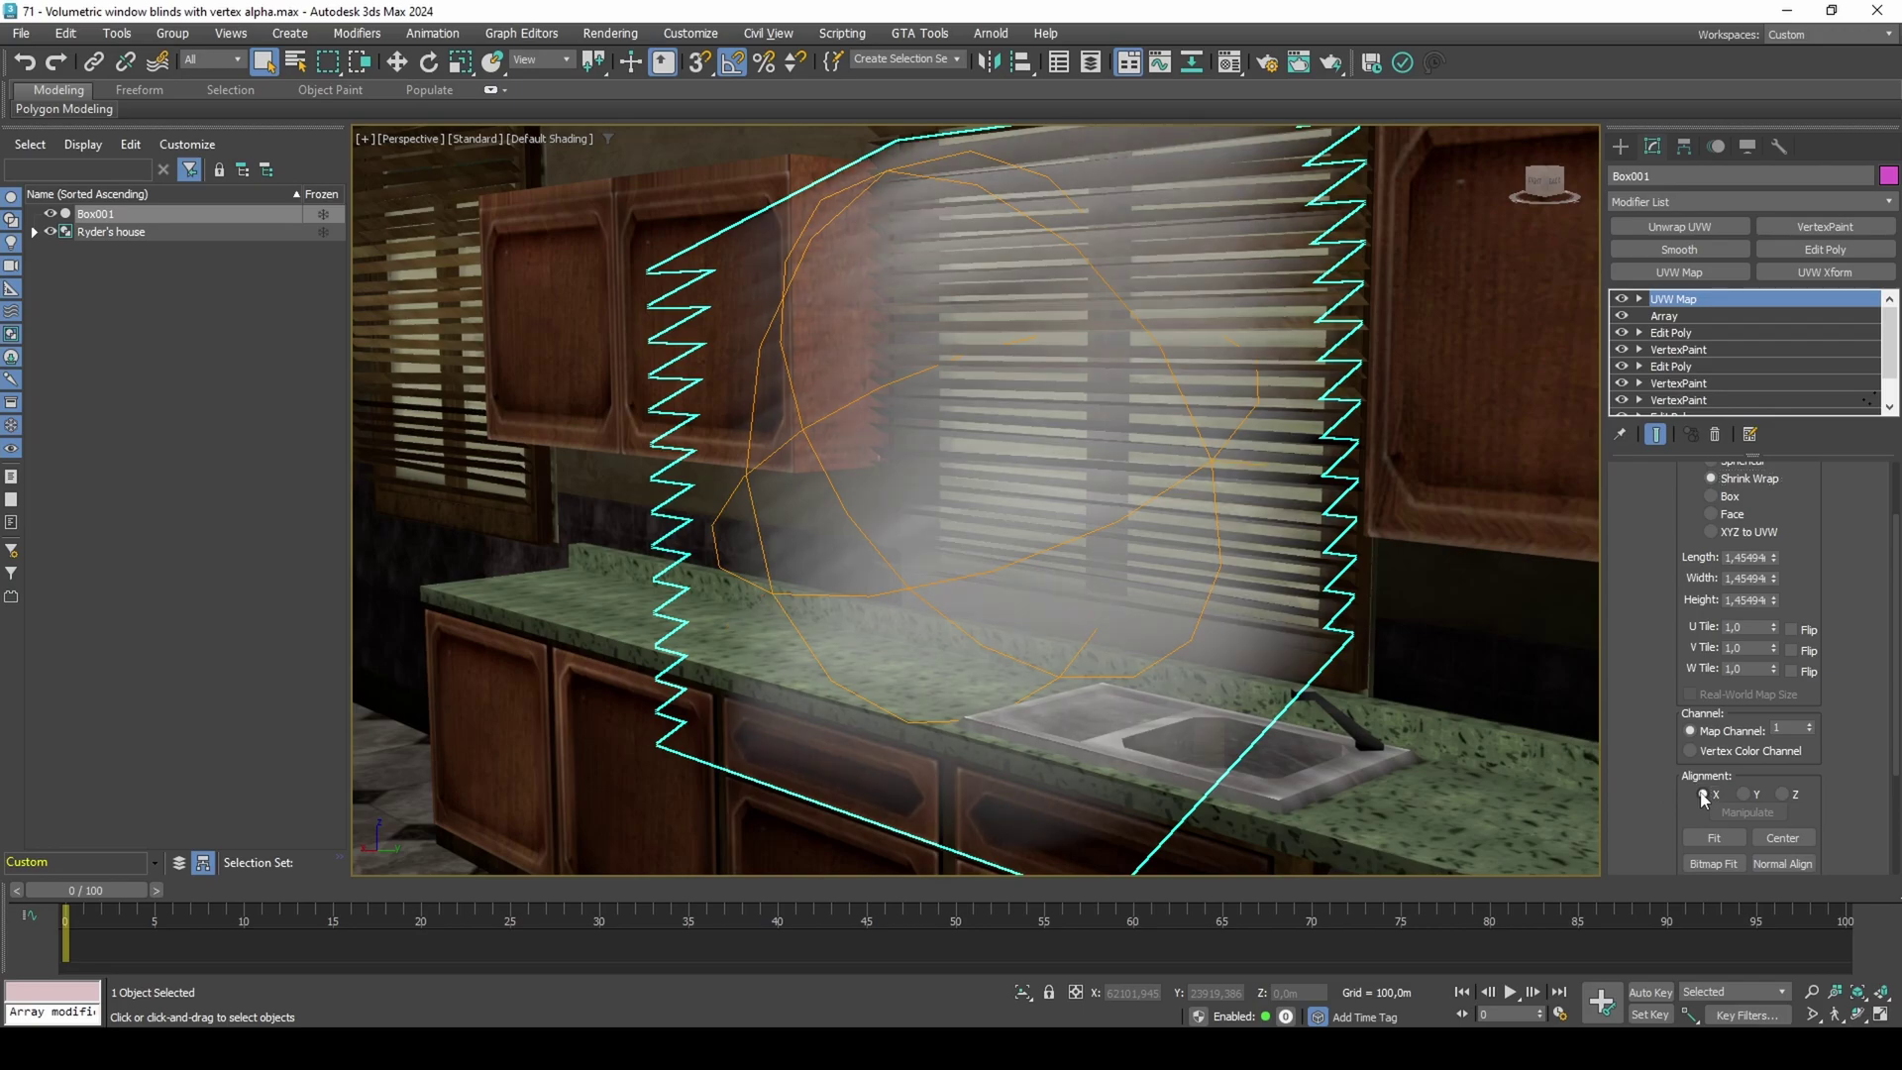
Add a UVW Xform modifier and animate its U Offset to 1,0 m at frame 100 with linear key tangents.
left_click(1825, 273)
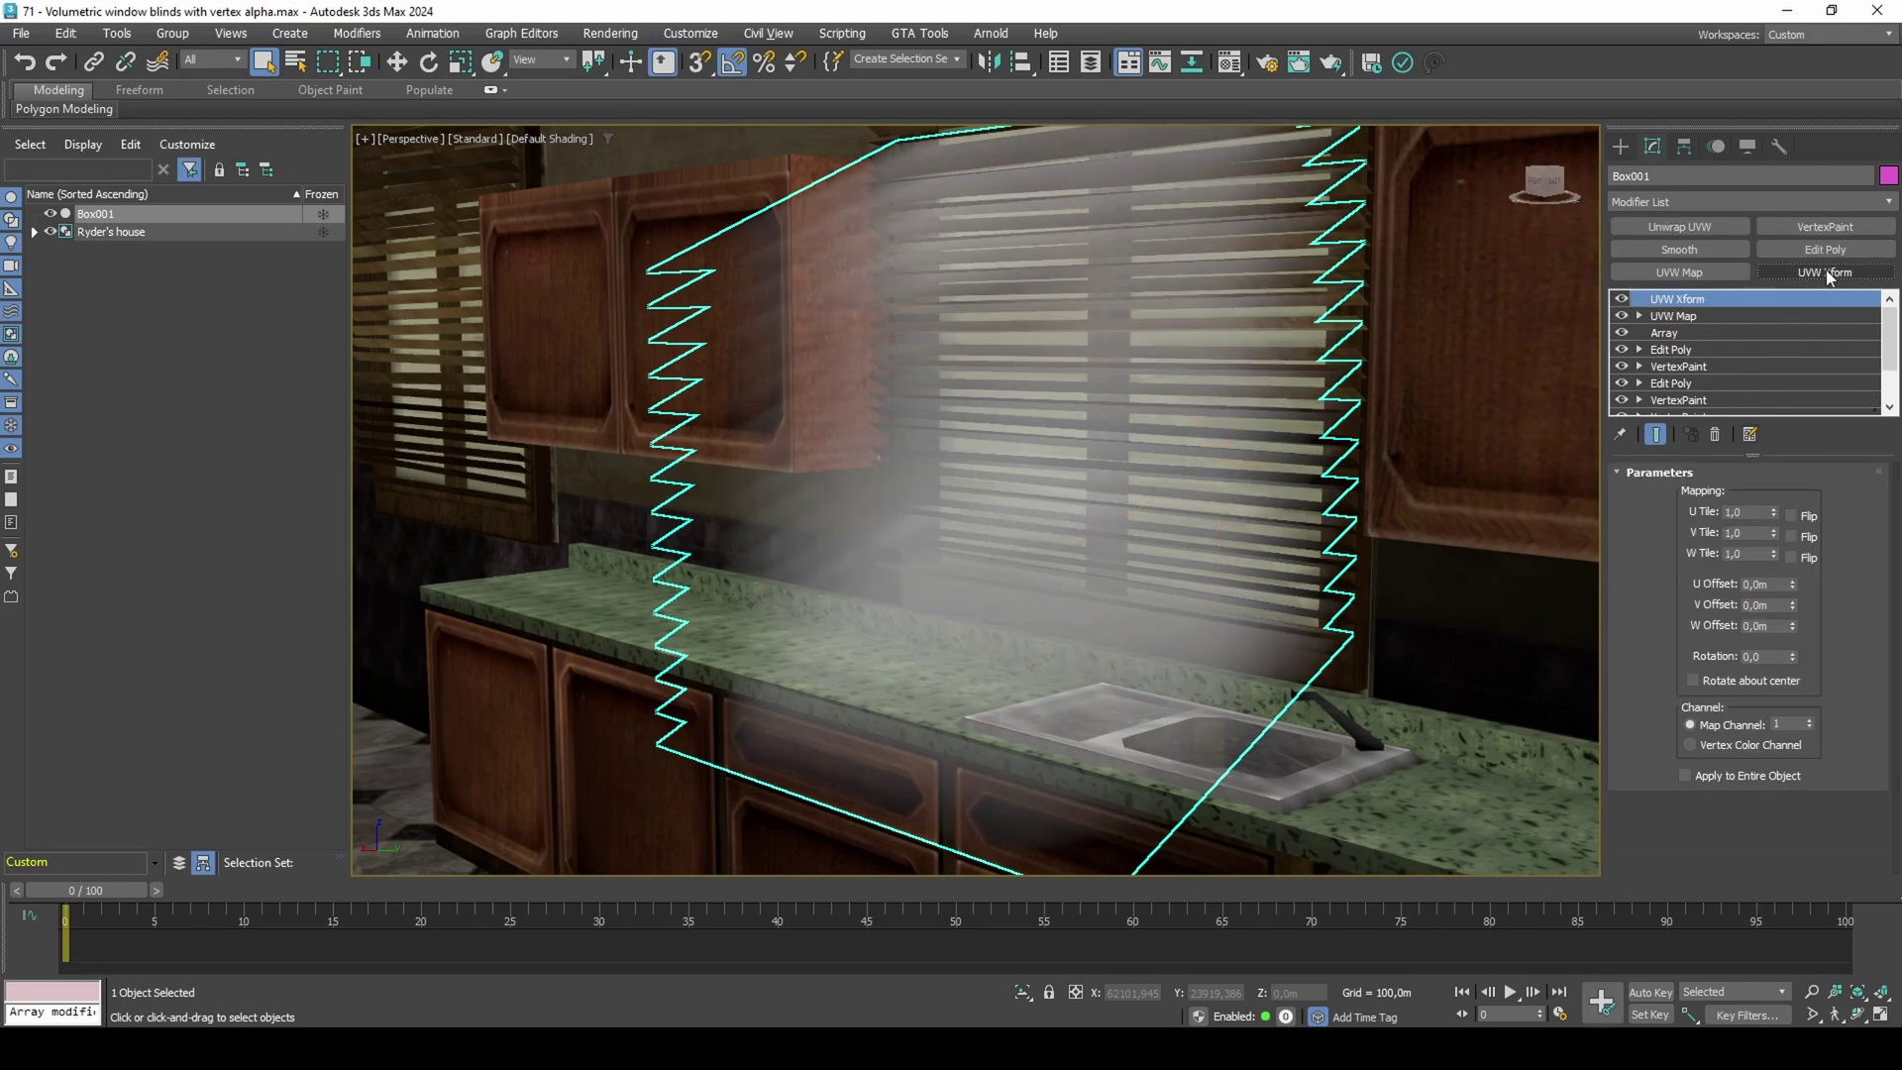
left_click(1866, 888)
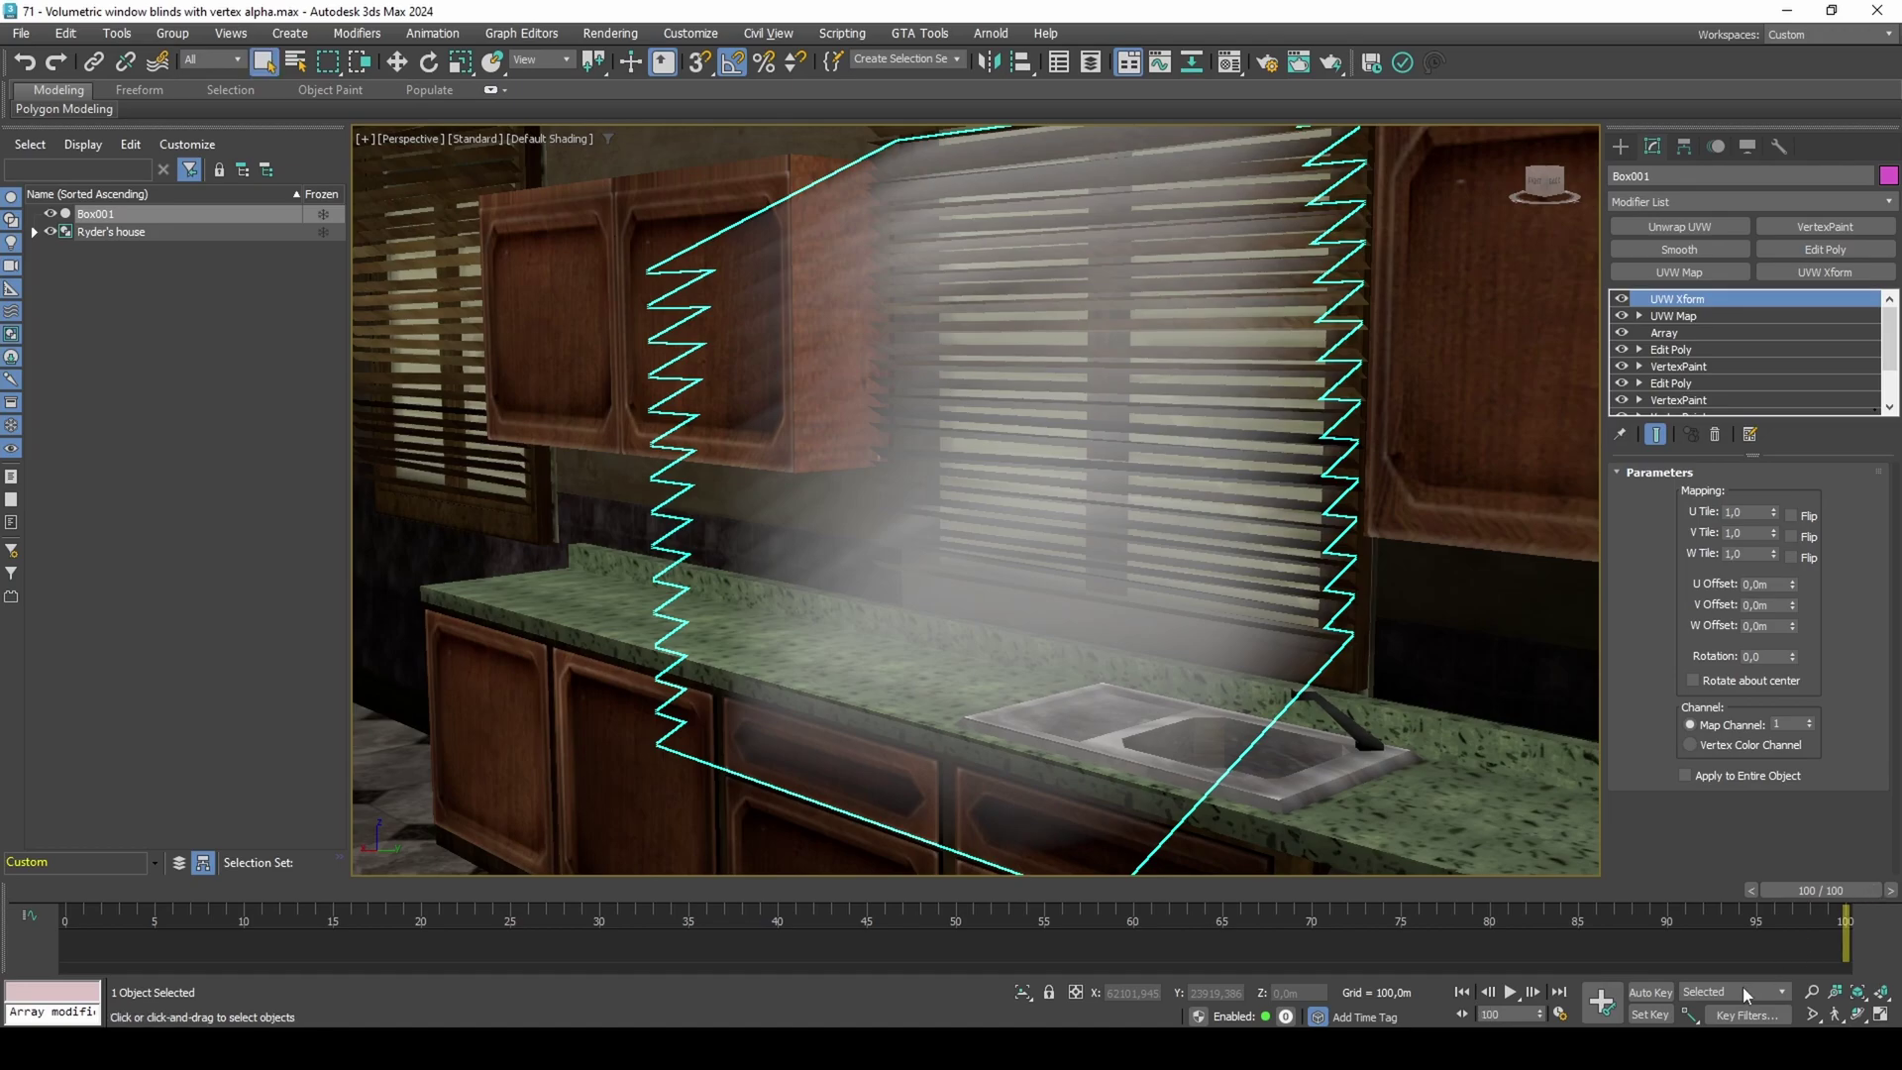
left_click(1693, 1013)
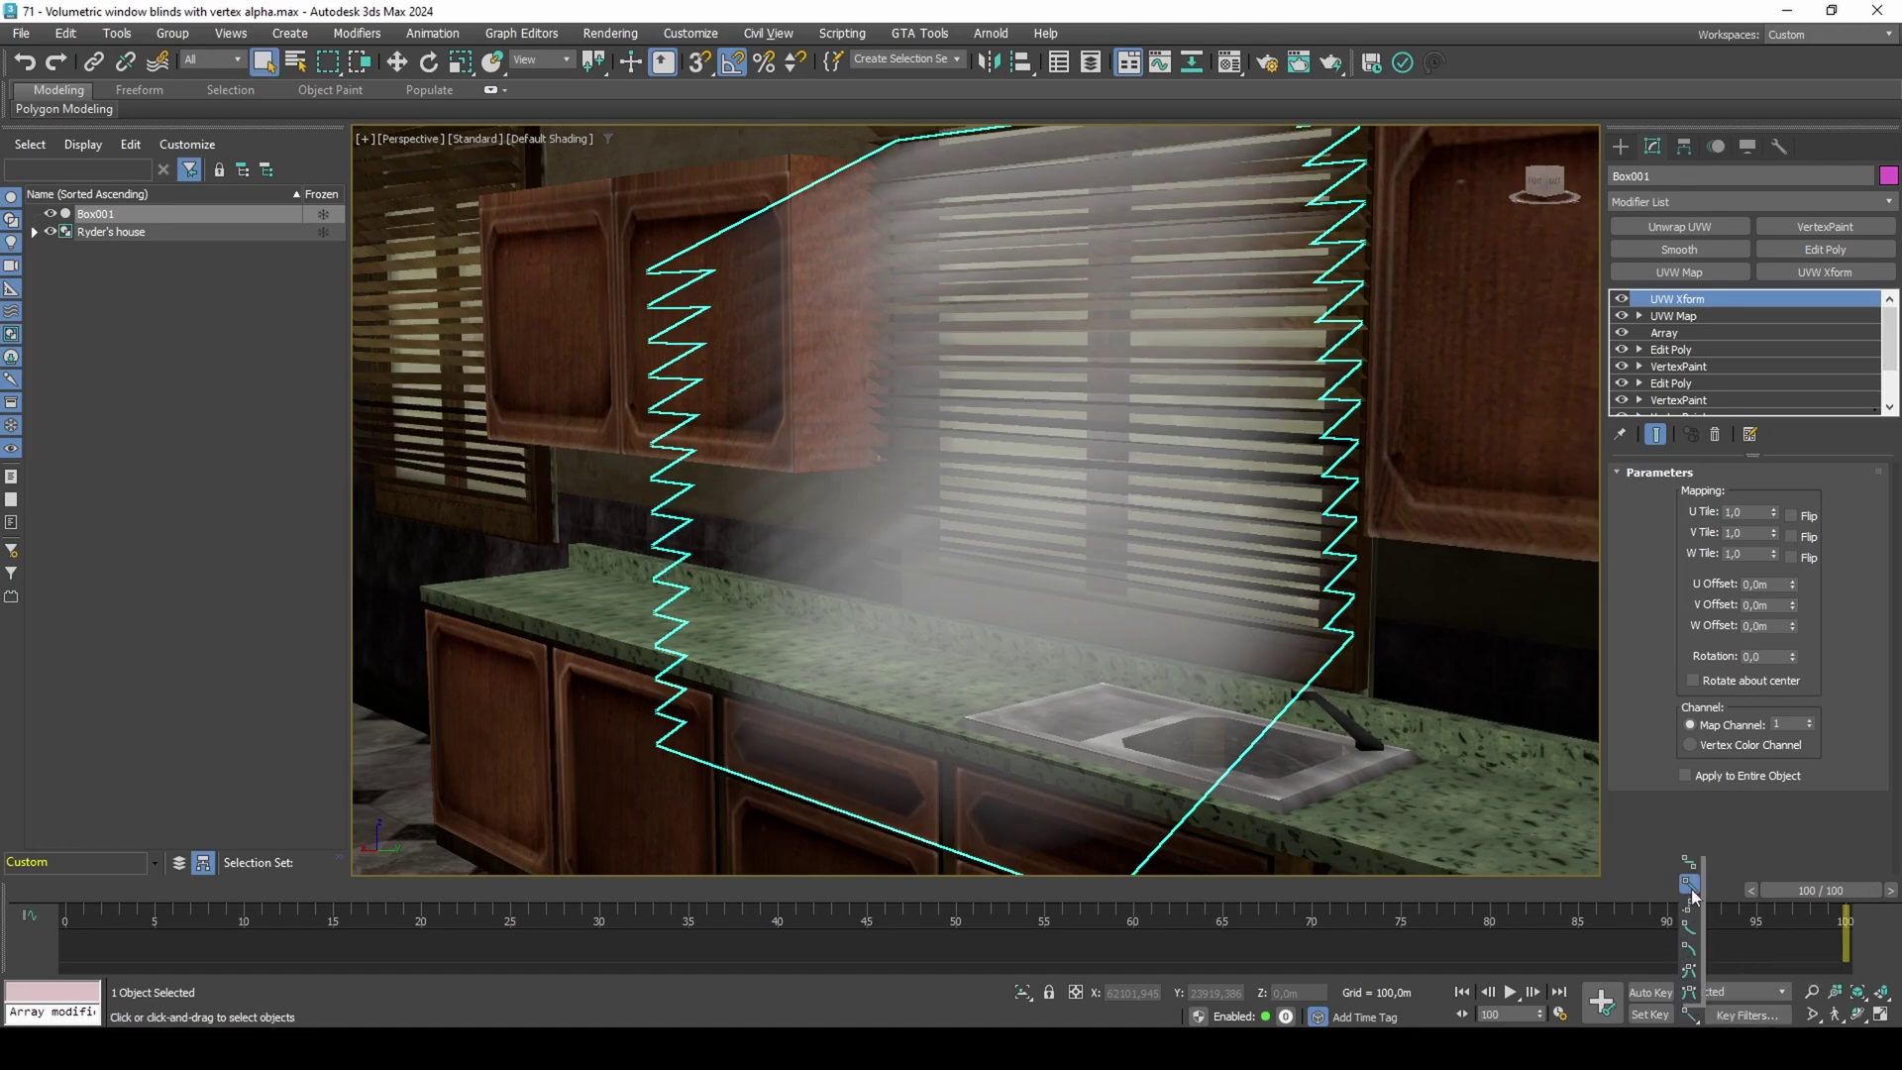
left_click(1649, 990)
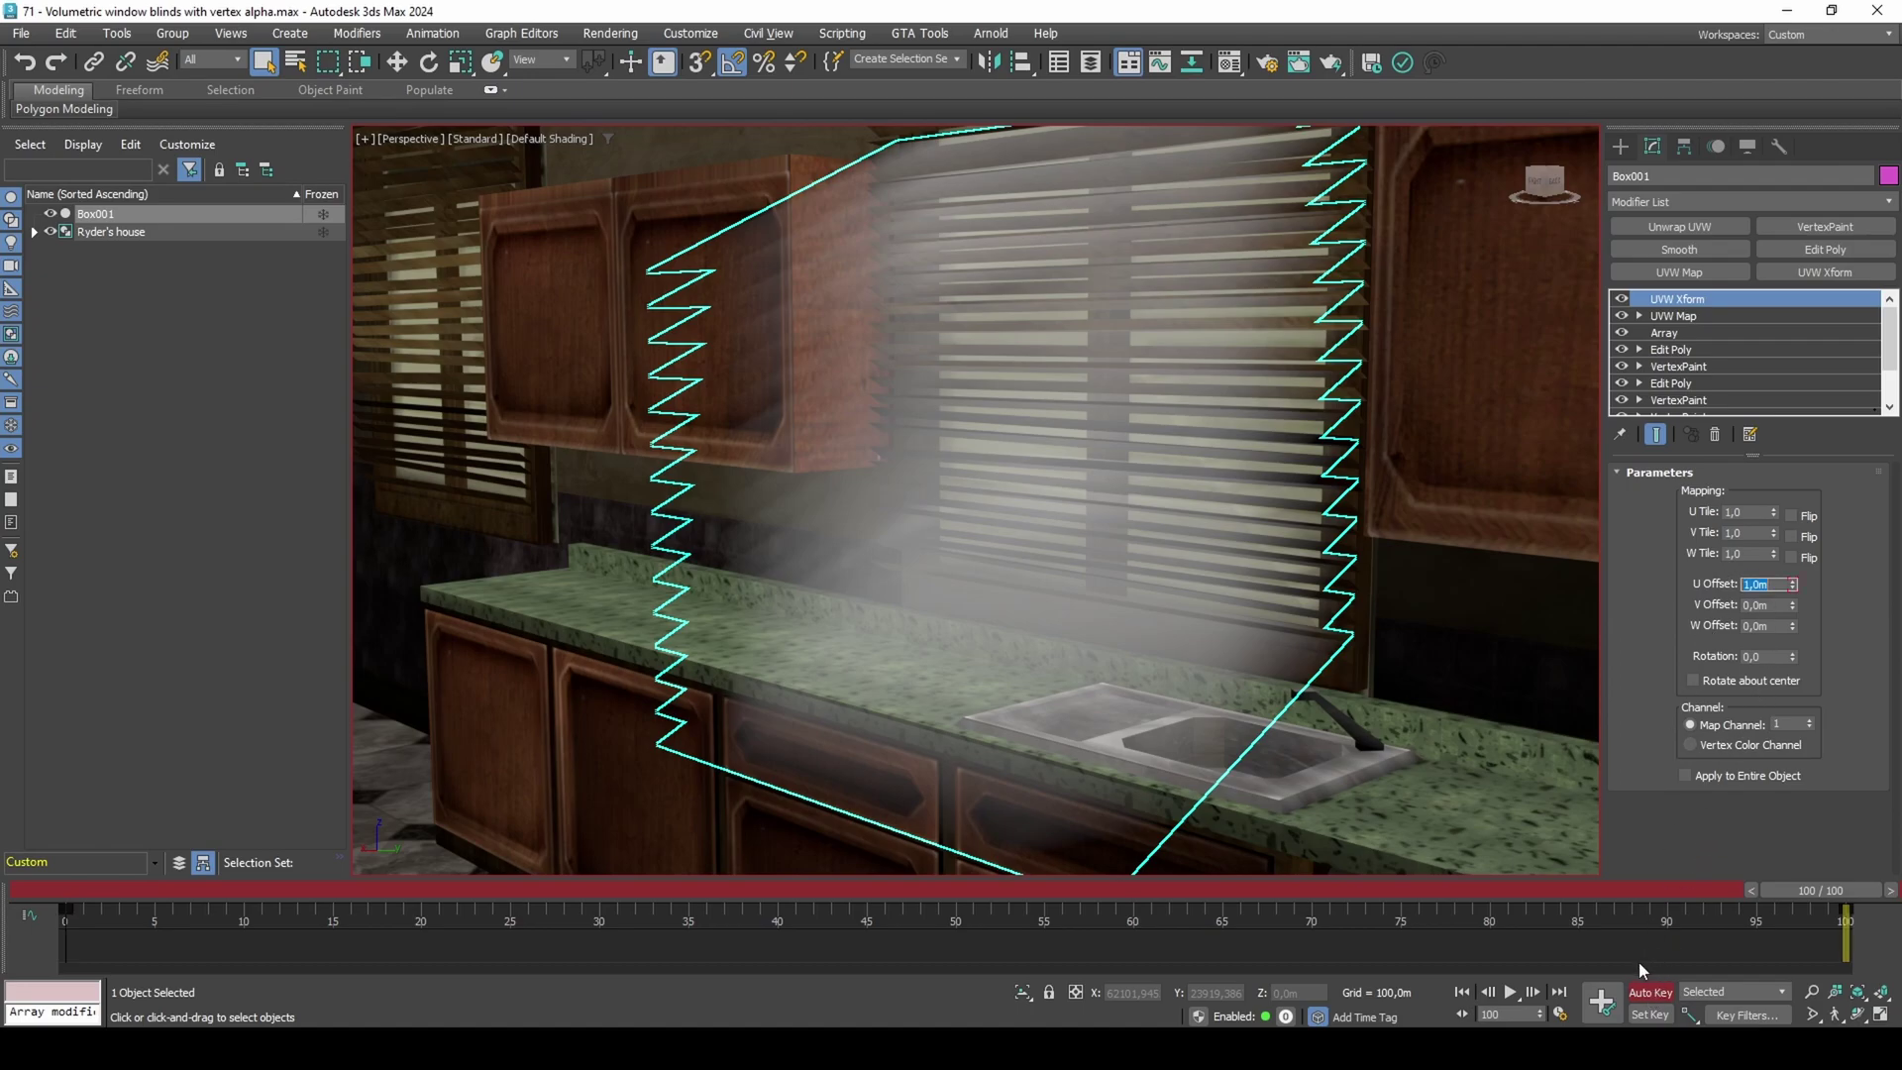
left_click(1641, 993)
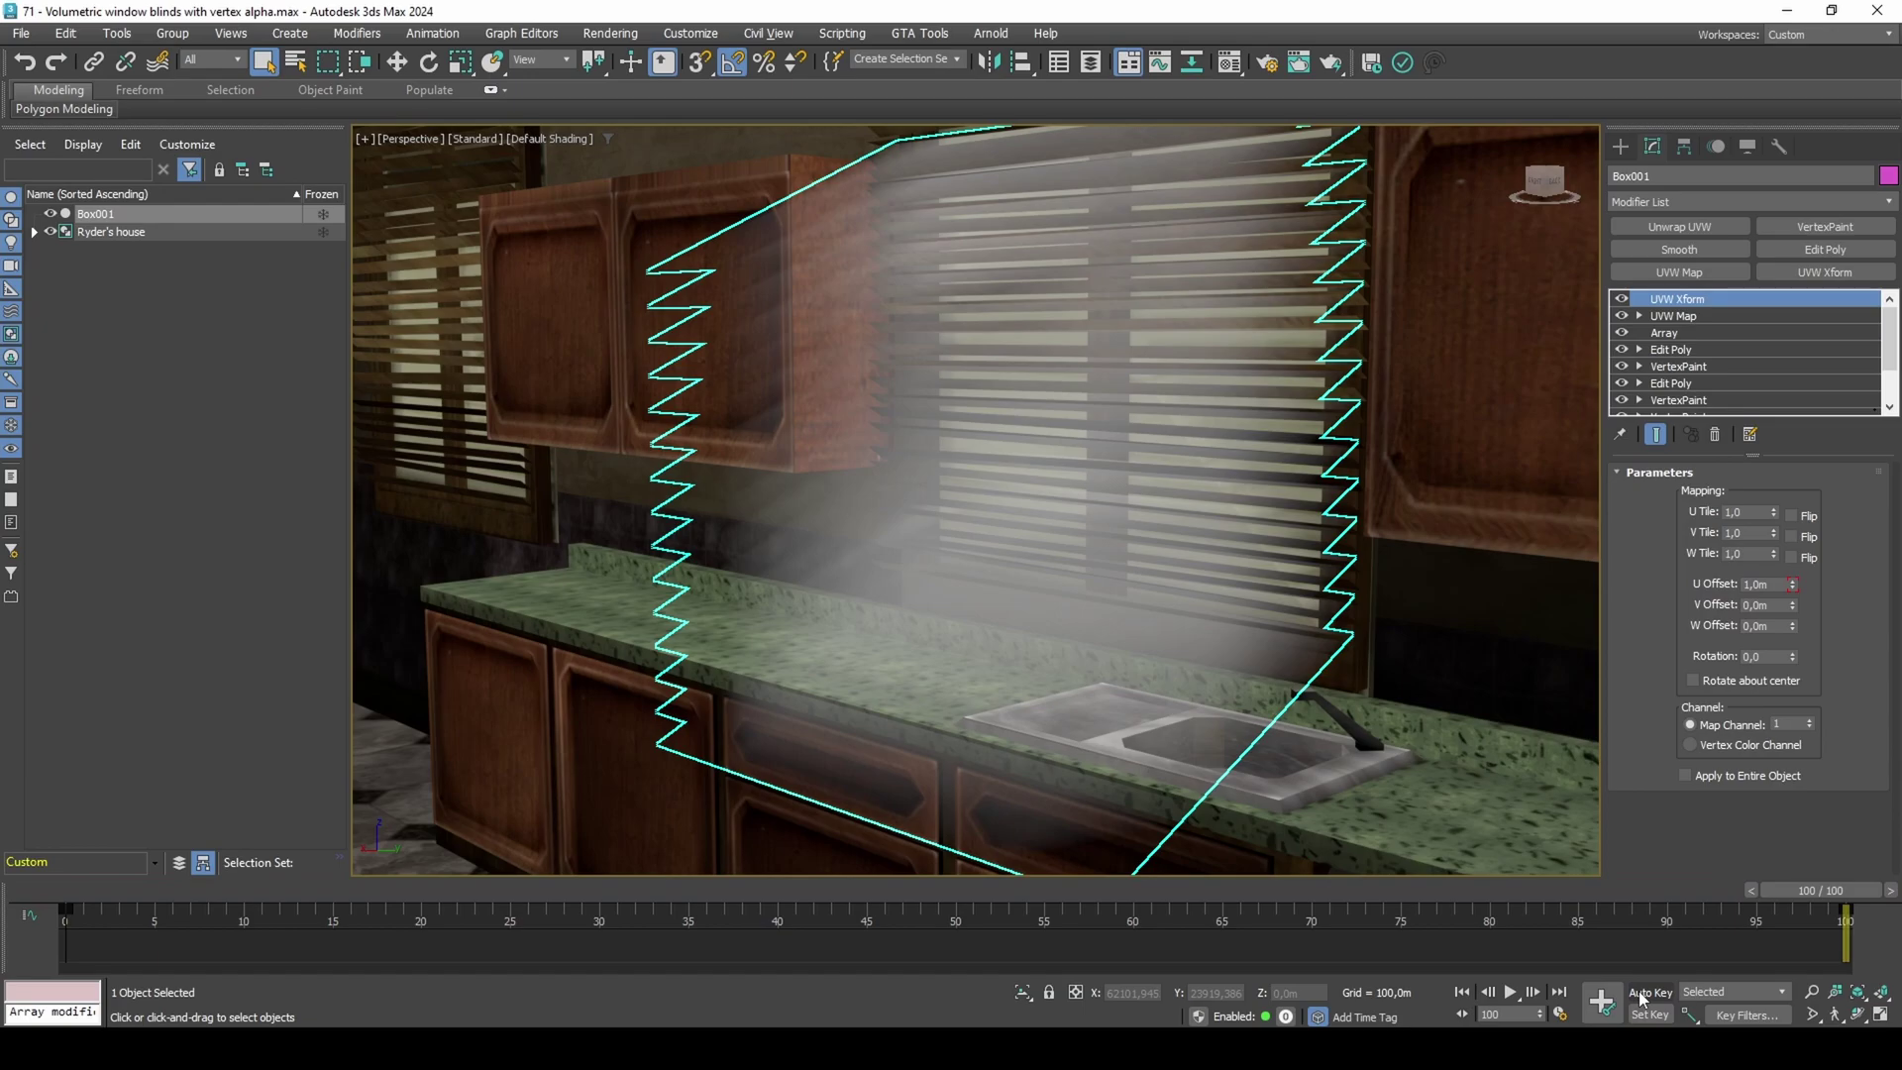
Play the animation and examine the moving light rays from both sides of the window.
left_click(1509, 992)
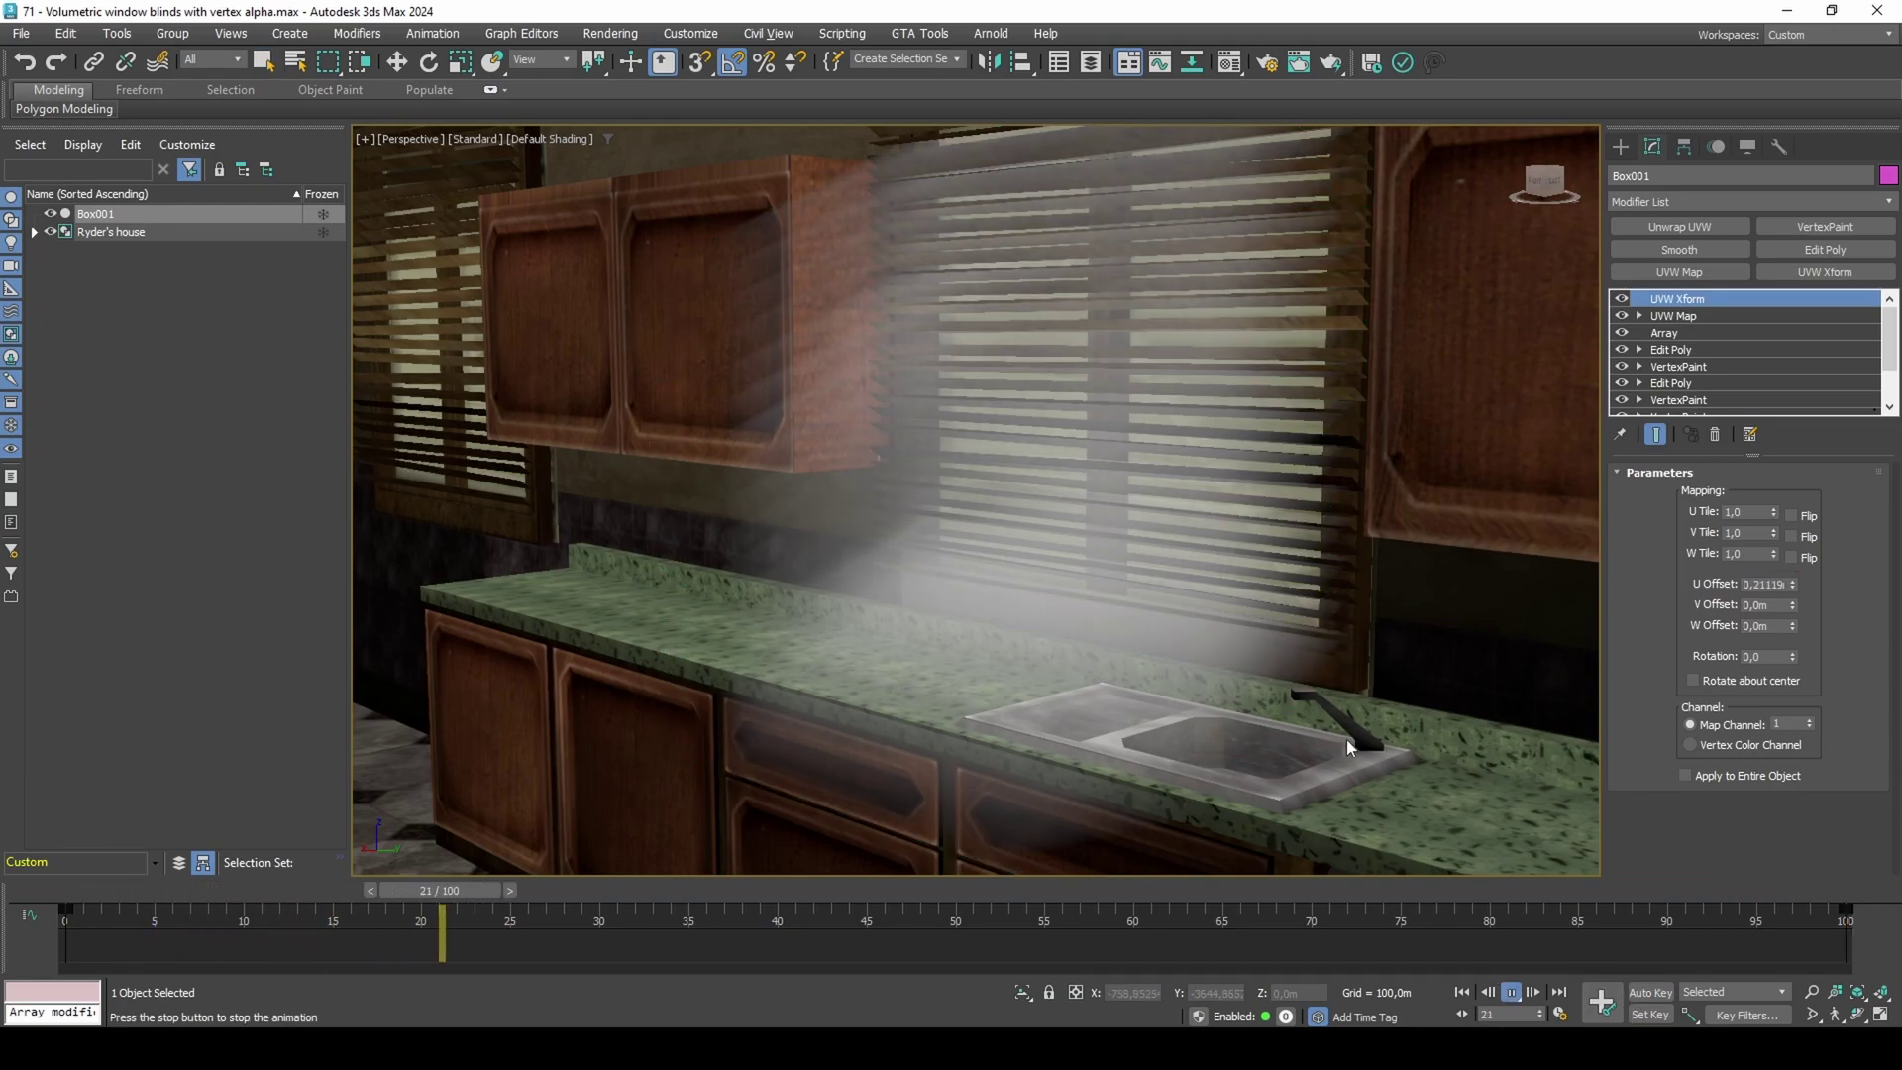
left_click_drag(1538, 183, 1644, 184)
middle_click_drag(894, 492, 1135, 499)
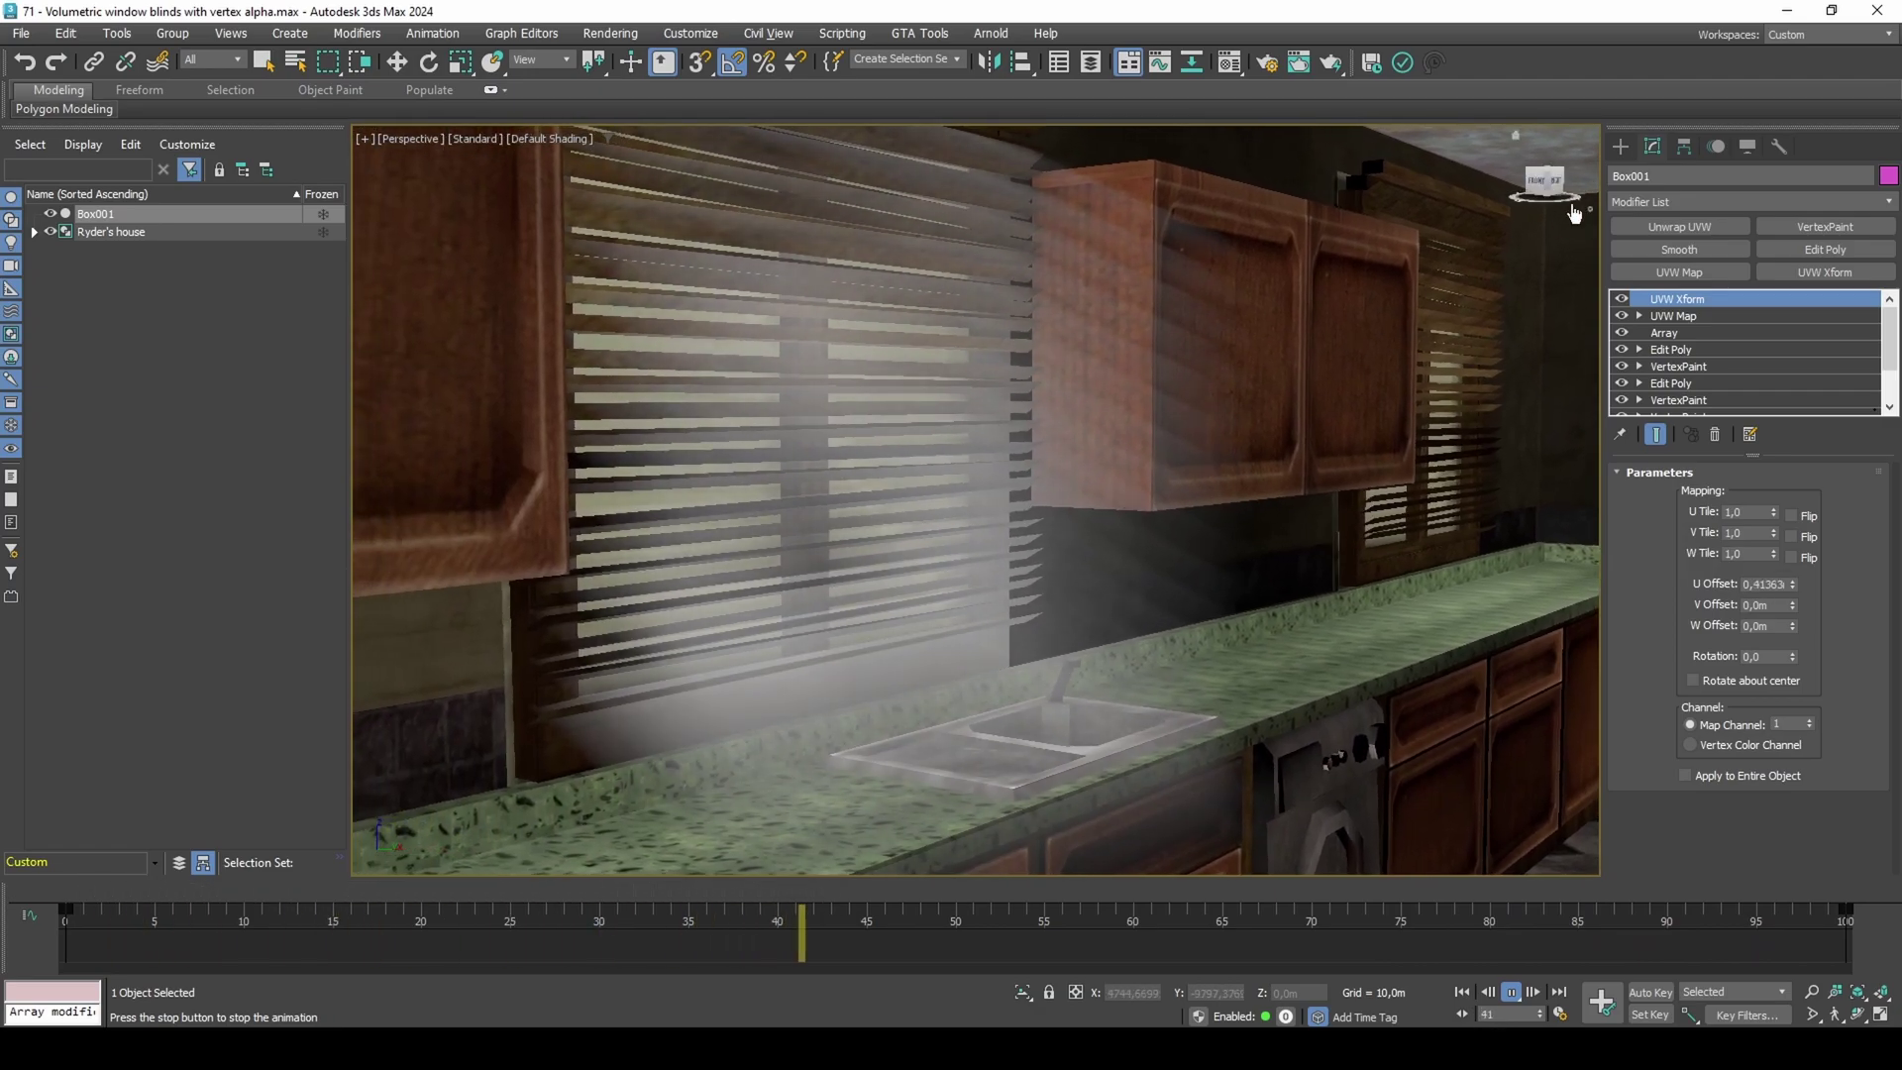
left_click_drag(1545, 193, 1474, 200)
middle_click_drag(1383, 319, 1169, 327)
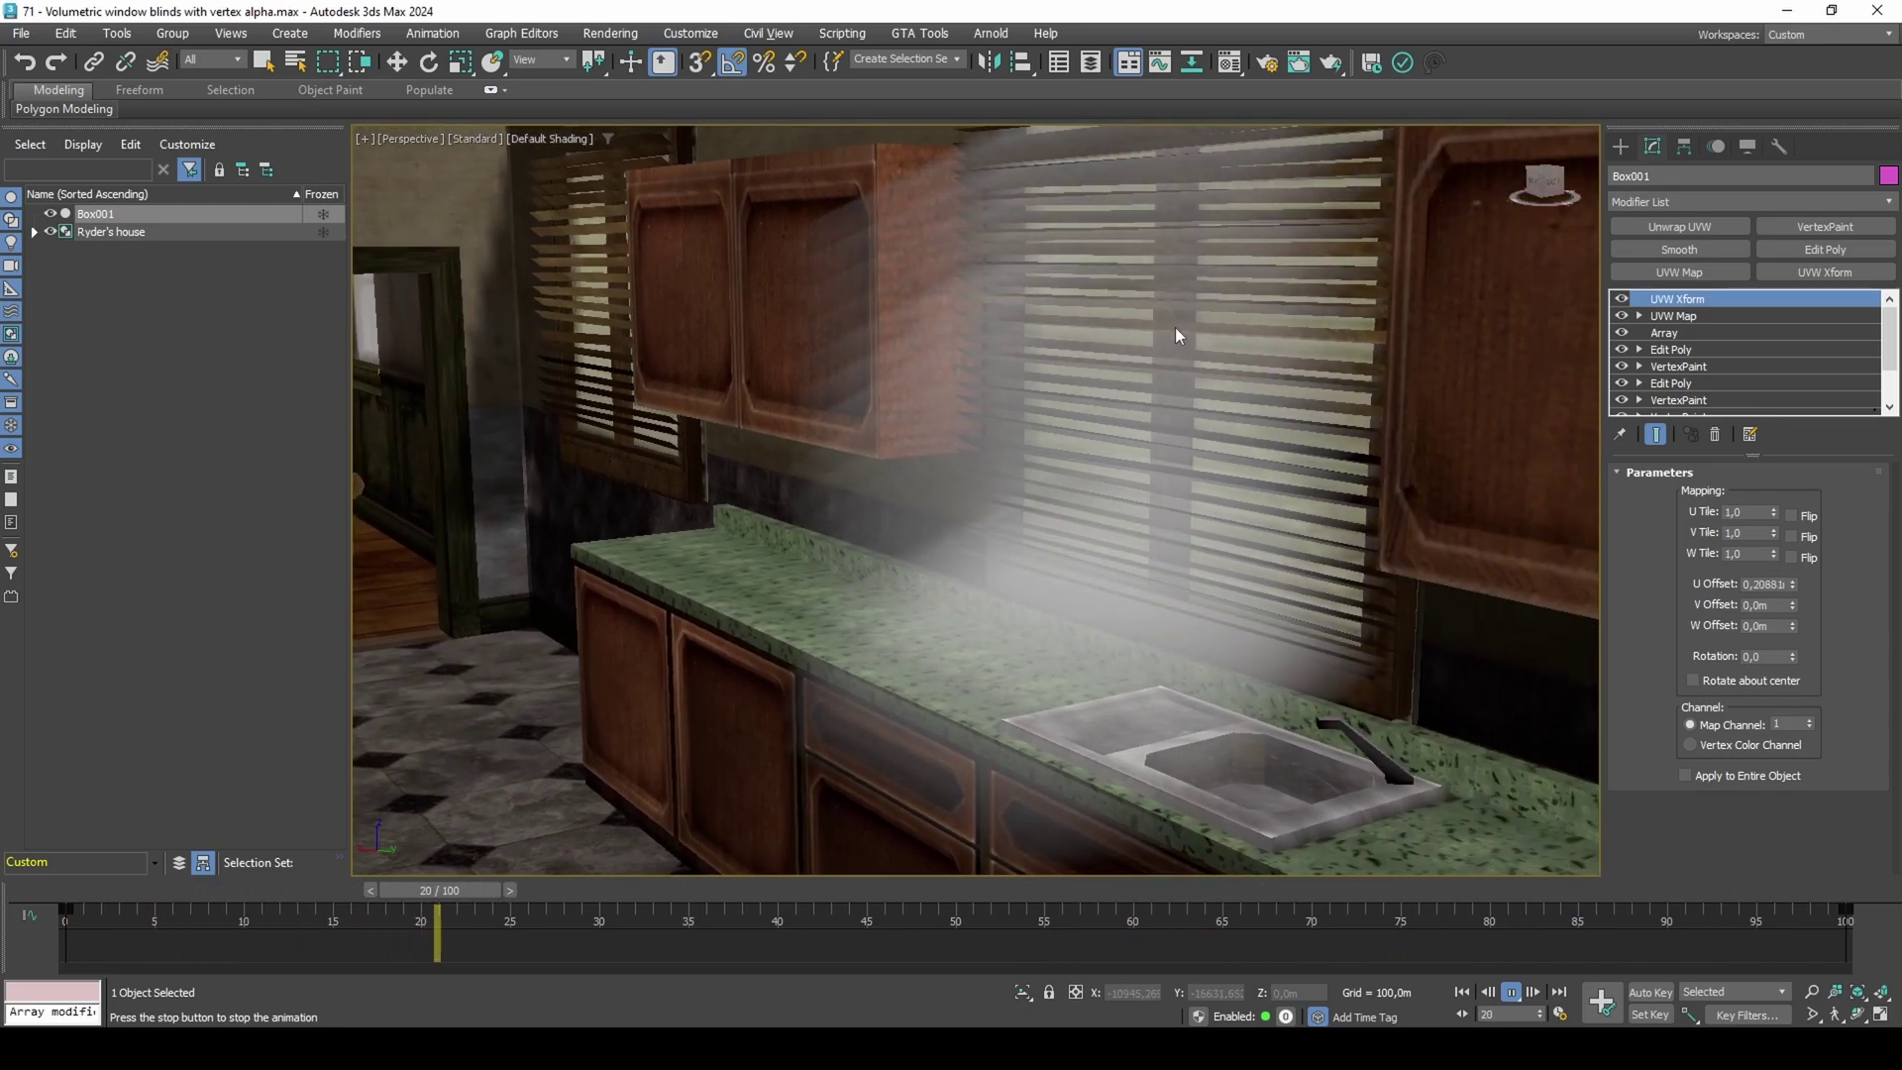
left_click(1512, 991)
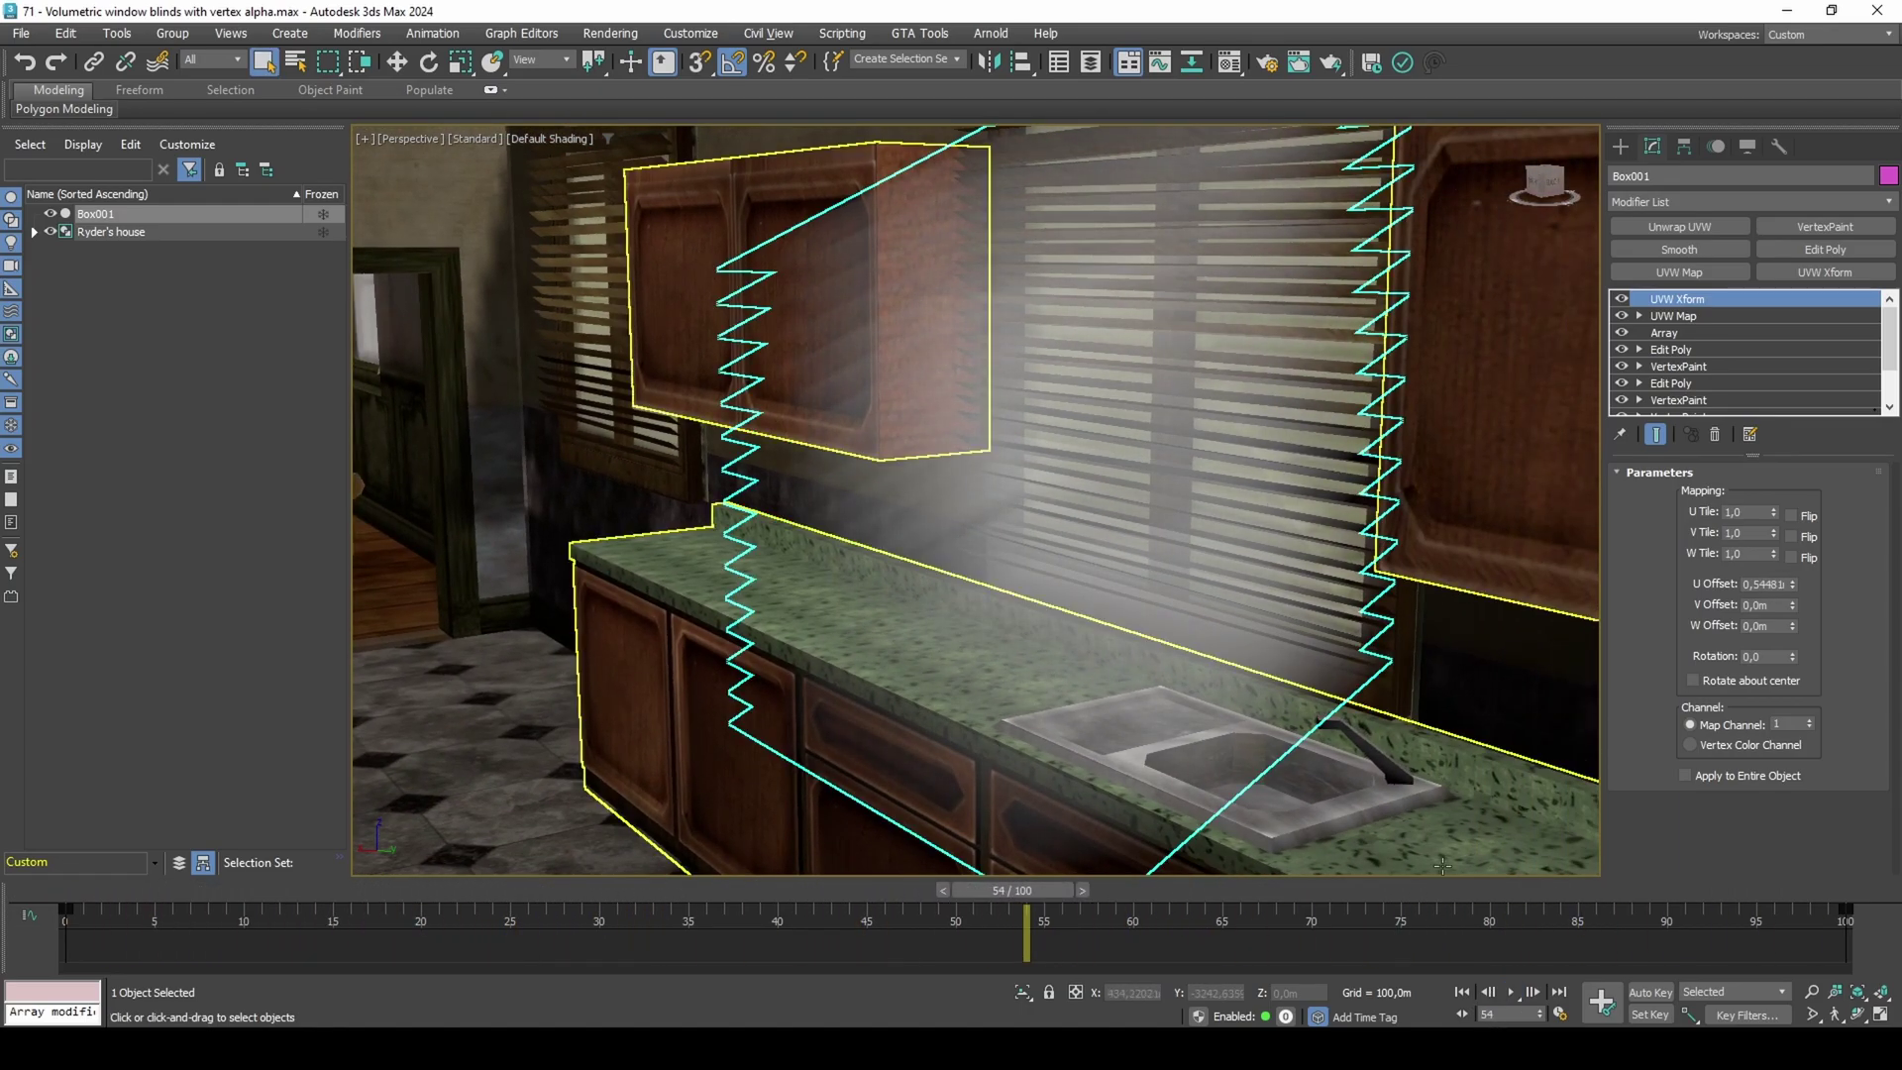
Extend the animation's end time to frame 200 and move the U Offset's end key to frame 200.
left_click(1558, 1014)
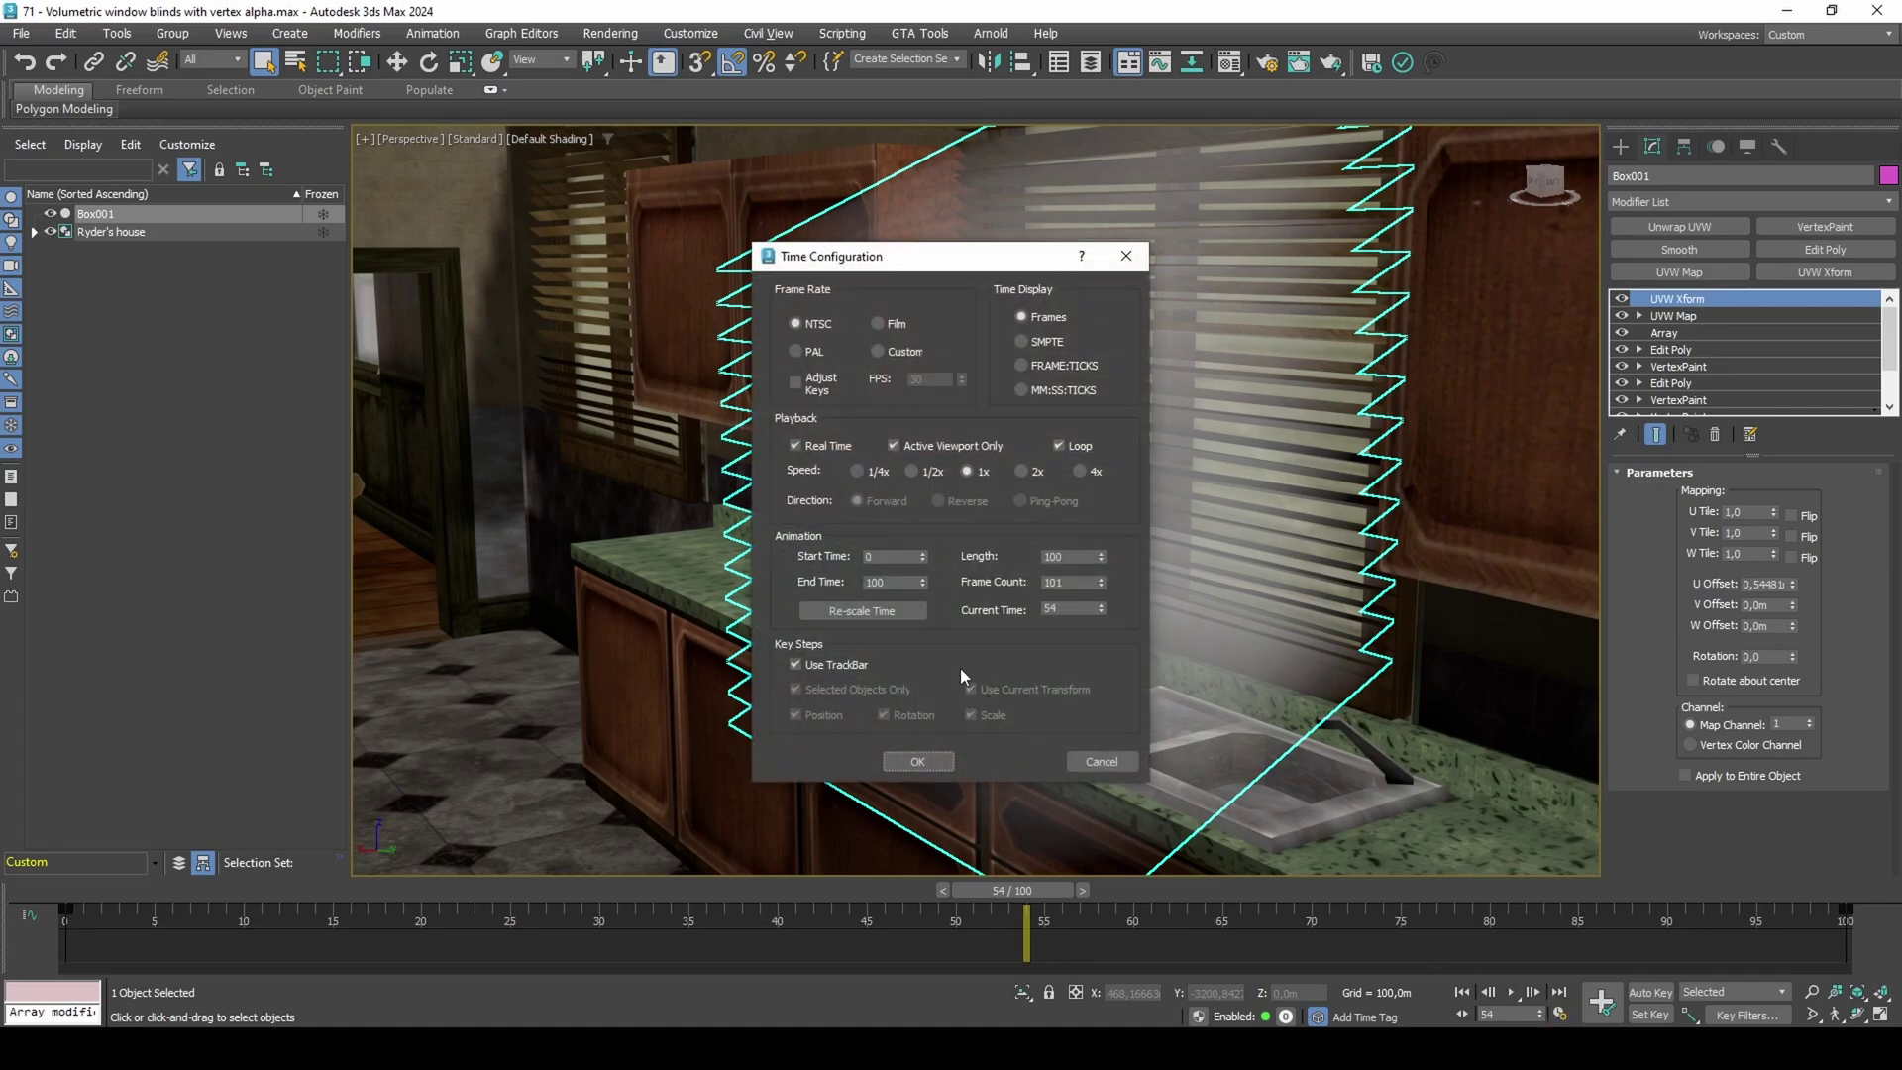
left_click(908, 760)
left_click_drag(958, 922, 998, 921)
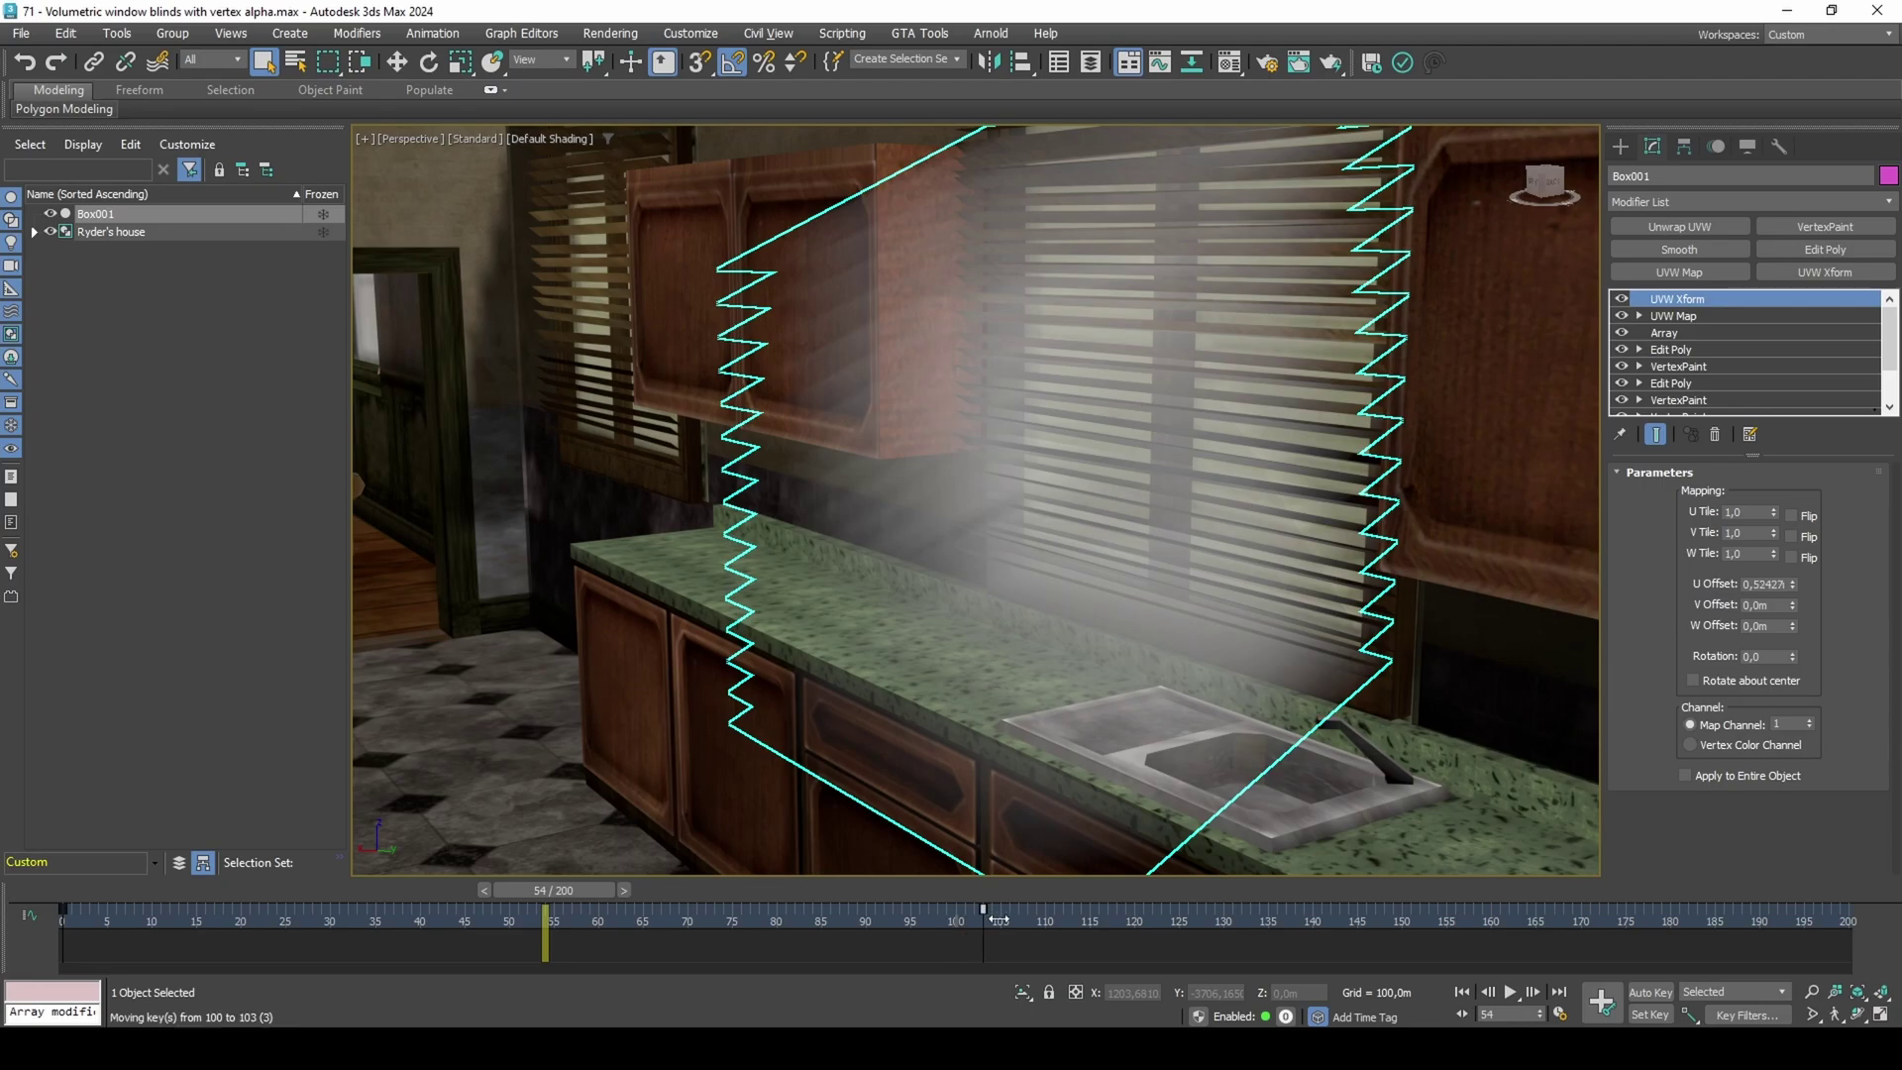
left_click_drag(1848, 935, 1848, 936)
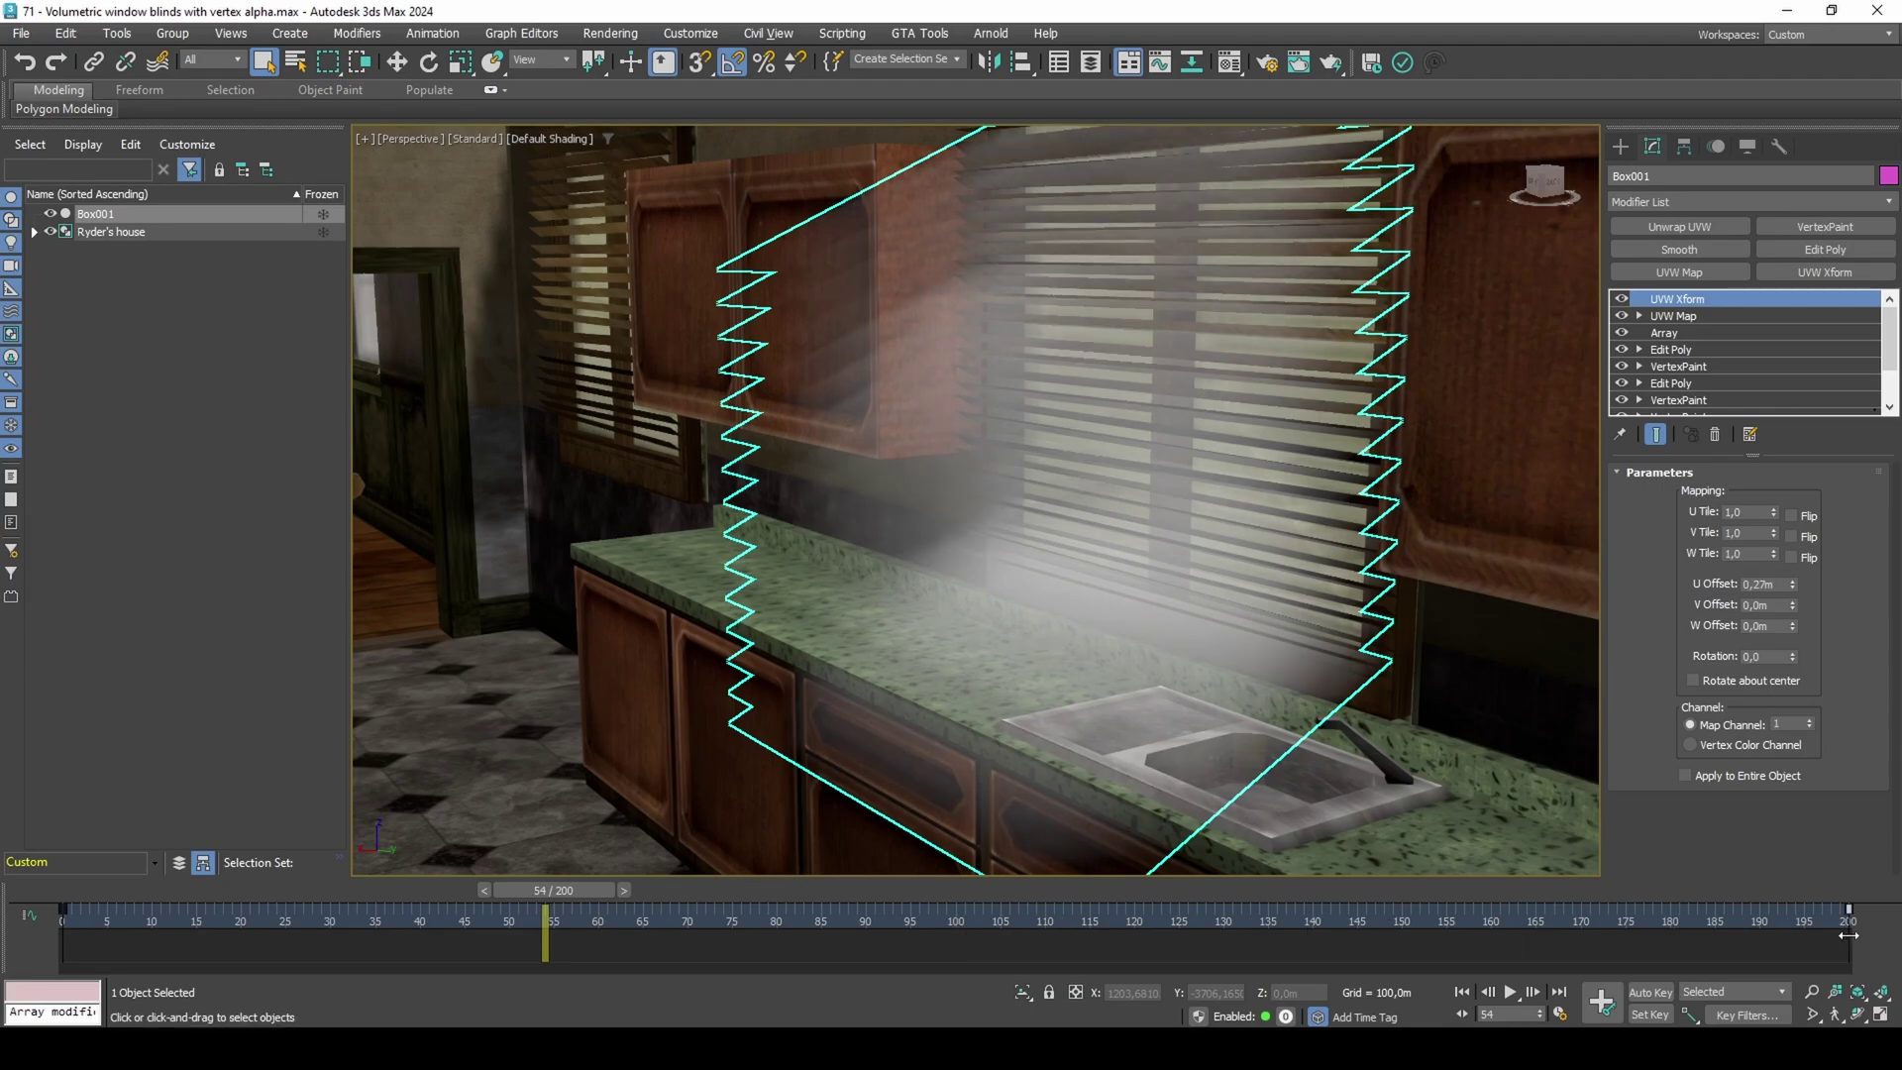
Play the slowed animation and inspect the light rays from lower and higher viewing angles.
key("slash")
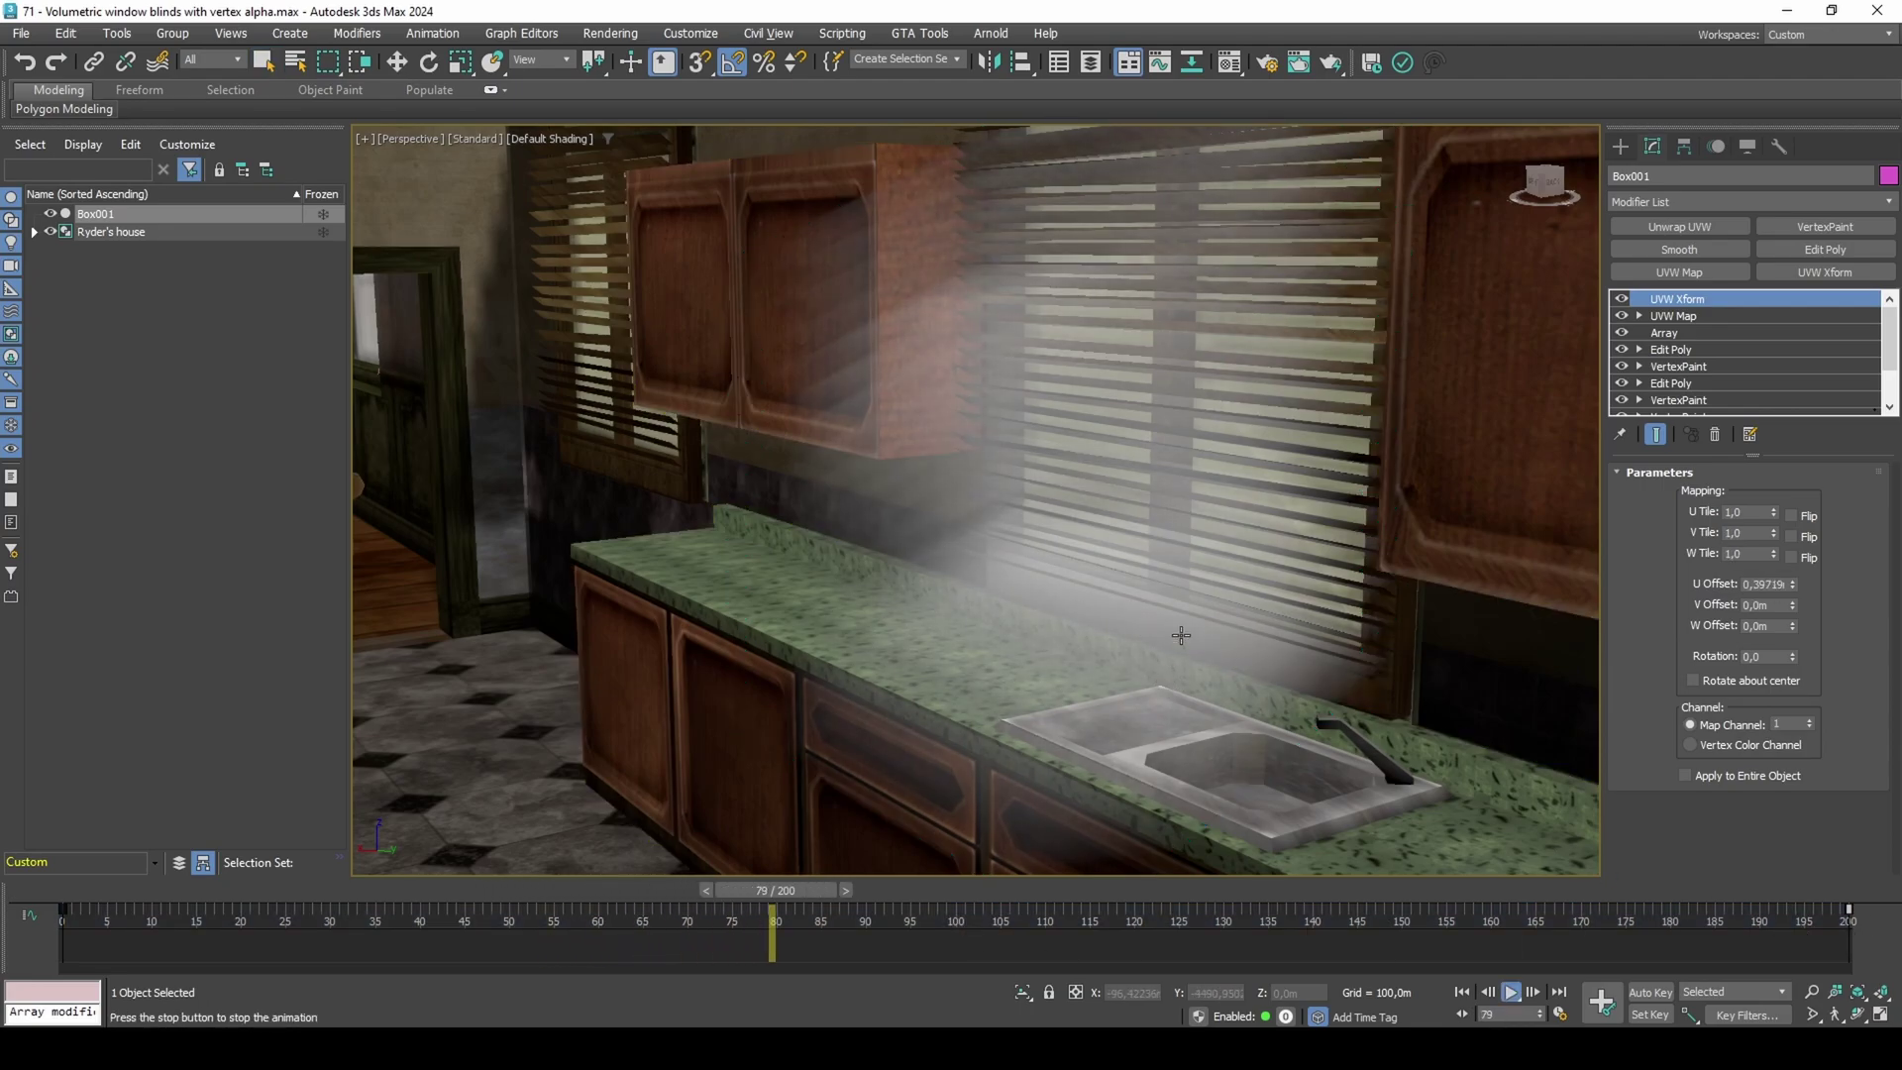
left_click_drag(1543, 184, 1595, 176)
middle_click_drag(986, 516, 871, 554, "alt")
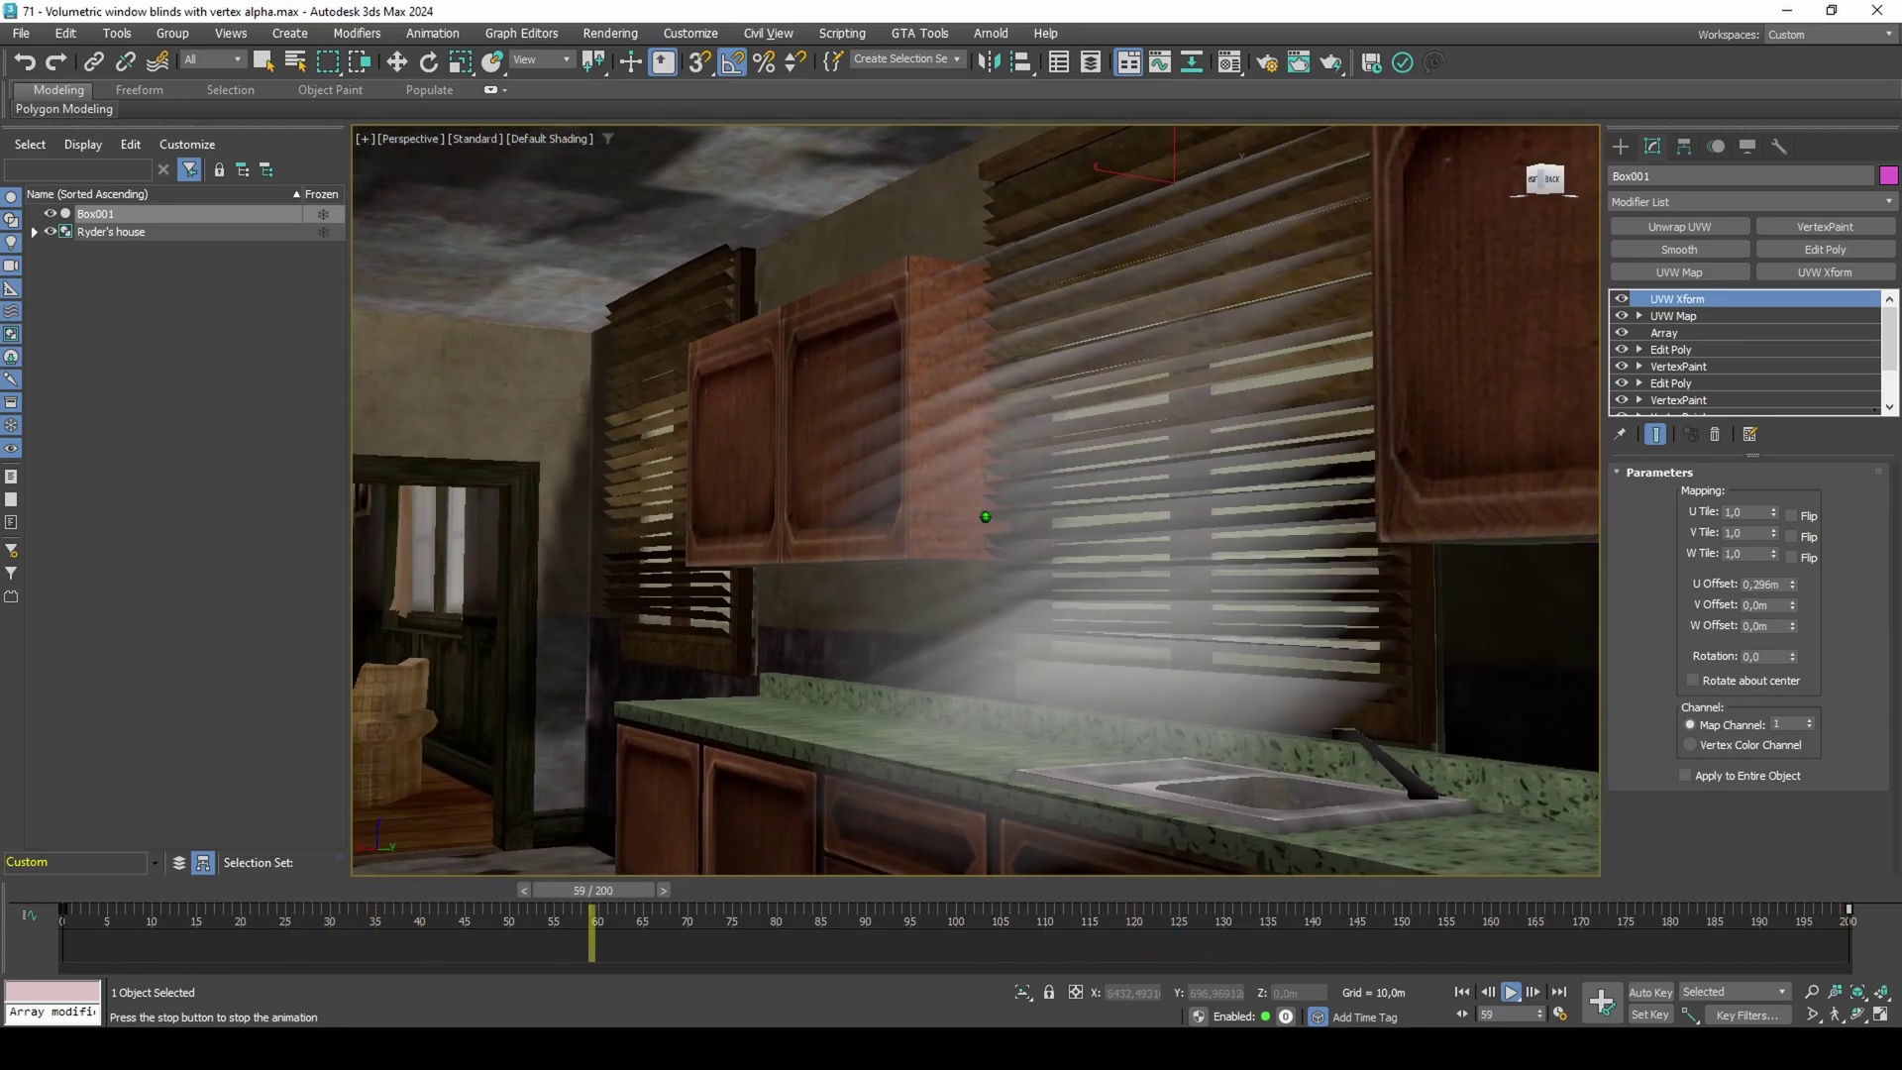
mouse_move(1545, 181)
left_mouse_down()
mouse_move(1522, 192)
mouse_move(1556, 188)
left_mouse_up()
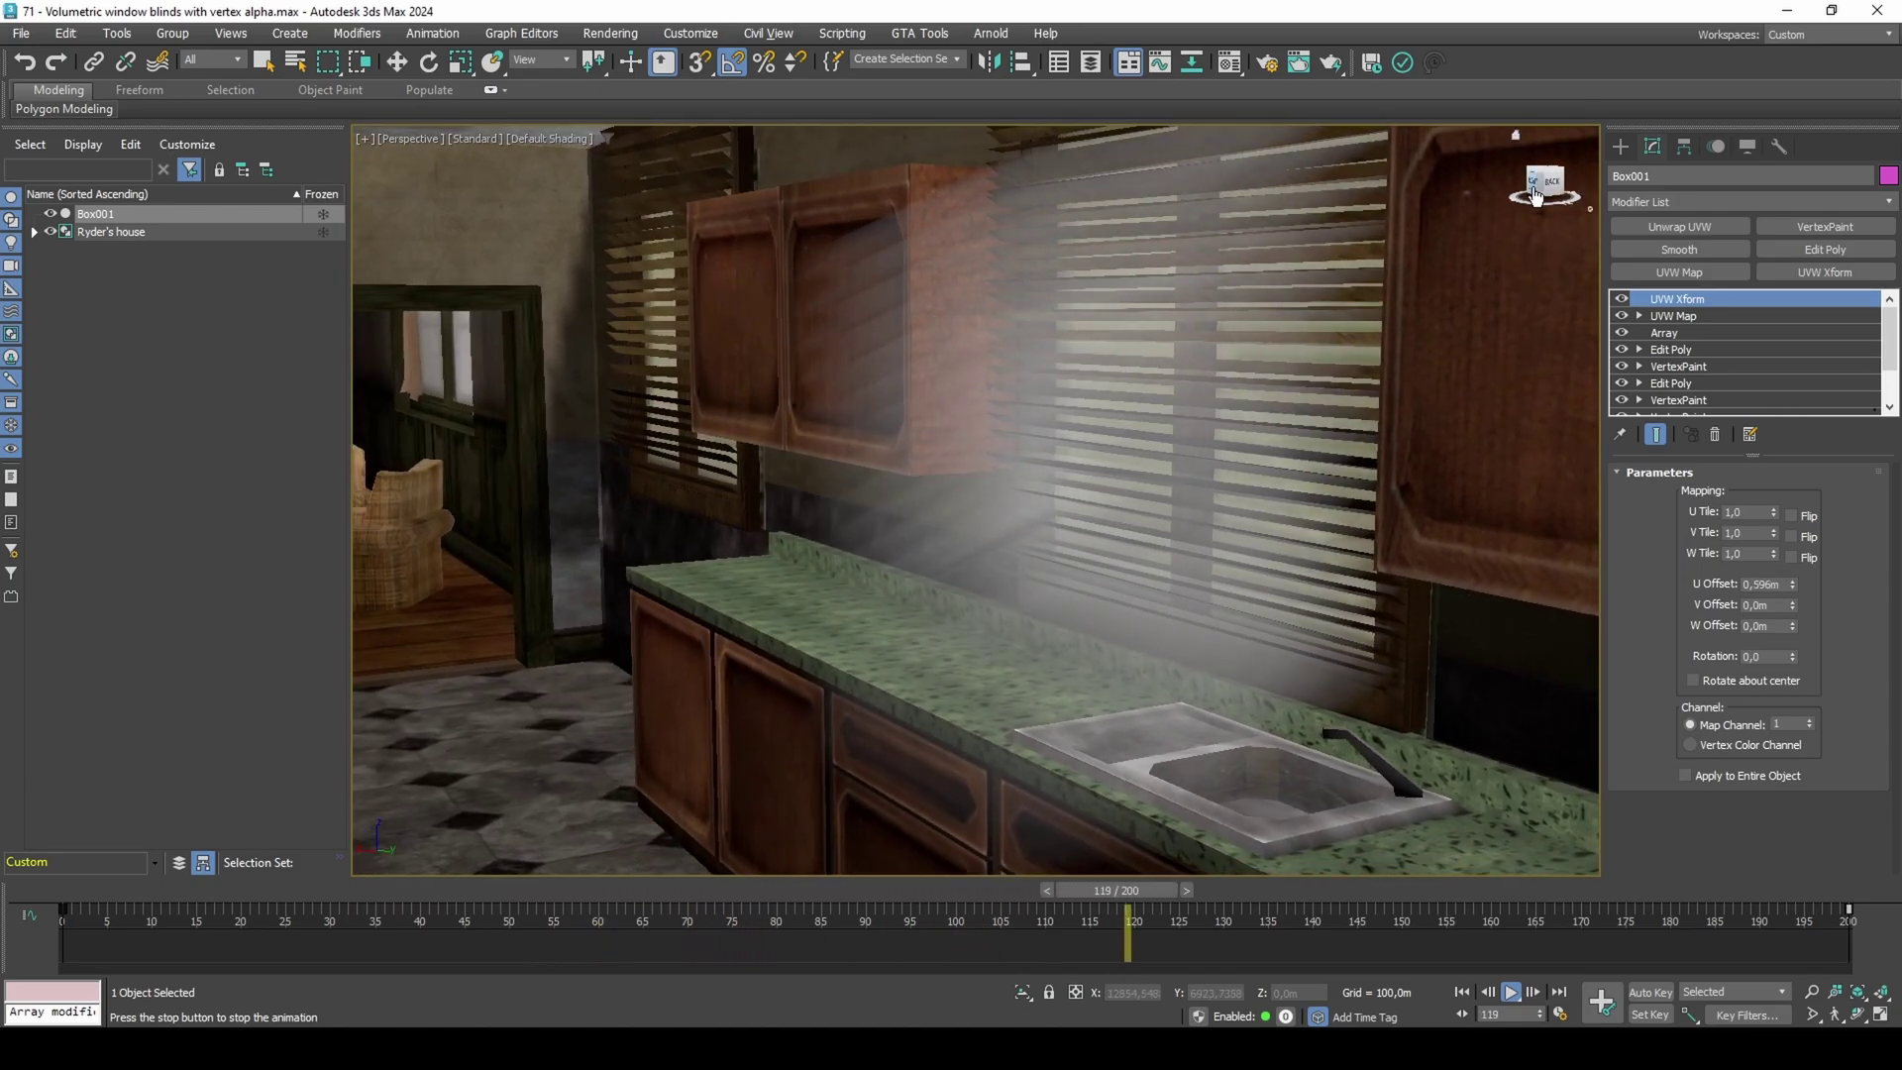
Try Soften values of 0,1 and 0,2 on the Checker map, restore 0,5 and stop the playback.
key("m")
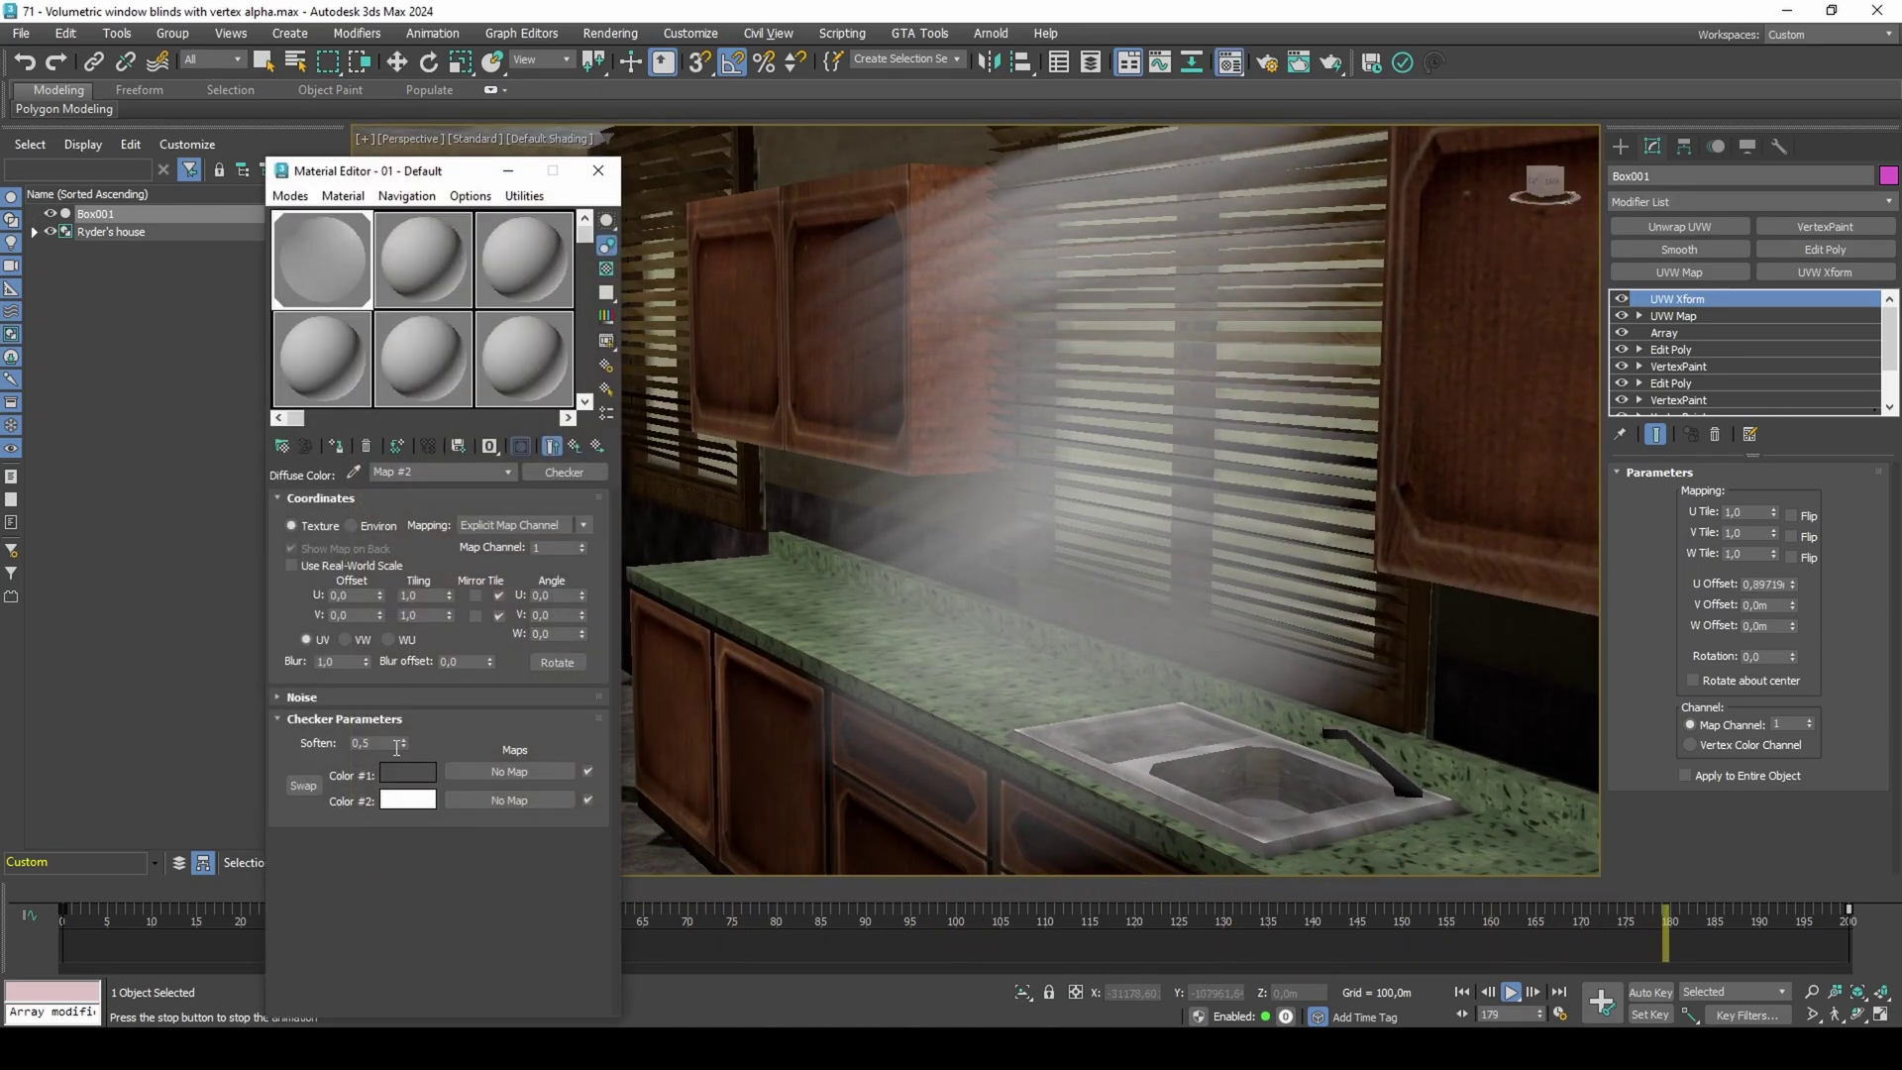
type("1")
key("Return")
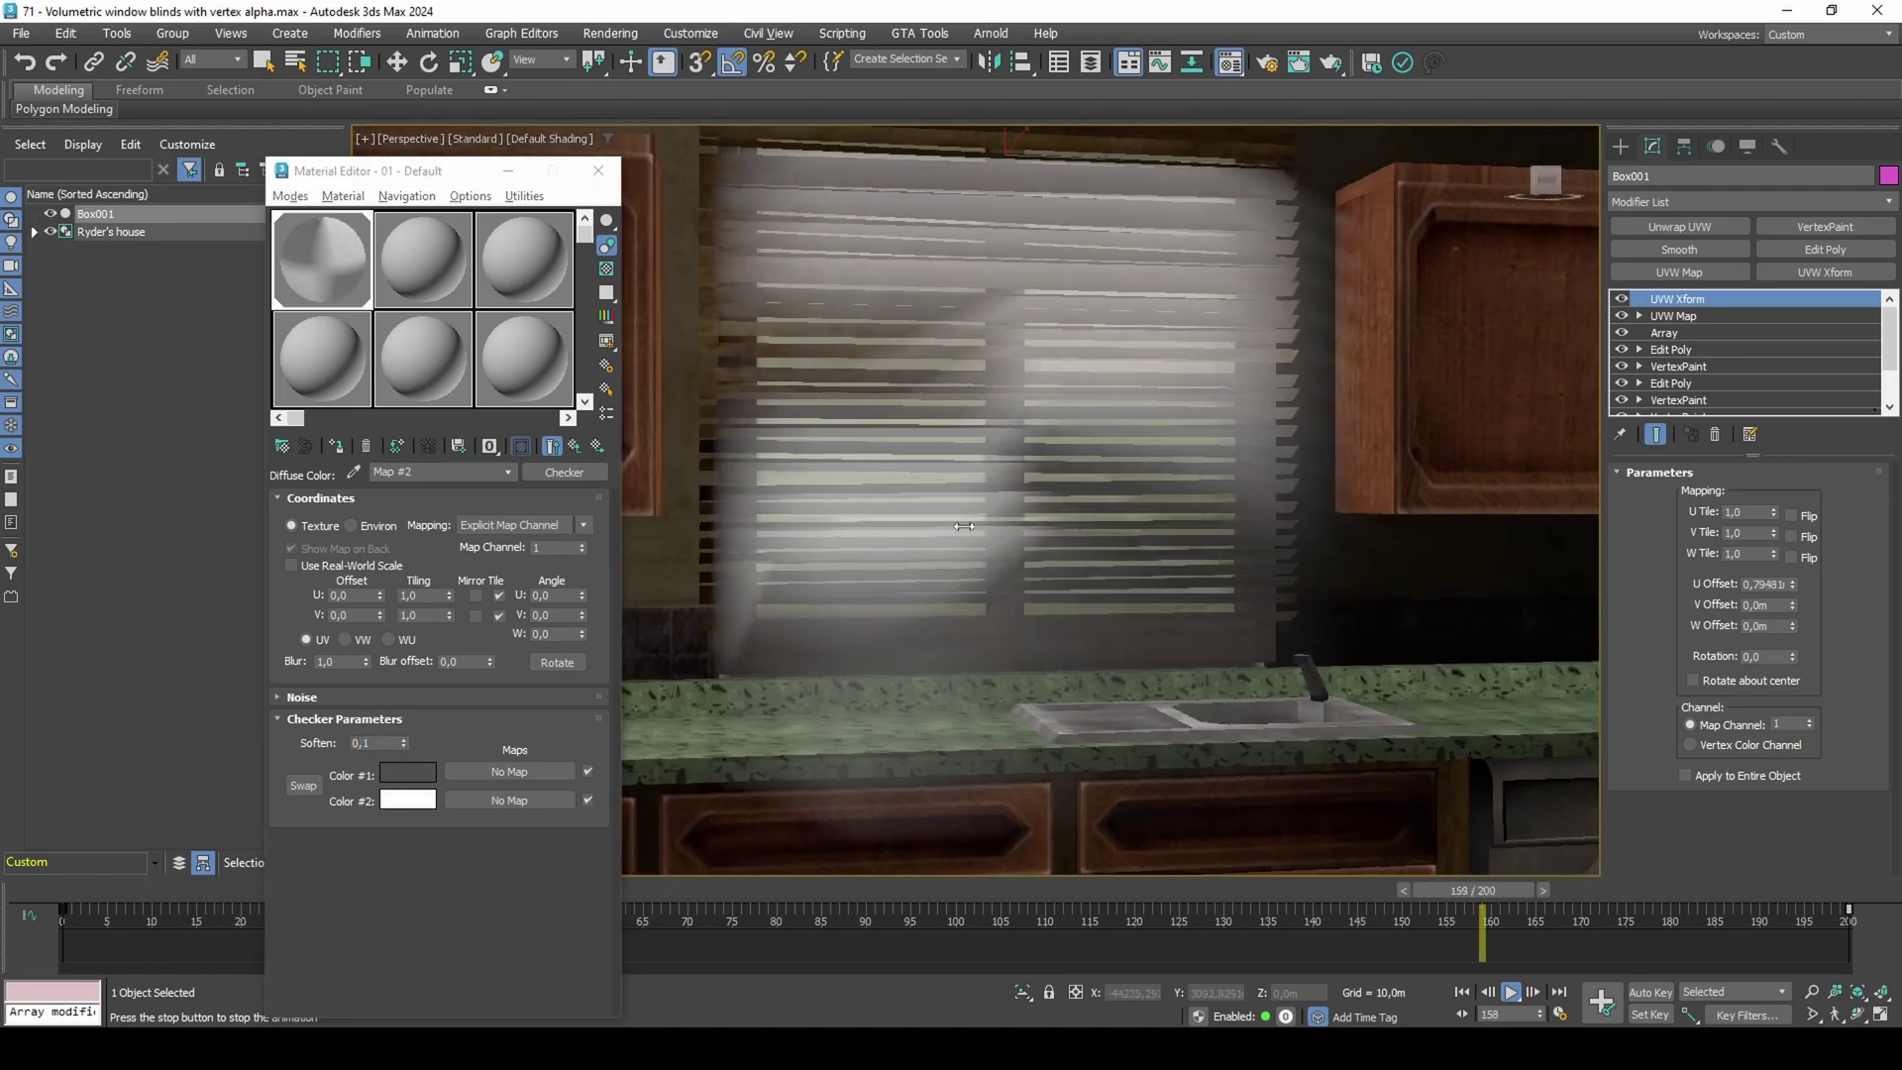
left_click(378, 744)
key("BackSpace")
type("2")
key("Return")
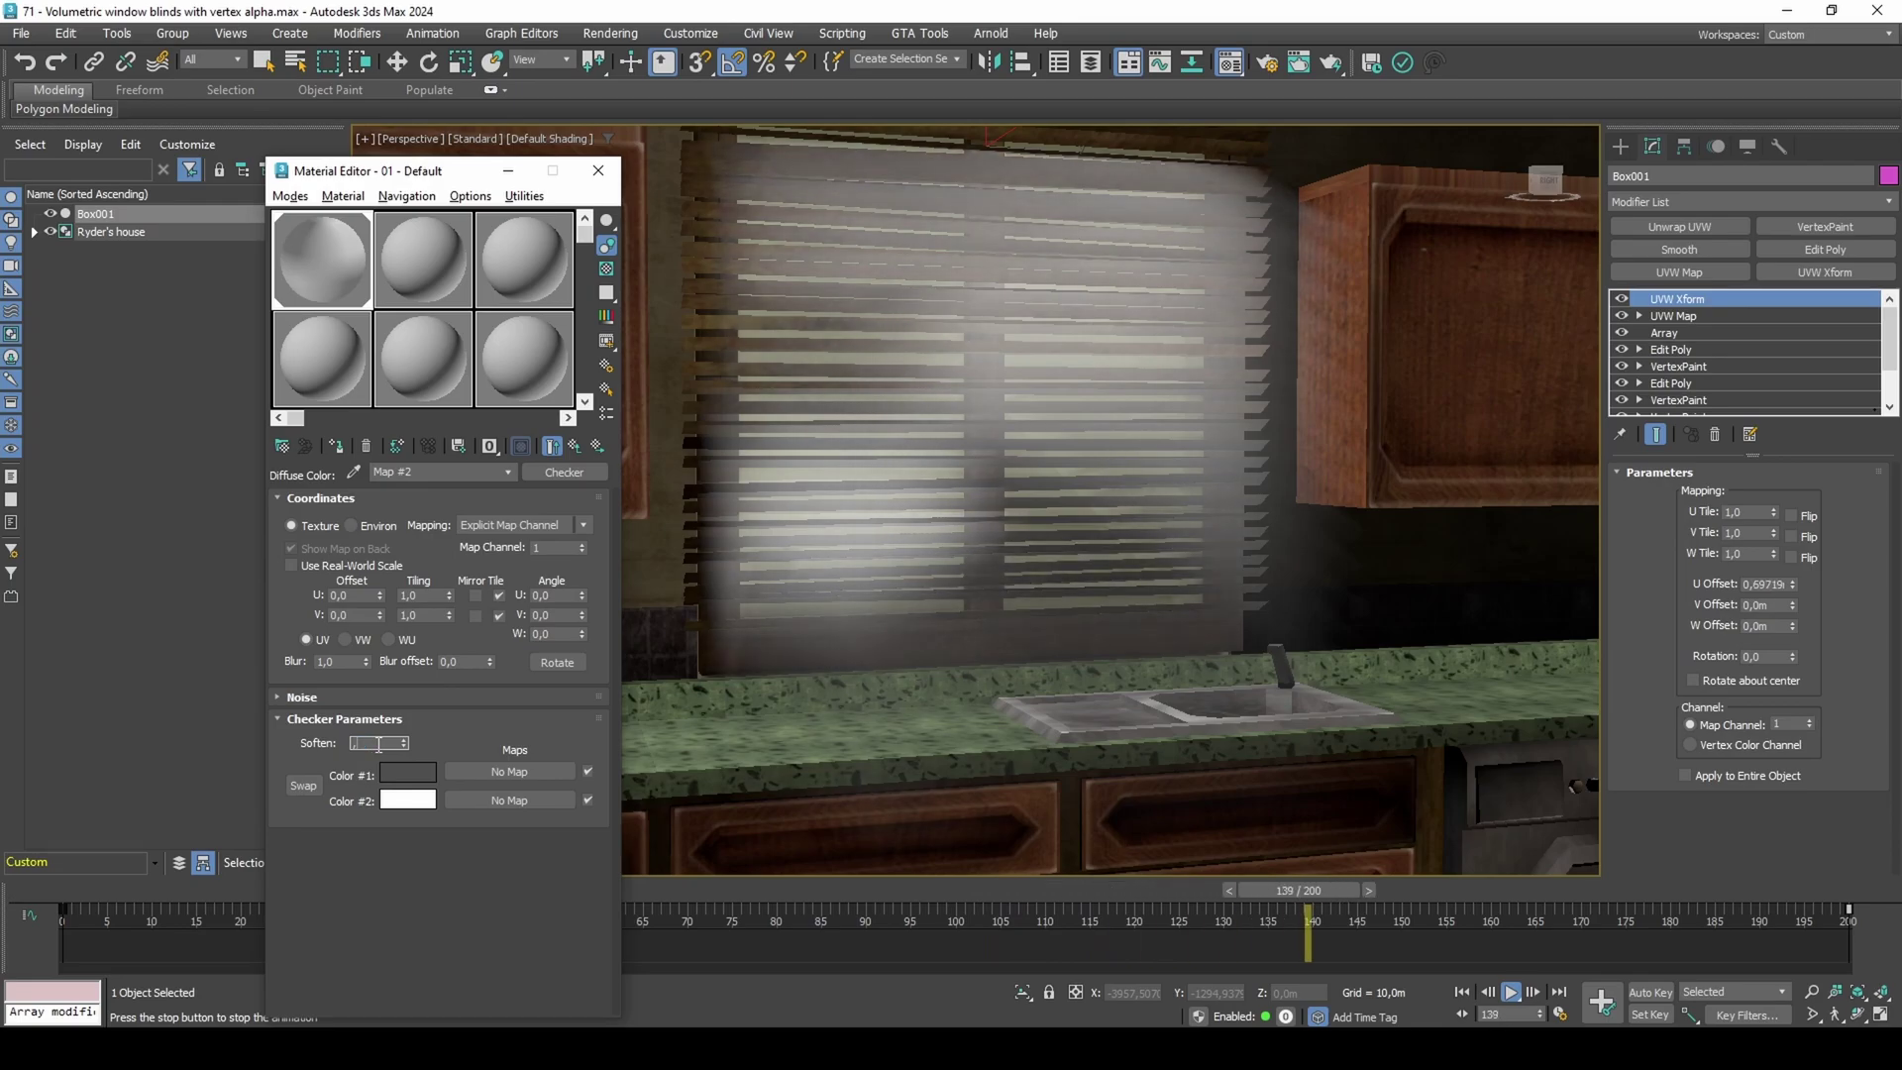
type("0,5")
key("Return")
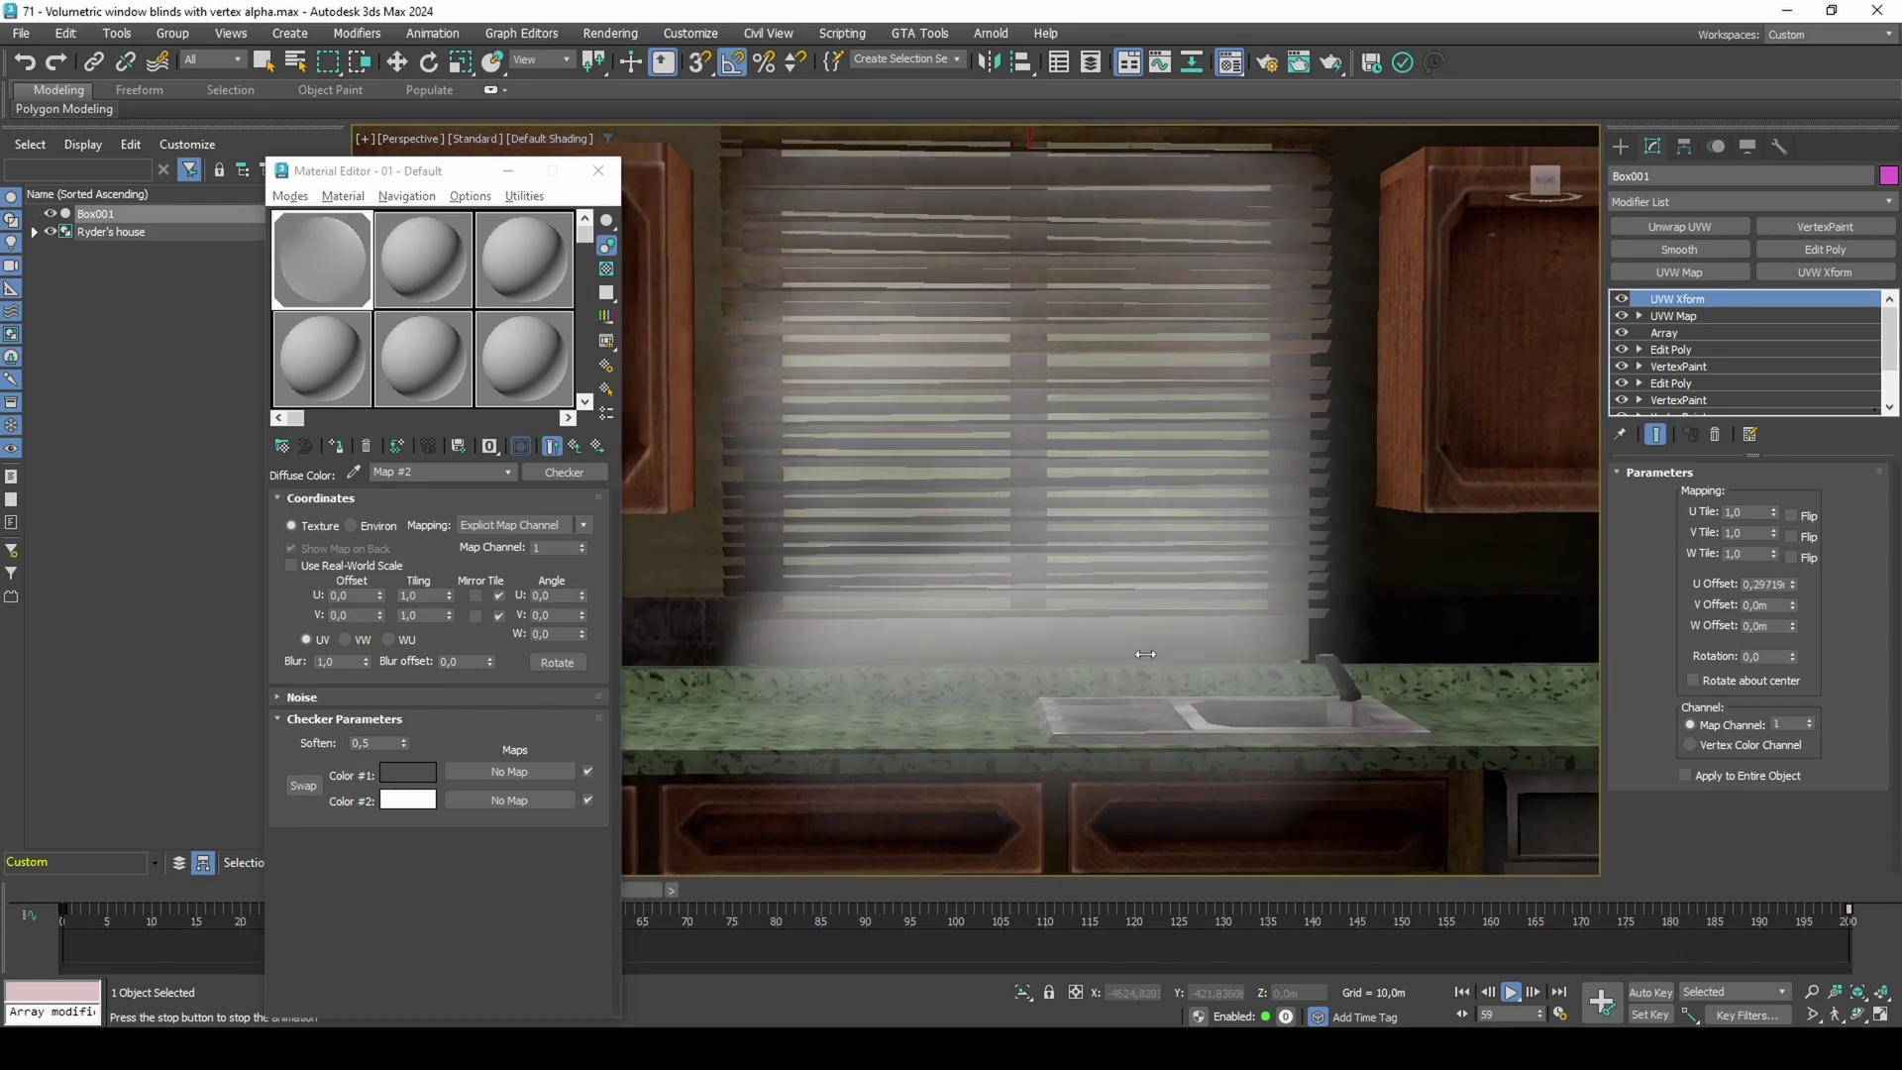
left_click(1053, 660)
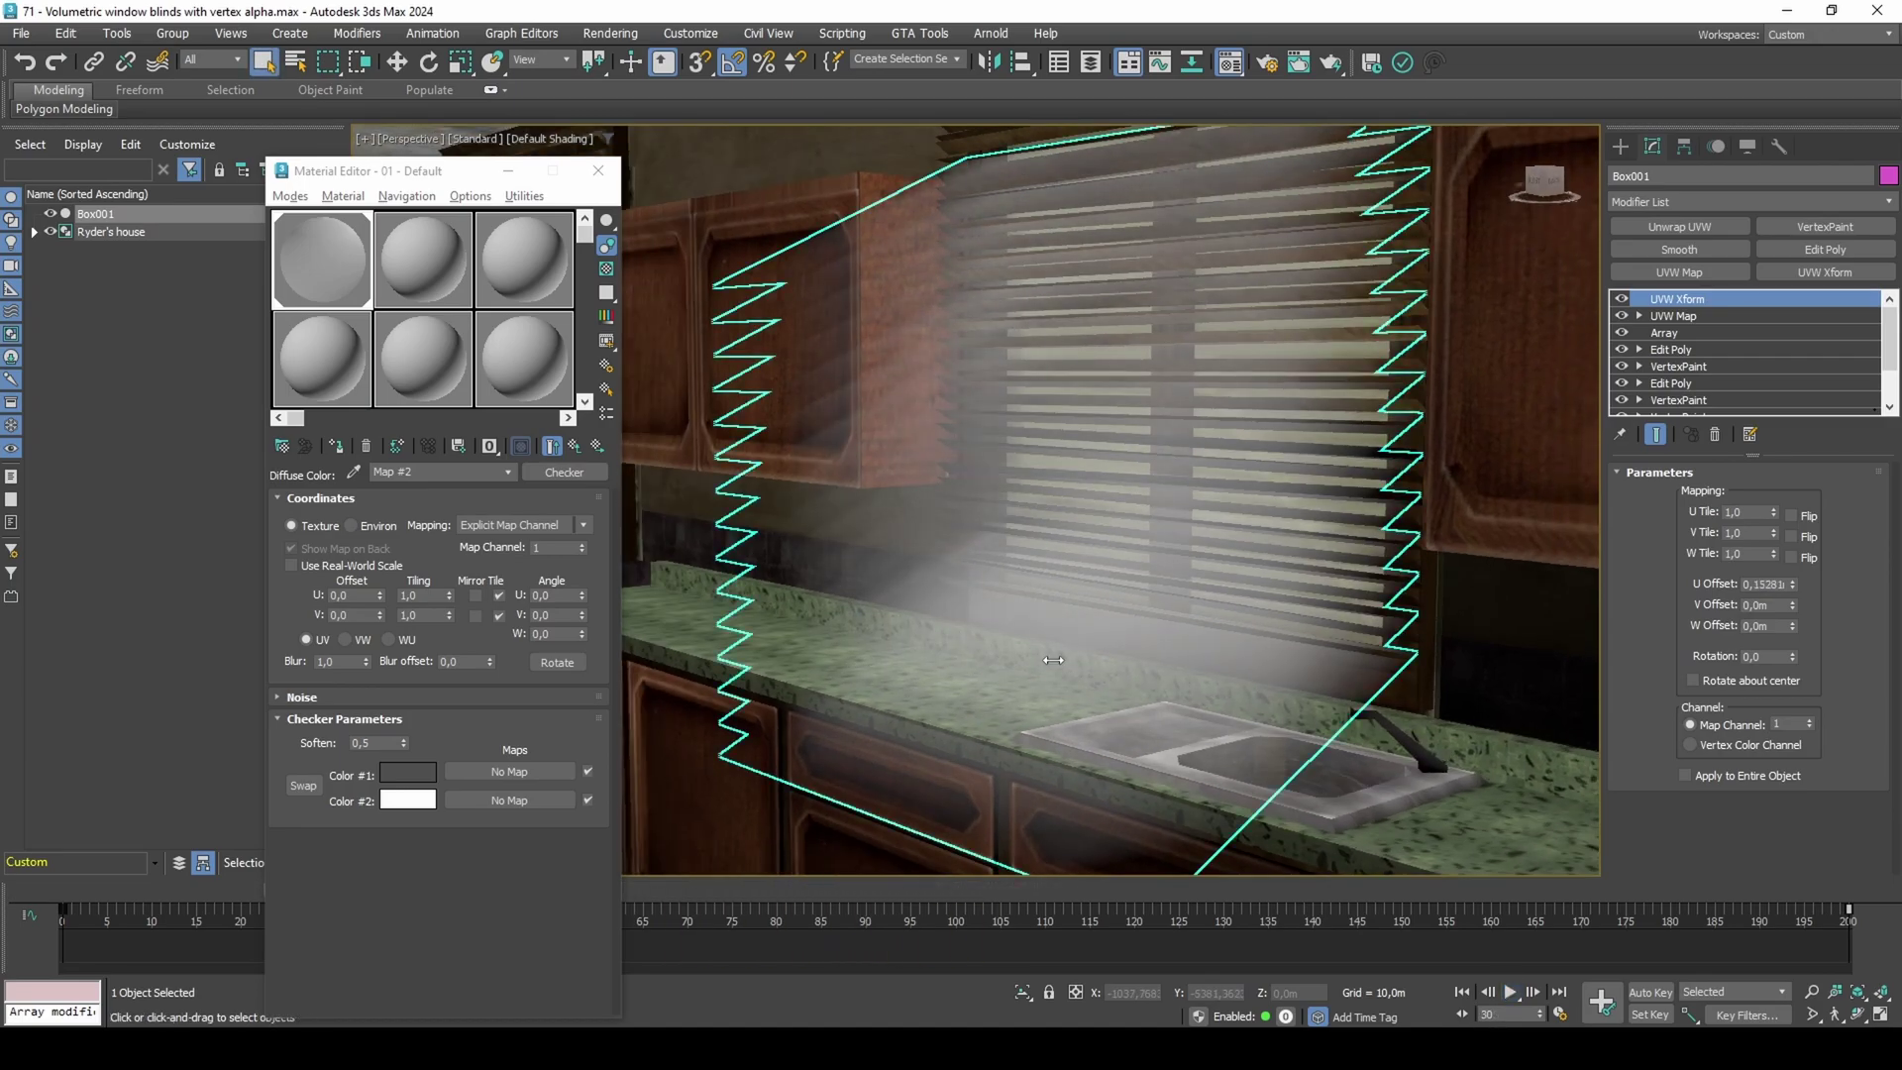
Return to frame 0 and open Render Map for the softened Checker map.
left_click_drag(121, 893, 112, 894)
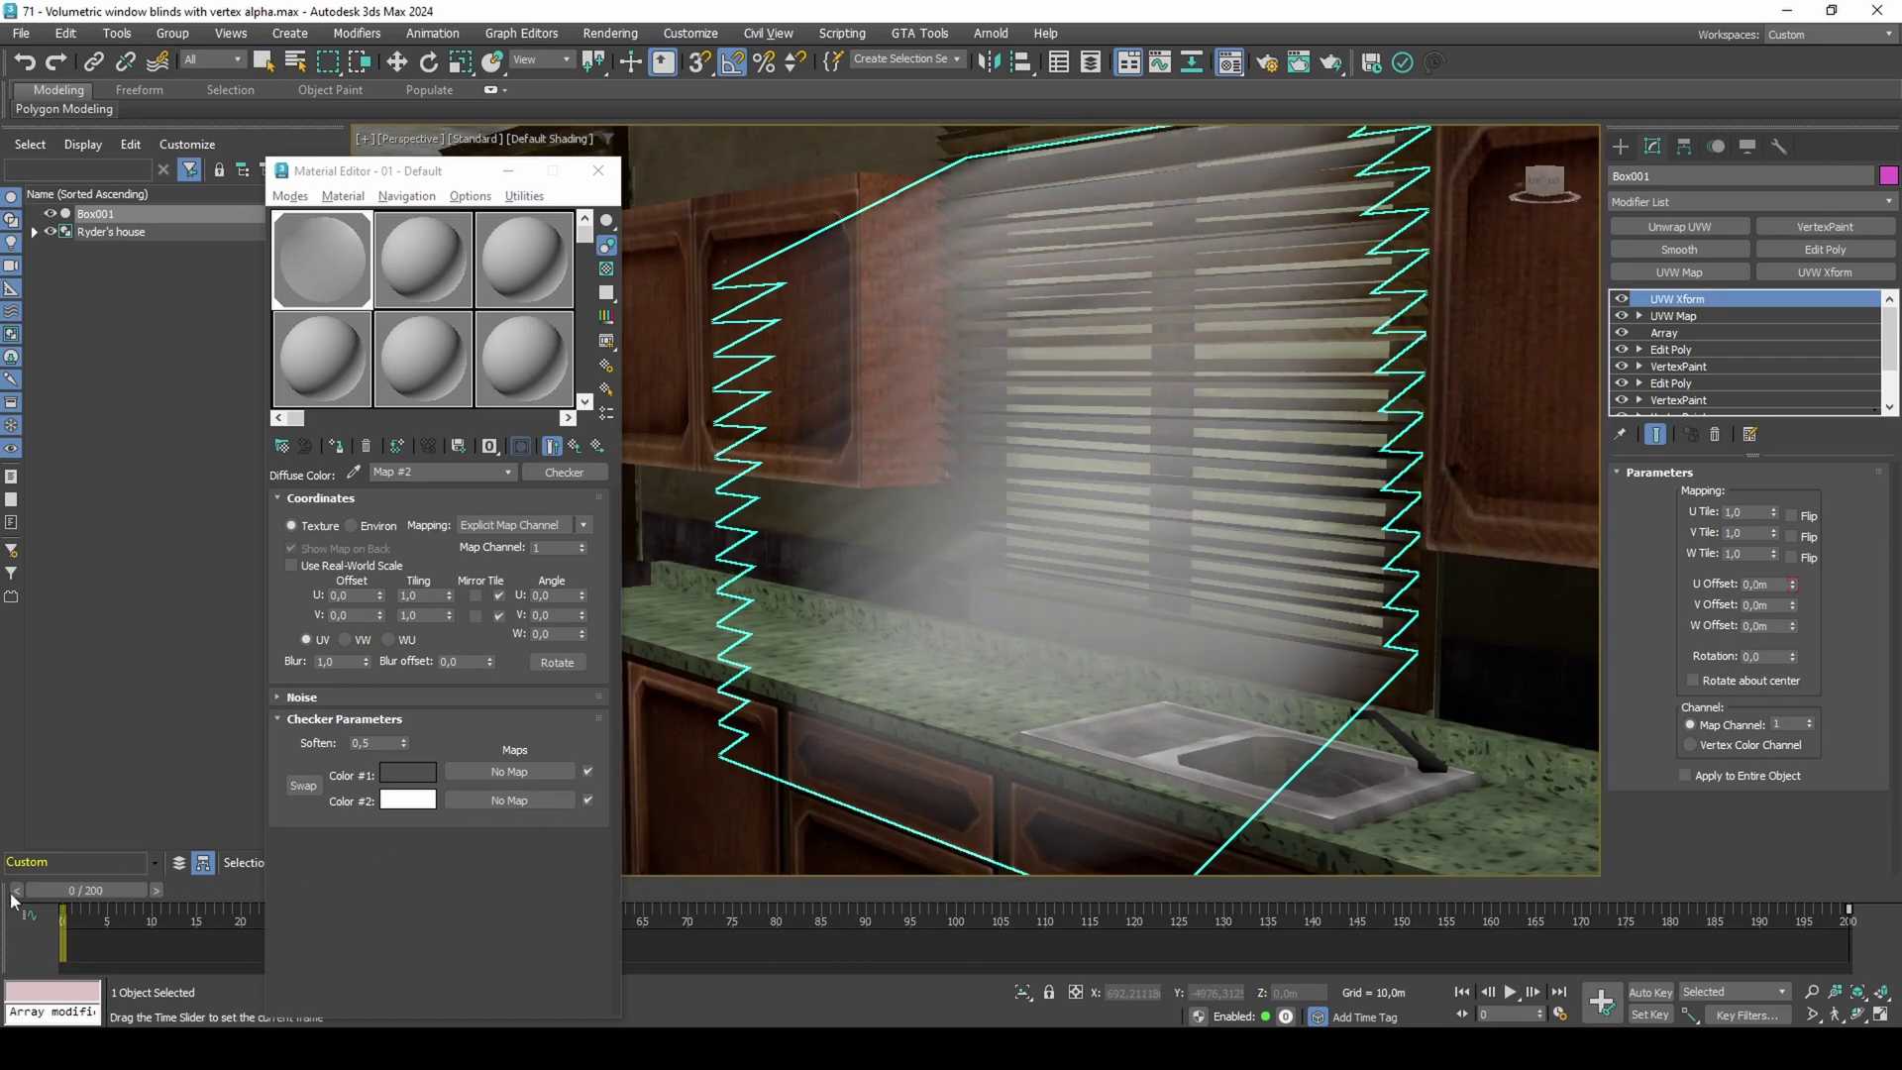
right_click(332, 271)
left_click(365, 341)
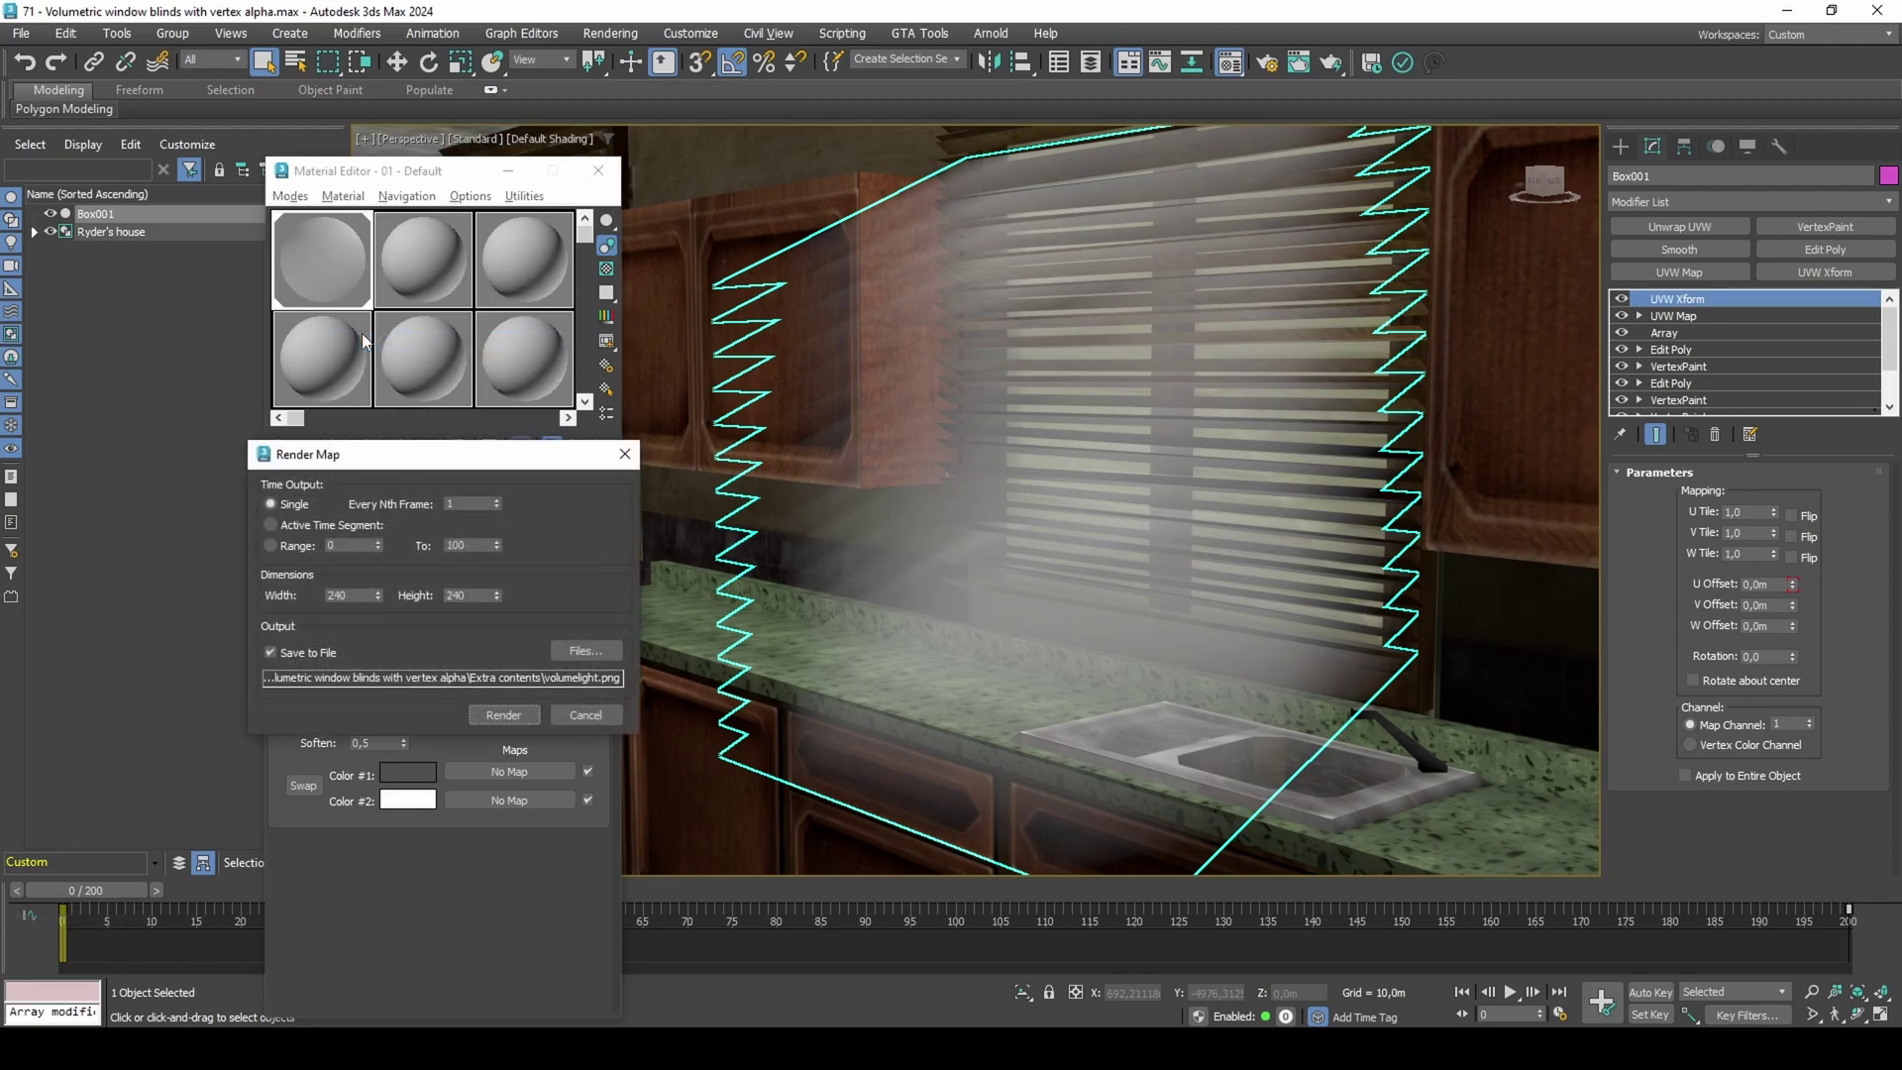
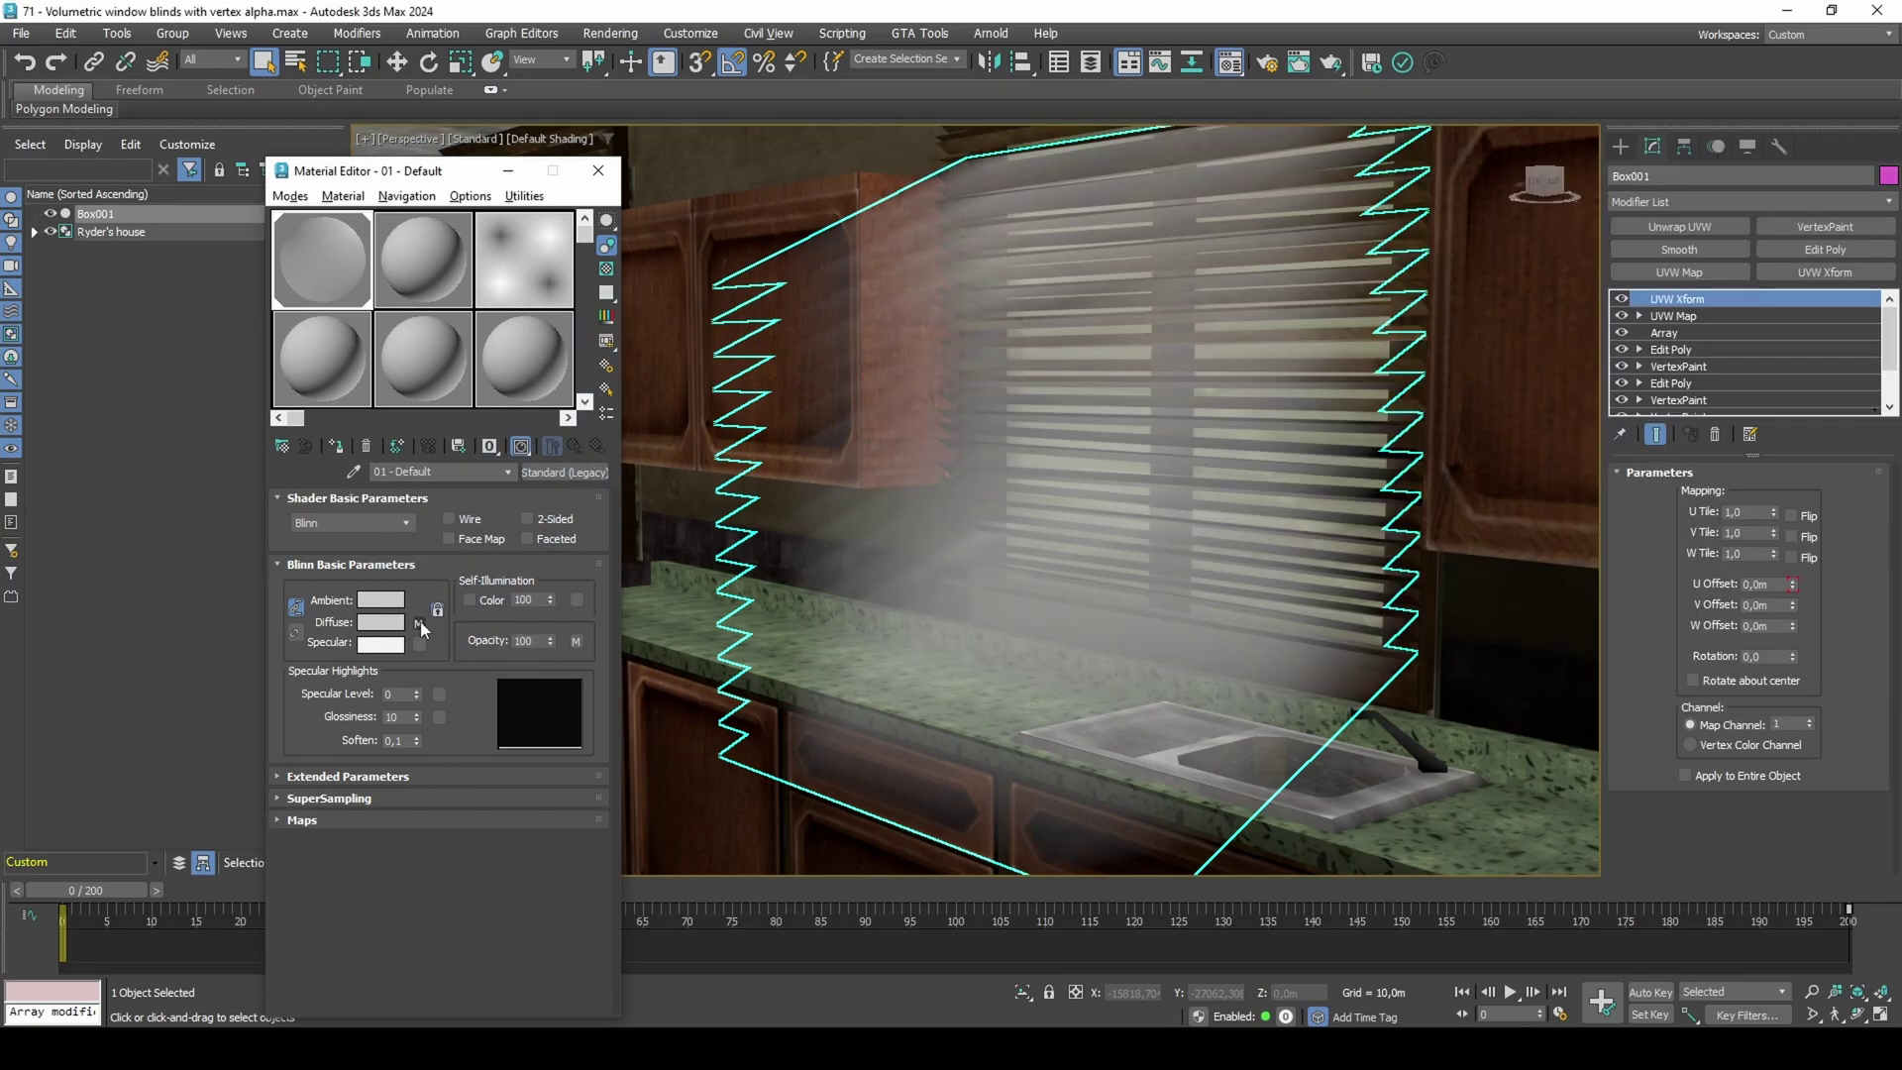
Cut the map out of the Diffuse slot and set the material's diffuse colour to the tan C8AA7A.
right_click(420, 621)
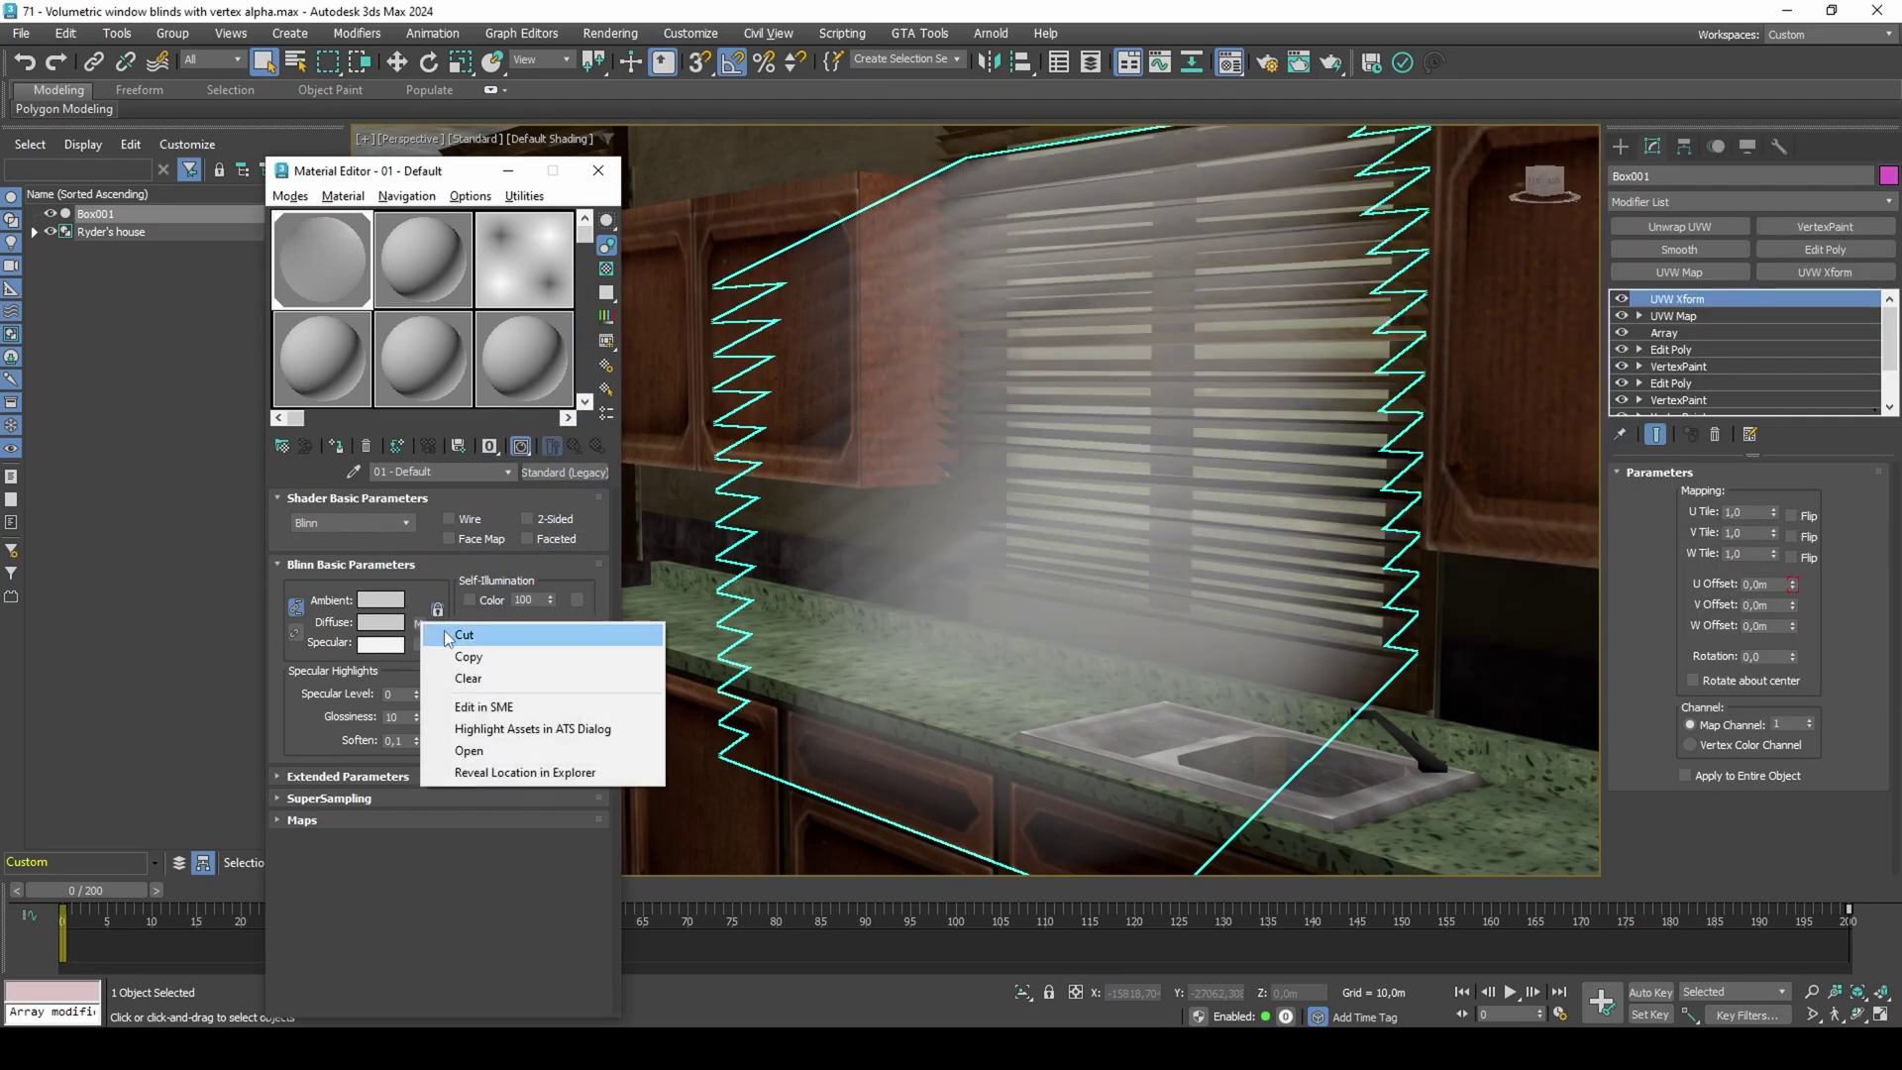
left_click(444, 630)
left_click(399, 625)
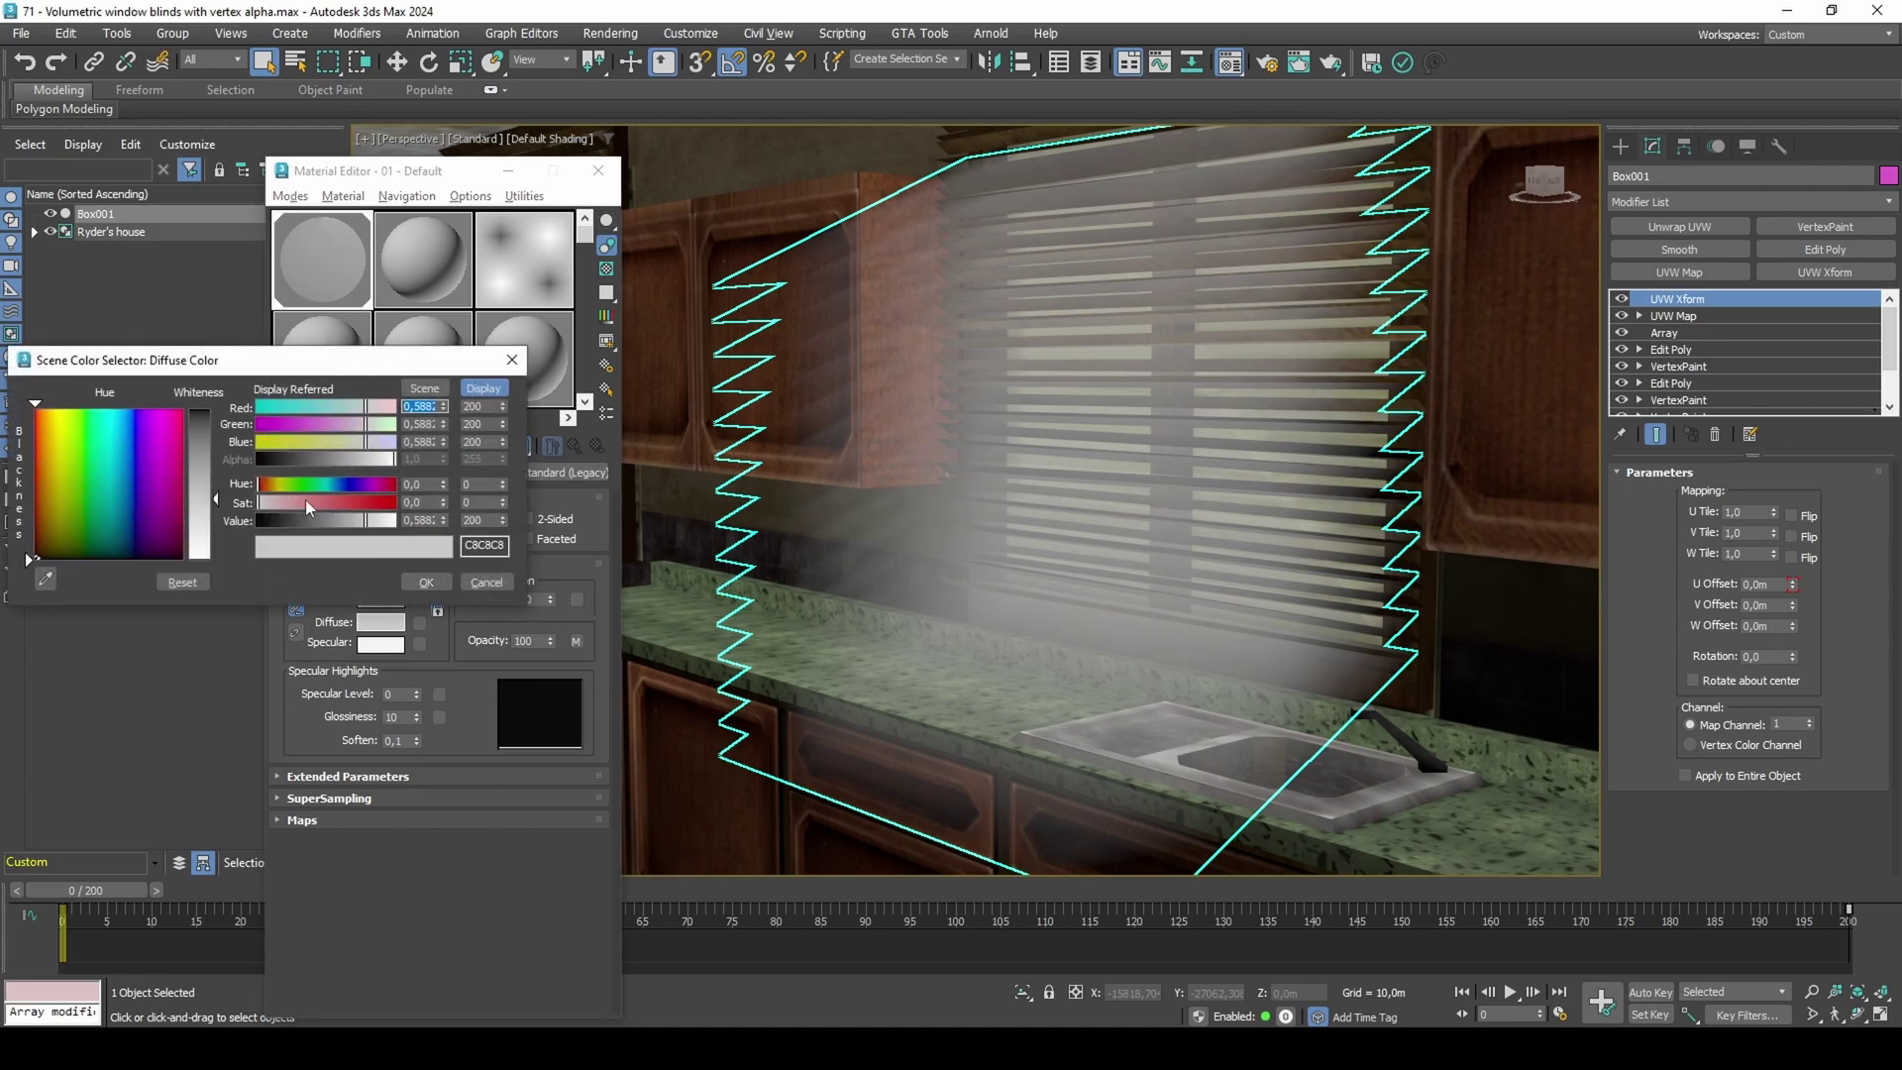
left_click(305, 500)
left_click(304, 442)
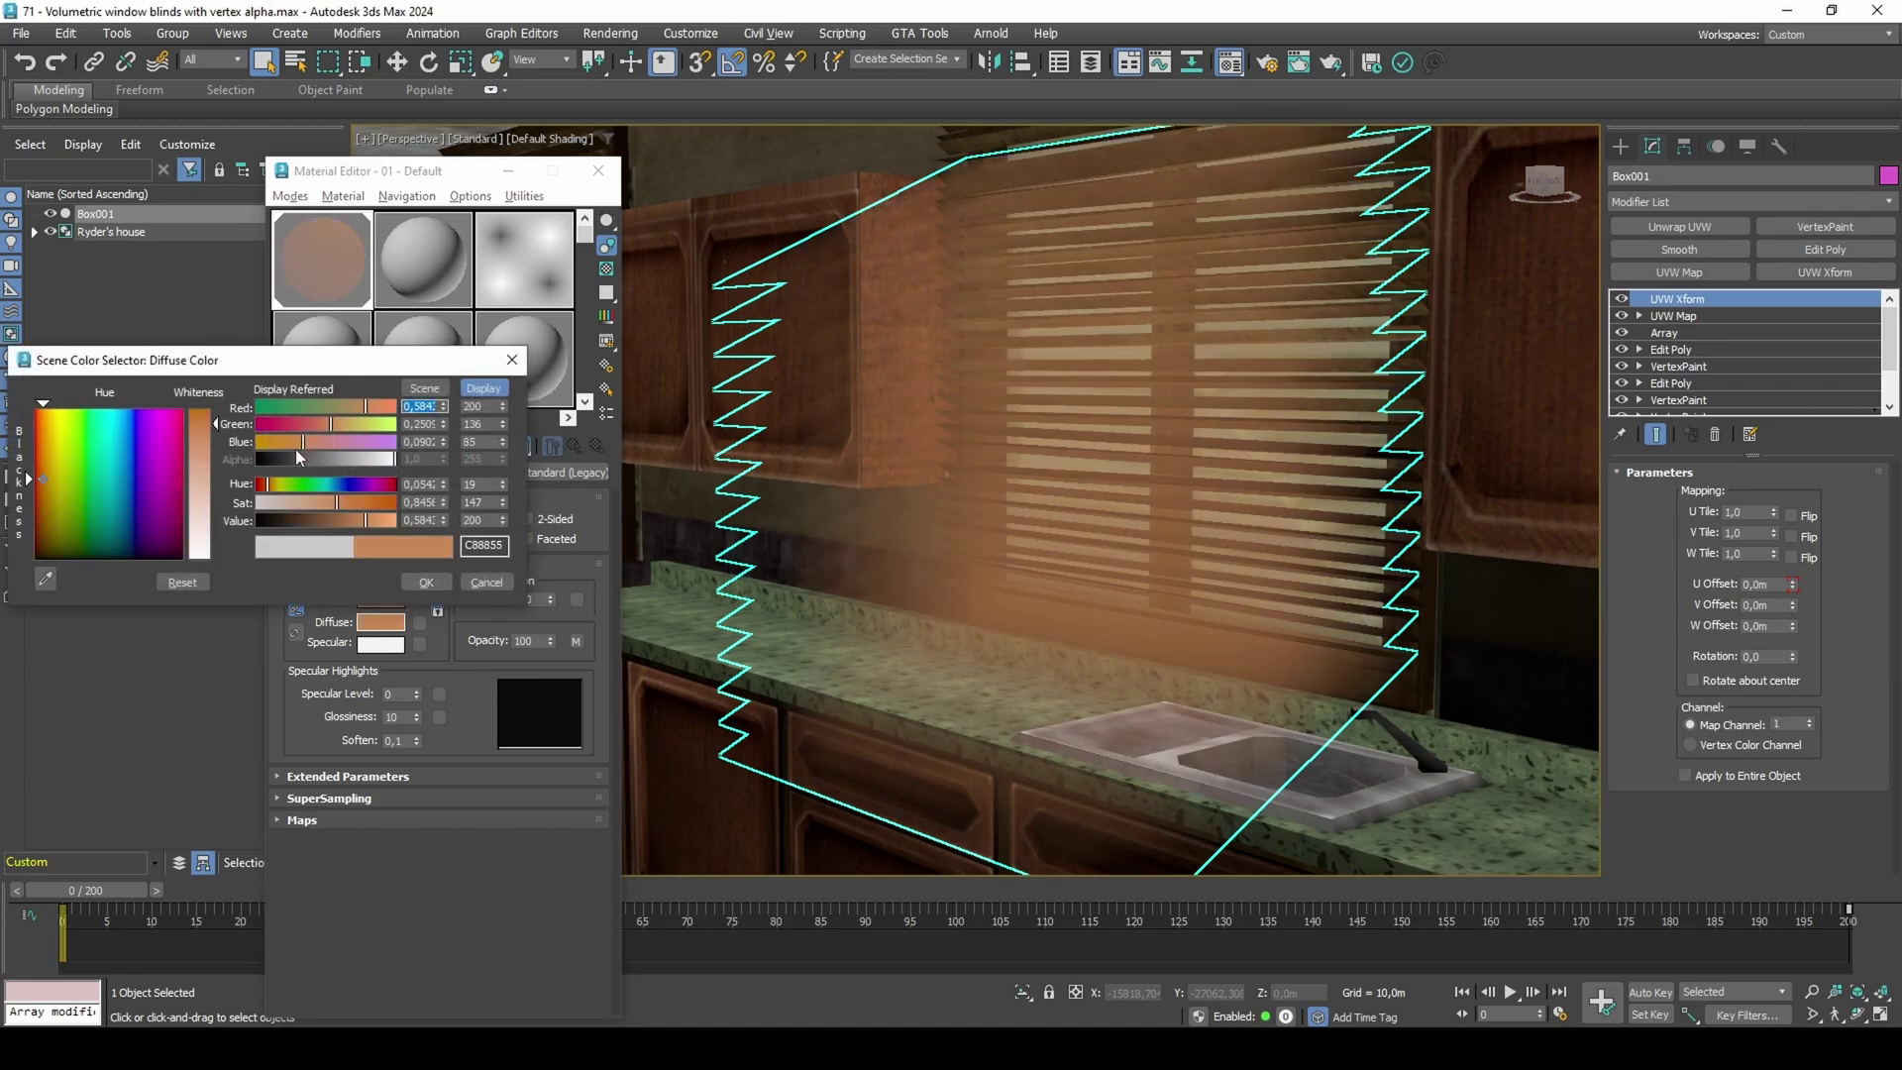
left_click(338, 425)
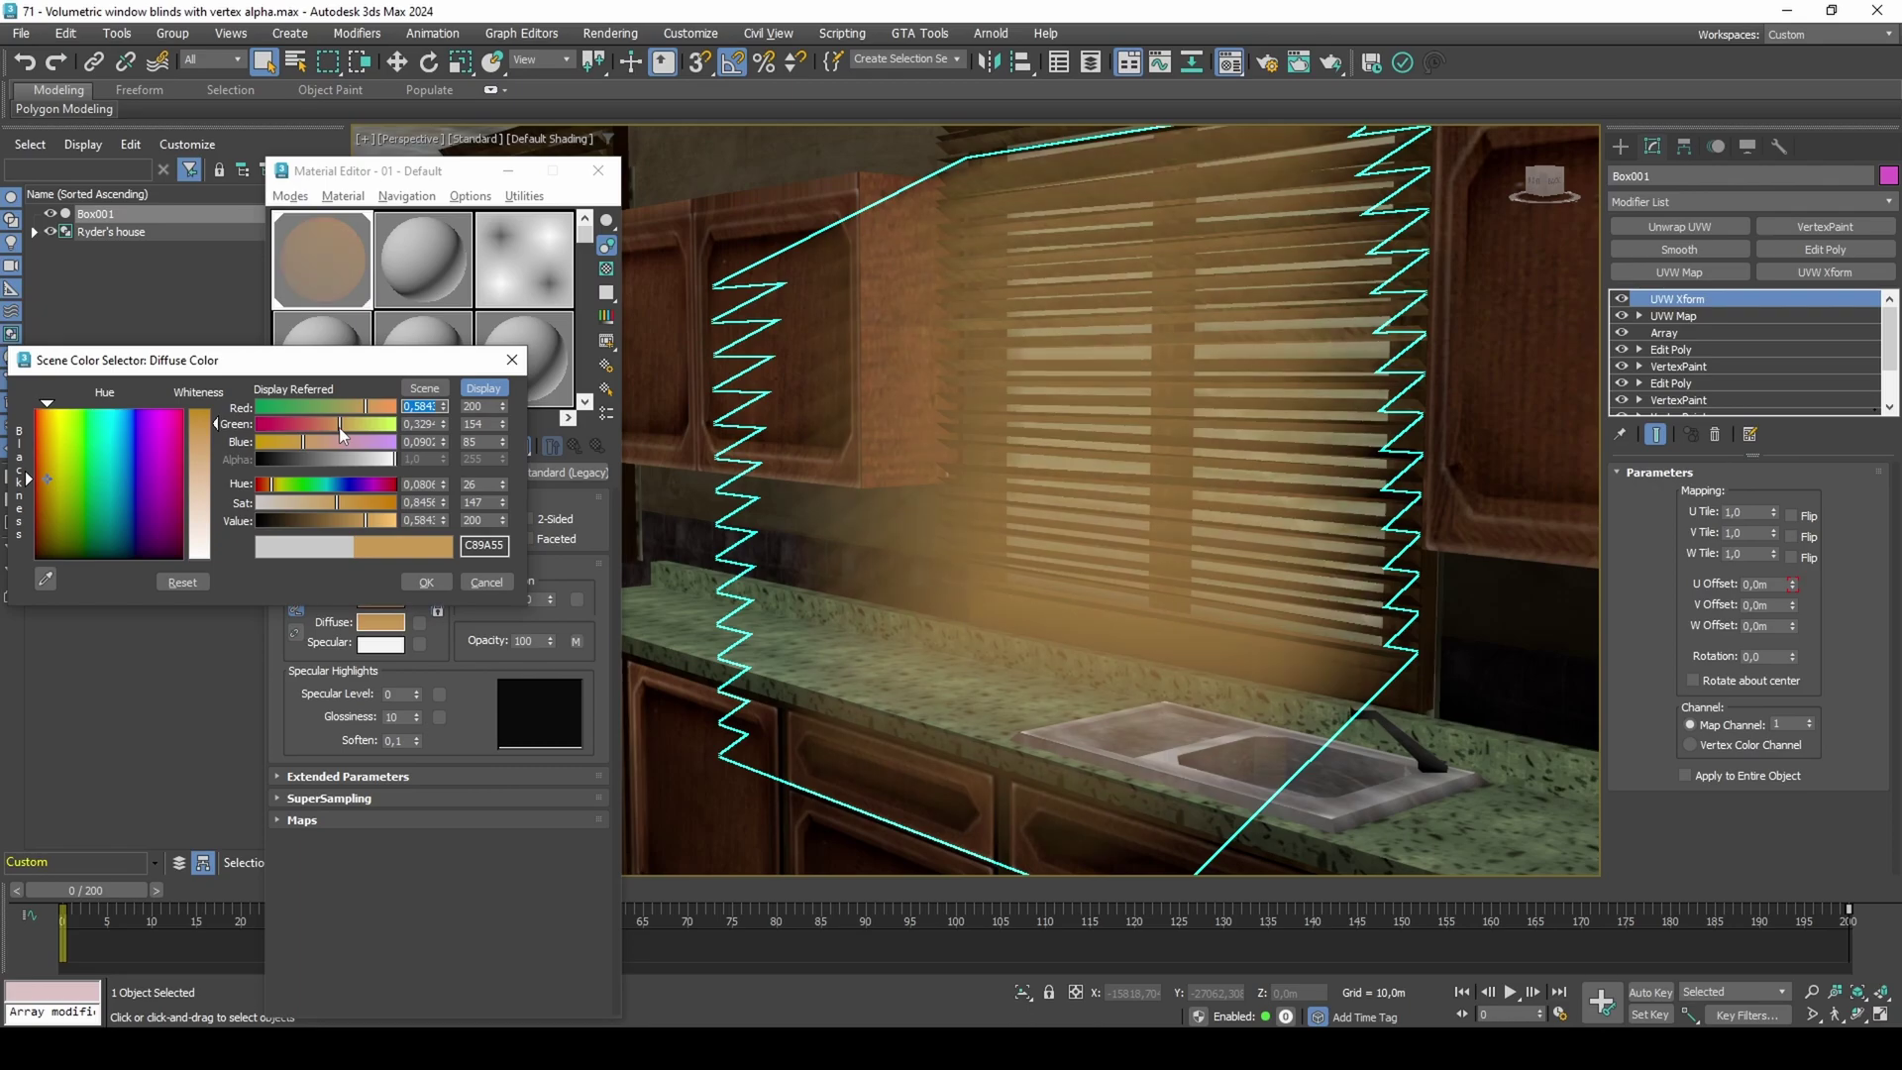
left_click(310, 504)
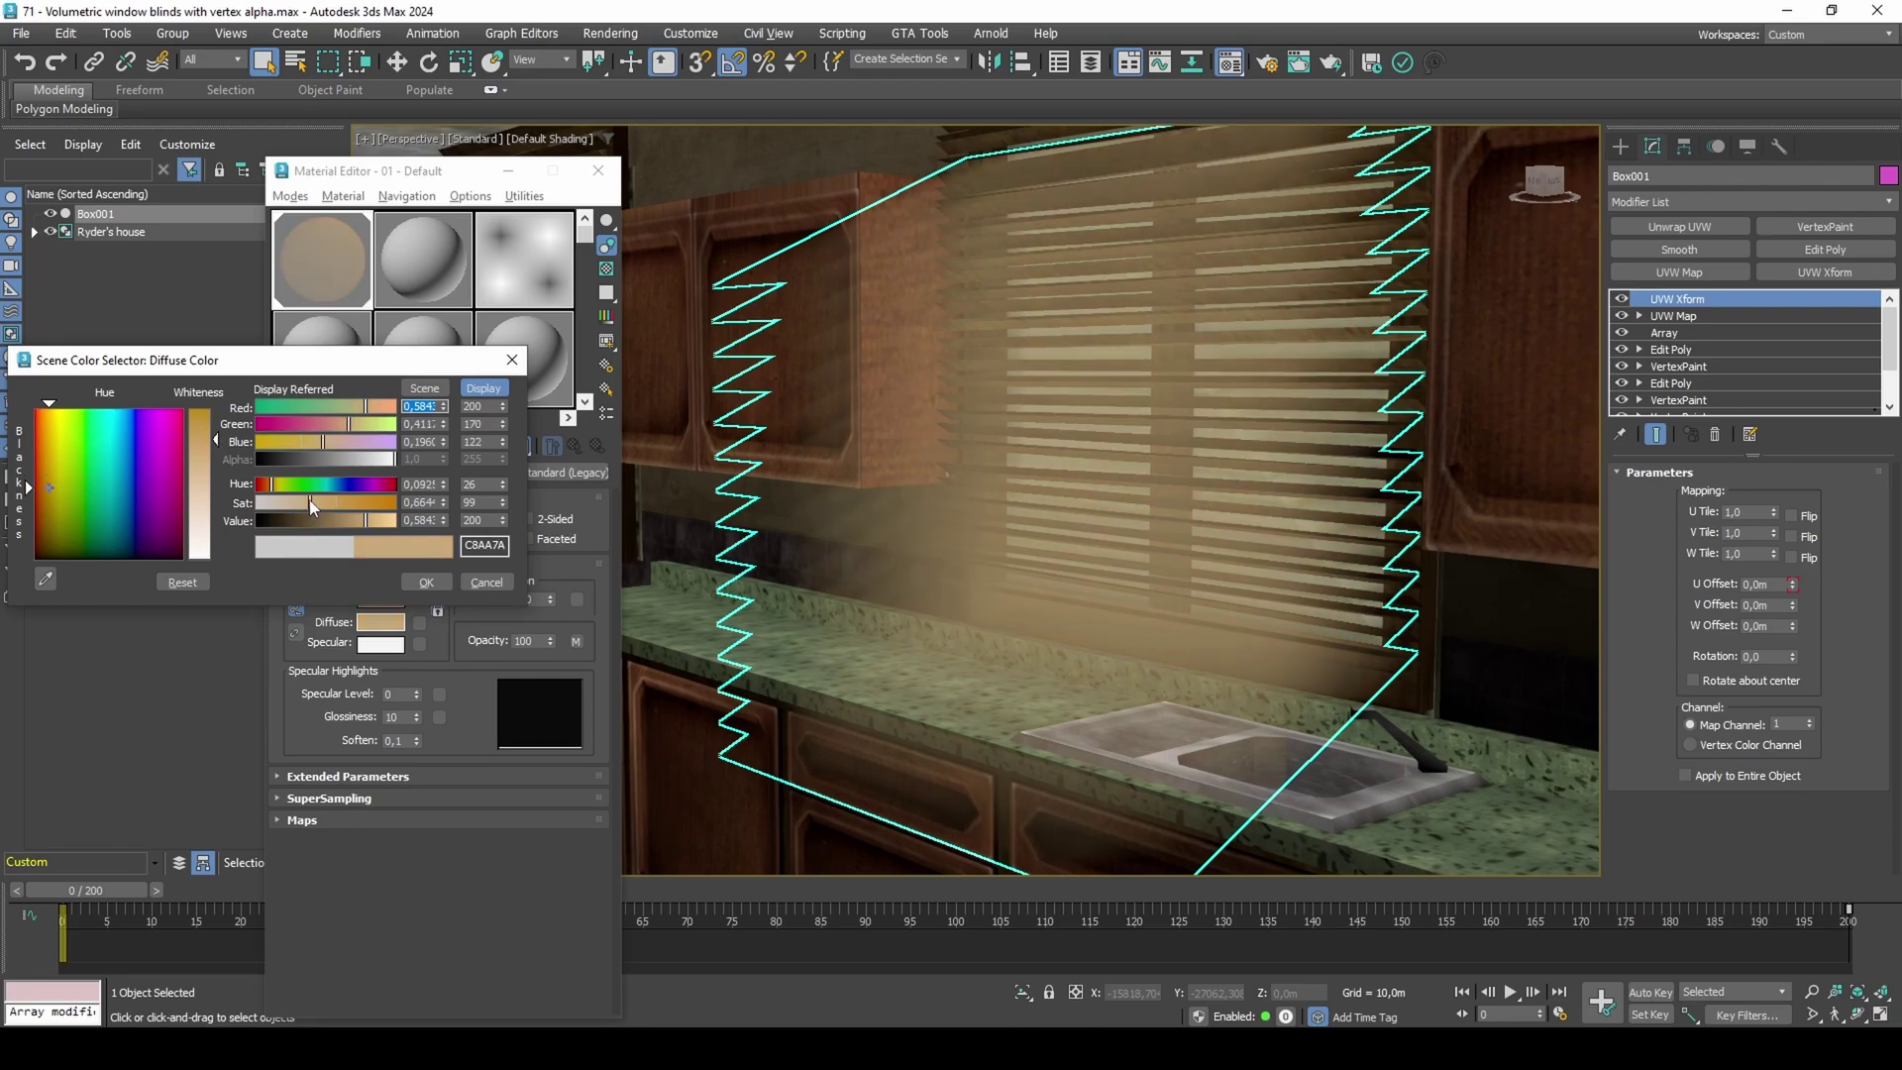
left_click(425, 582)
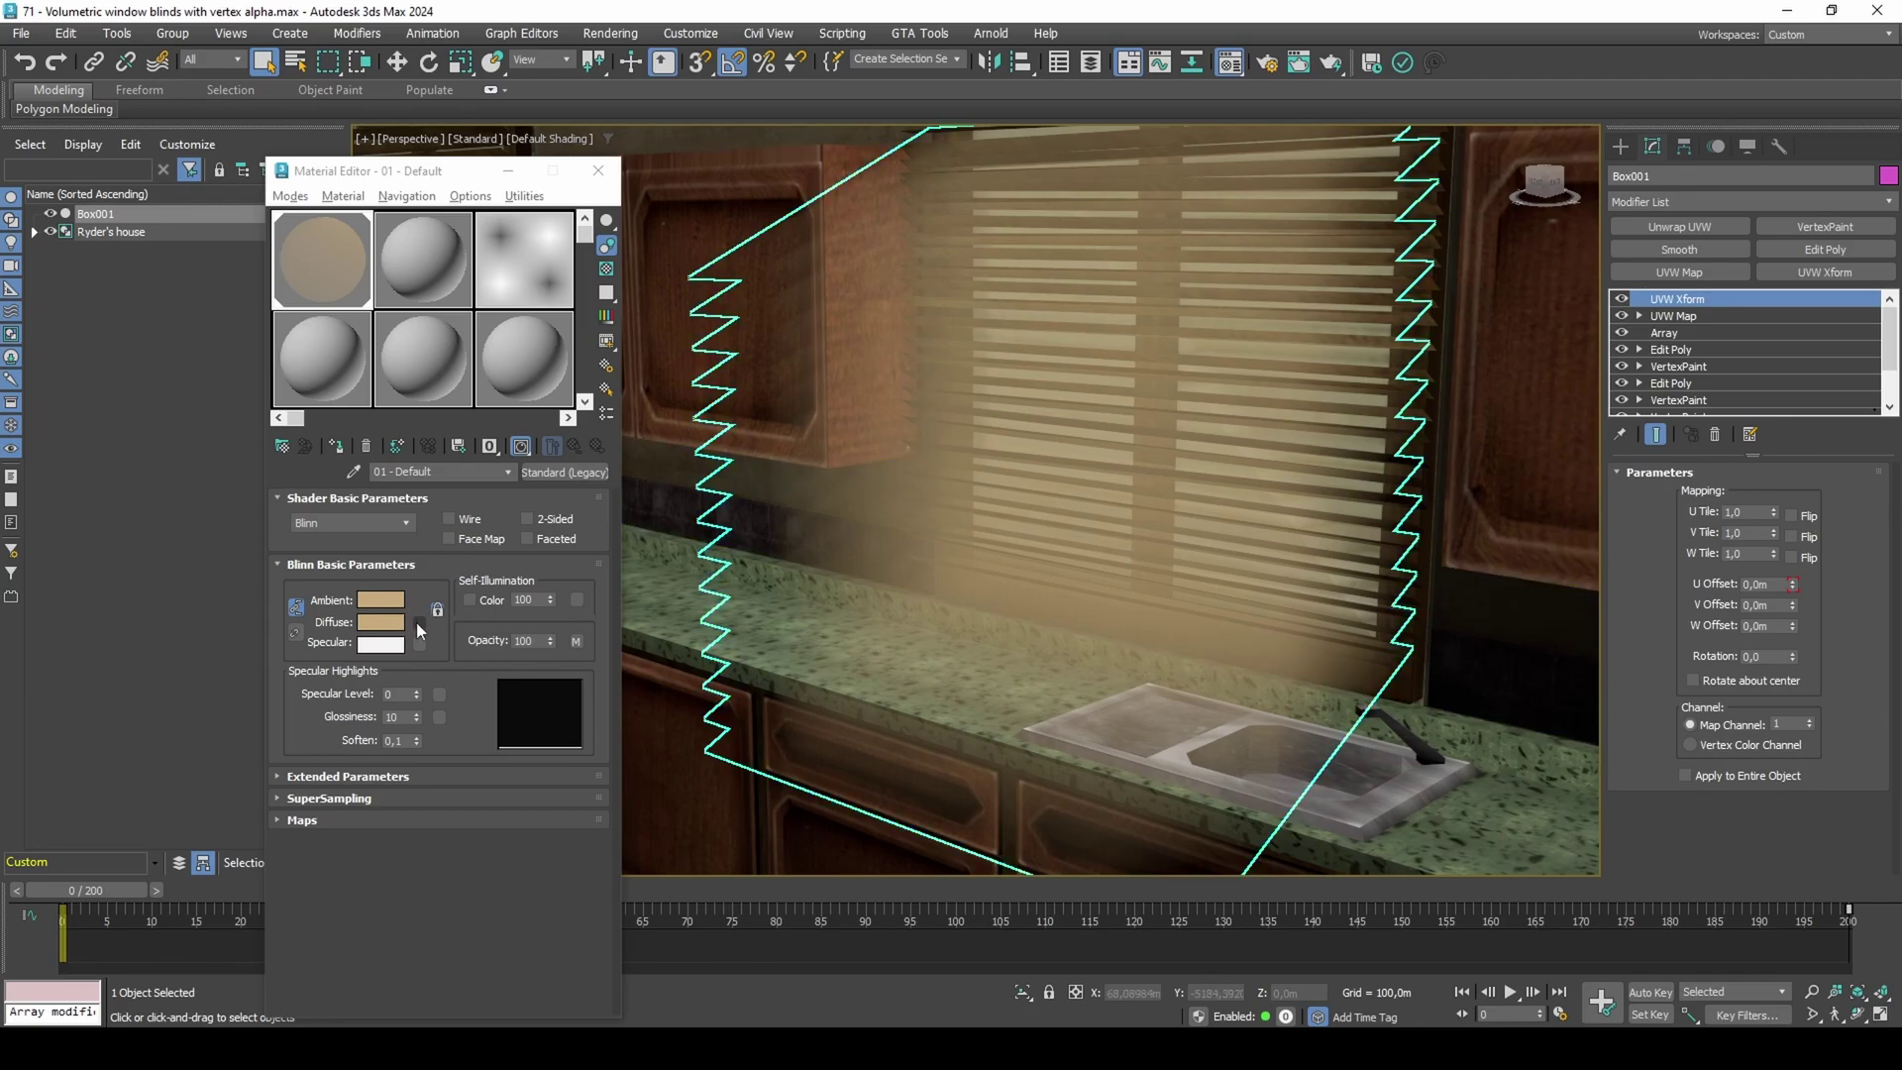
Paste the cut map back into the Diffuse slot and copy the tan diffuse colour.
right_click(418, 623)
left_click(432, 634)
right_click(387, 623)
left_click(411, 637)
Add a VertexPaint modifier to Box001, paste the copied tan as its paint colour, and switch the vertex colour display on and off.
left_click(1808, 228)
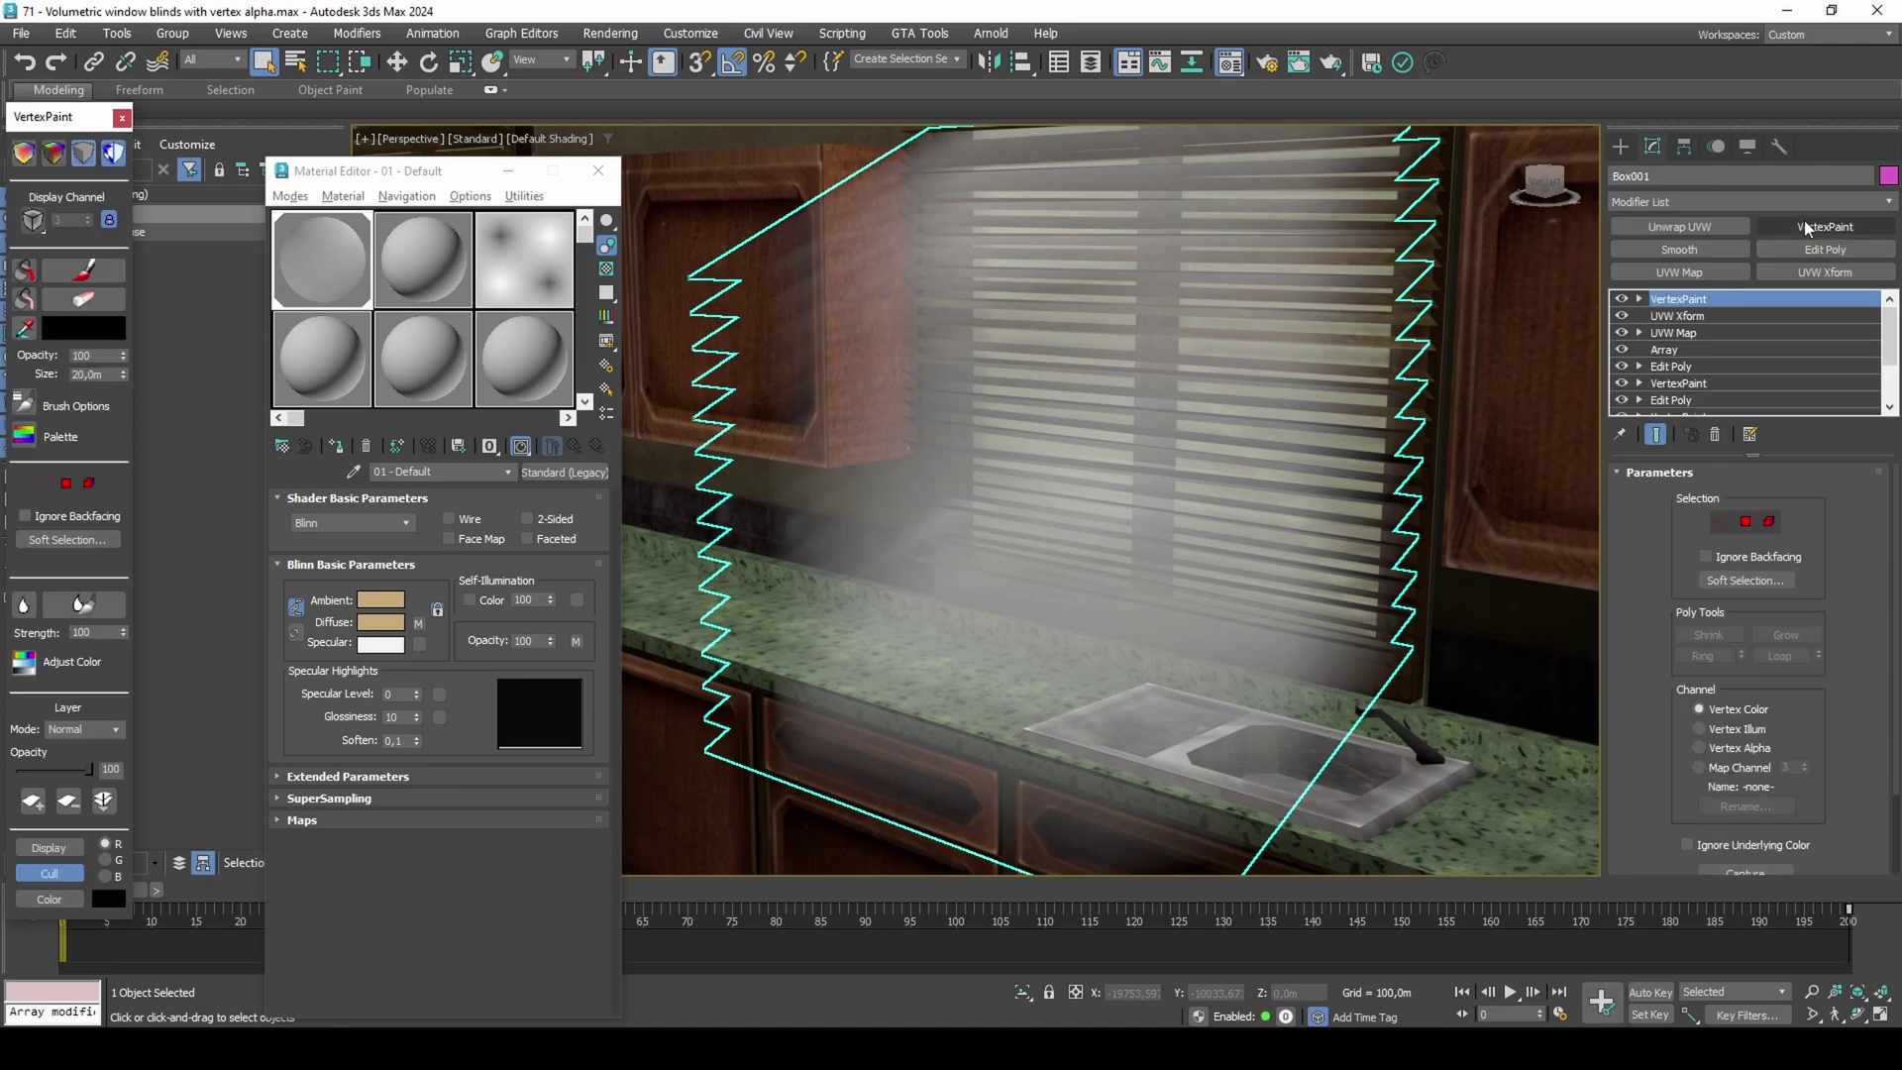
right_click(103, 335)
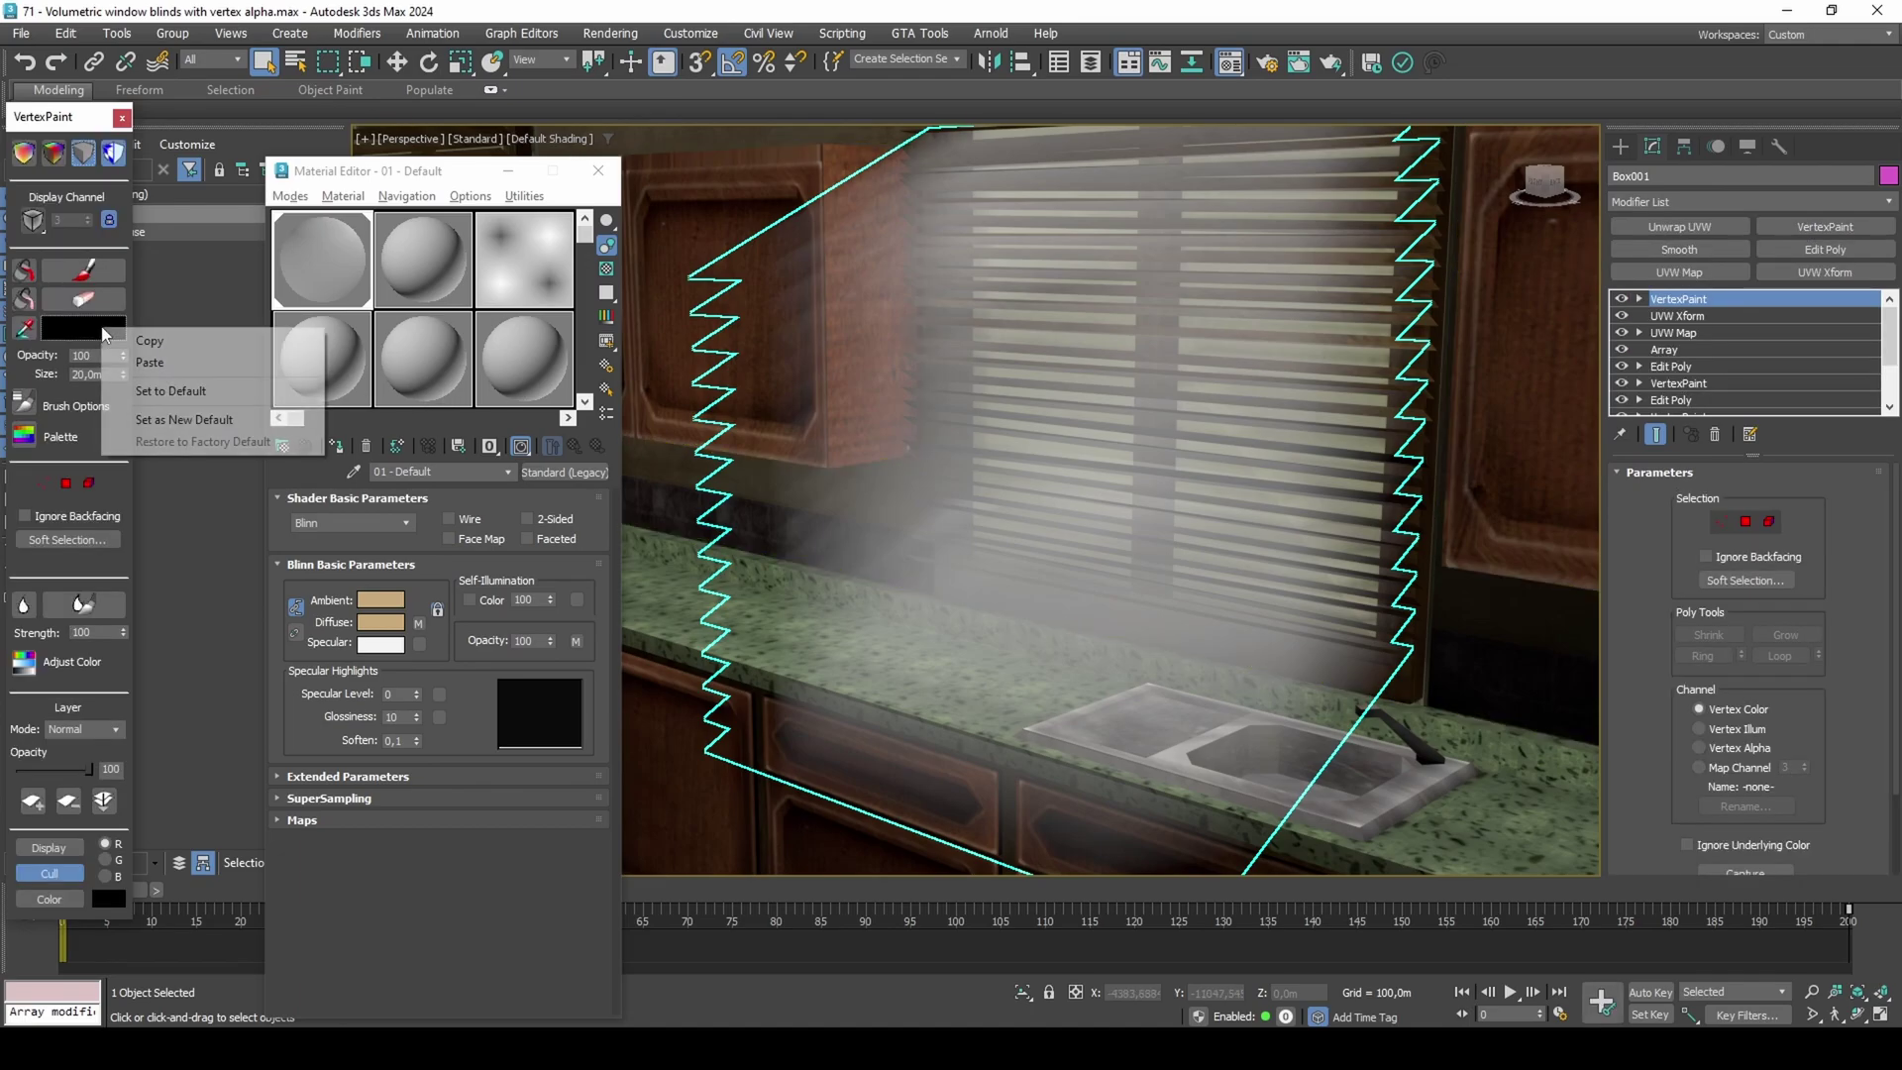
left_click(134, 369)
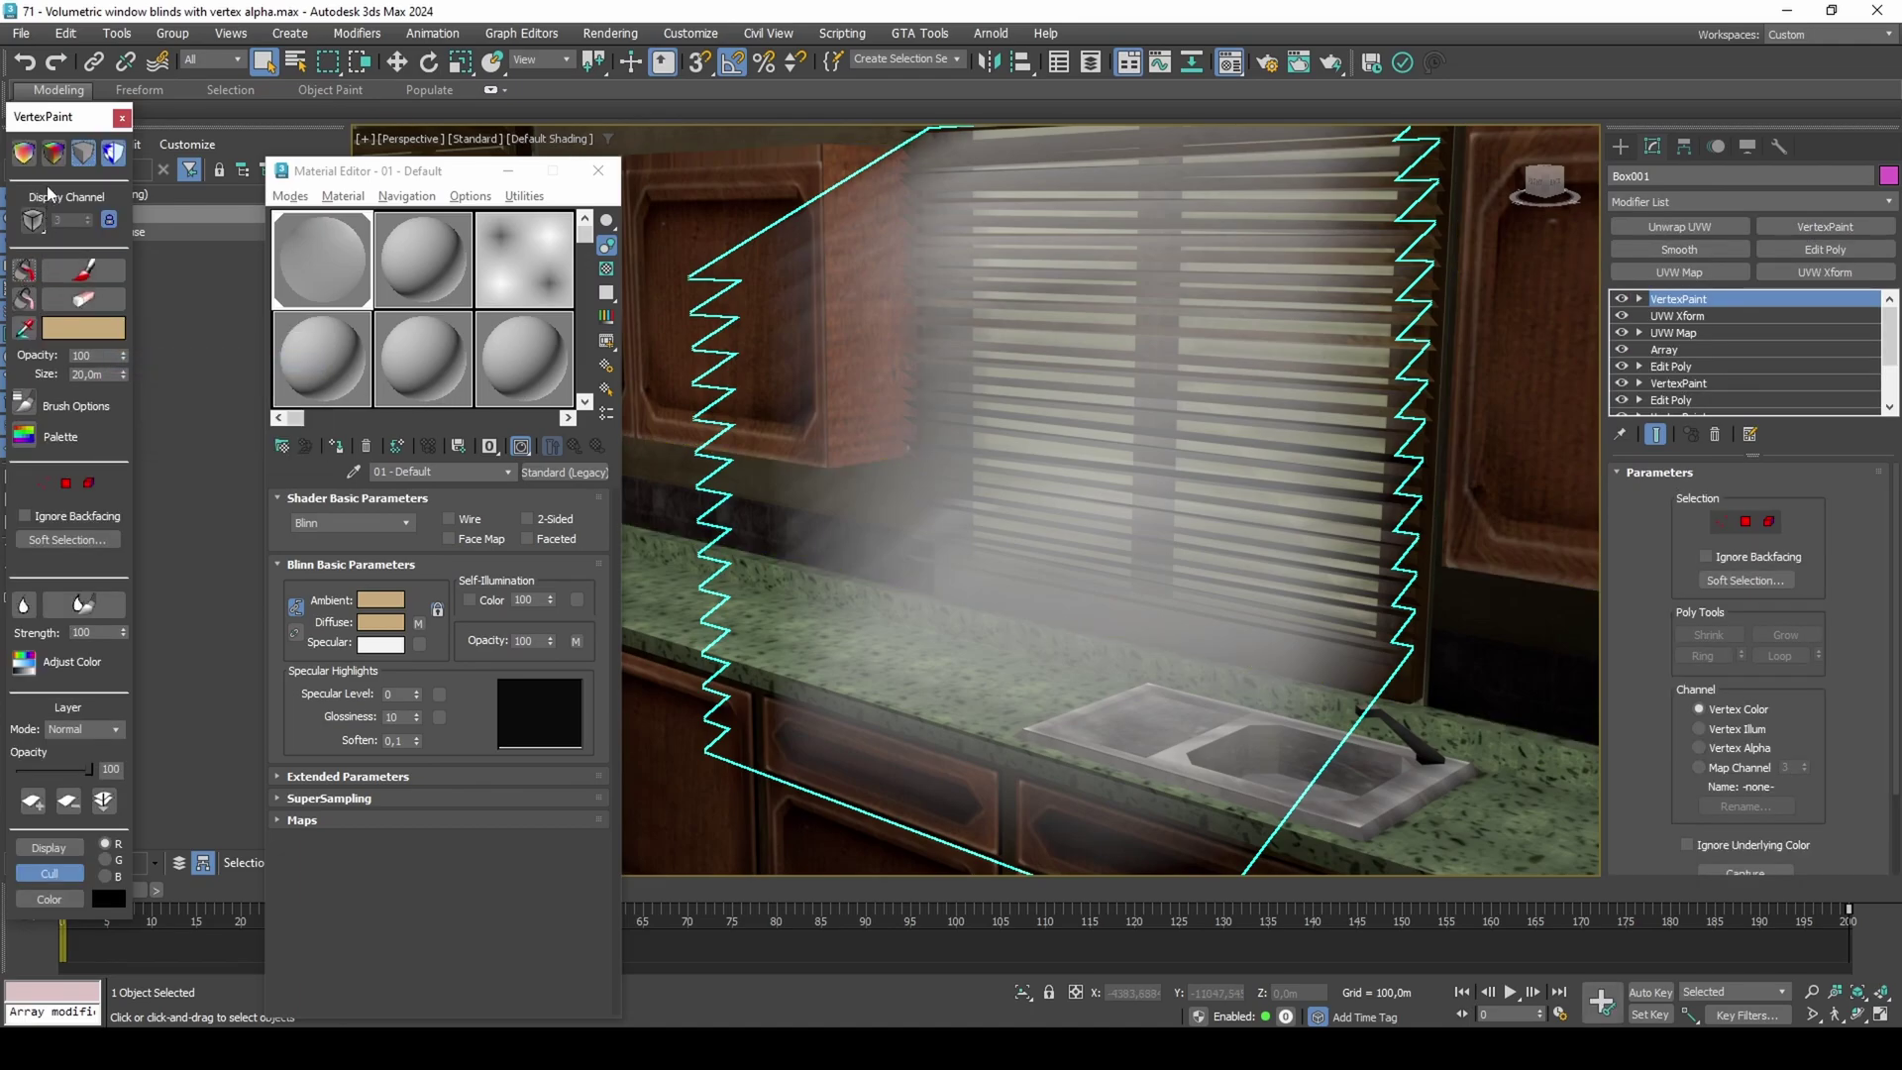
left_click(28, 158)
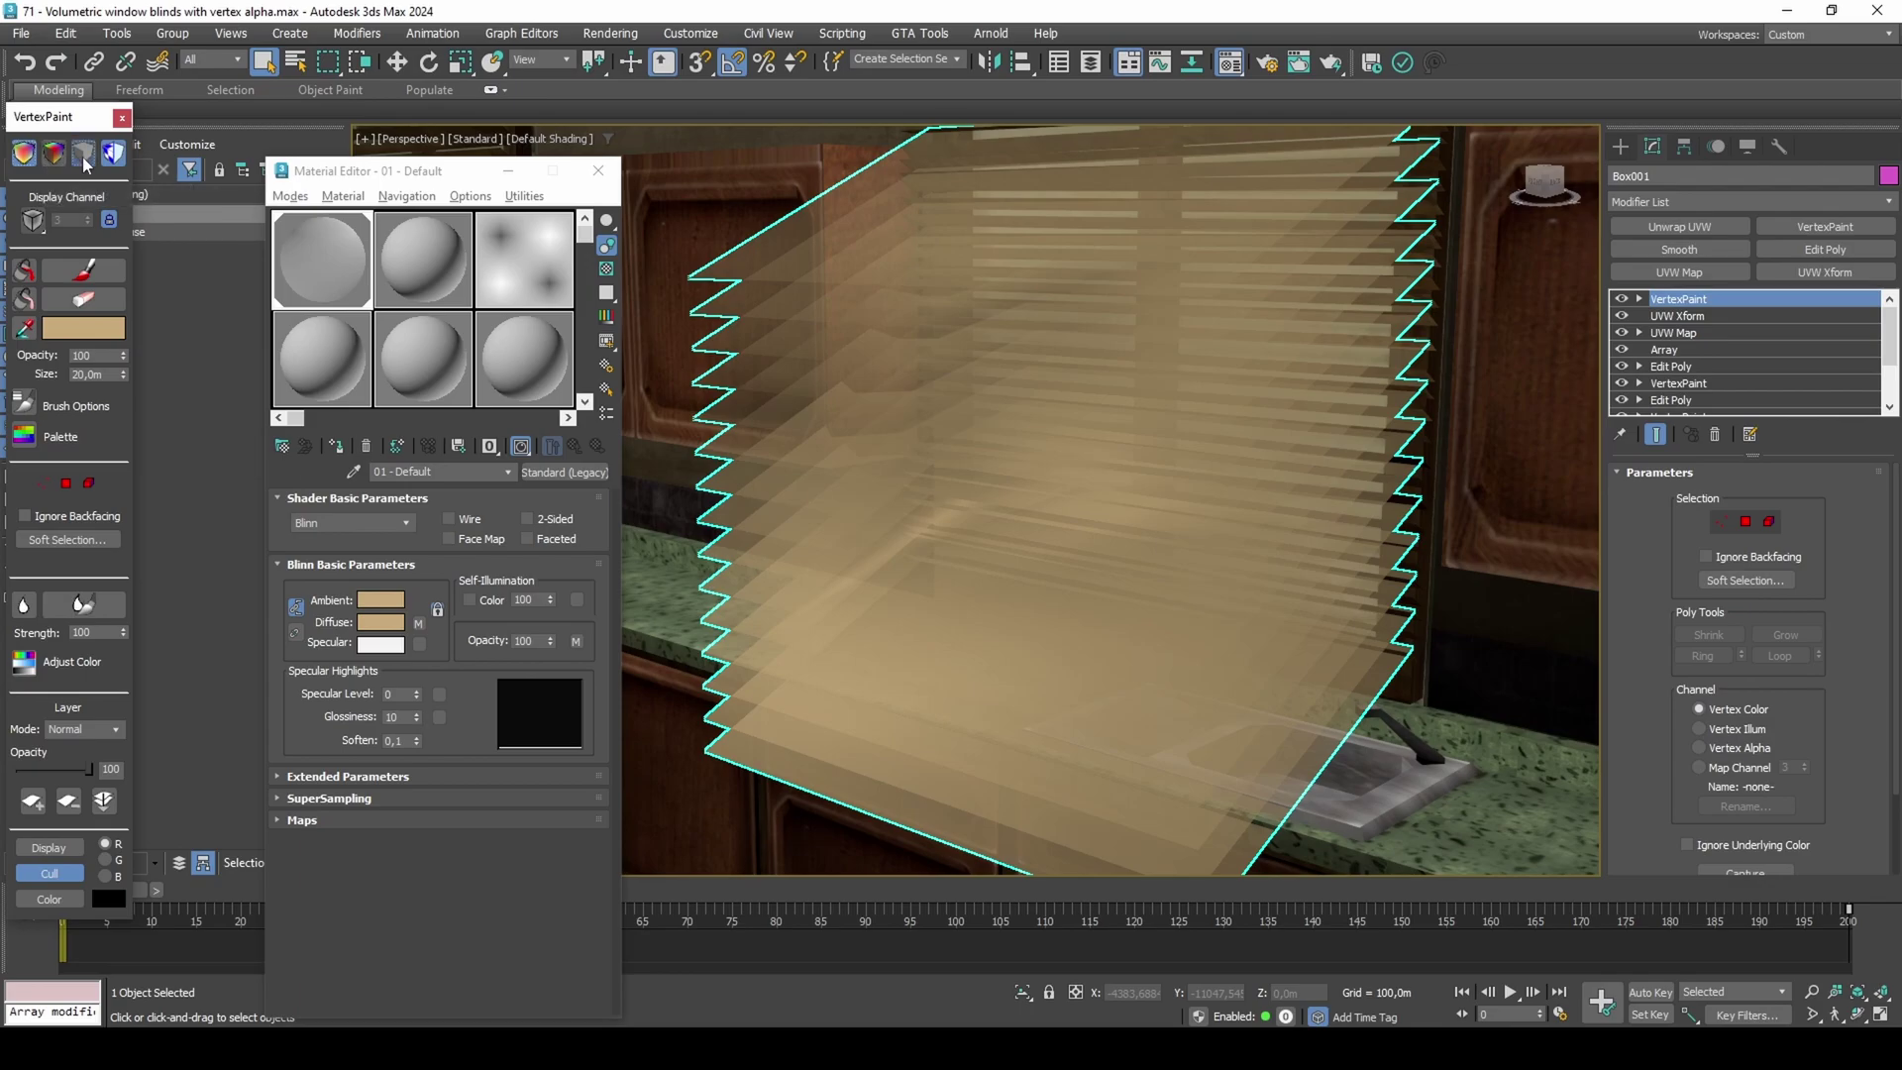
left_click(83, 157)
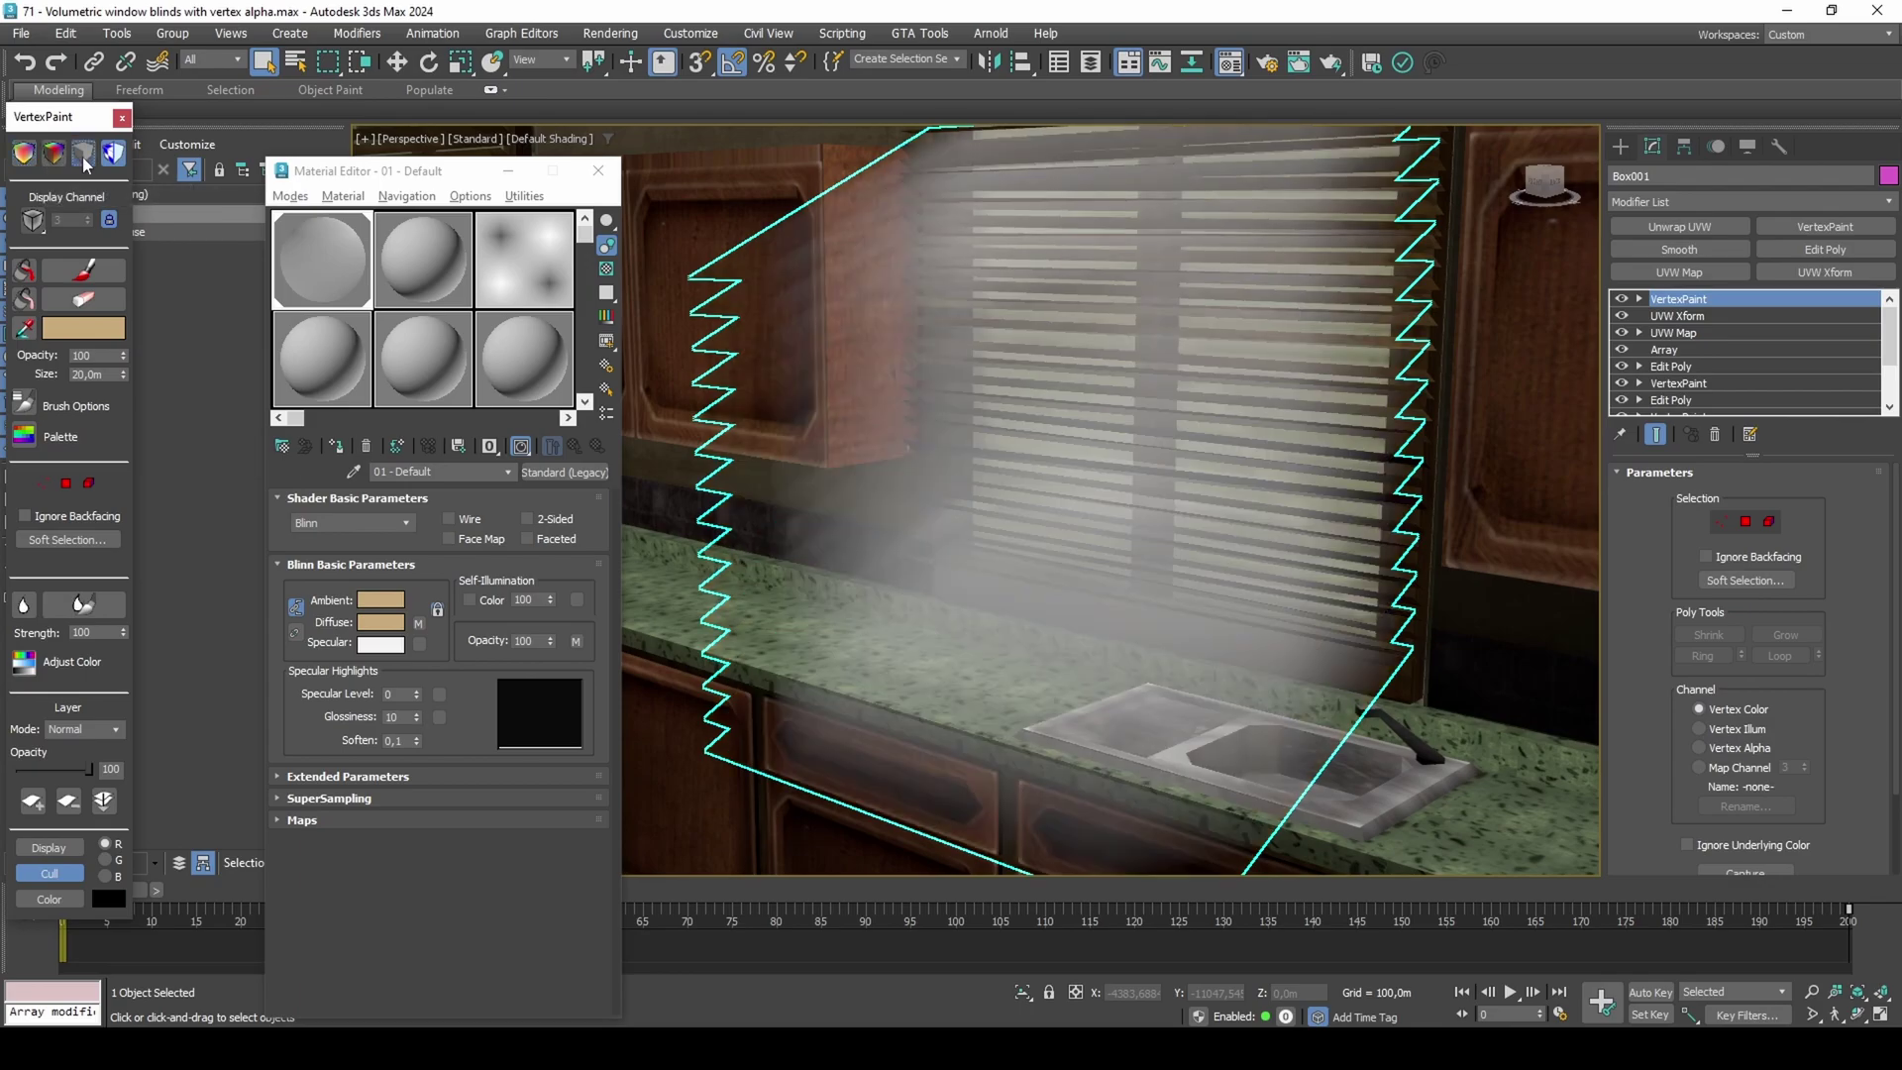
Open the Channel Info utility for Box001 and copy its 3:map channel.
left_click(1779, 146)
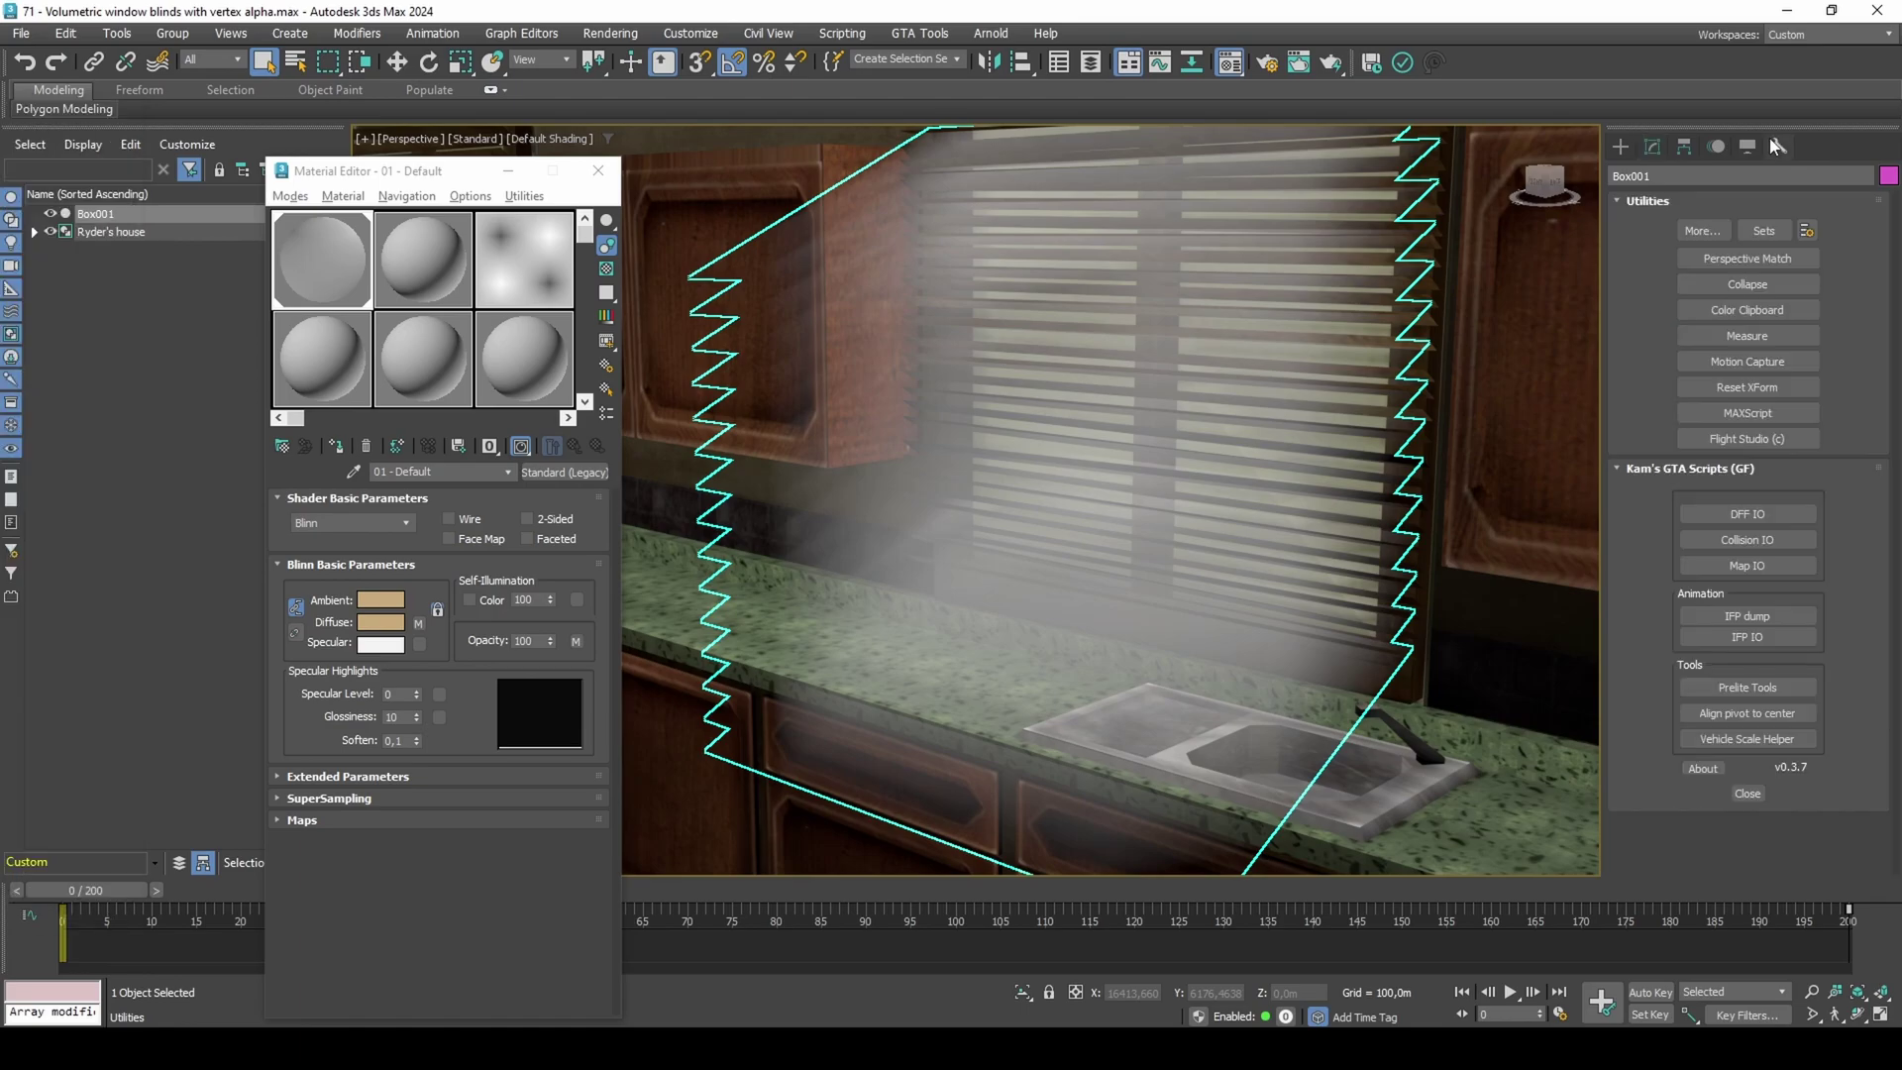
left_click(1700, 231)
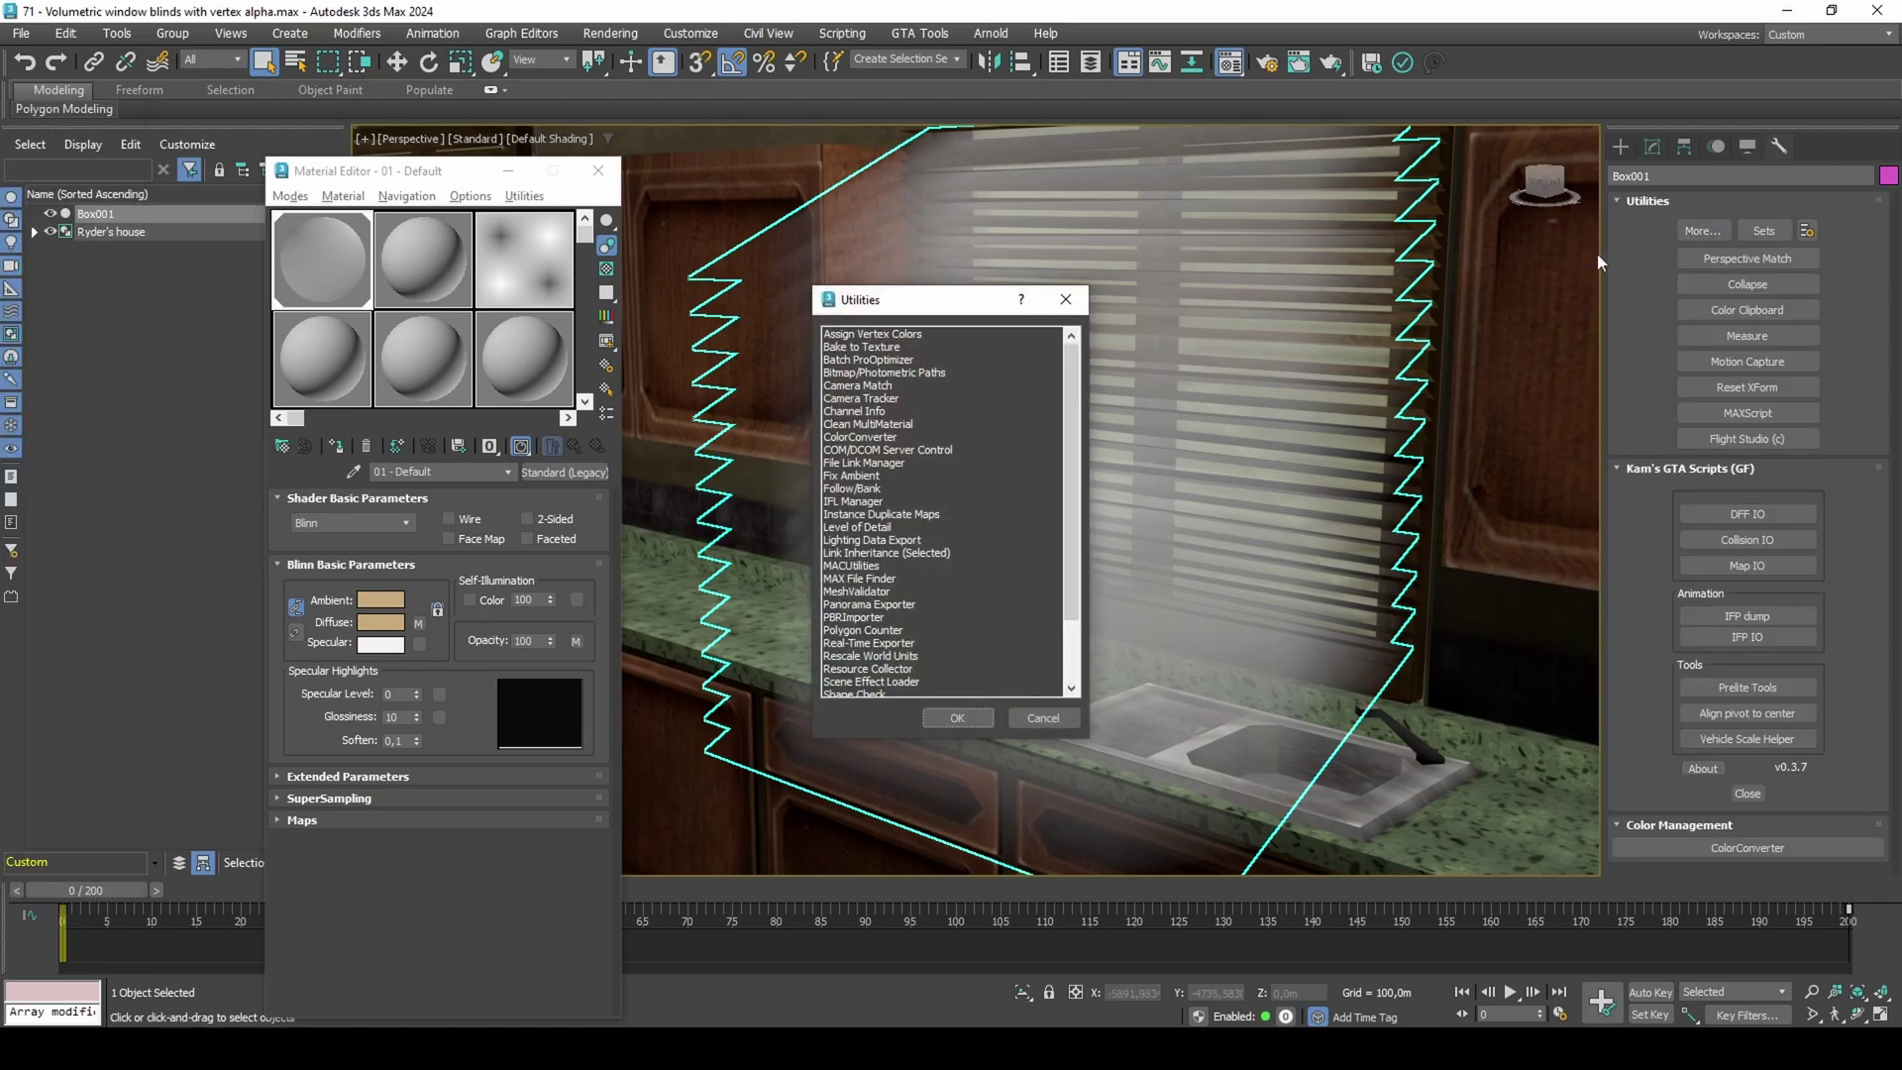
double_click(875, 412)
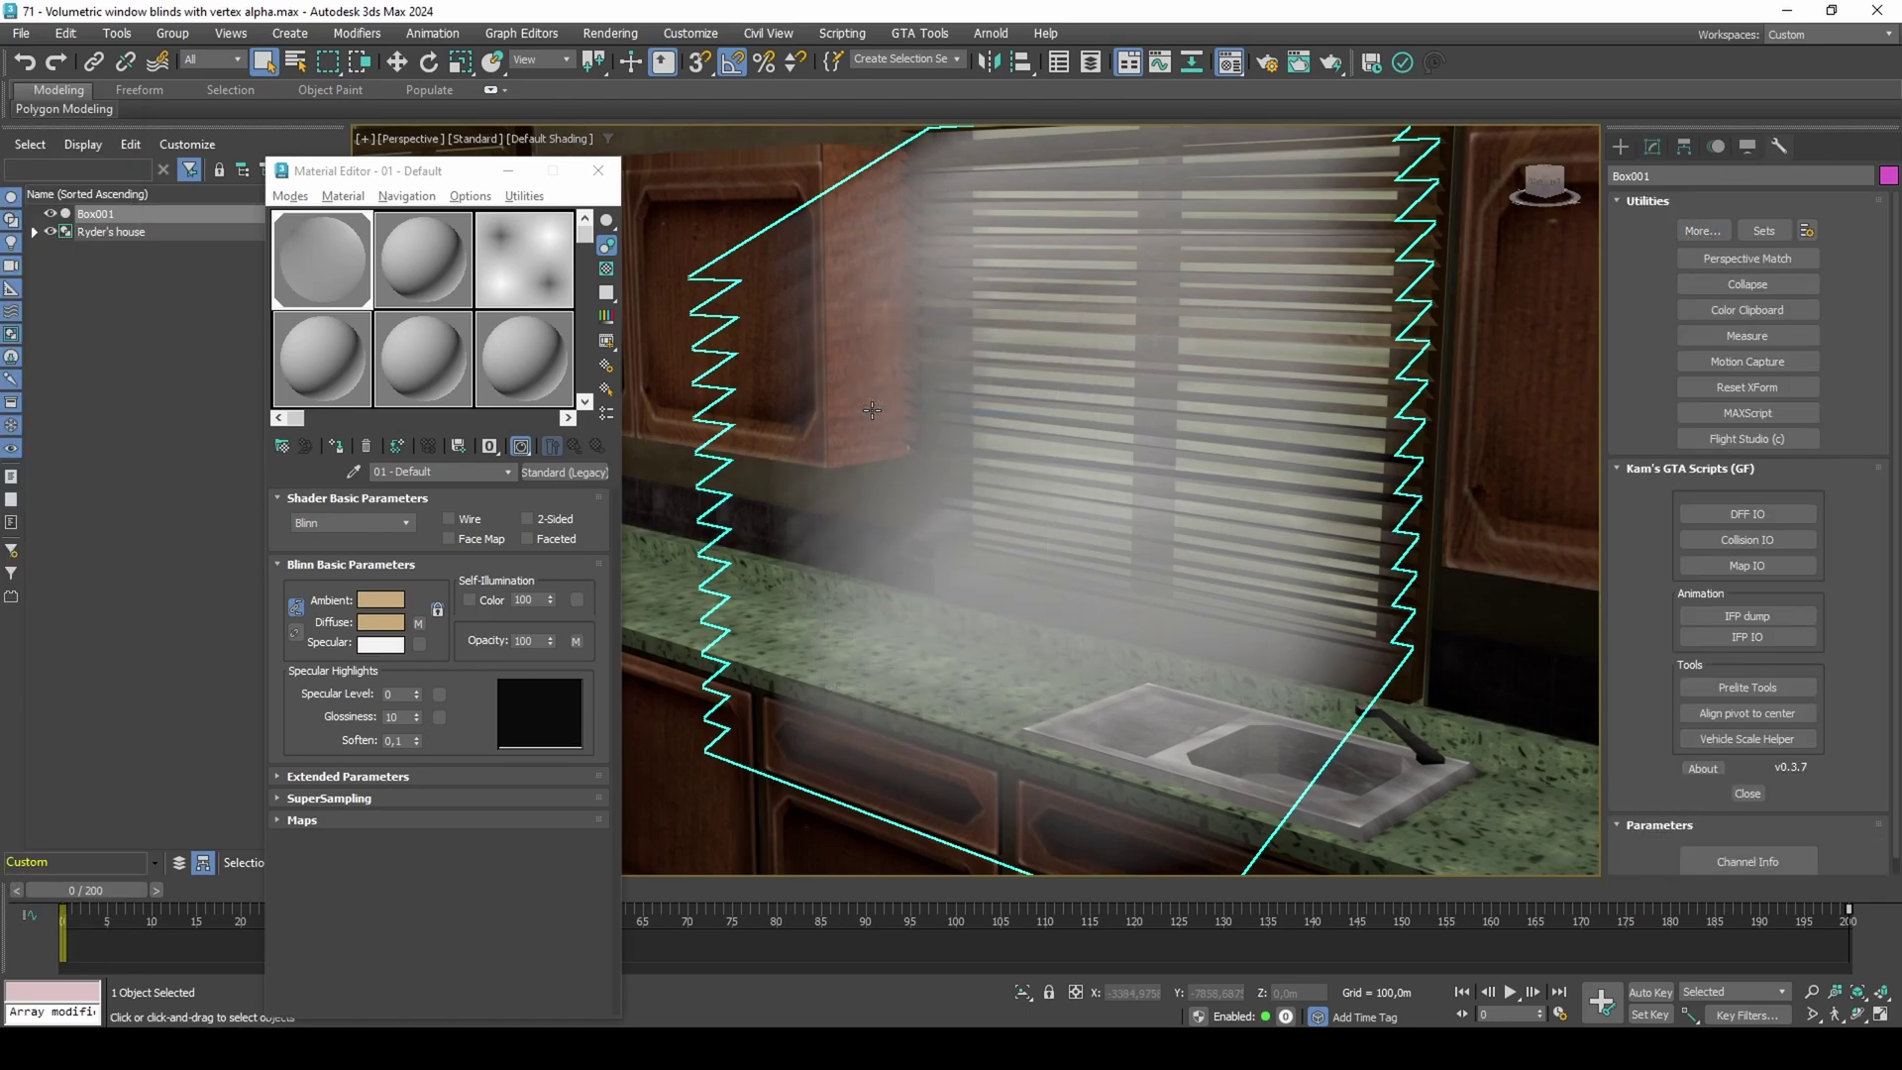
left_click(1712, 856)
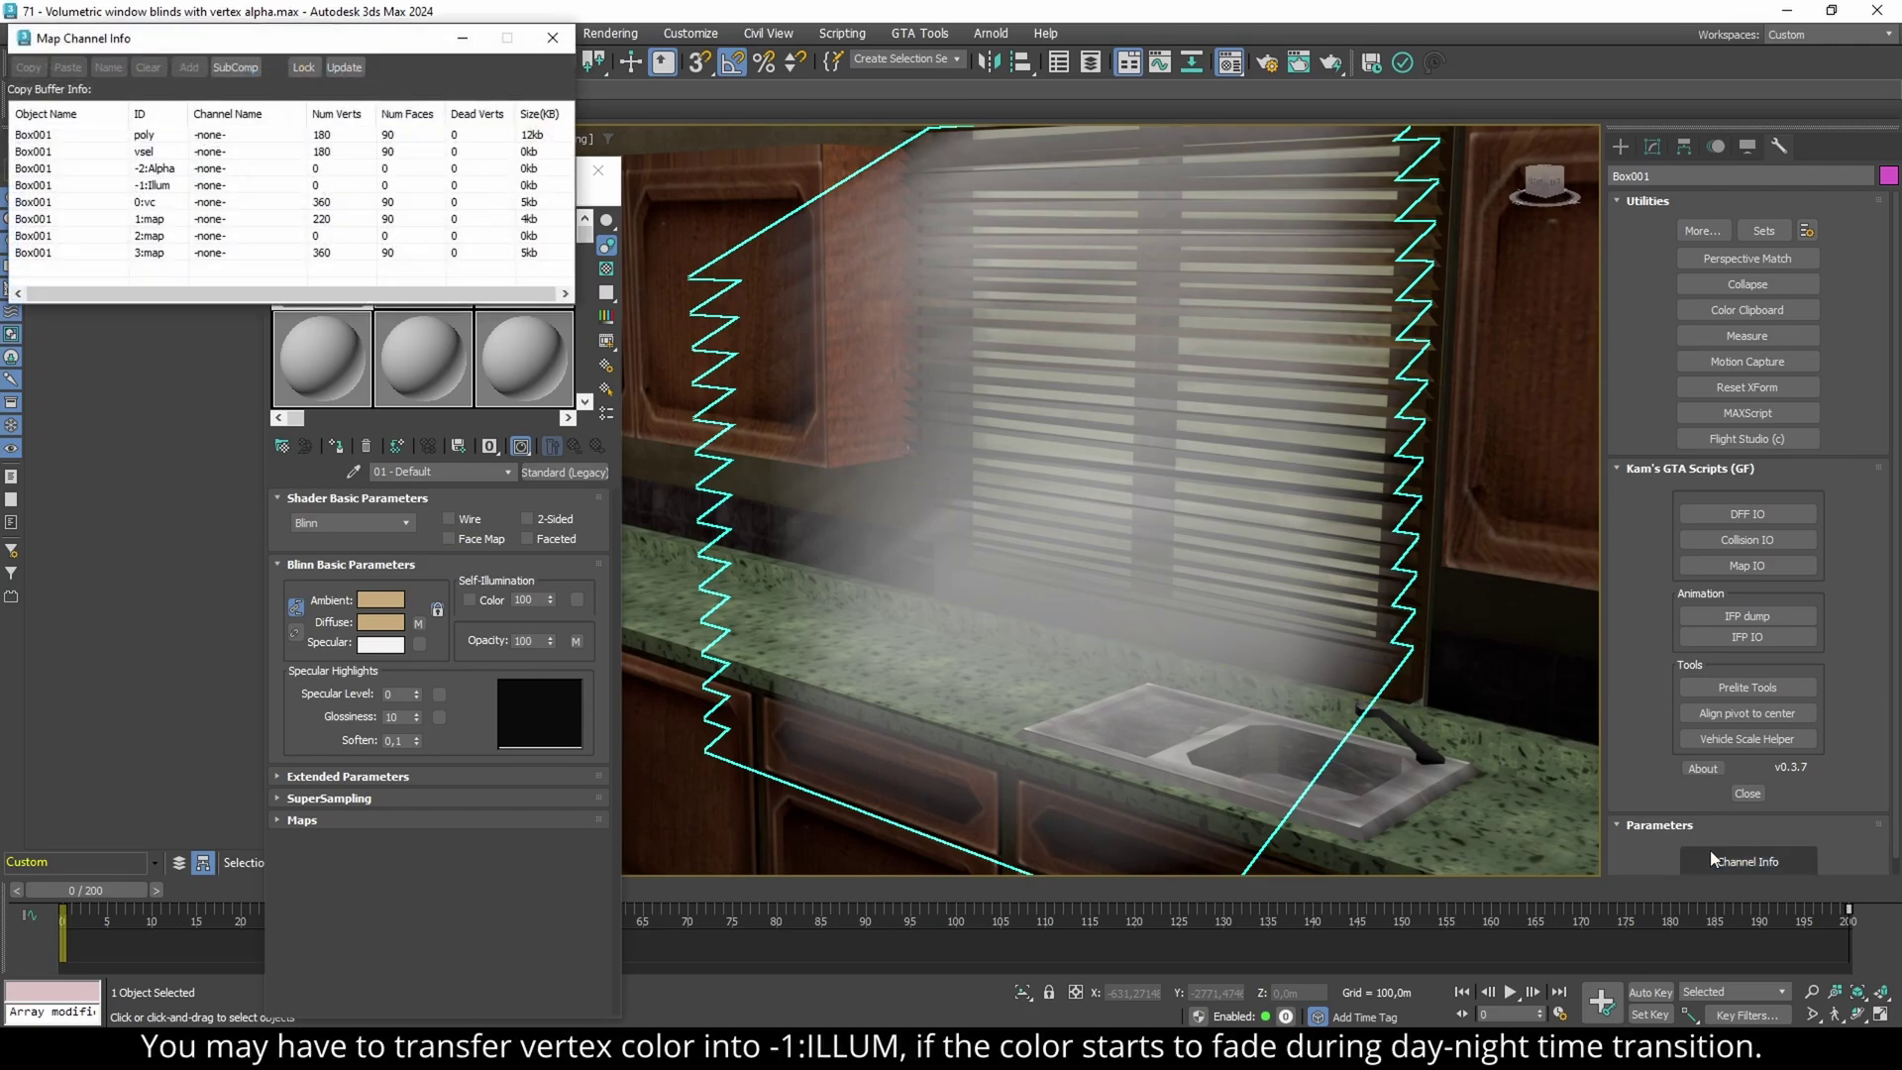
right_click(166, 257)
left_click(195, 269)
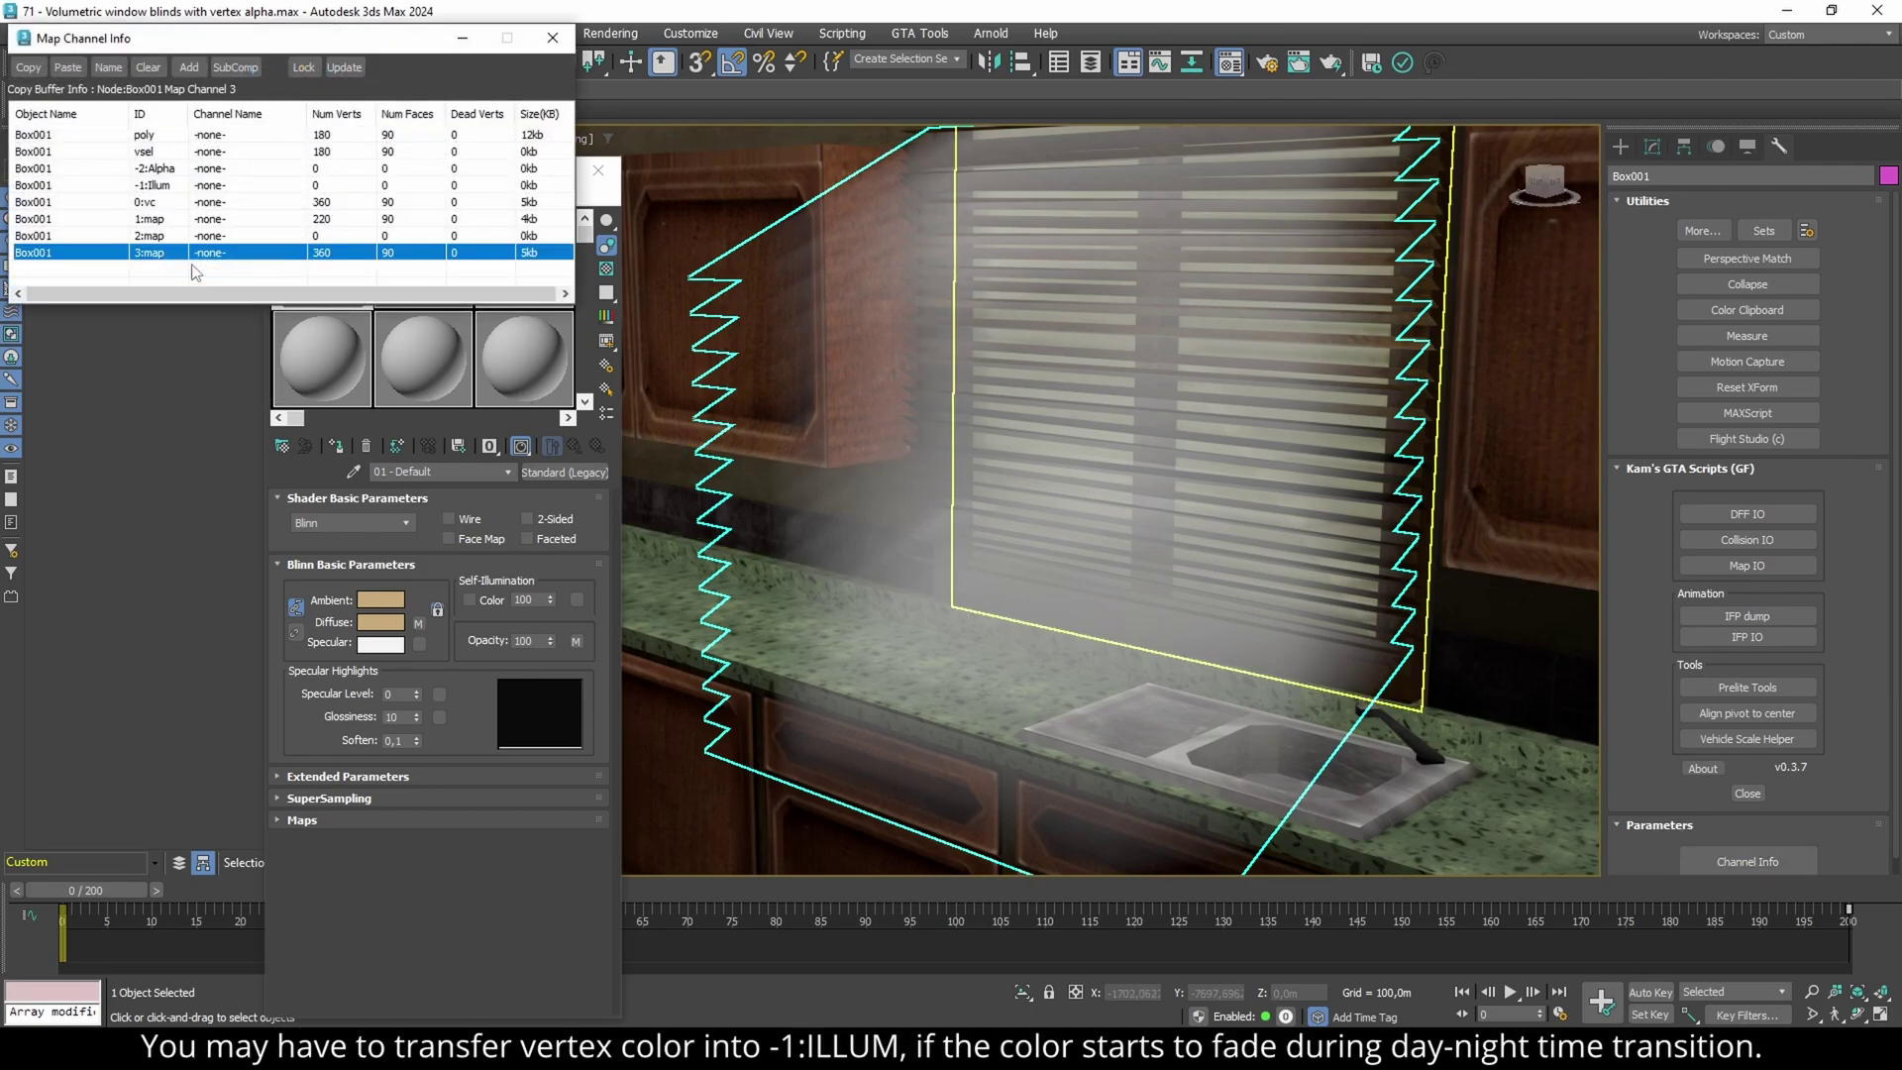
Add further map channels to Box001 up to 9:map.
left_click(185, 71)
left_click(186, 71)
left_click(186, 71)
scroll(183, 203, "down", 2)
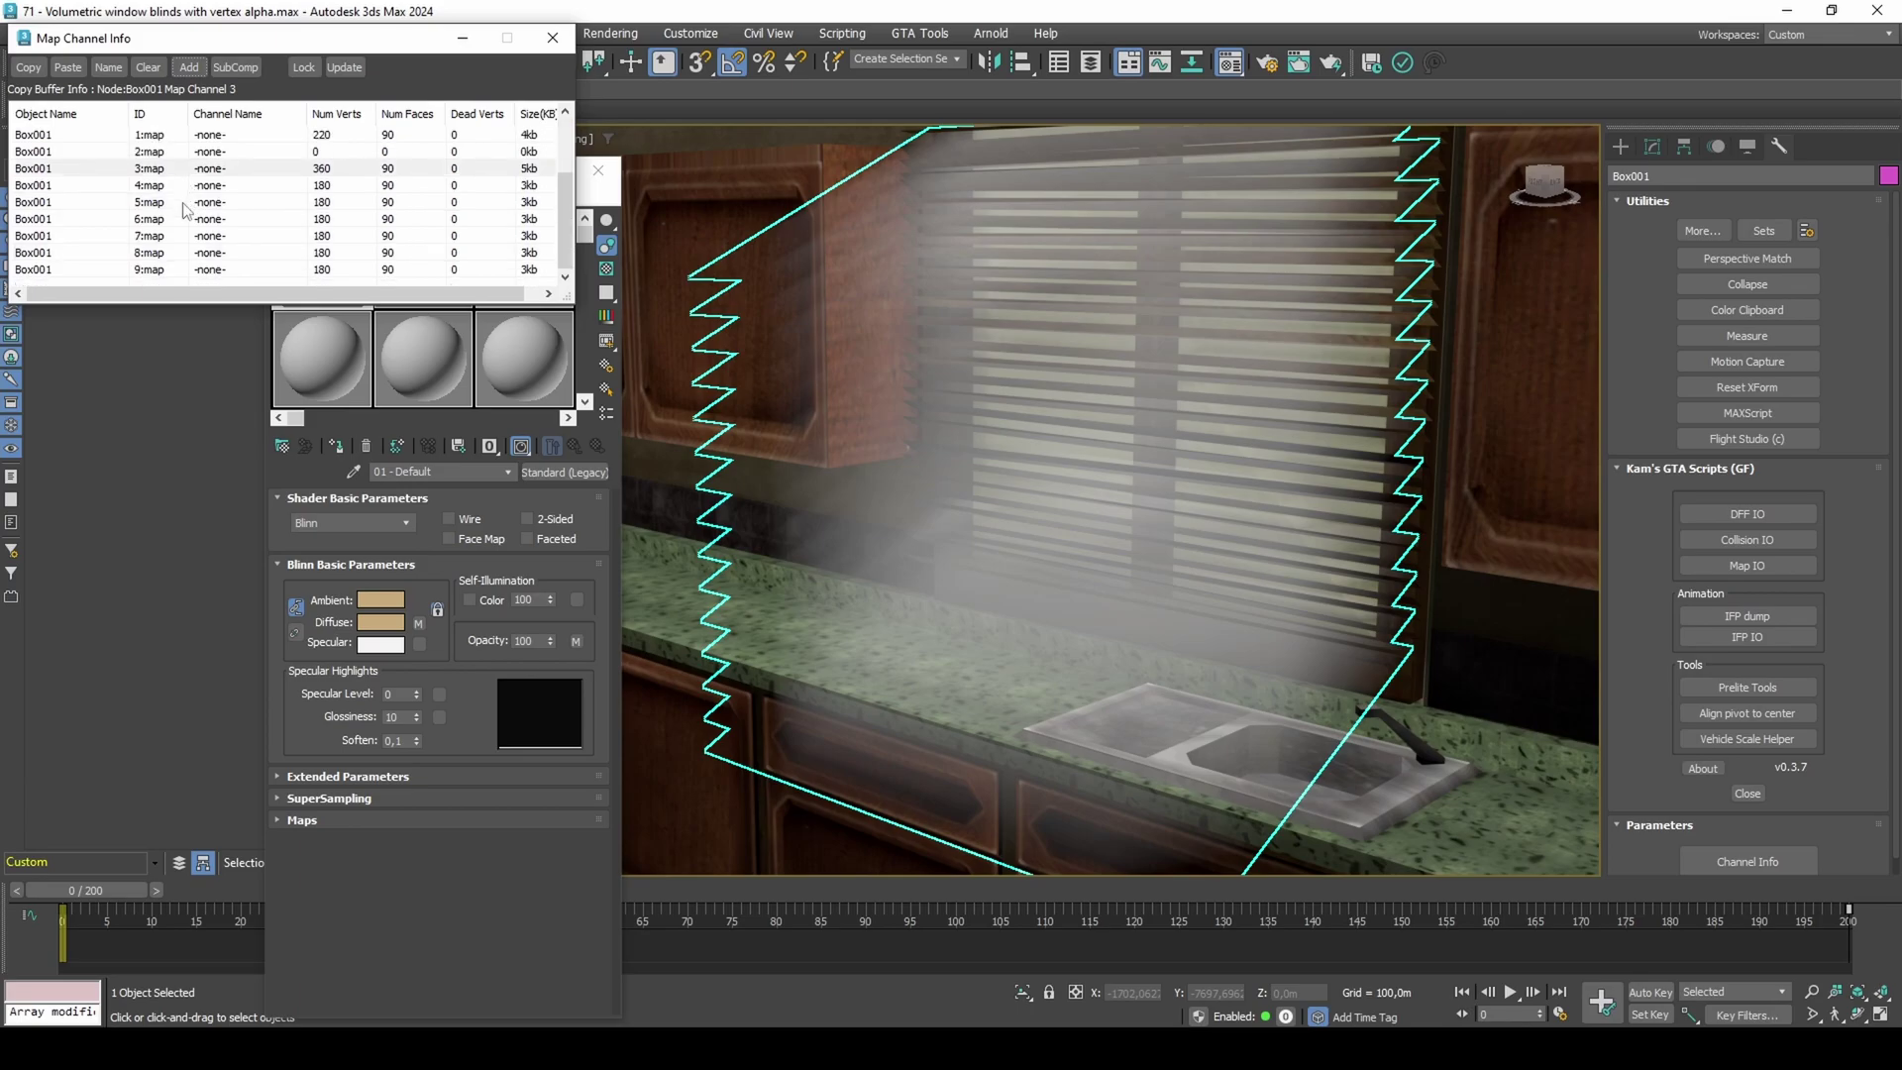
Paste the copied channel into 9:map and into the -2:Alpha channel, keeping the default channel names.
right_click(173, 278)
left_click(197, 307)
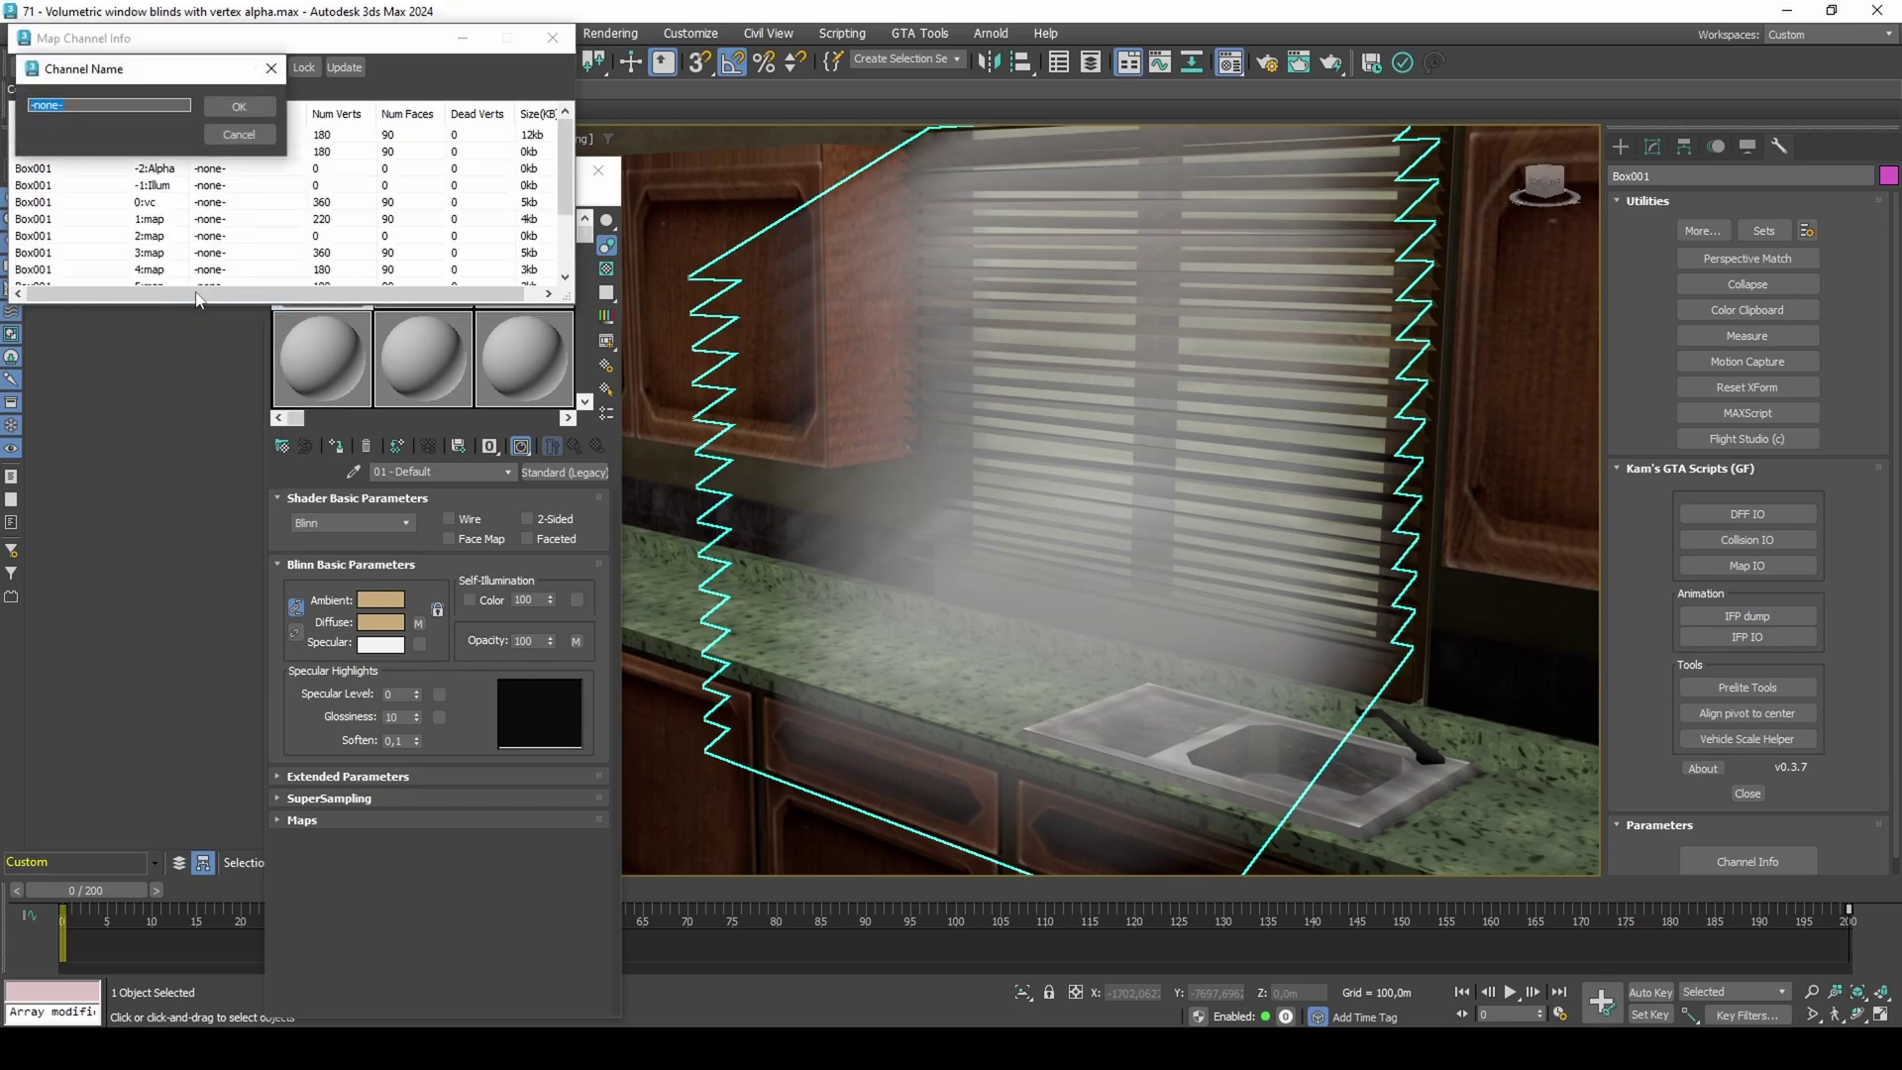
left_click(231, 107)
right_click(179, 170)
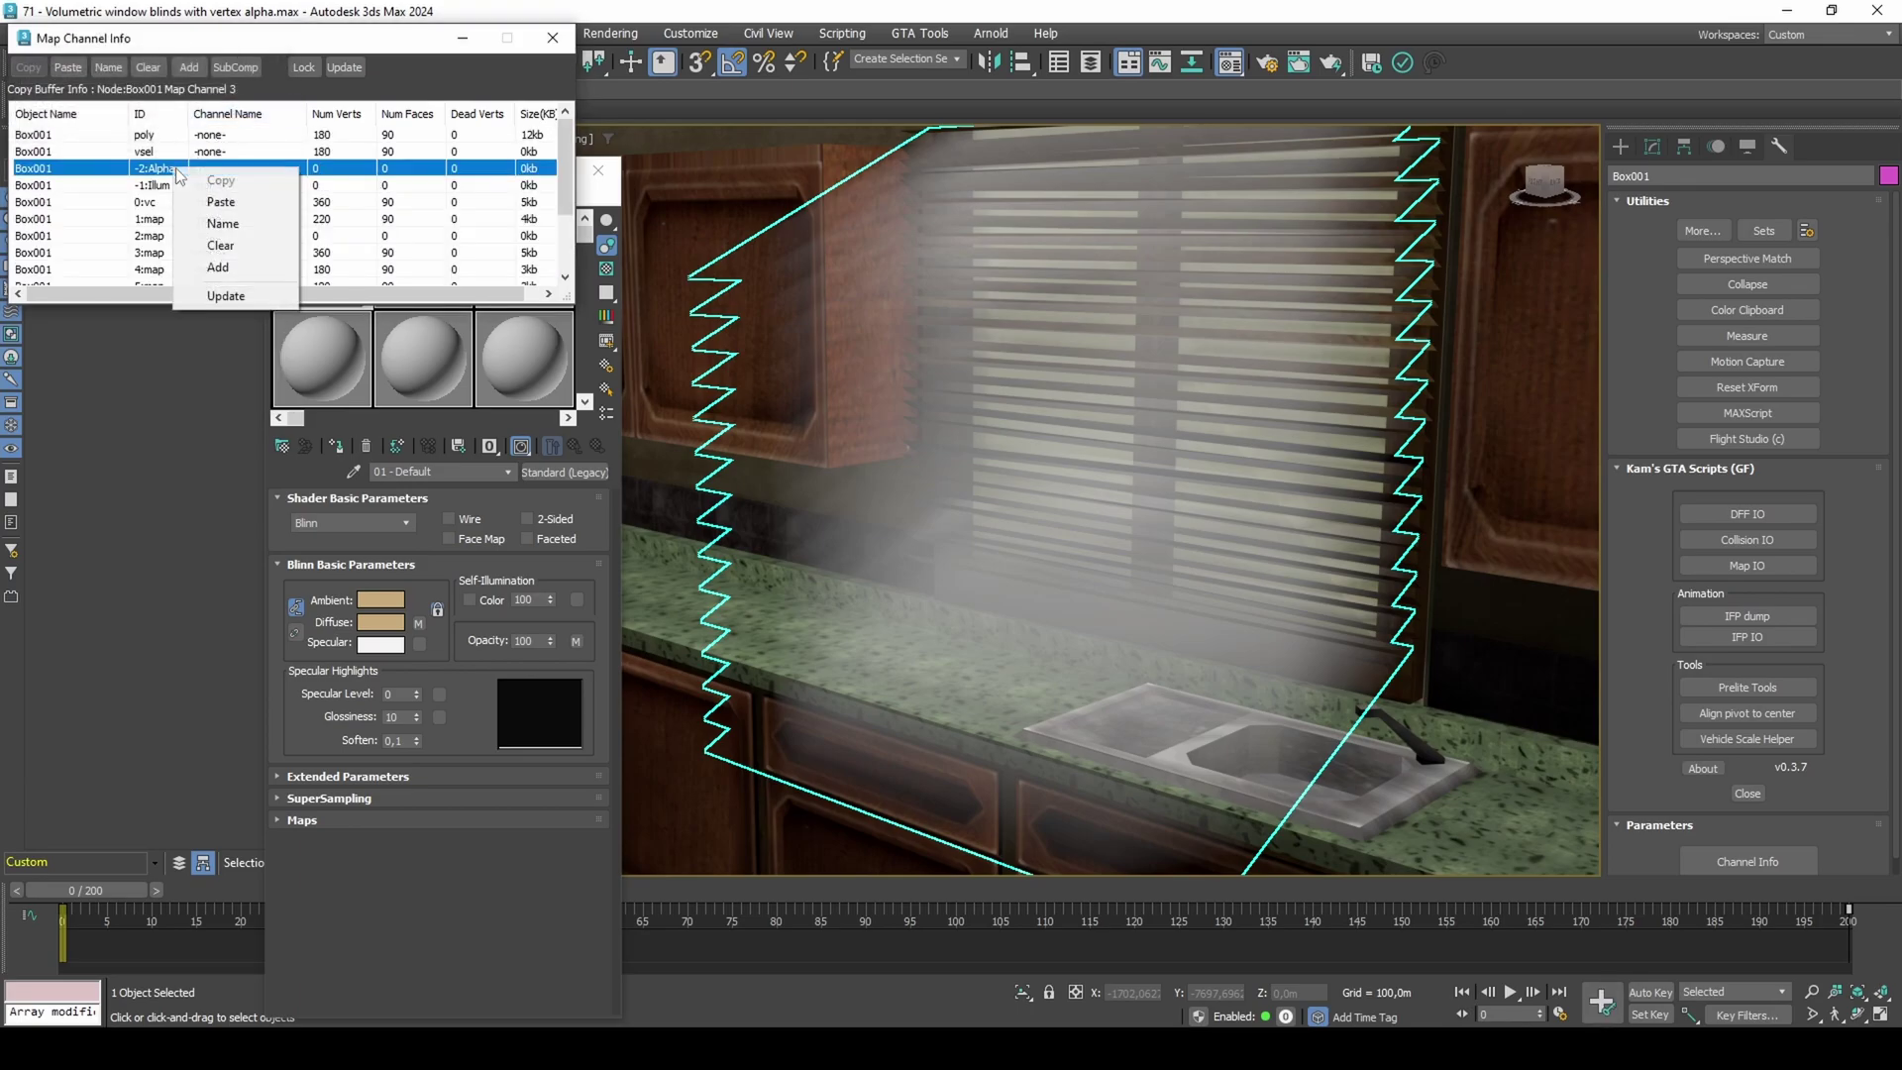
left_click(221, 201)
left_click(241, 111)
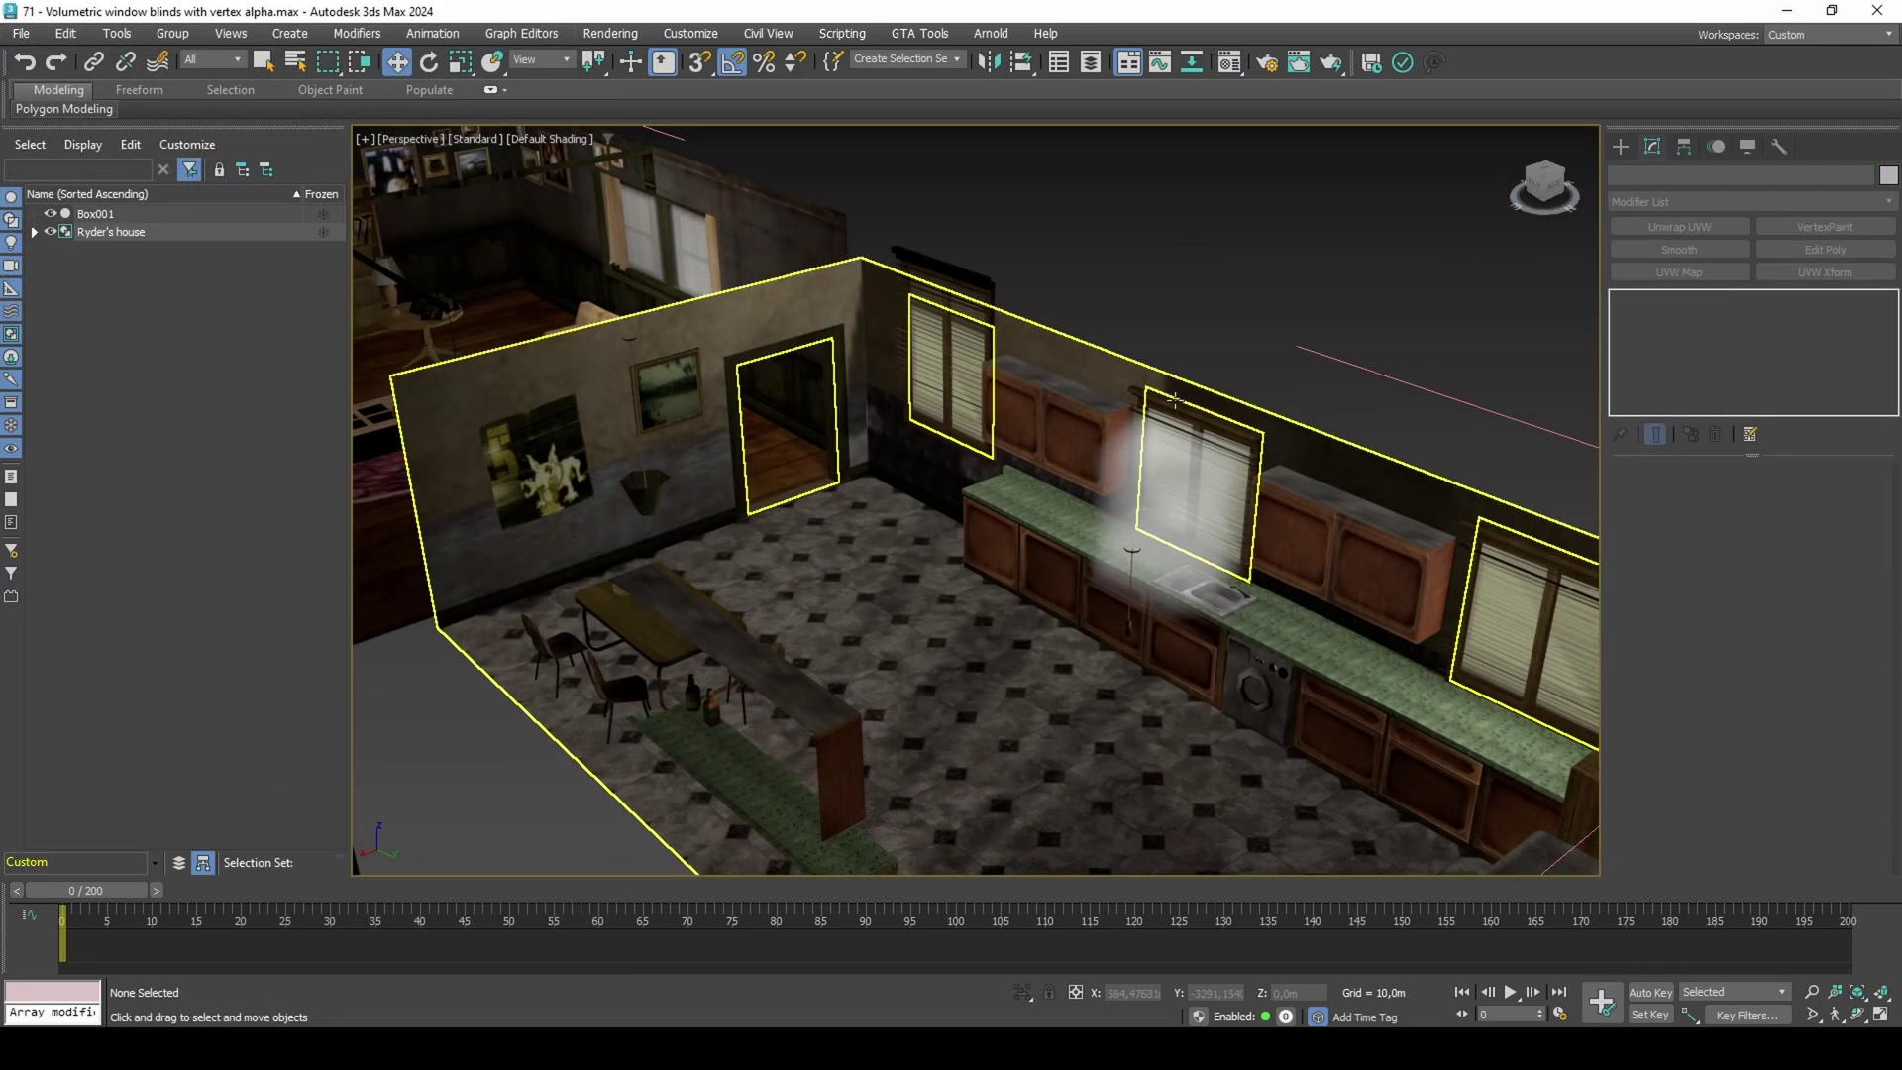
Clone Box001 as an instance named Box002_export.
left_click(1161, 459)
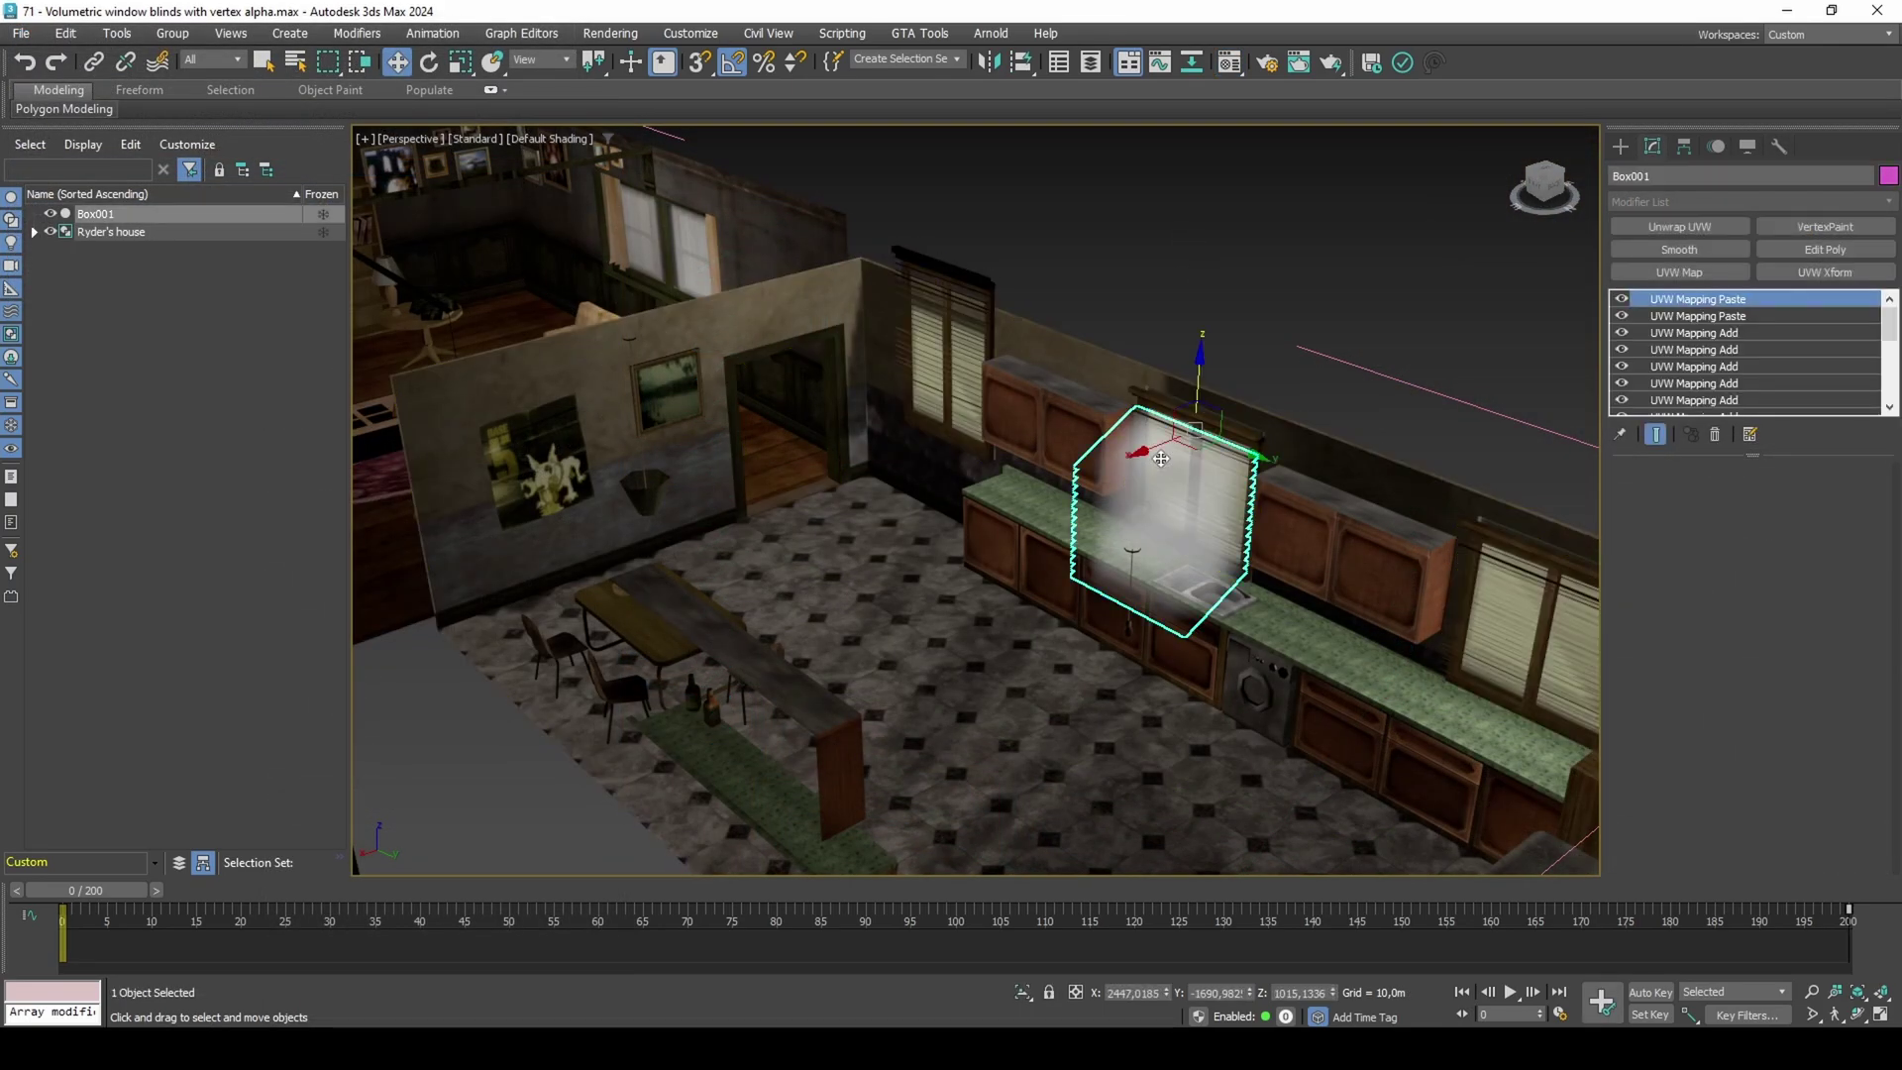
right_click(1161, 458)
left_click(1205, 632)
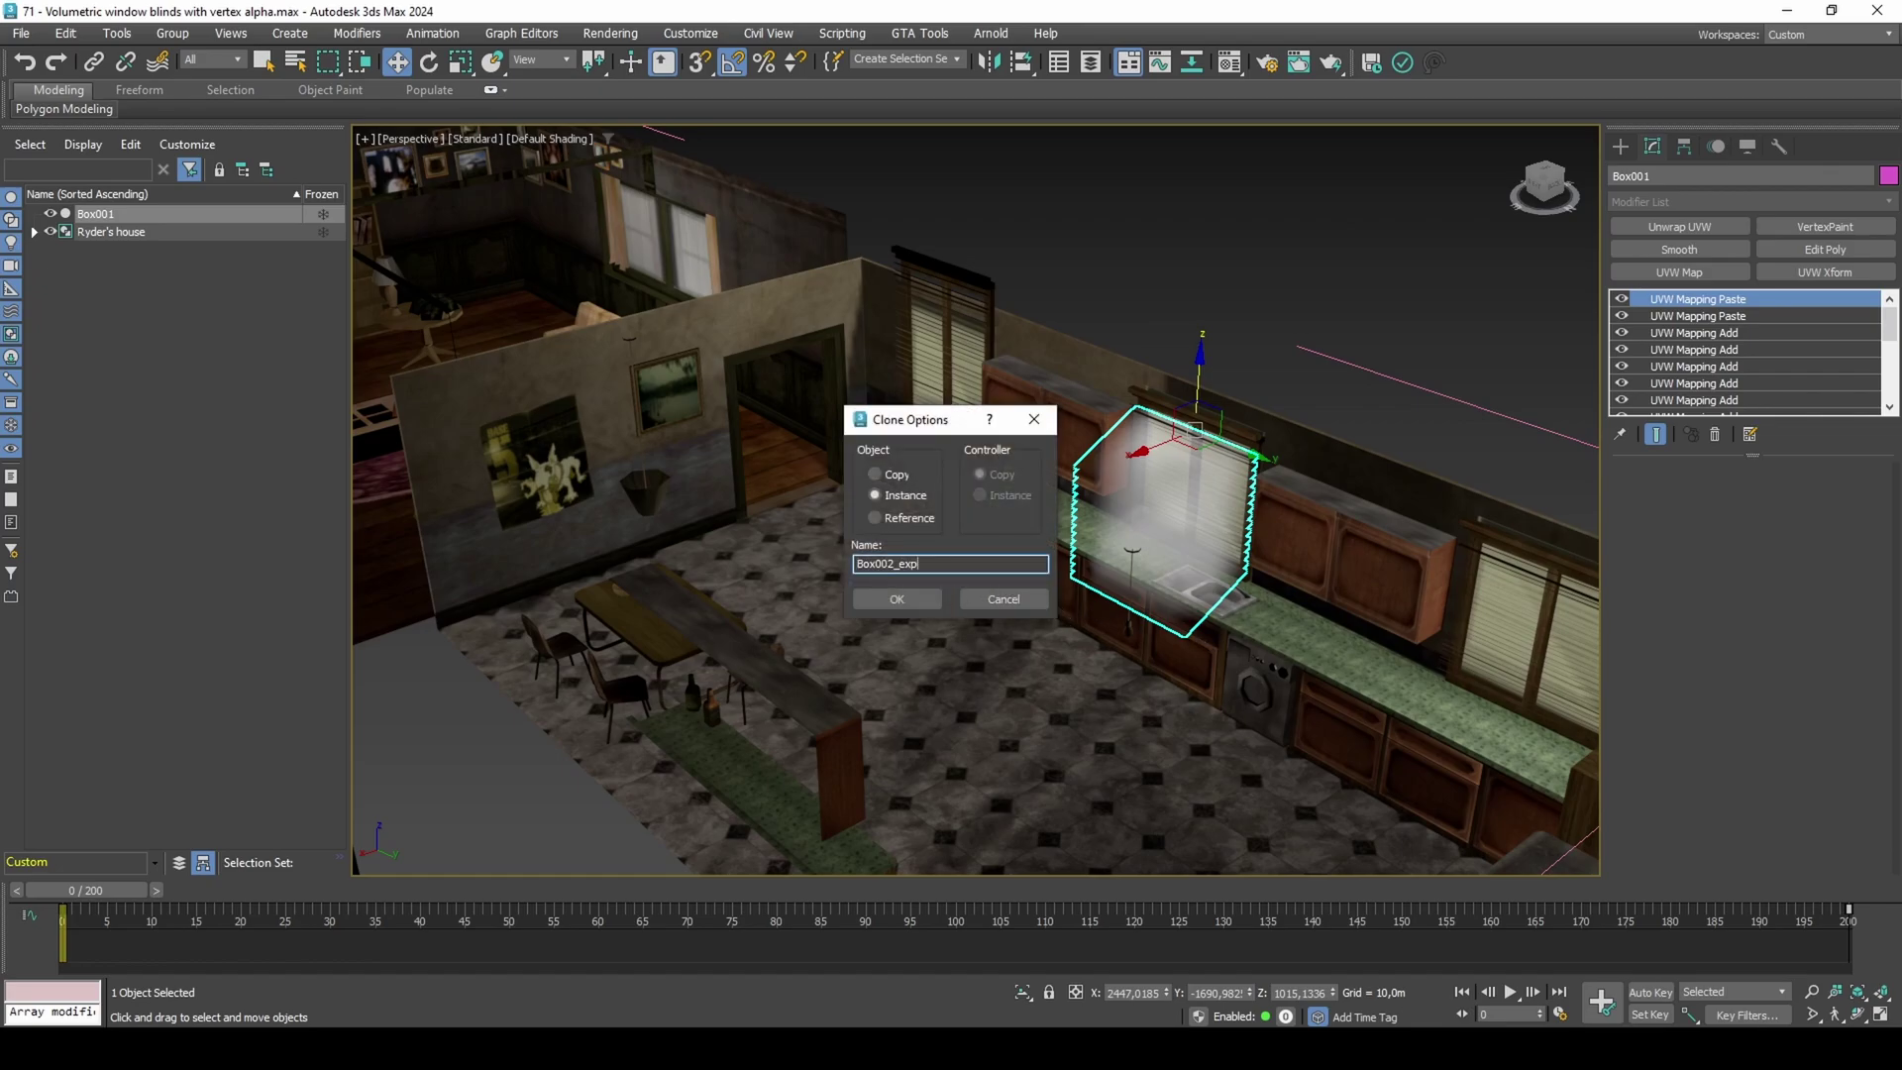
type("_export")
key("Return")
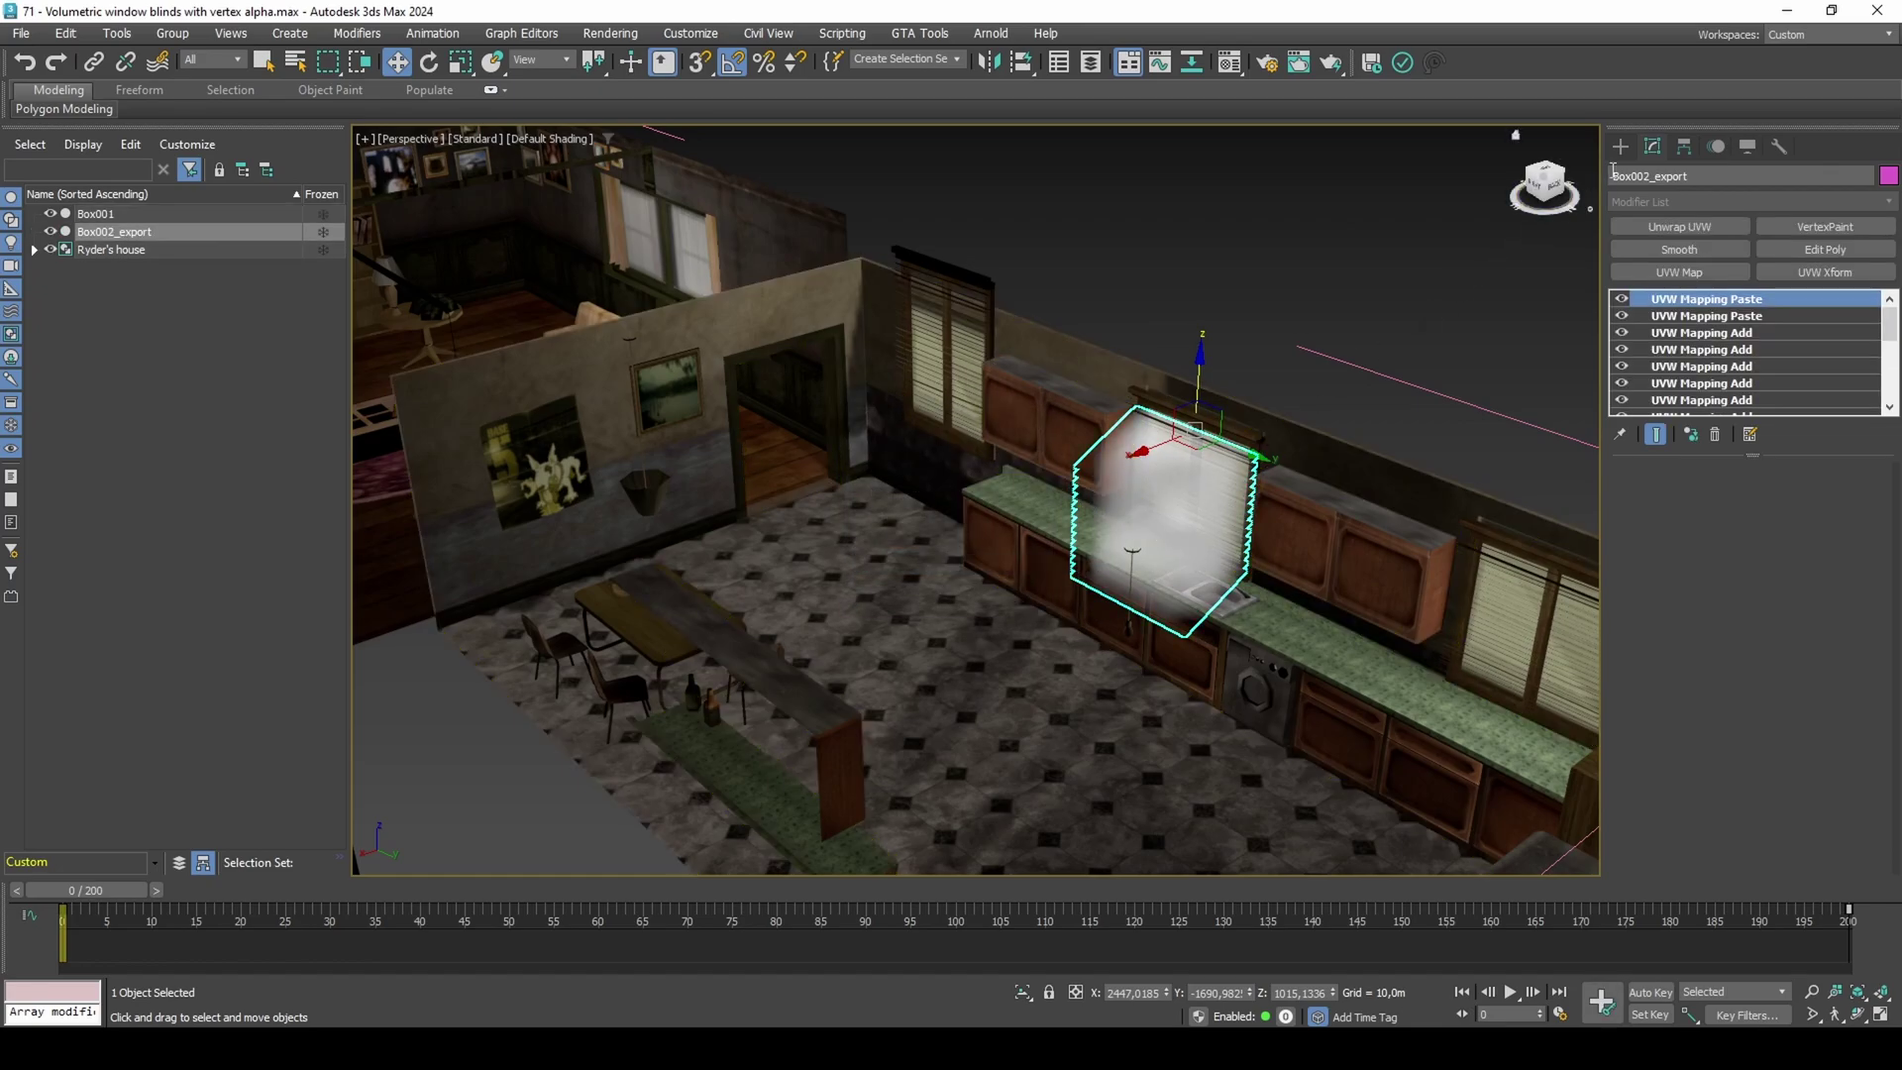
Create a sphere on the kitchen floor and set its radius to 1,0m.
left_click(1621, 147)
left_click(1678, 303)
key("s")
left_click_drag(927, 645, 1014, 623)
key("s")
left_click_drag(1131, 609, 1132, 609)
double_click(1770, 587)
type("1")
key("Return")
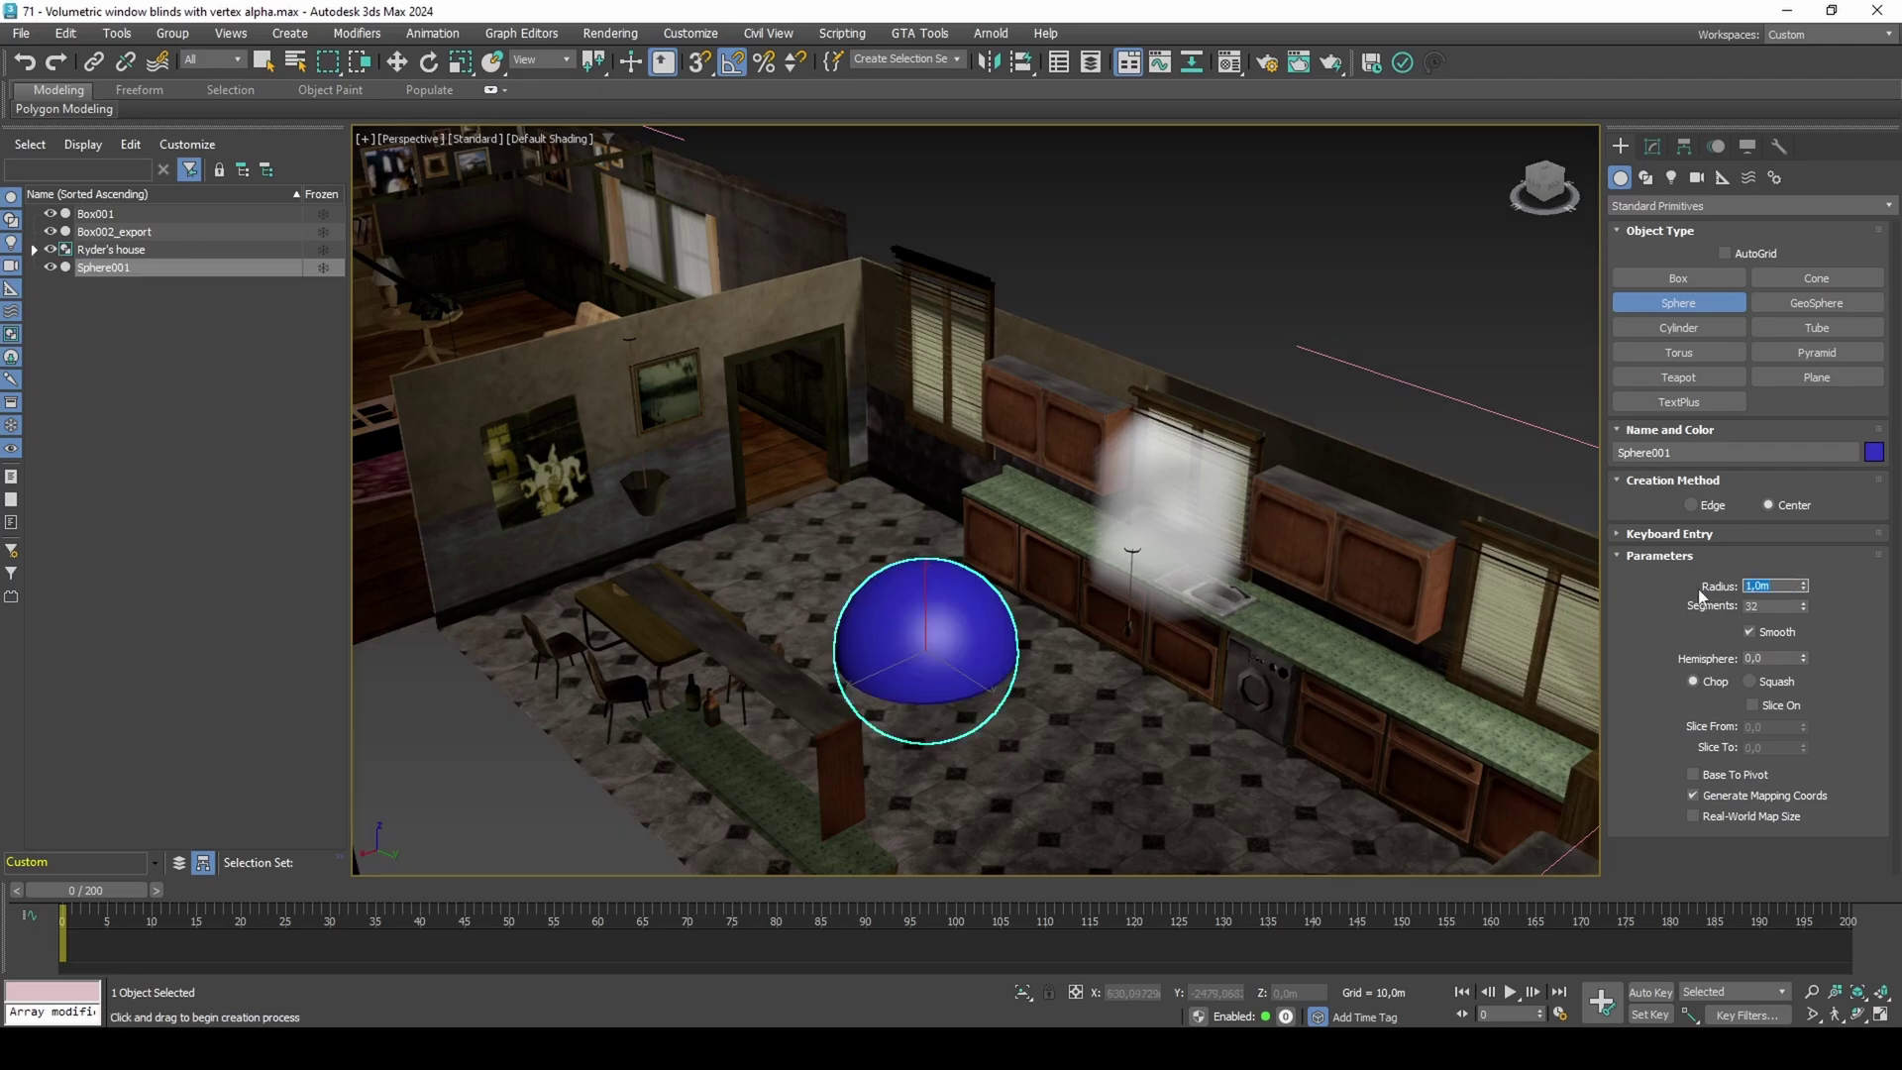
Align the sphere to Box002_export on X, Y and Z, pivot point to pivot point.
key("w")
left_click(1030, 71)
left_click(1133, 470)
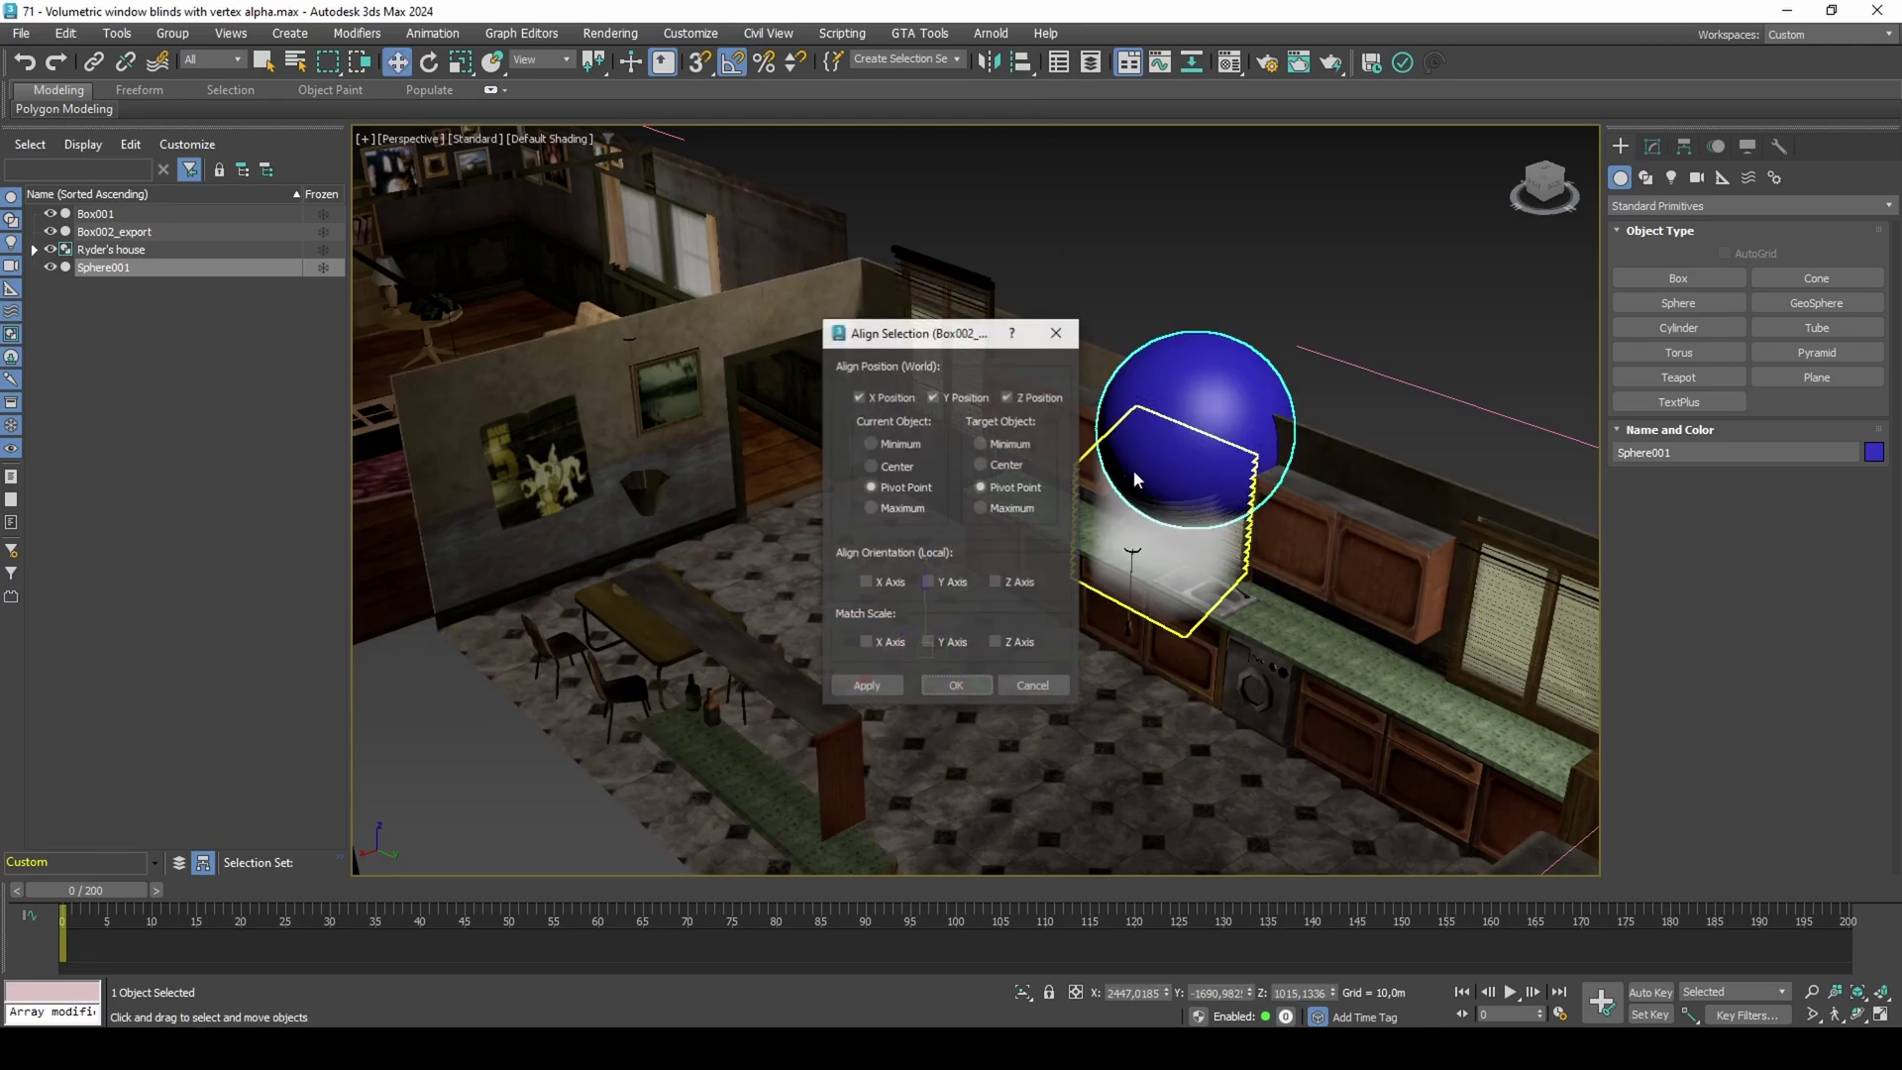
left_click(953, 686)
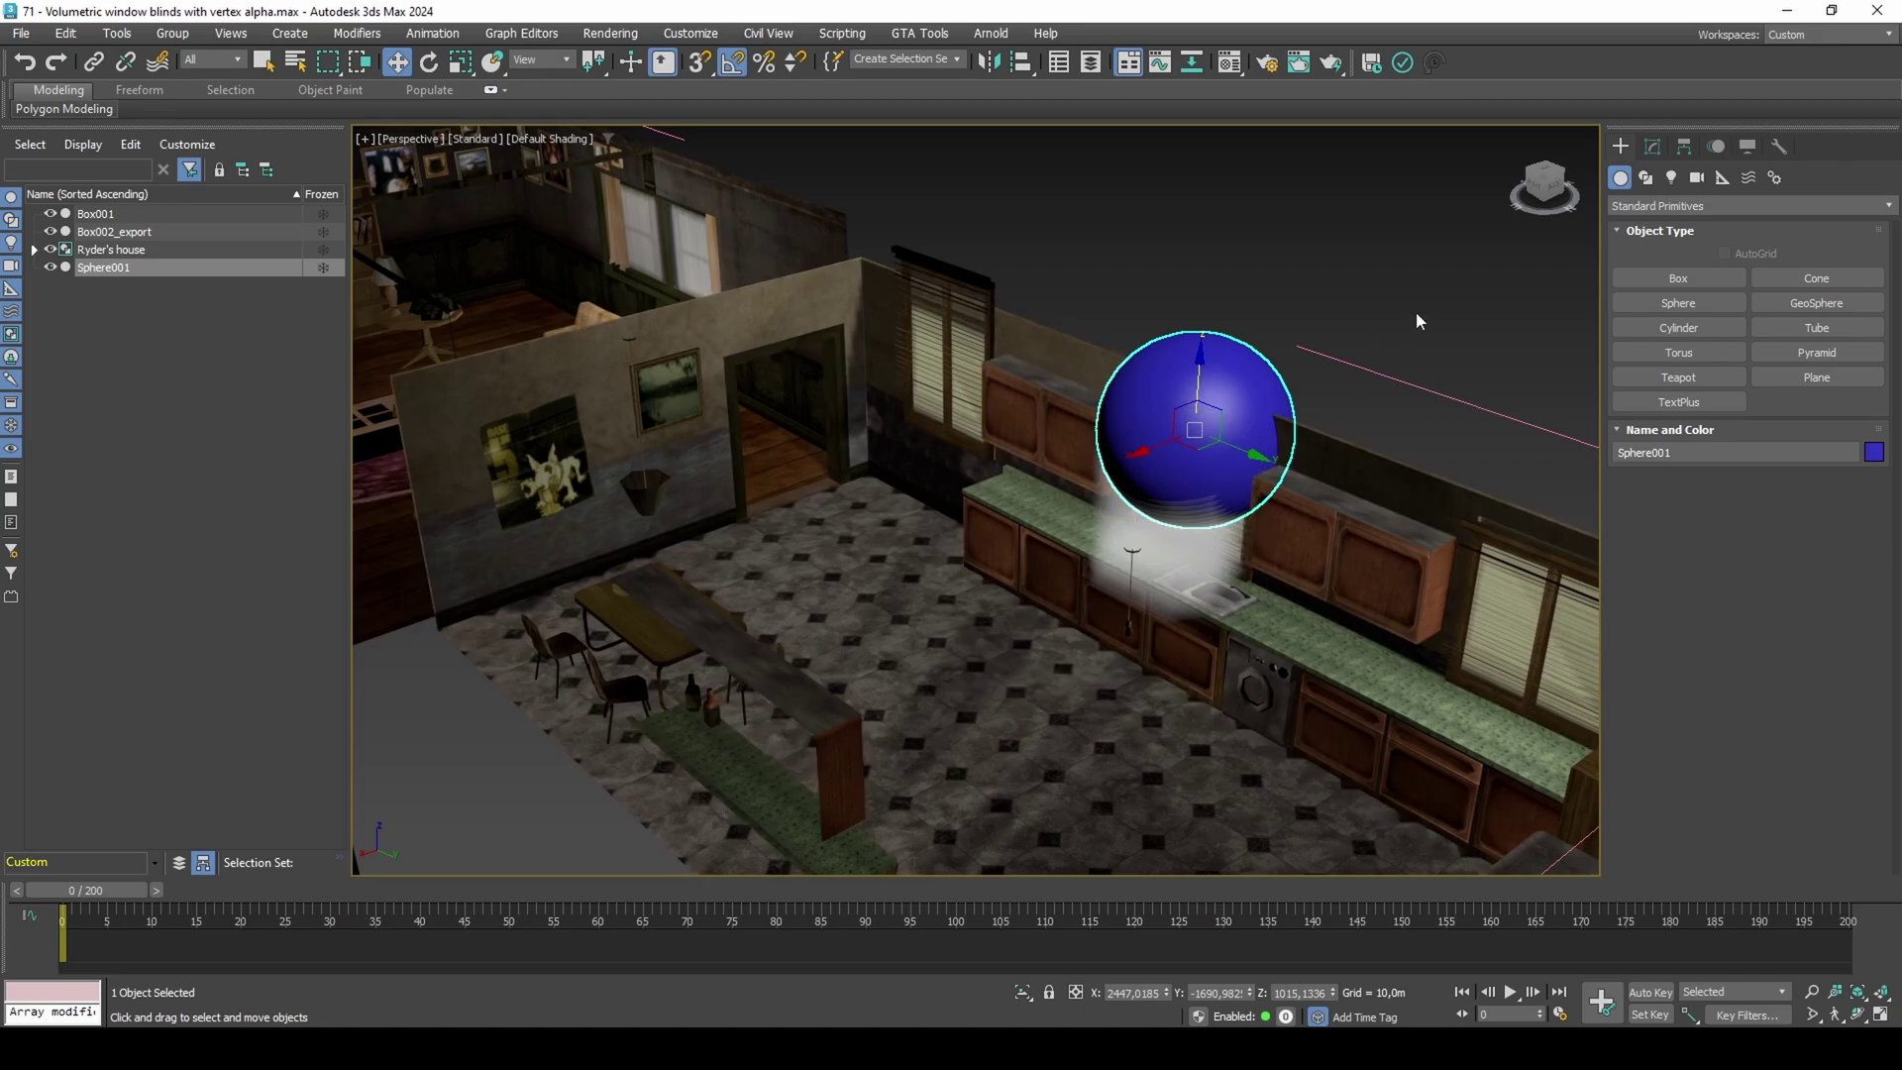
Add an Edit Poly modifier to the sphere and attach Box002_export to it.
left_click(1652, 145)
left_click(1808, 248)
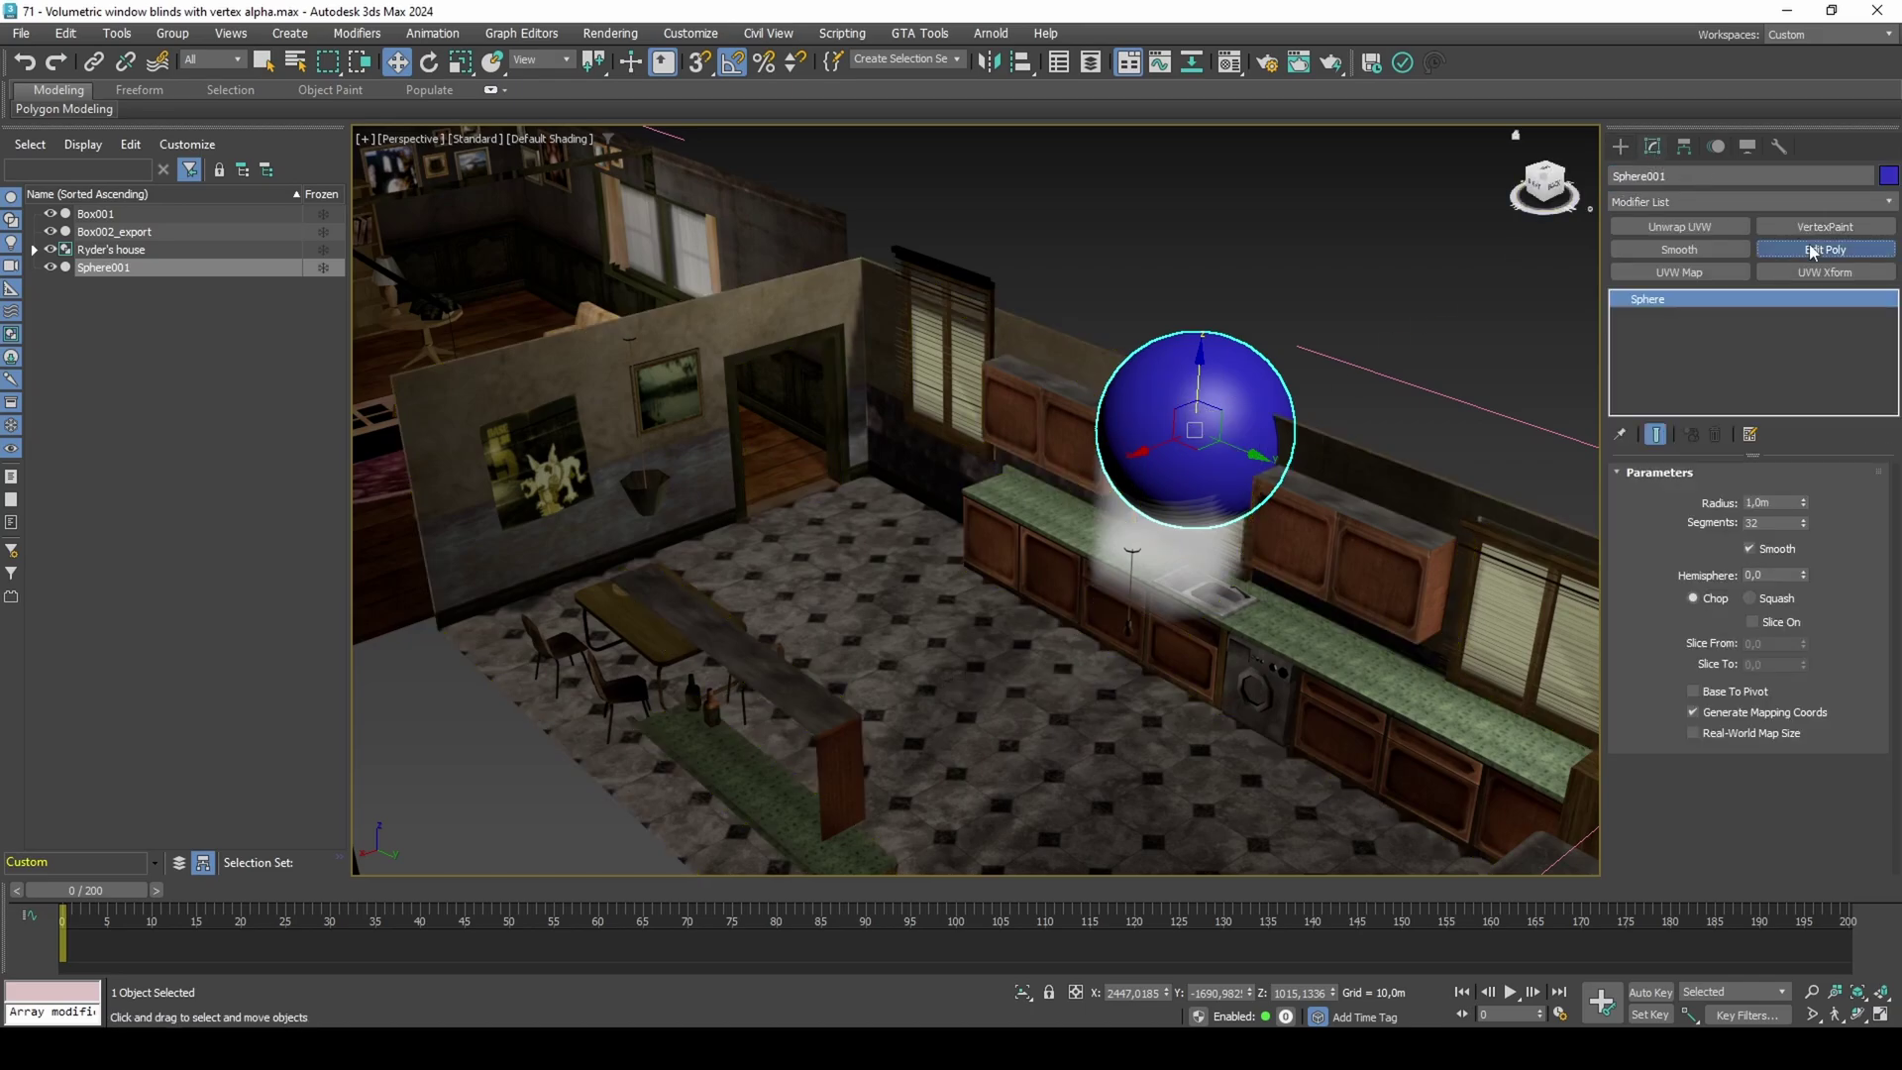
scroll(1627, 678, "down", 4)
scroll(1626, 682, "down", 1)
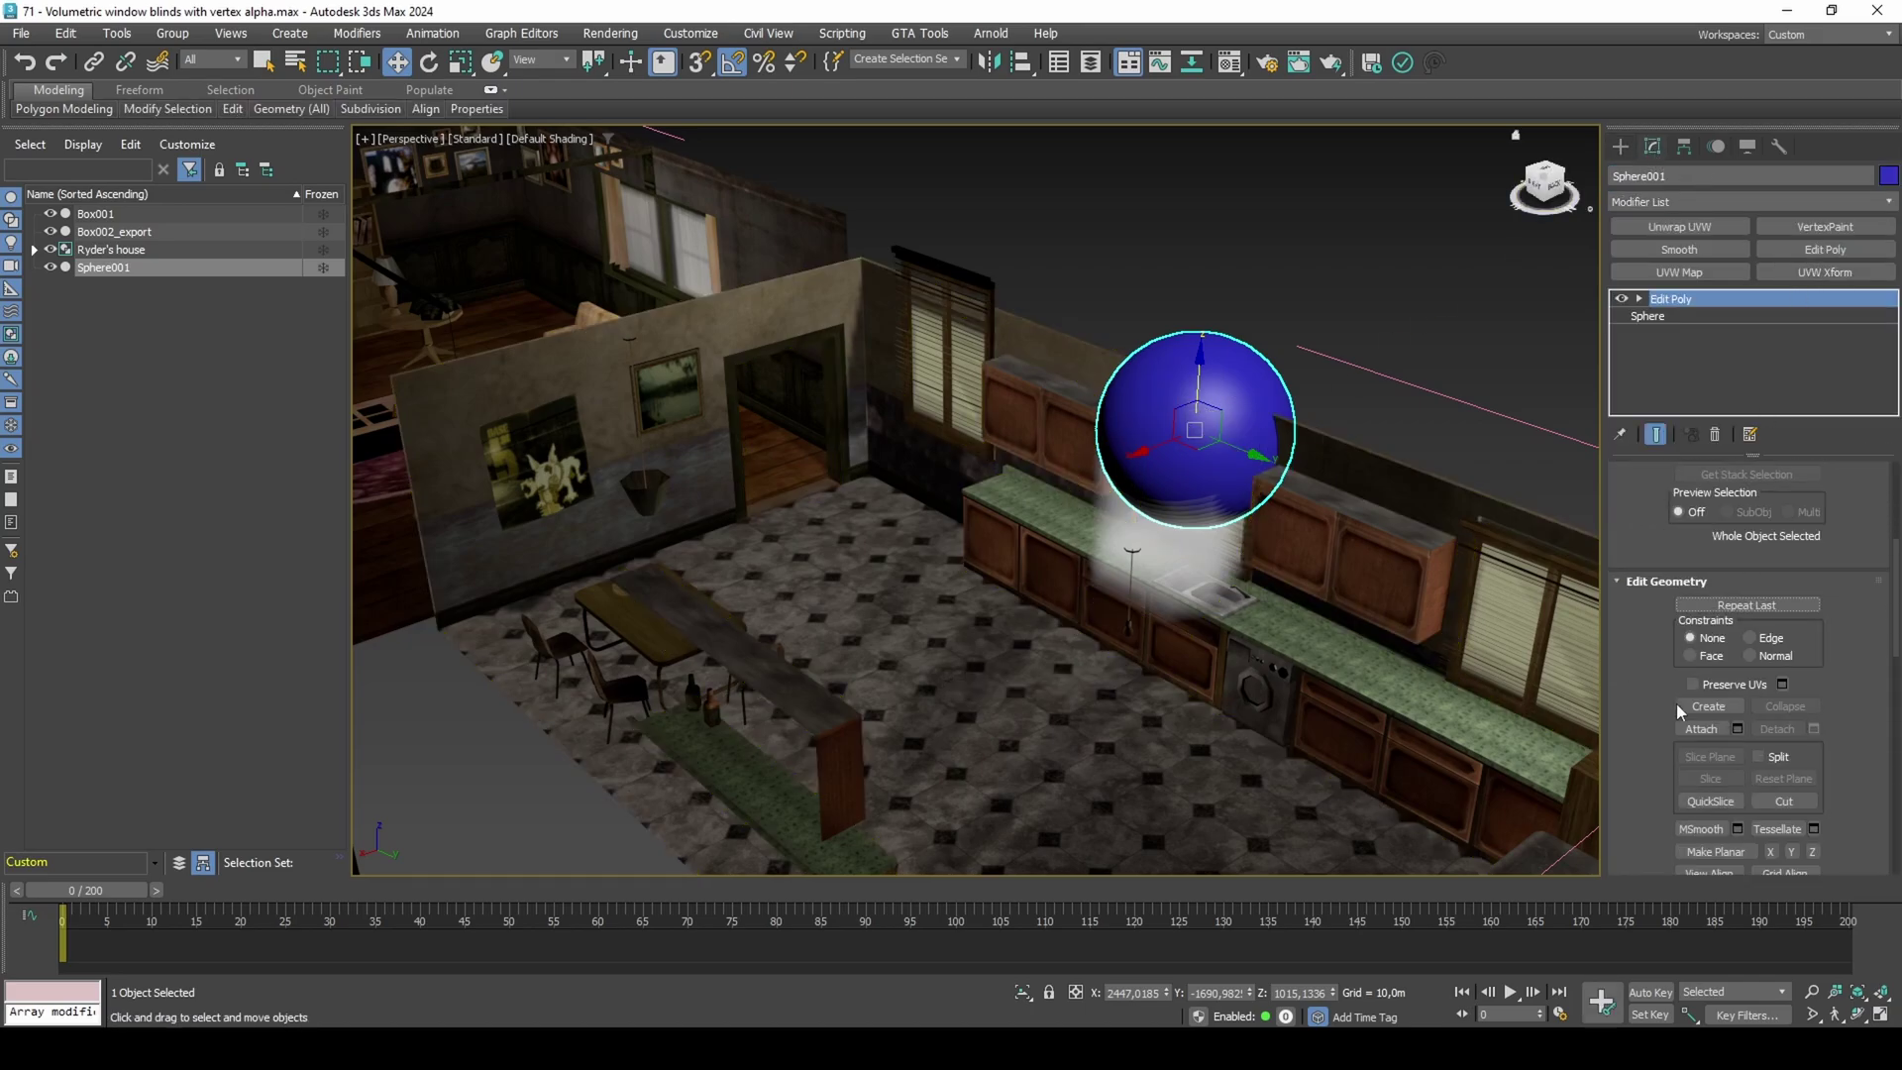
left_click(1696, 726)
left_click(1194, 540)
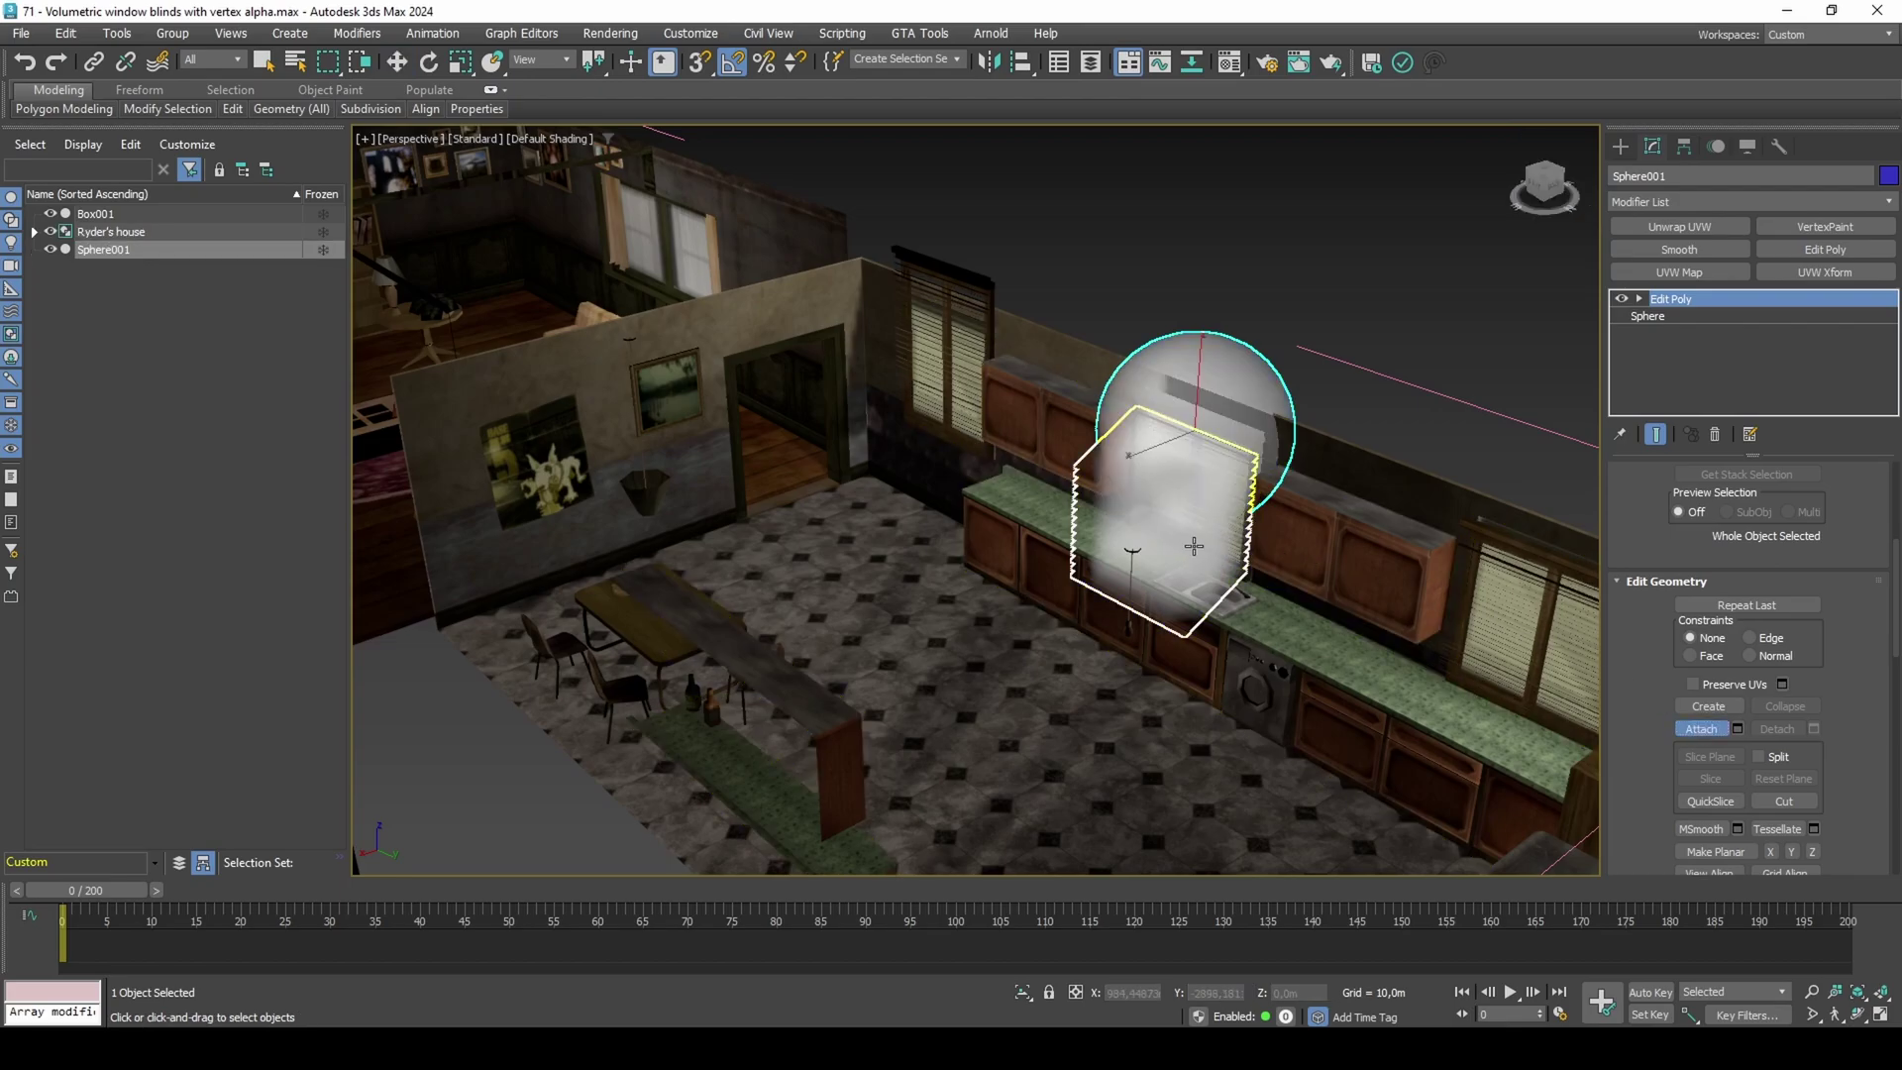
Delete the sphere element from the attached mesh and set the object's X, Y and Z position to 0,0m.
key("5")
left_click(1258, 395)
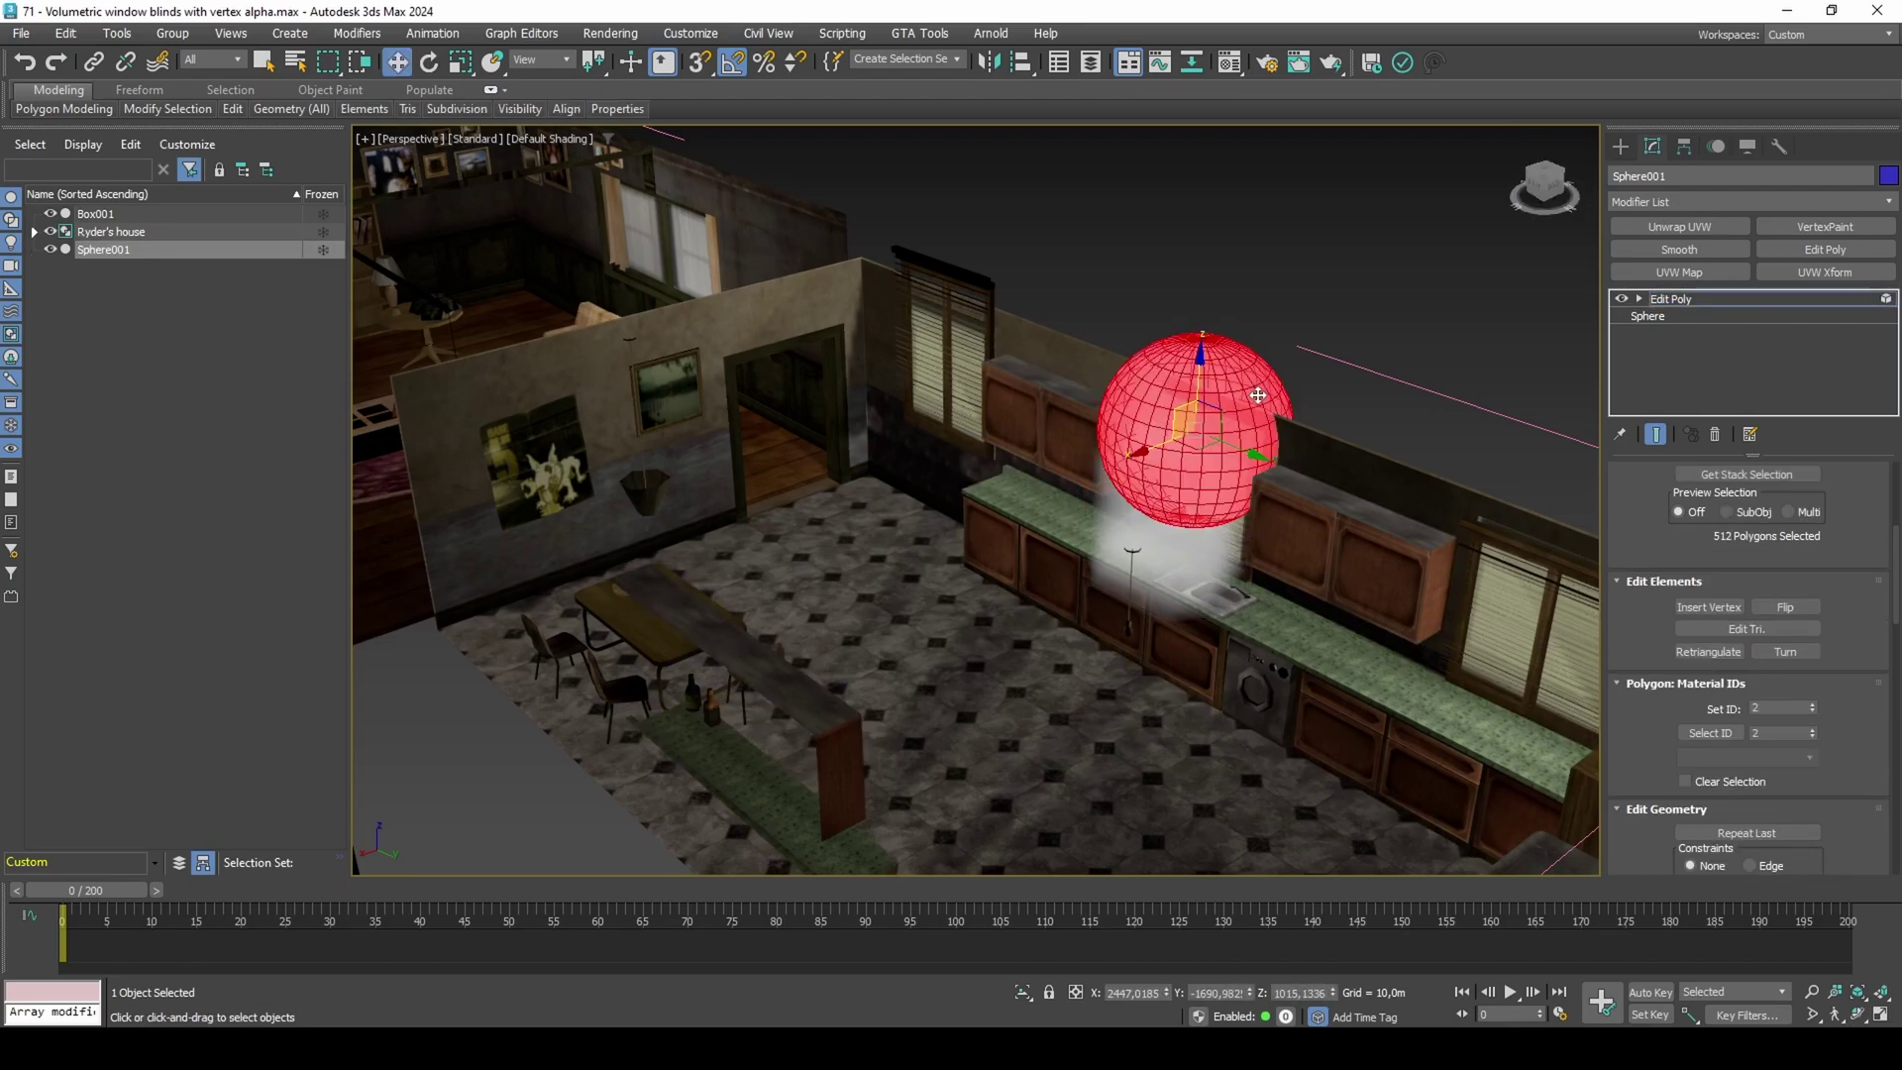
key("Delete")
key("5")
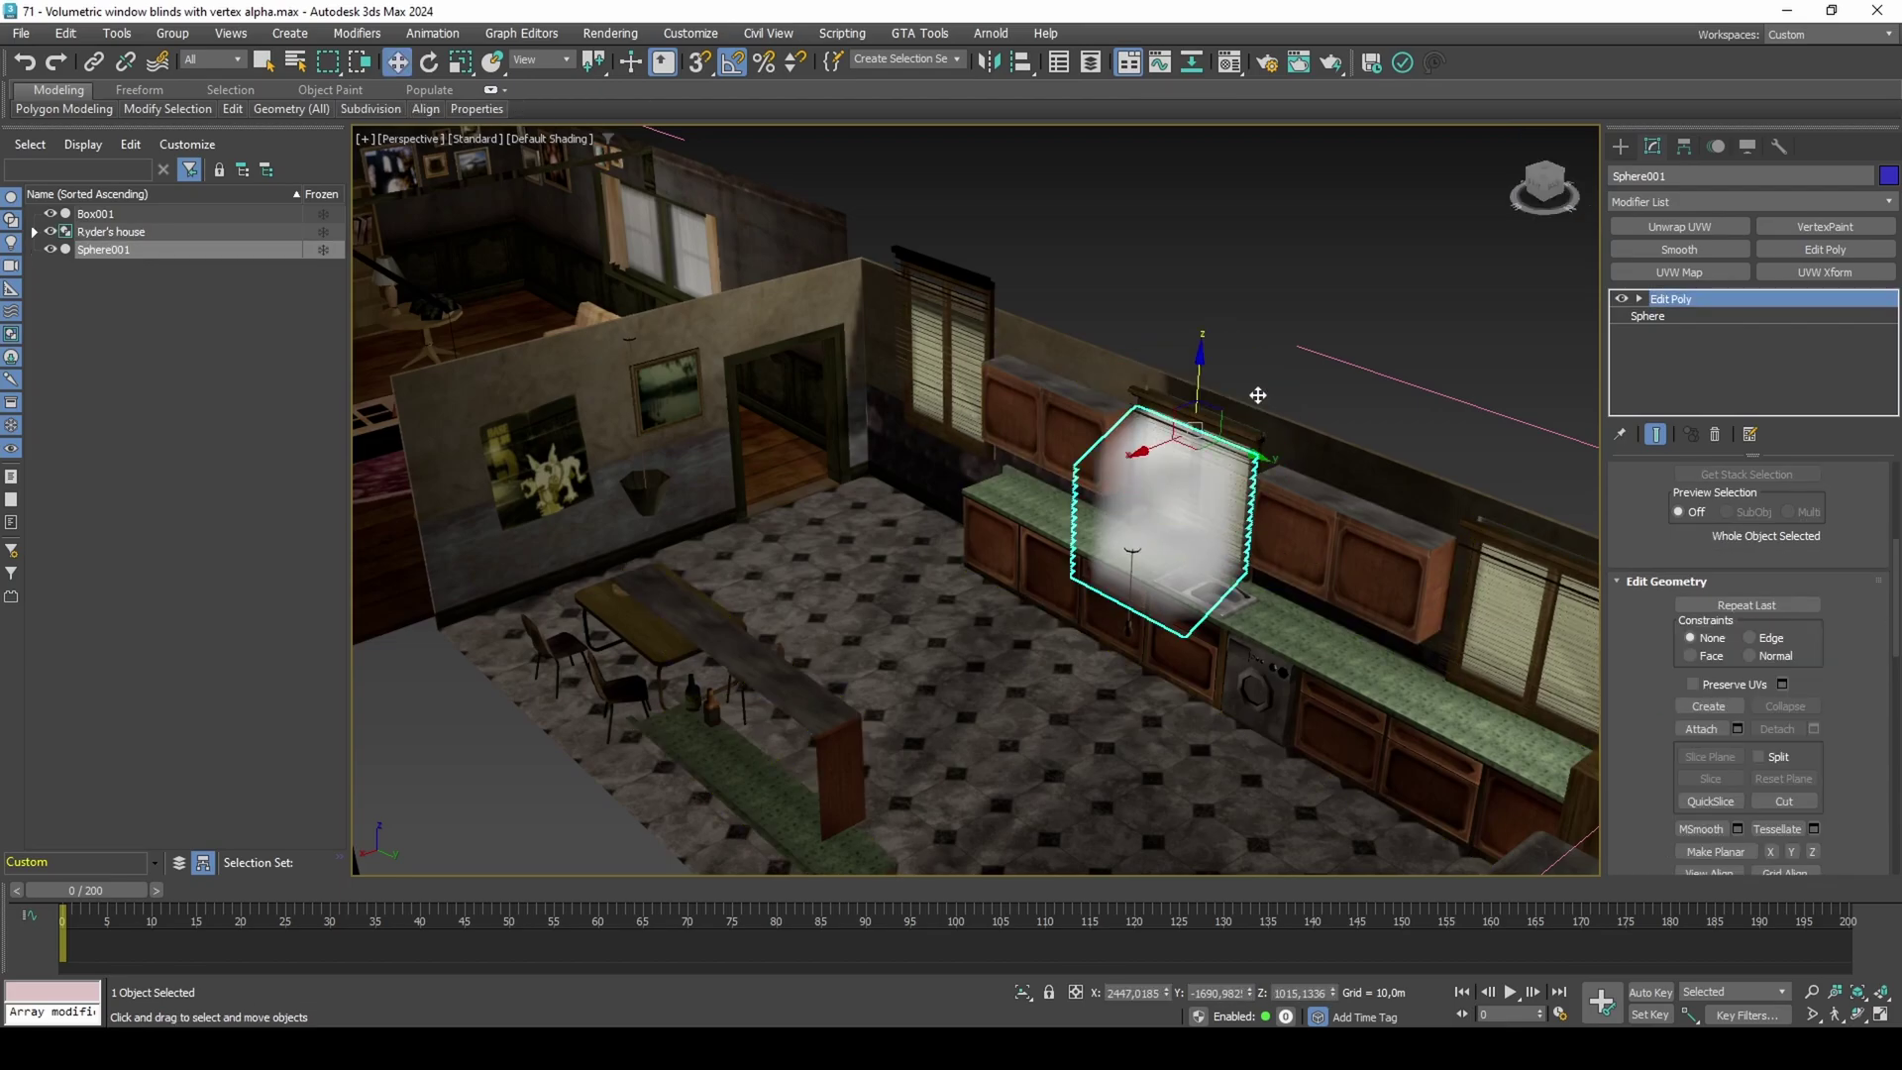
right_click(1333, 992)
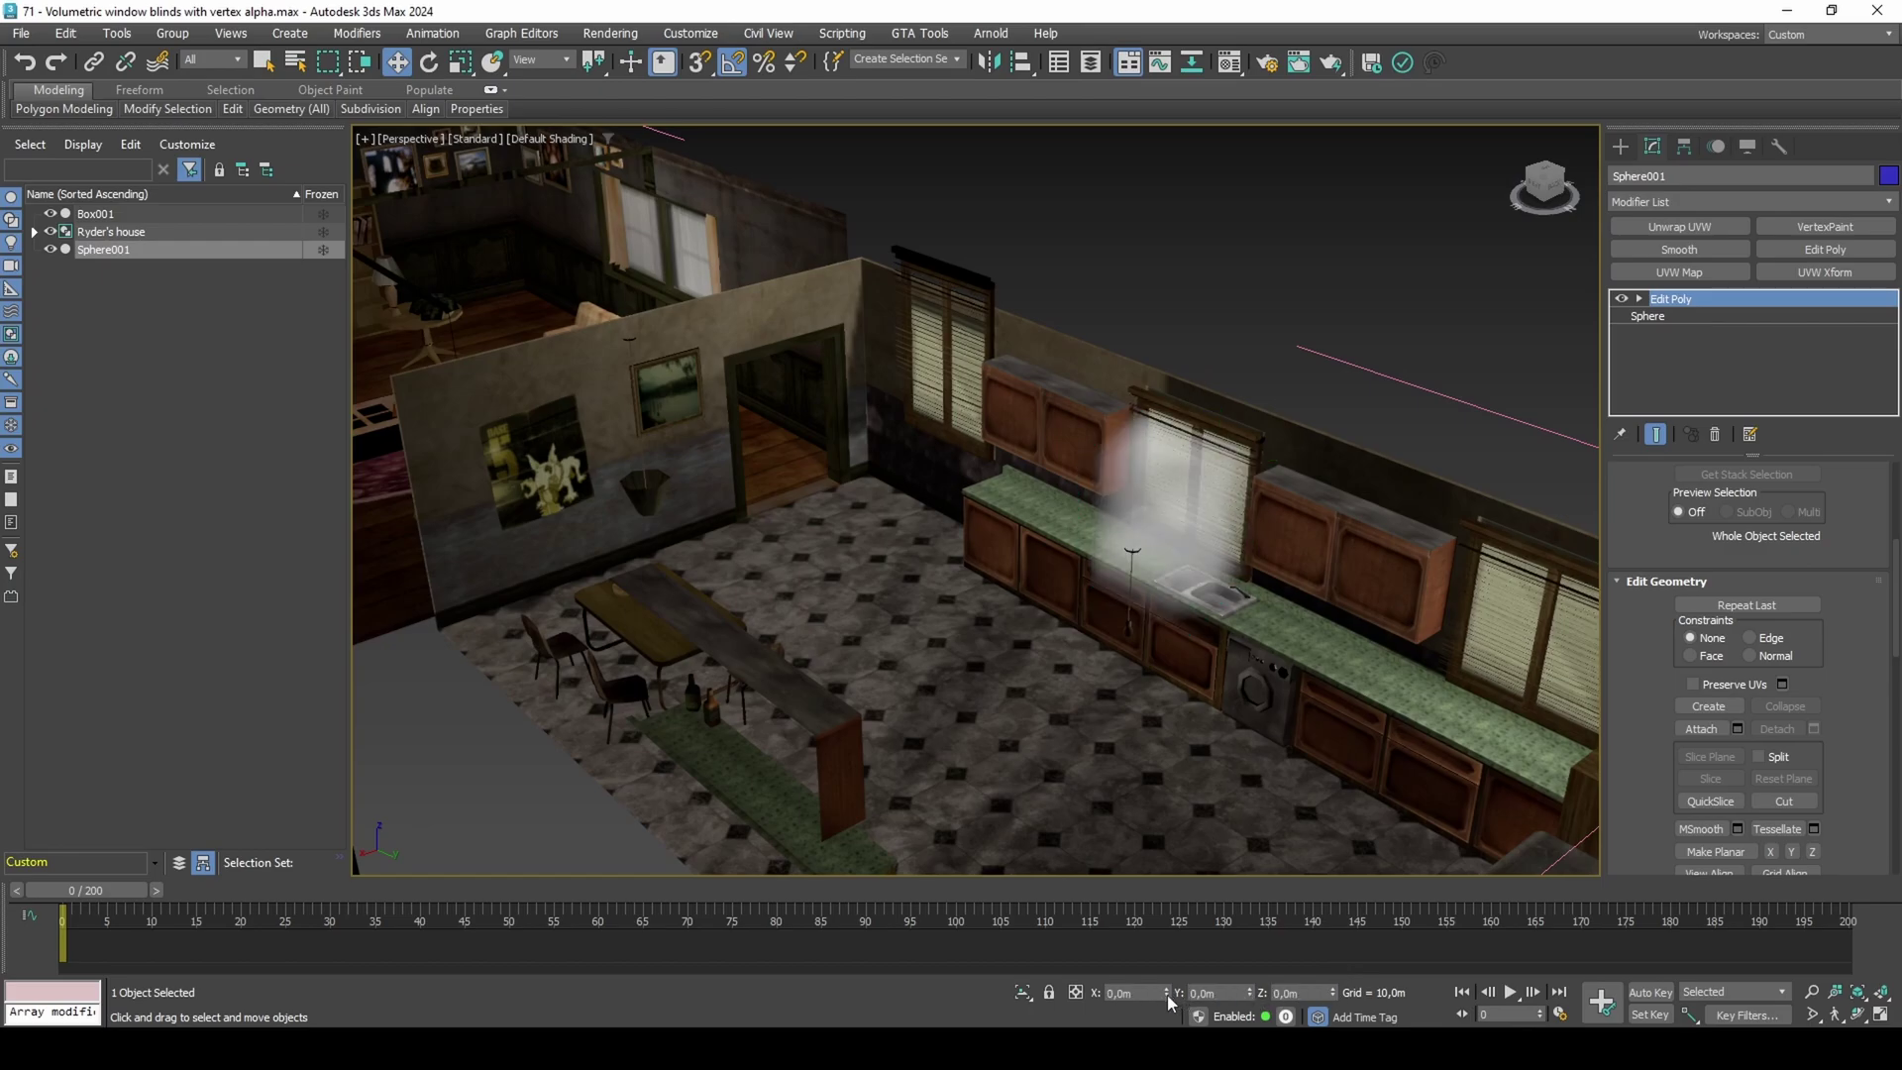
Isolate the attached light mesh in the viewport with the Move tool active.
key("alt+q")
key("e")
key("r")
key("e")
key("w")
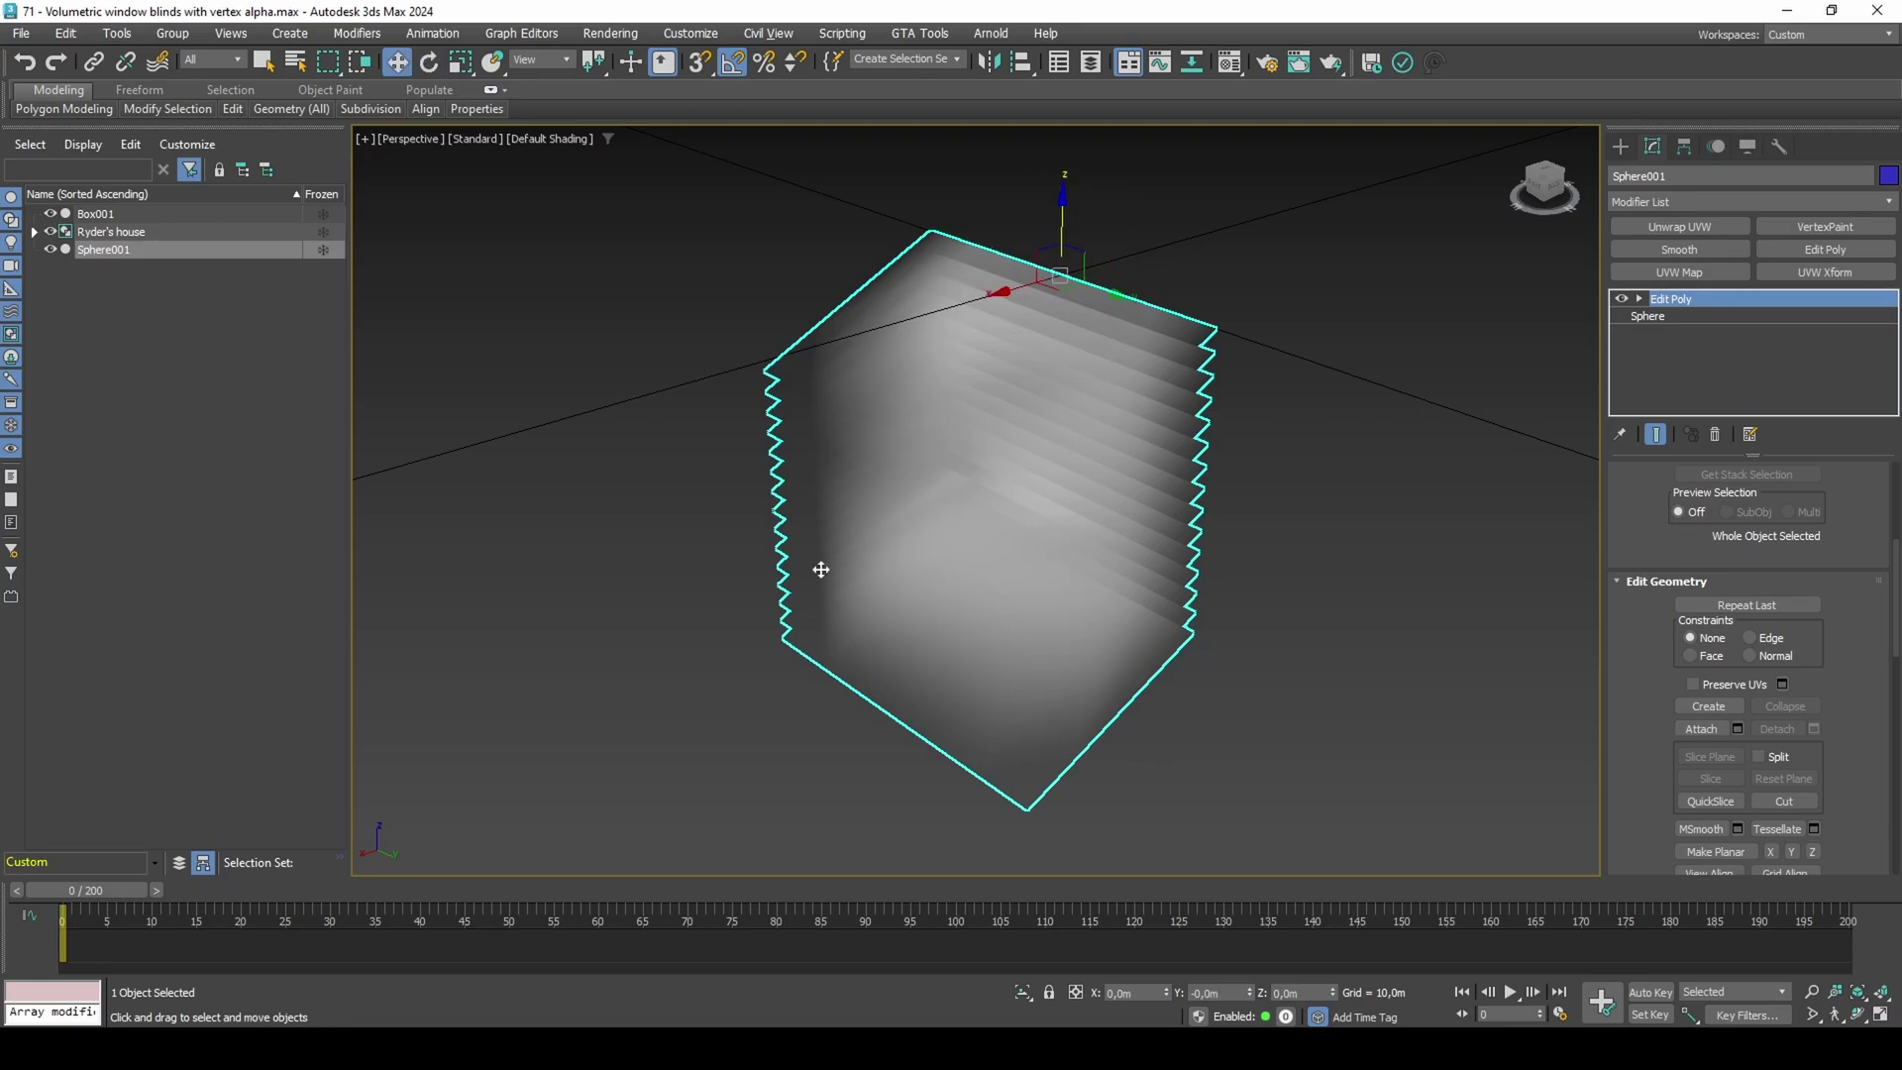
Export only the selected mesh to the Extra contents folder as RenderWare model 16754.dff, keeping the exporter's default options.
left_click(21, 33)
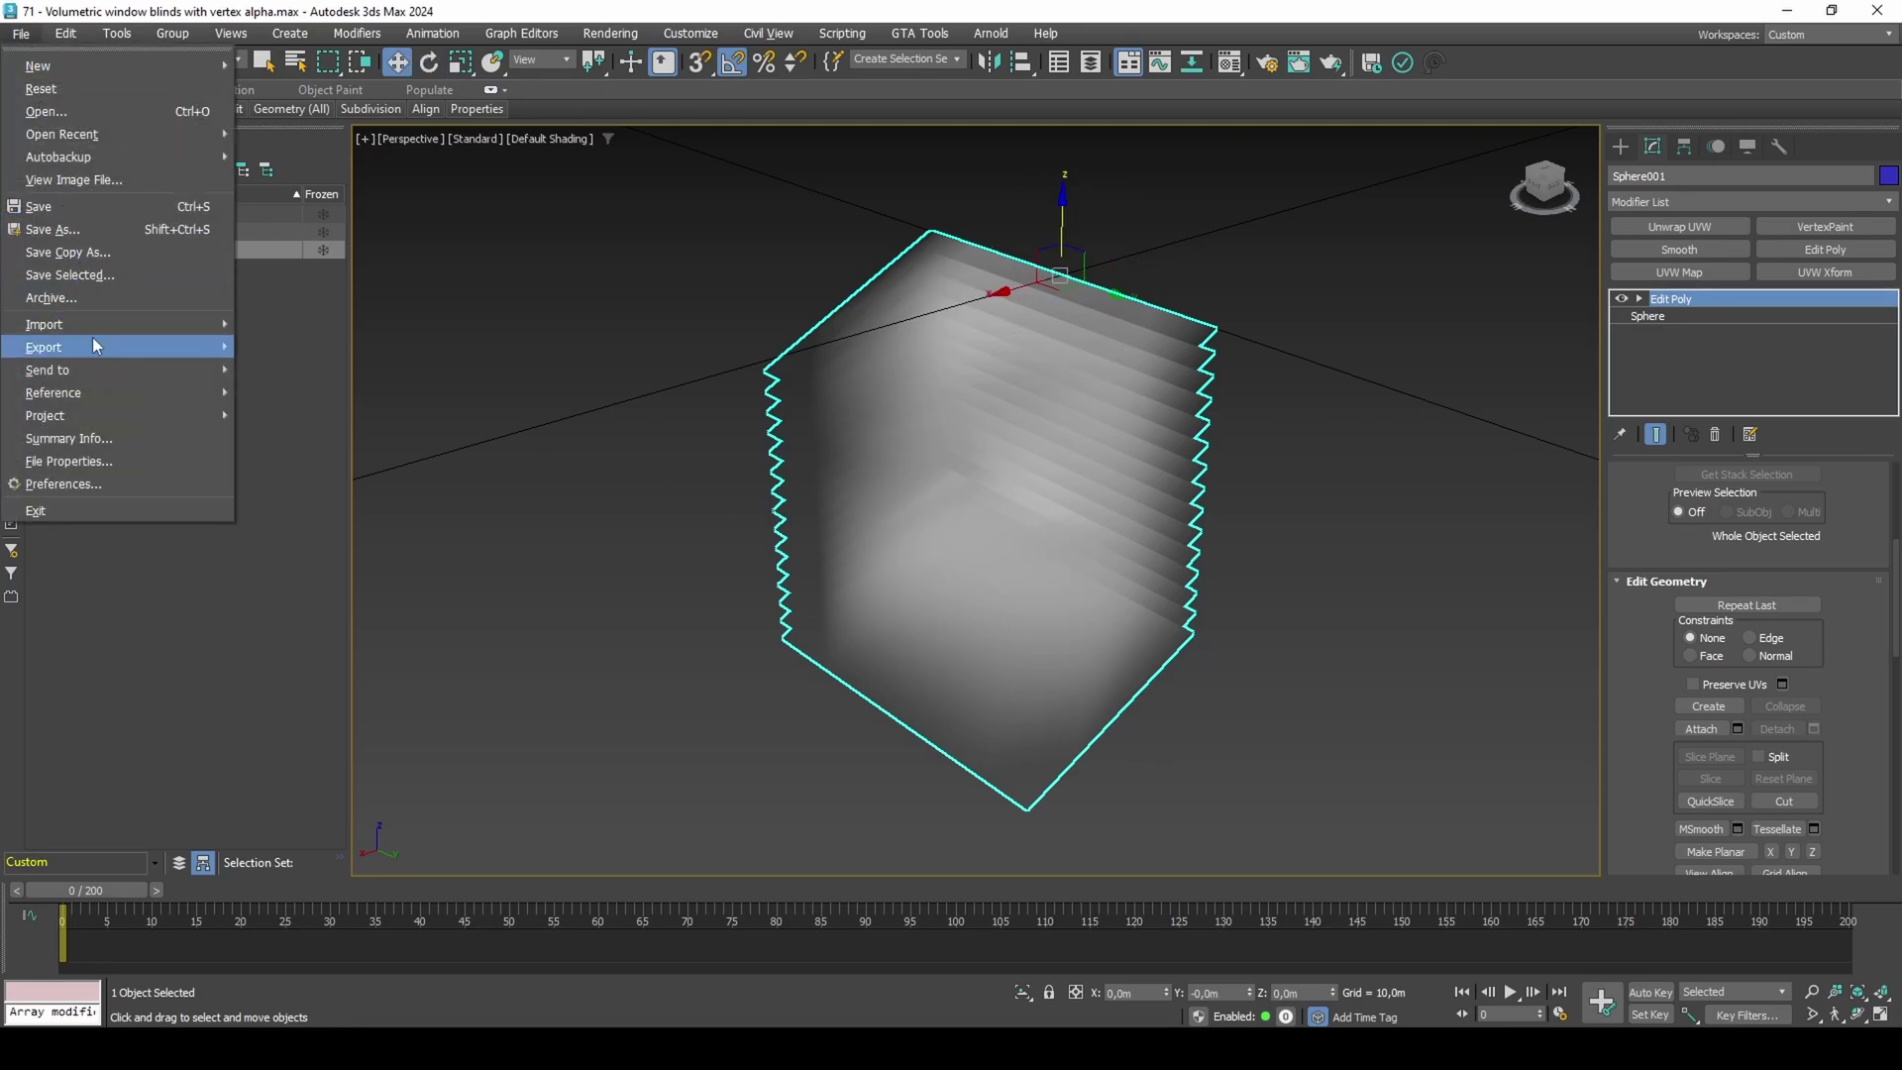
mouse_move(93, 341)
left_click(301, 327)
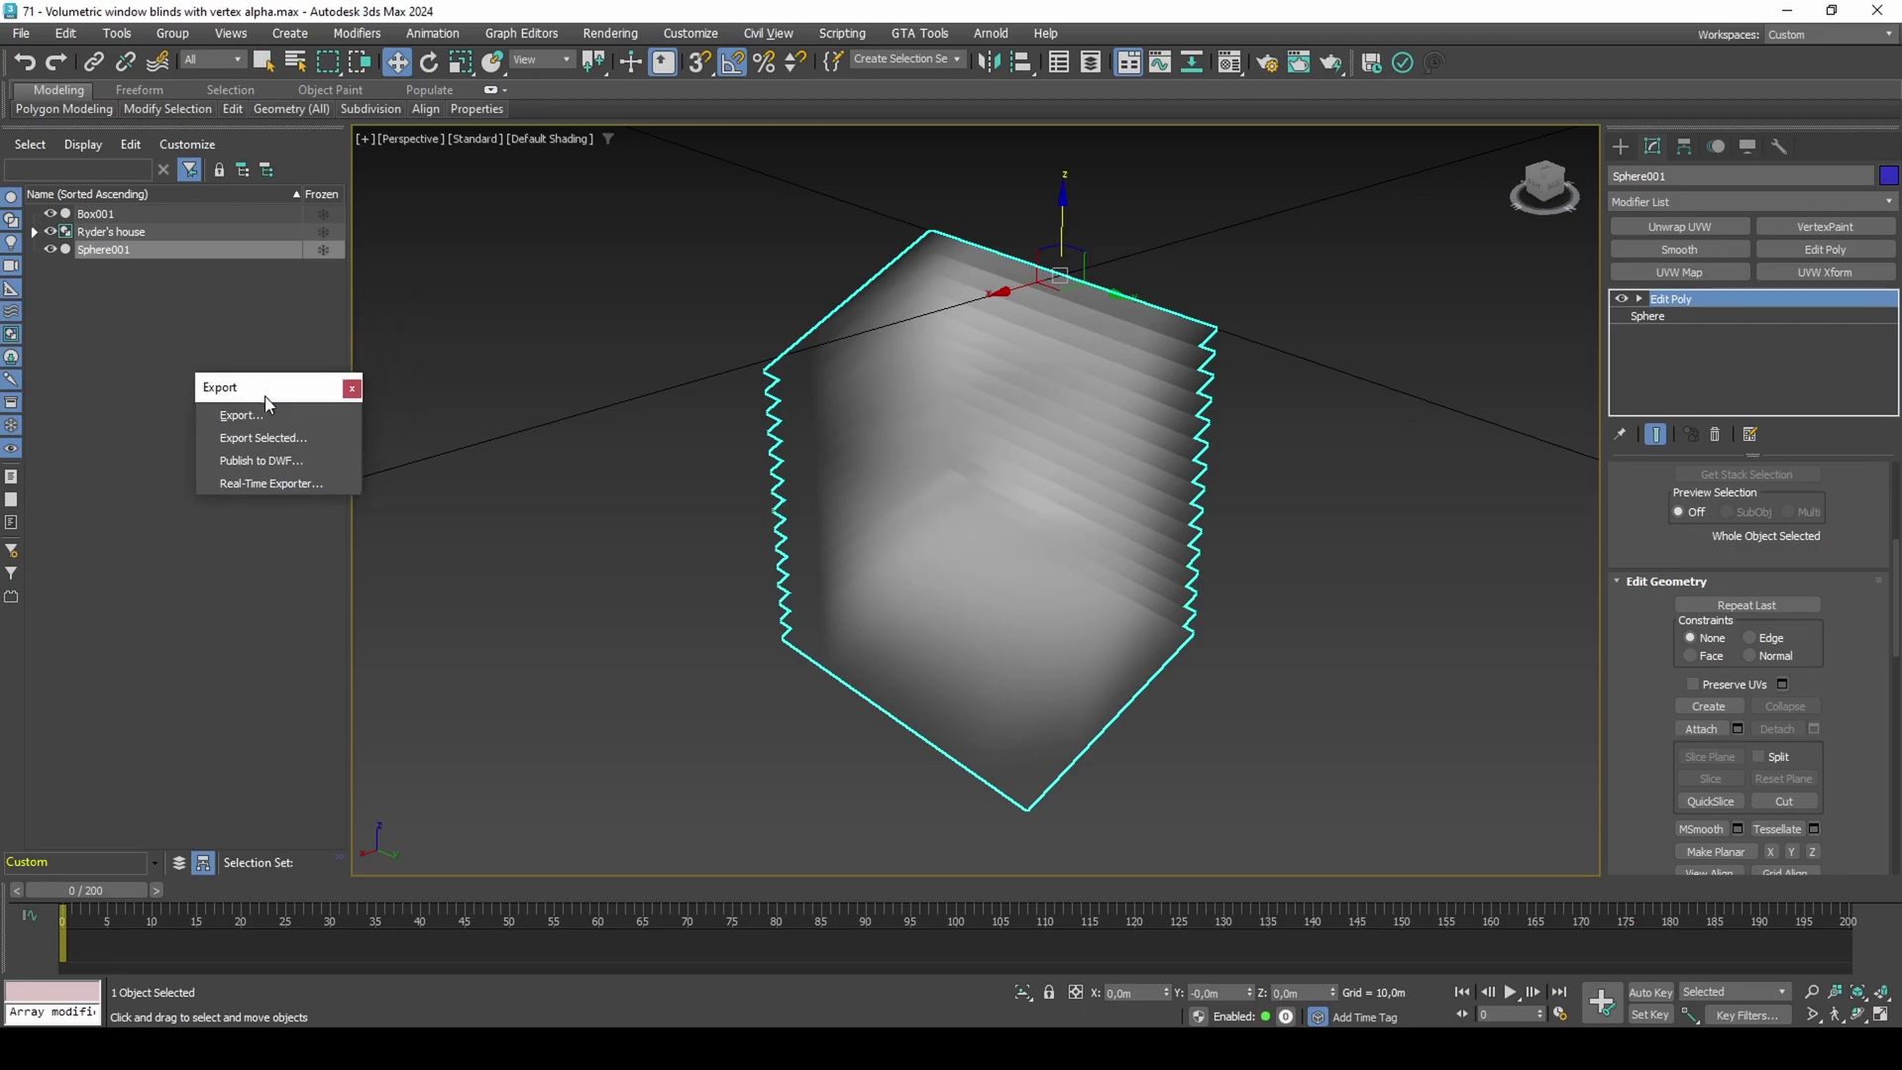
left_click(273, 433)
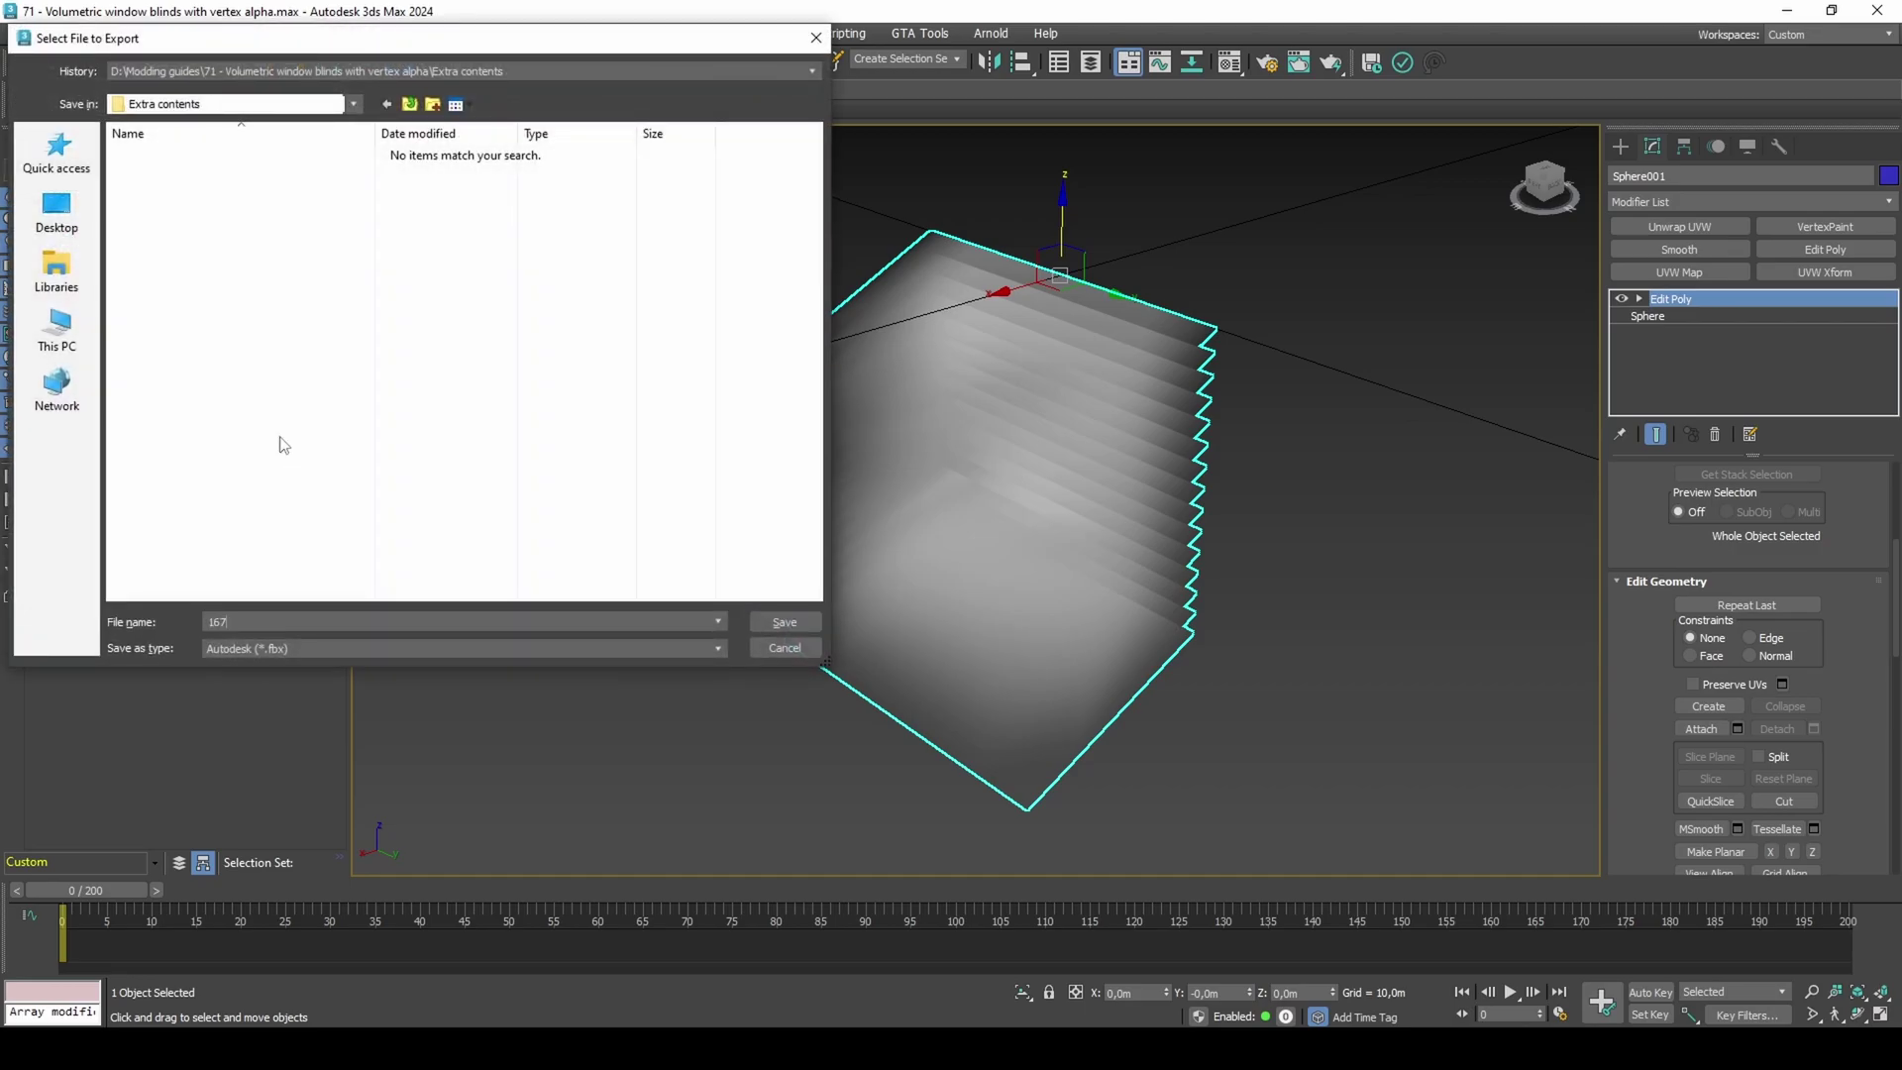
left_click(339, 648)
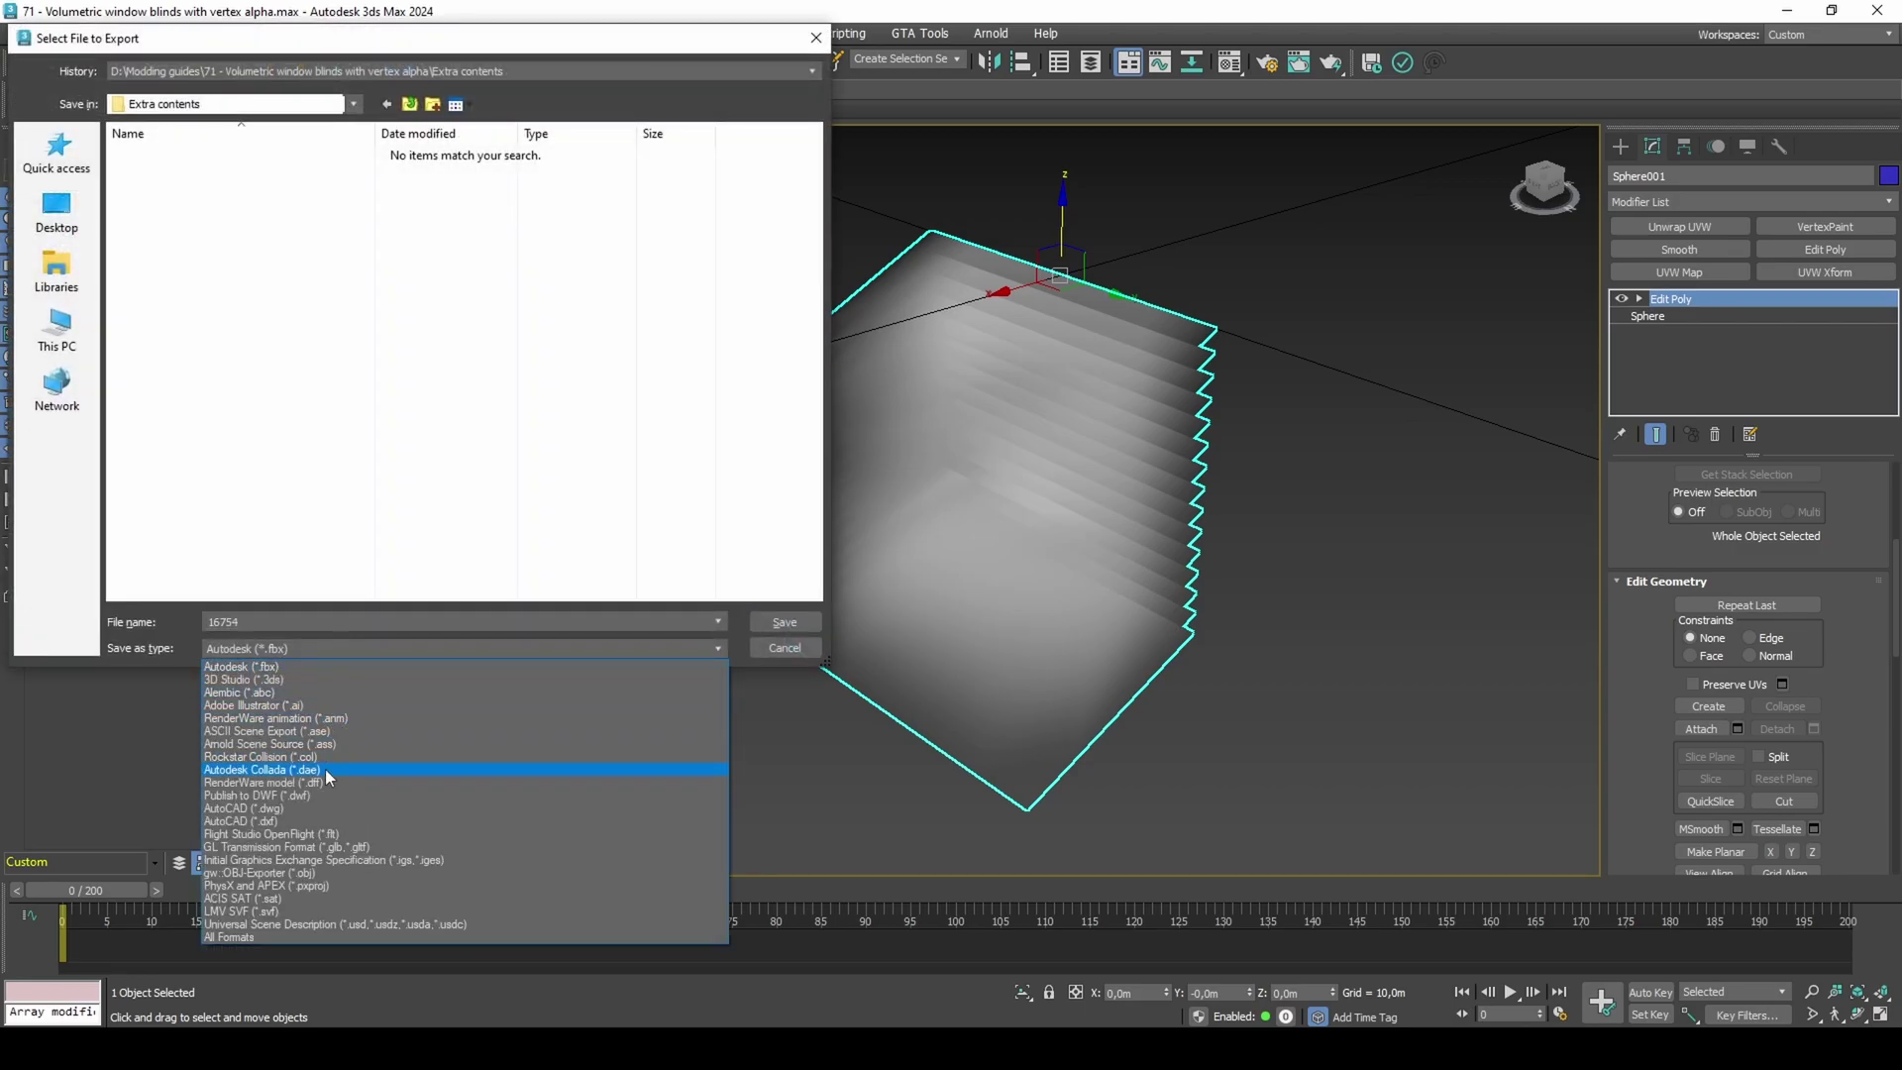
left_click(297, 783)
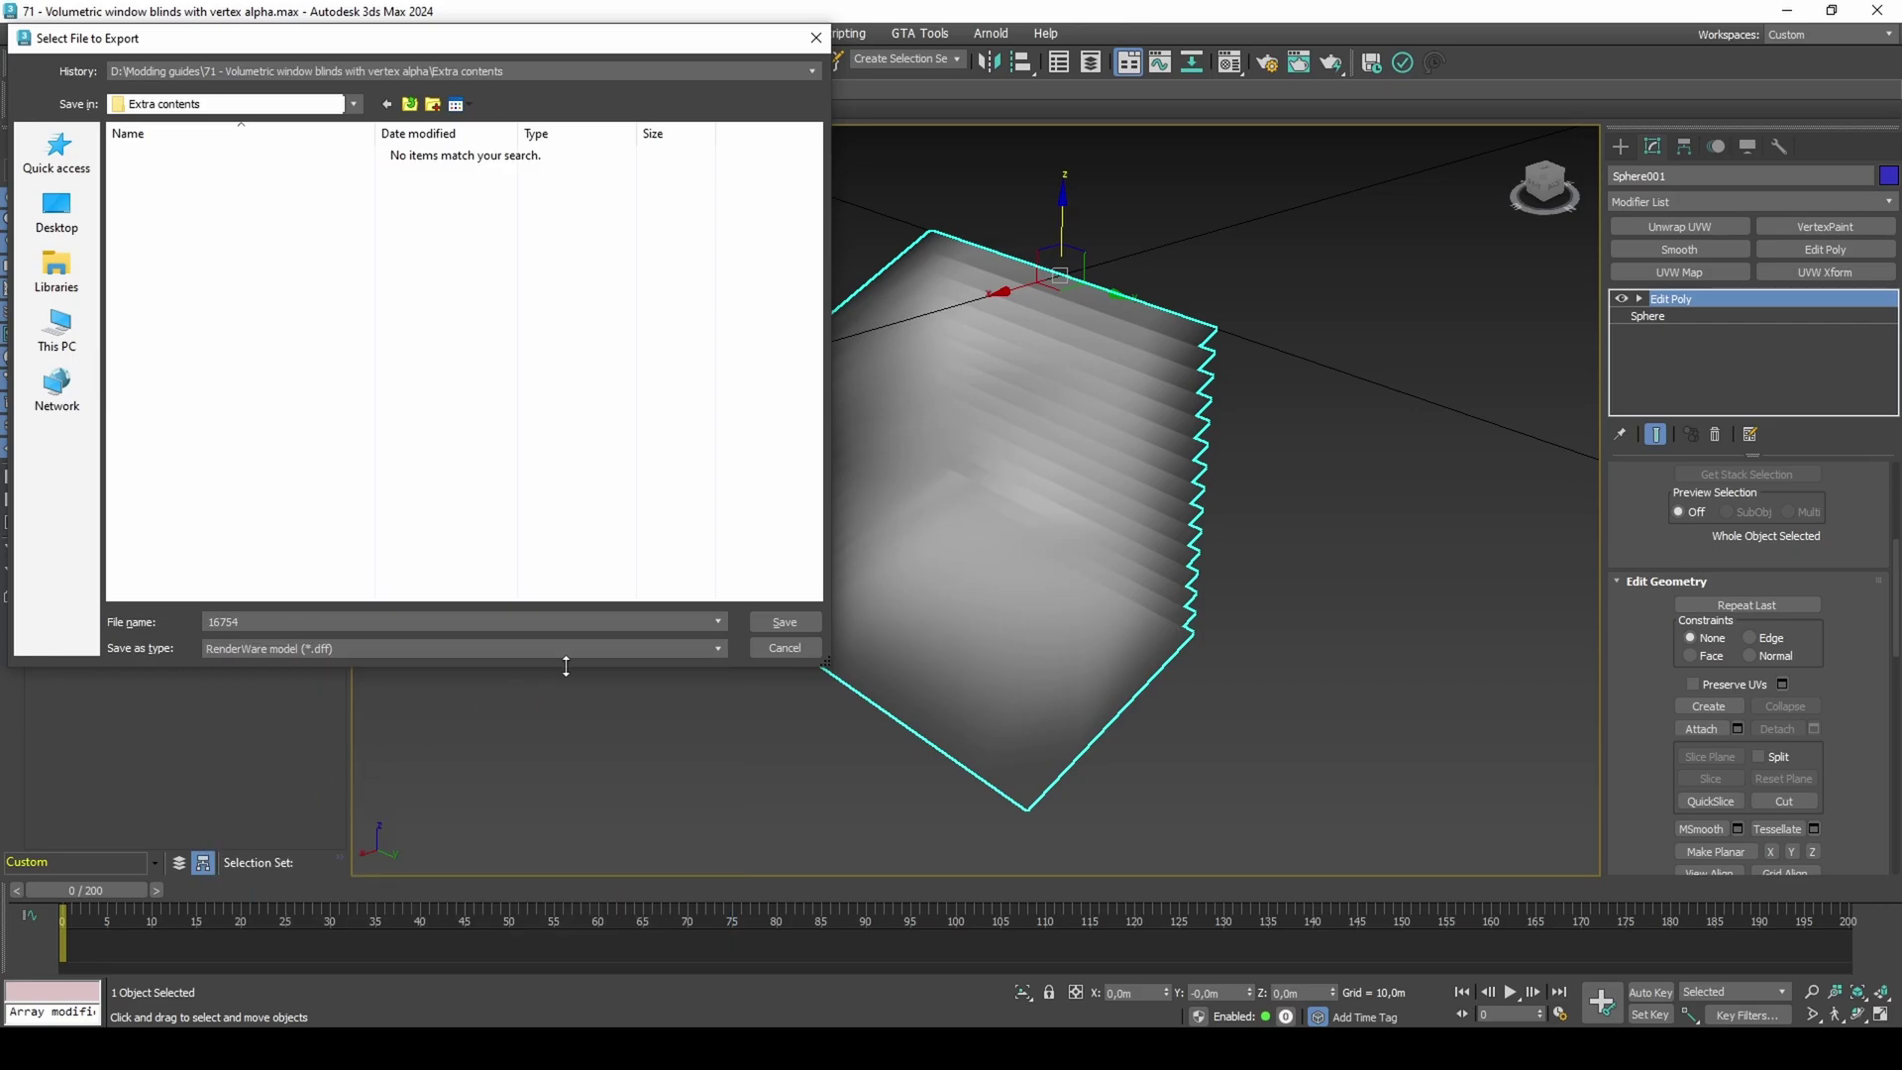
left_click(759, 622)
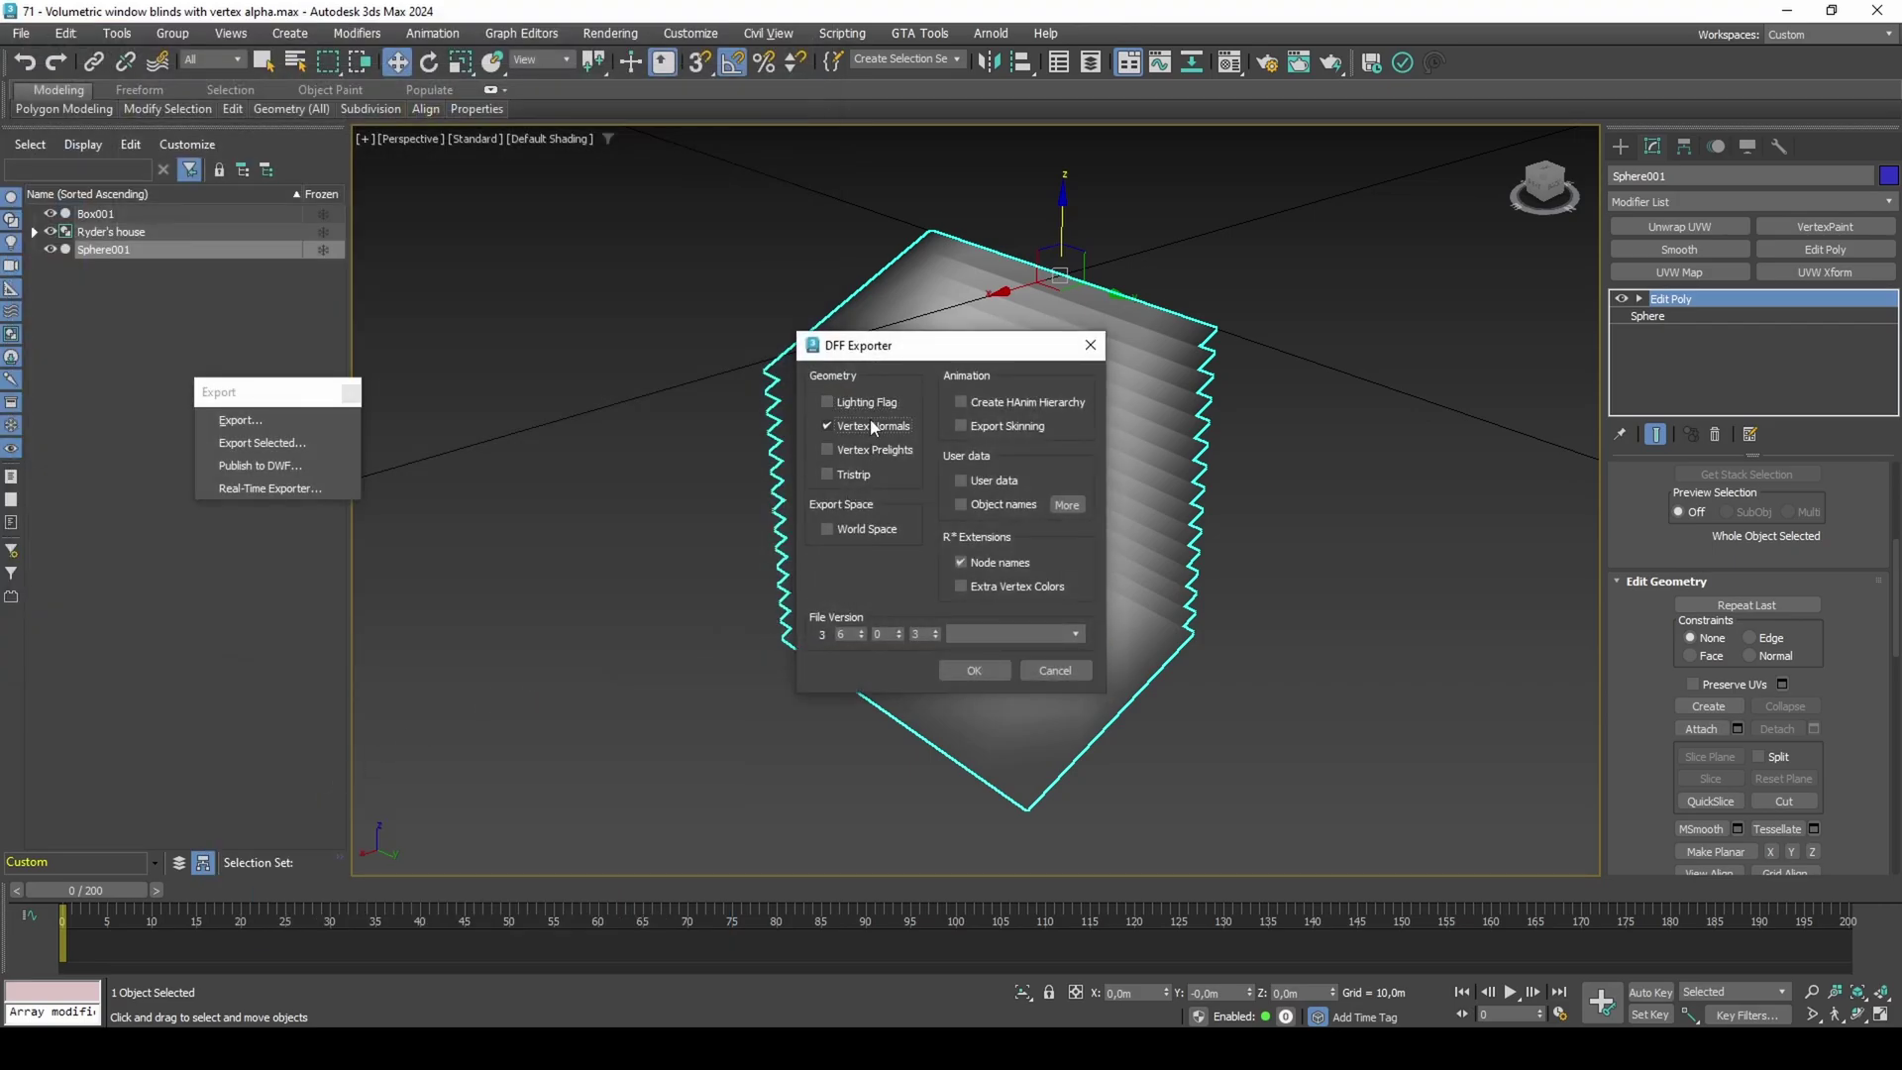
left_click(959, 664)
In the GTA collision exporter, name the collision 16754 and assign the isolated light mesh as its collision mesh.
left_click(934, 32)
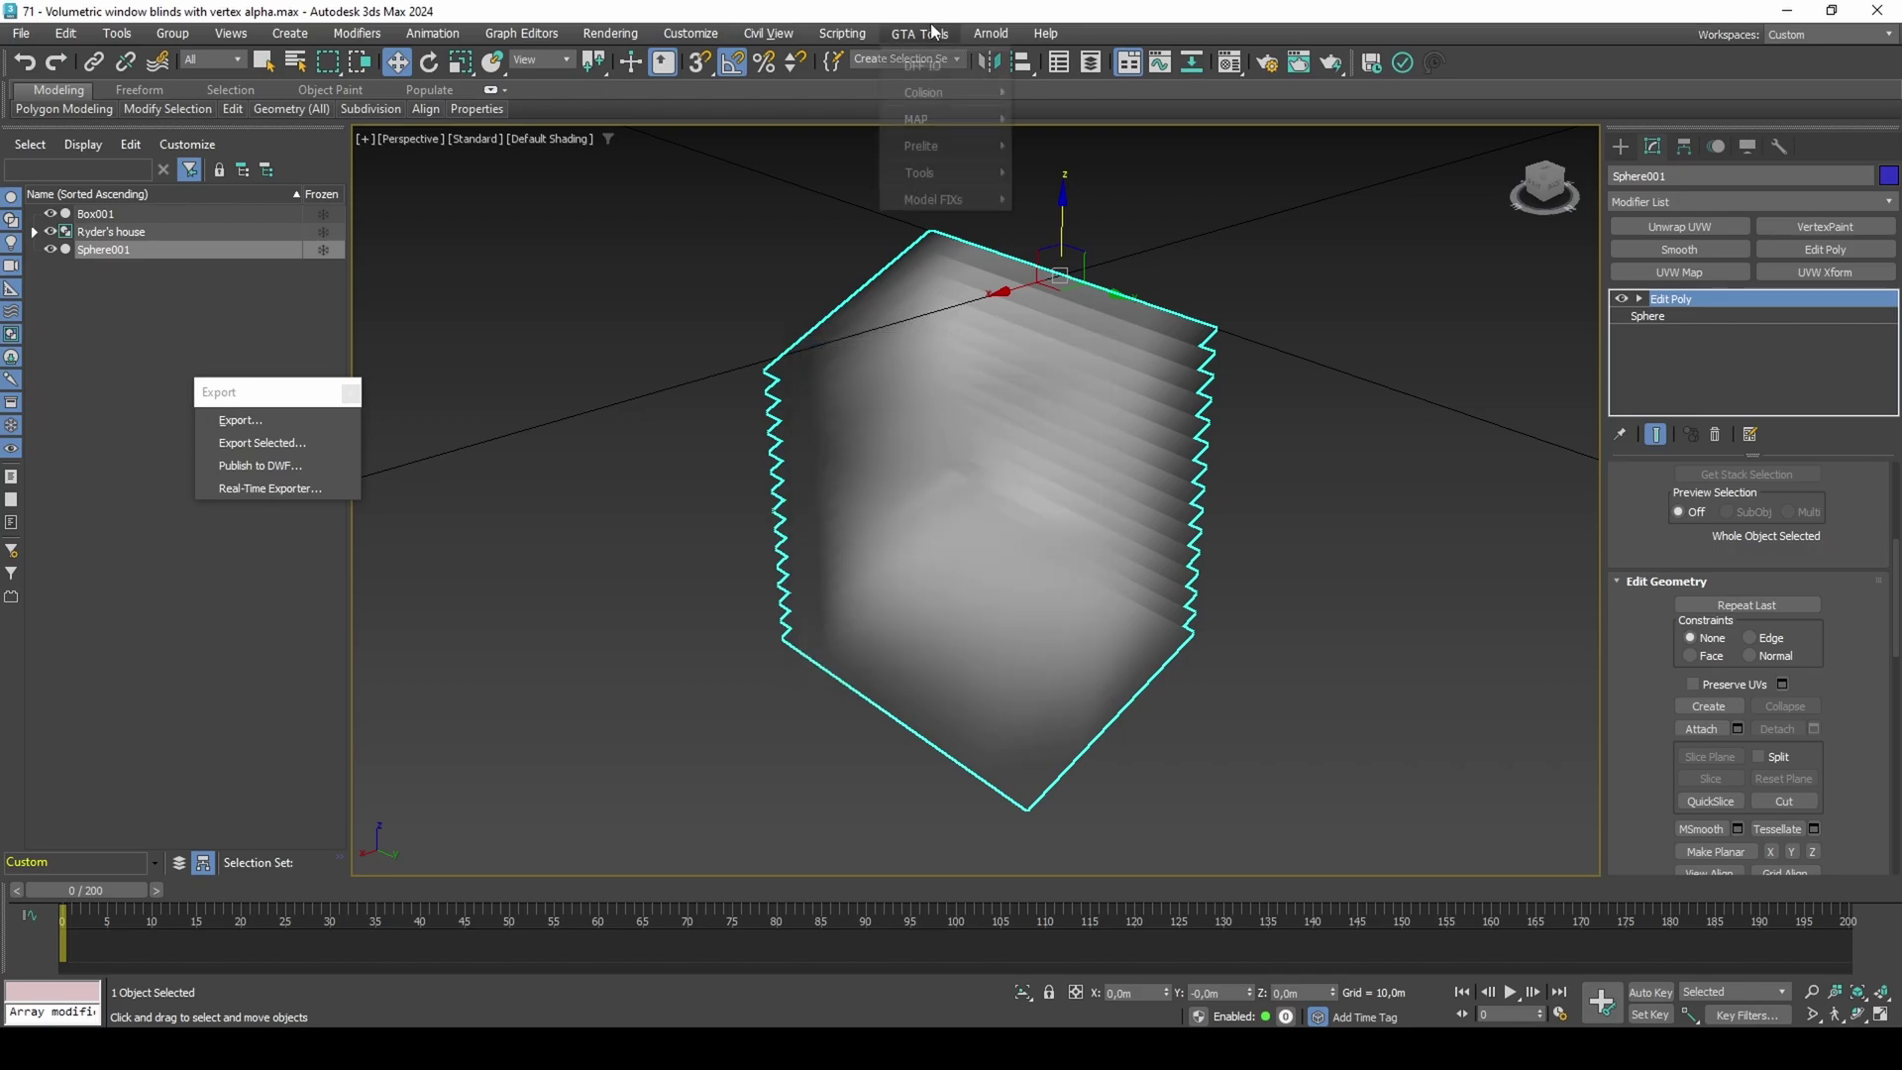
mouse_move(936, 91)
left_click(1042, 91)
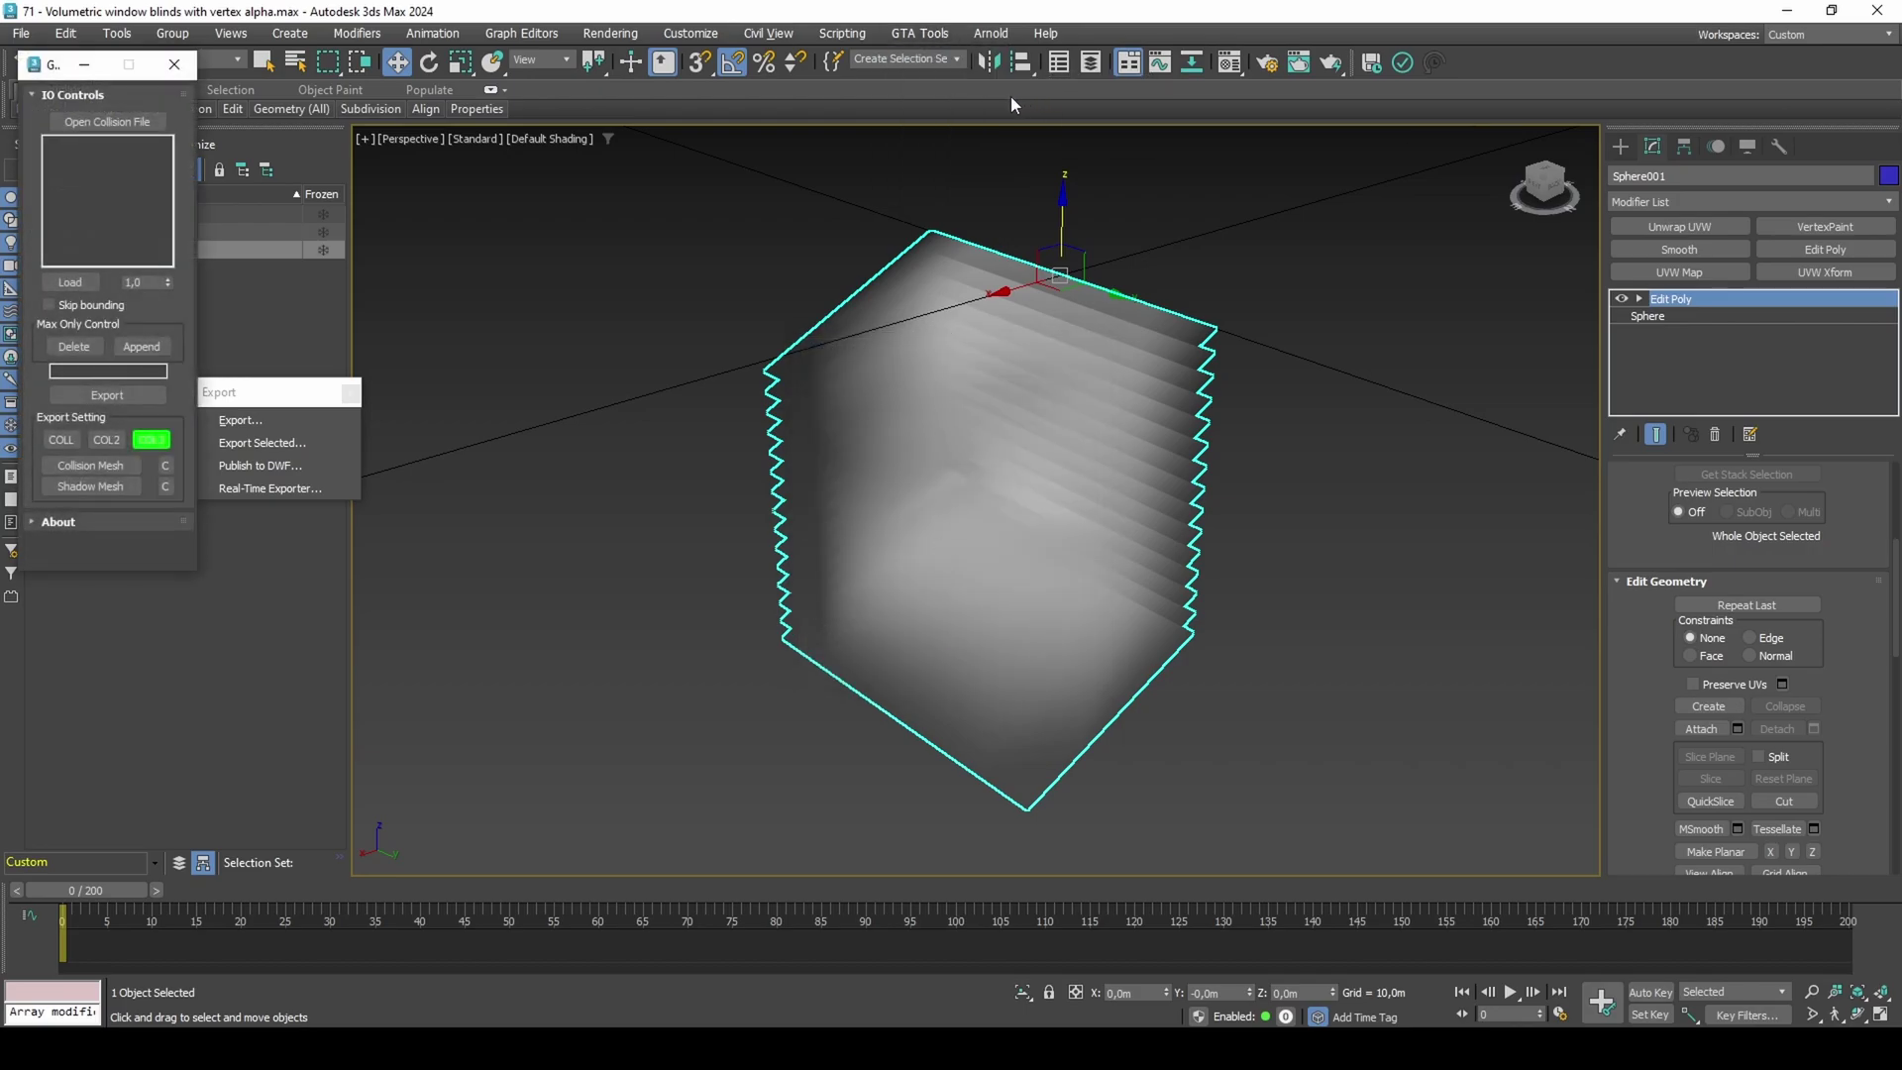
left_click(109, 372)
type("16754")
left_click(119, 466)
left_click(859, 457)
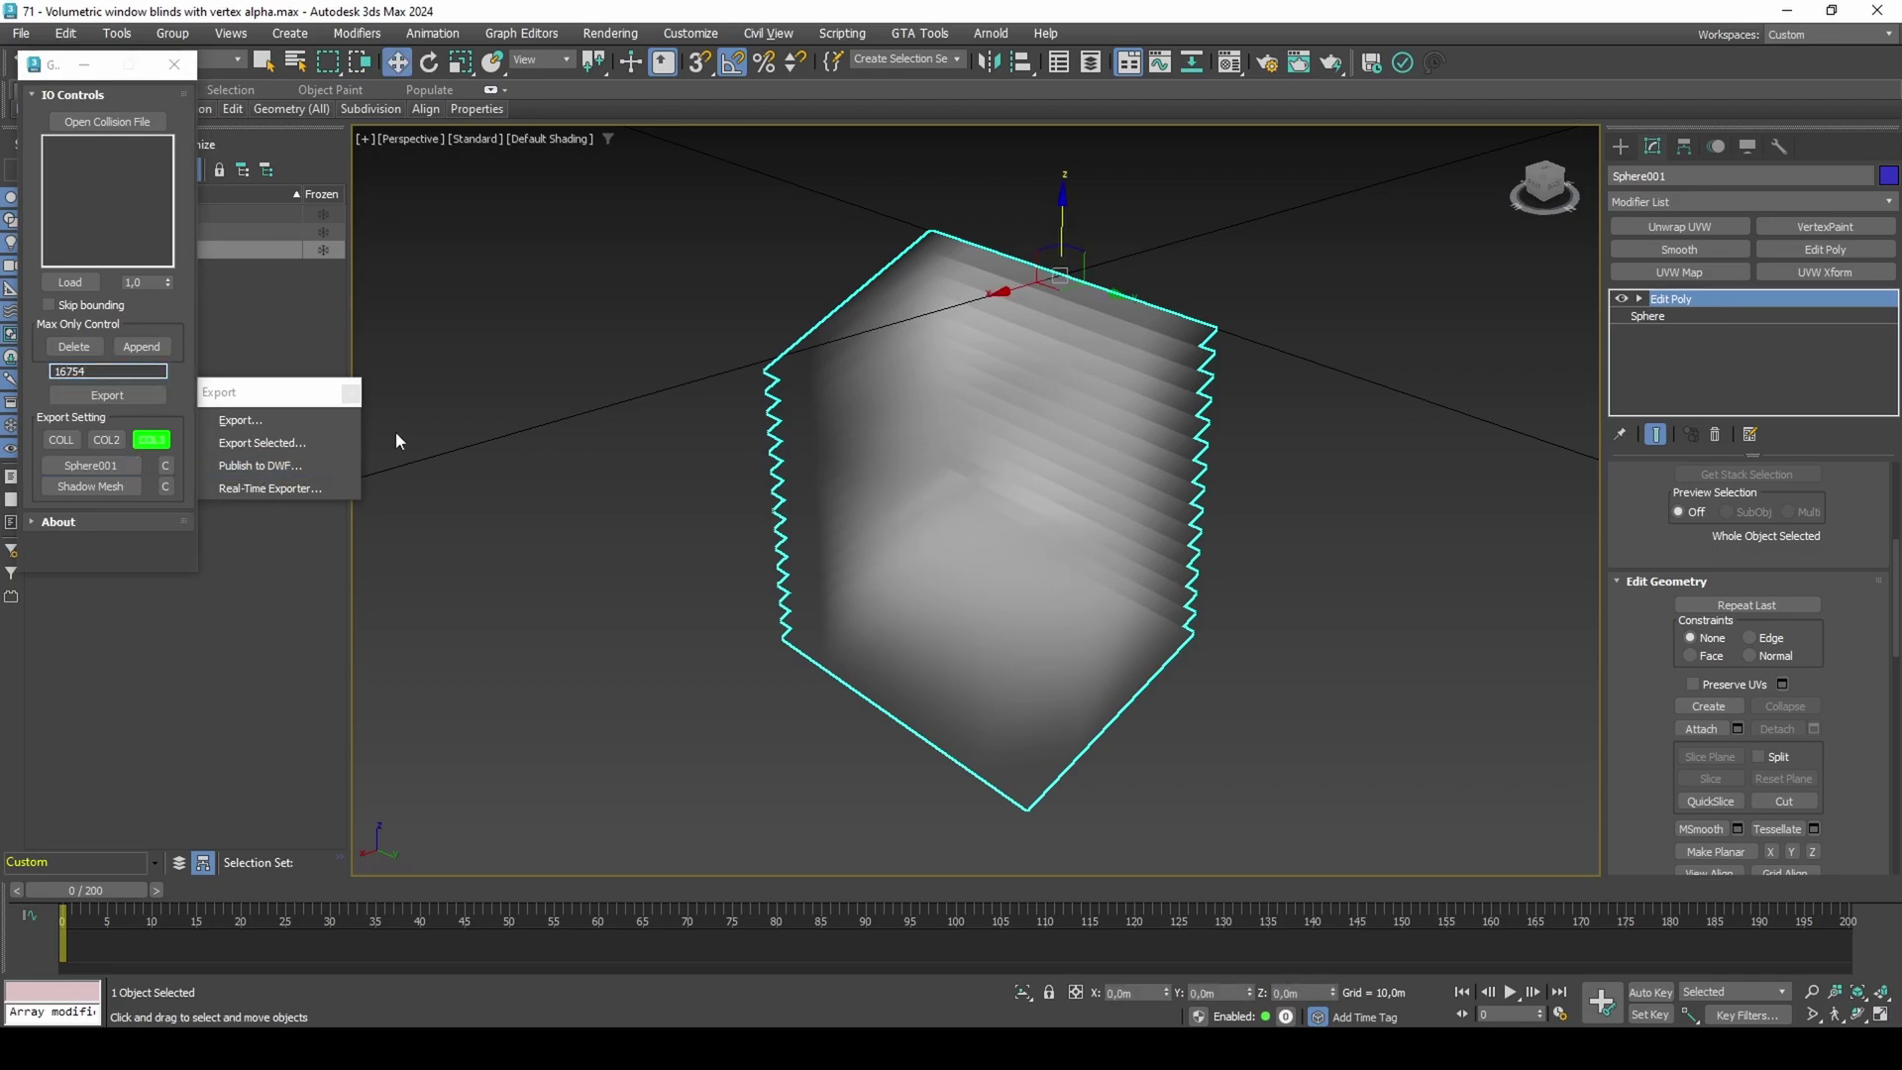
Export the collision to the Extra contents folder under the file name 16754.
left_click(149, 395)
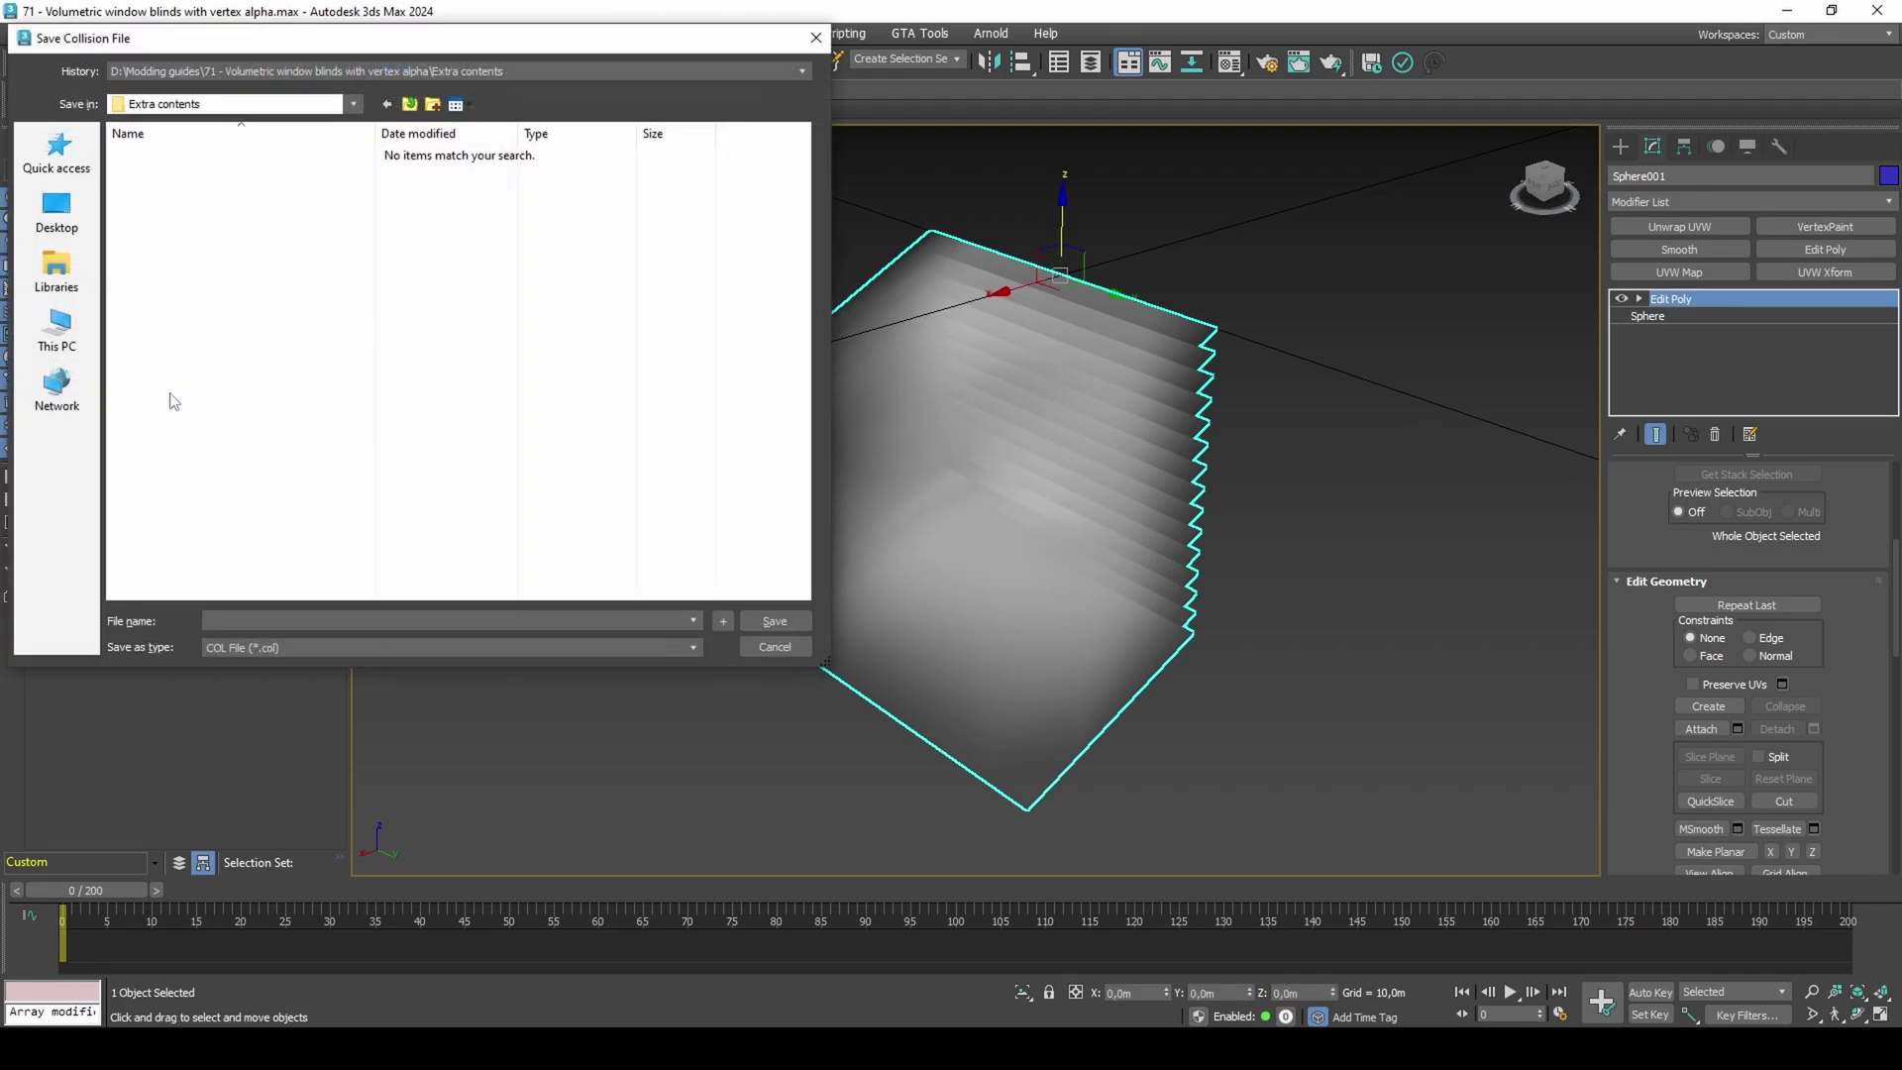
type("16754")
key("Return")
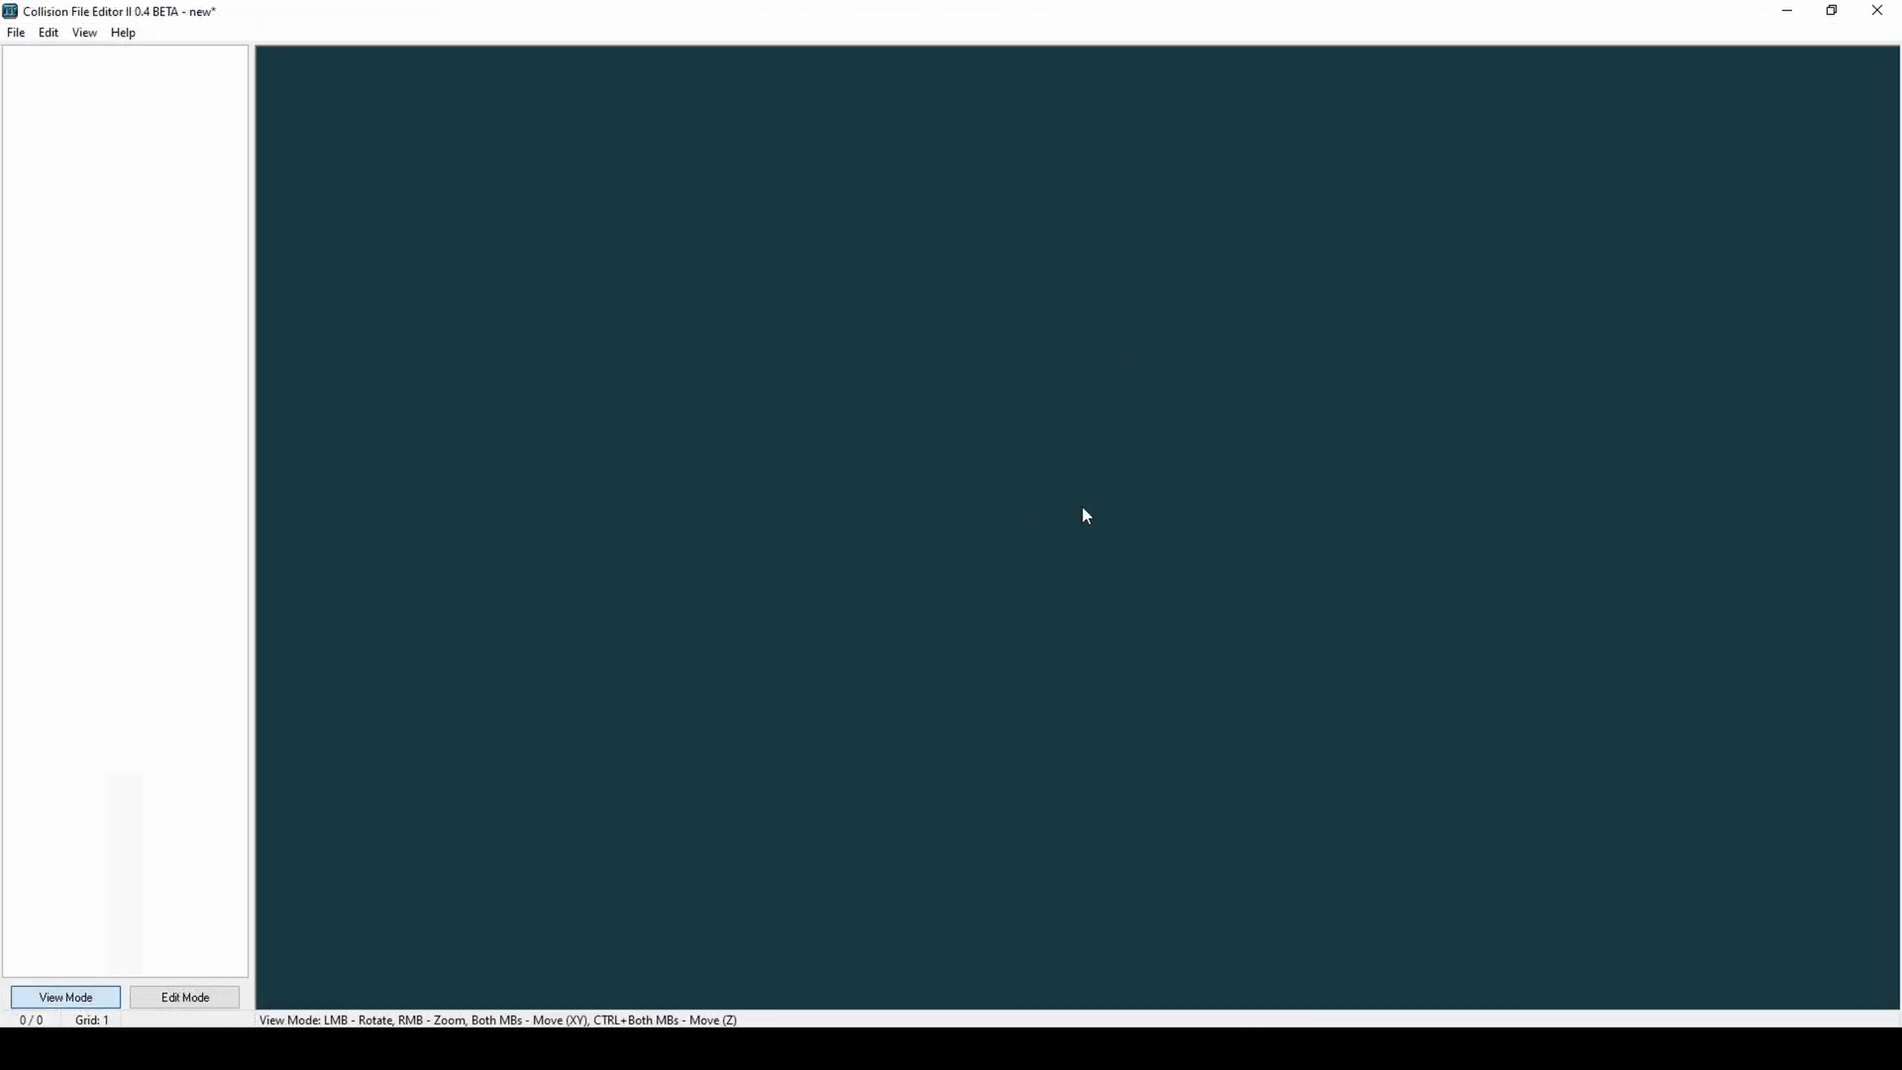
Switch to Collision File Editor II, add 16754.col and inspect its mesh and bounds.
left_click(55, 36)
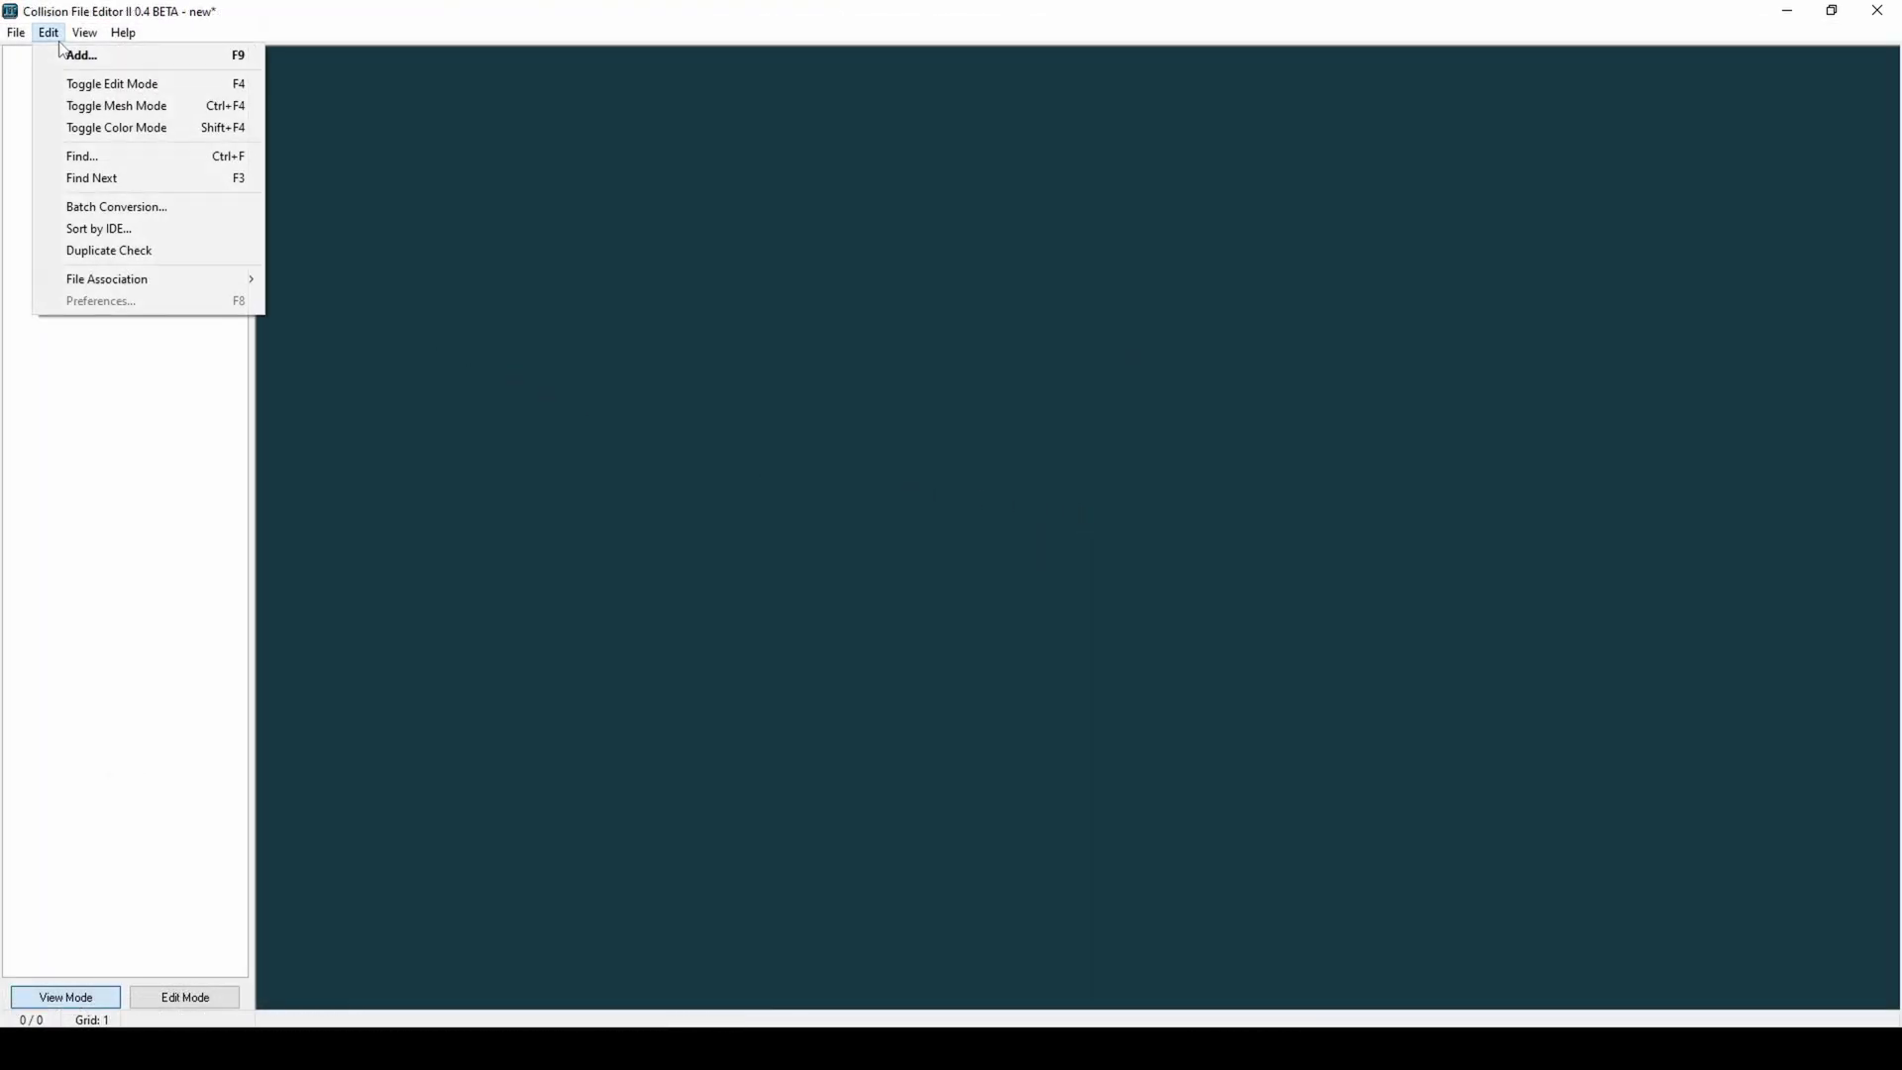
left_click(60, 53)
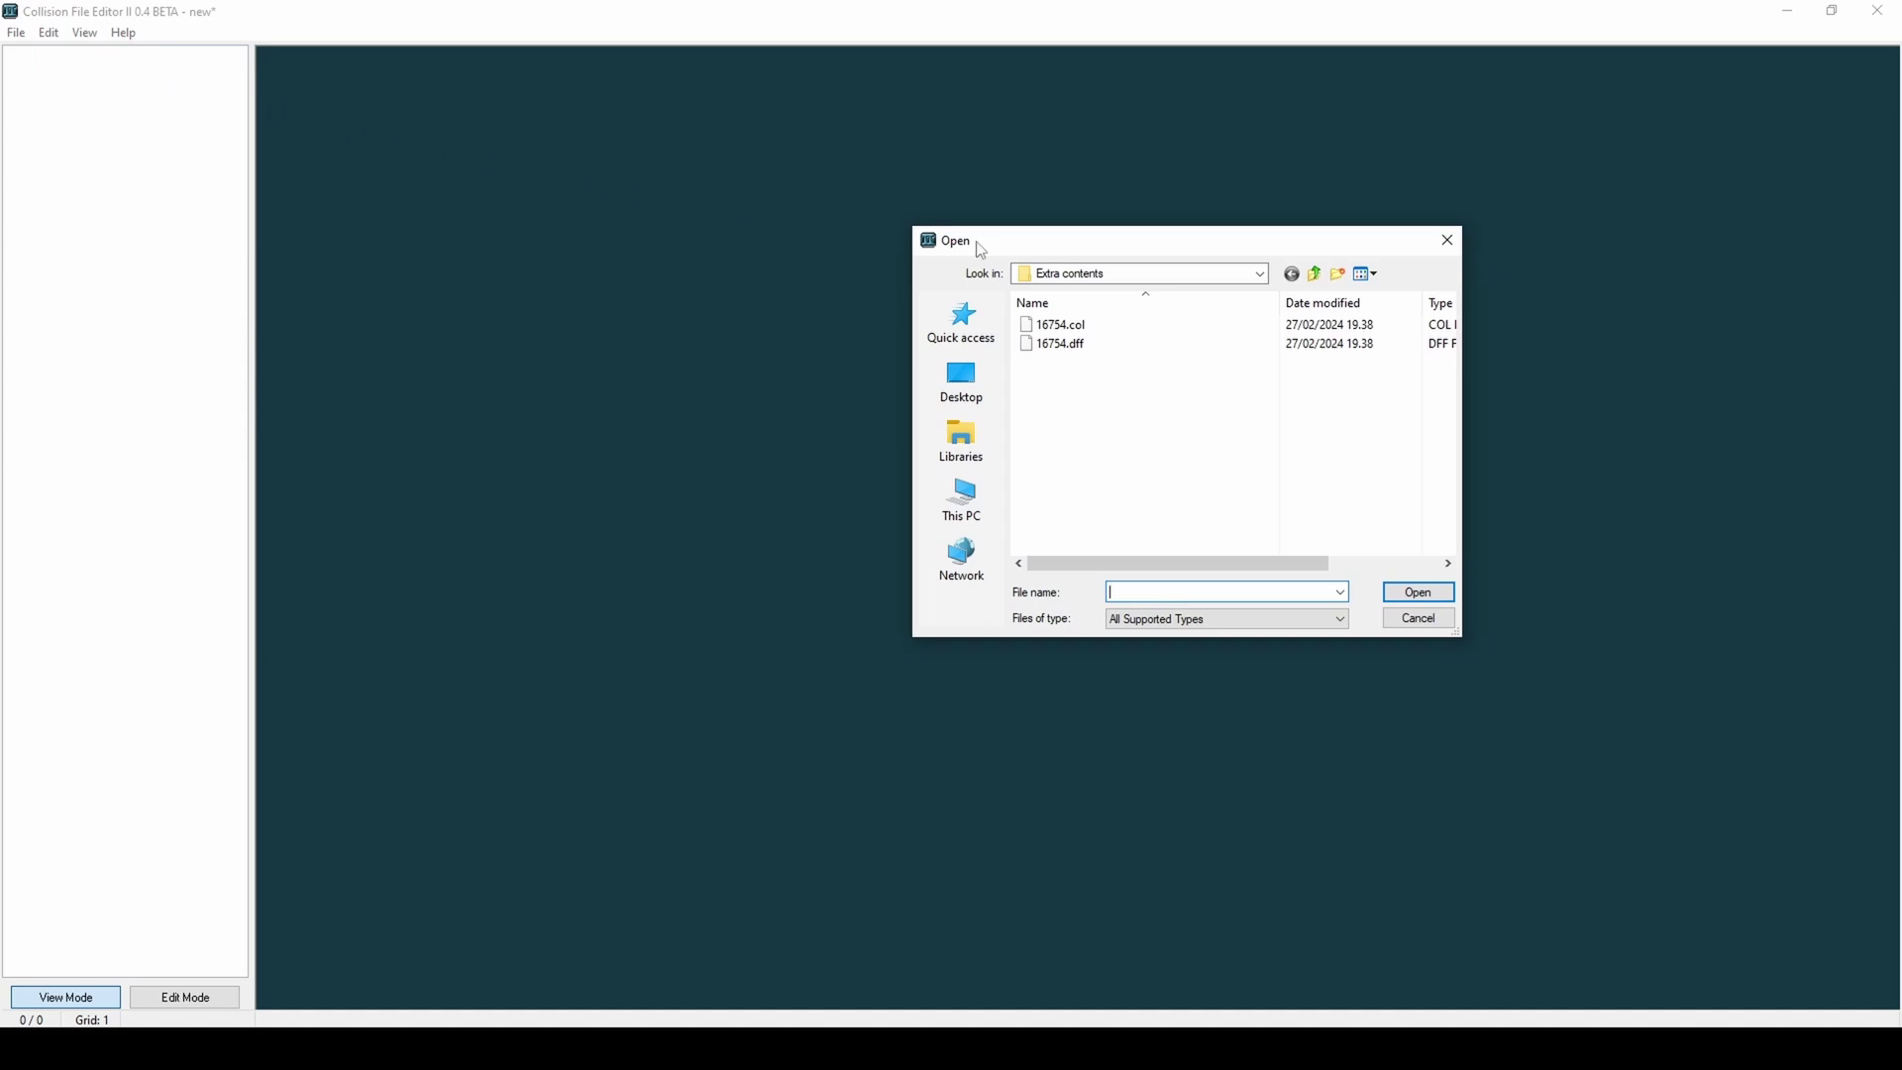
double_click(1115, 330)
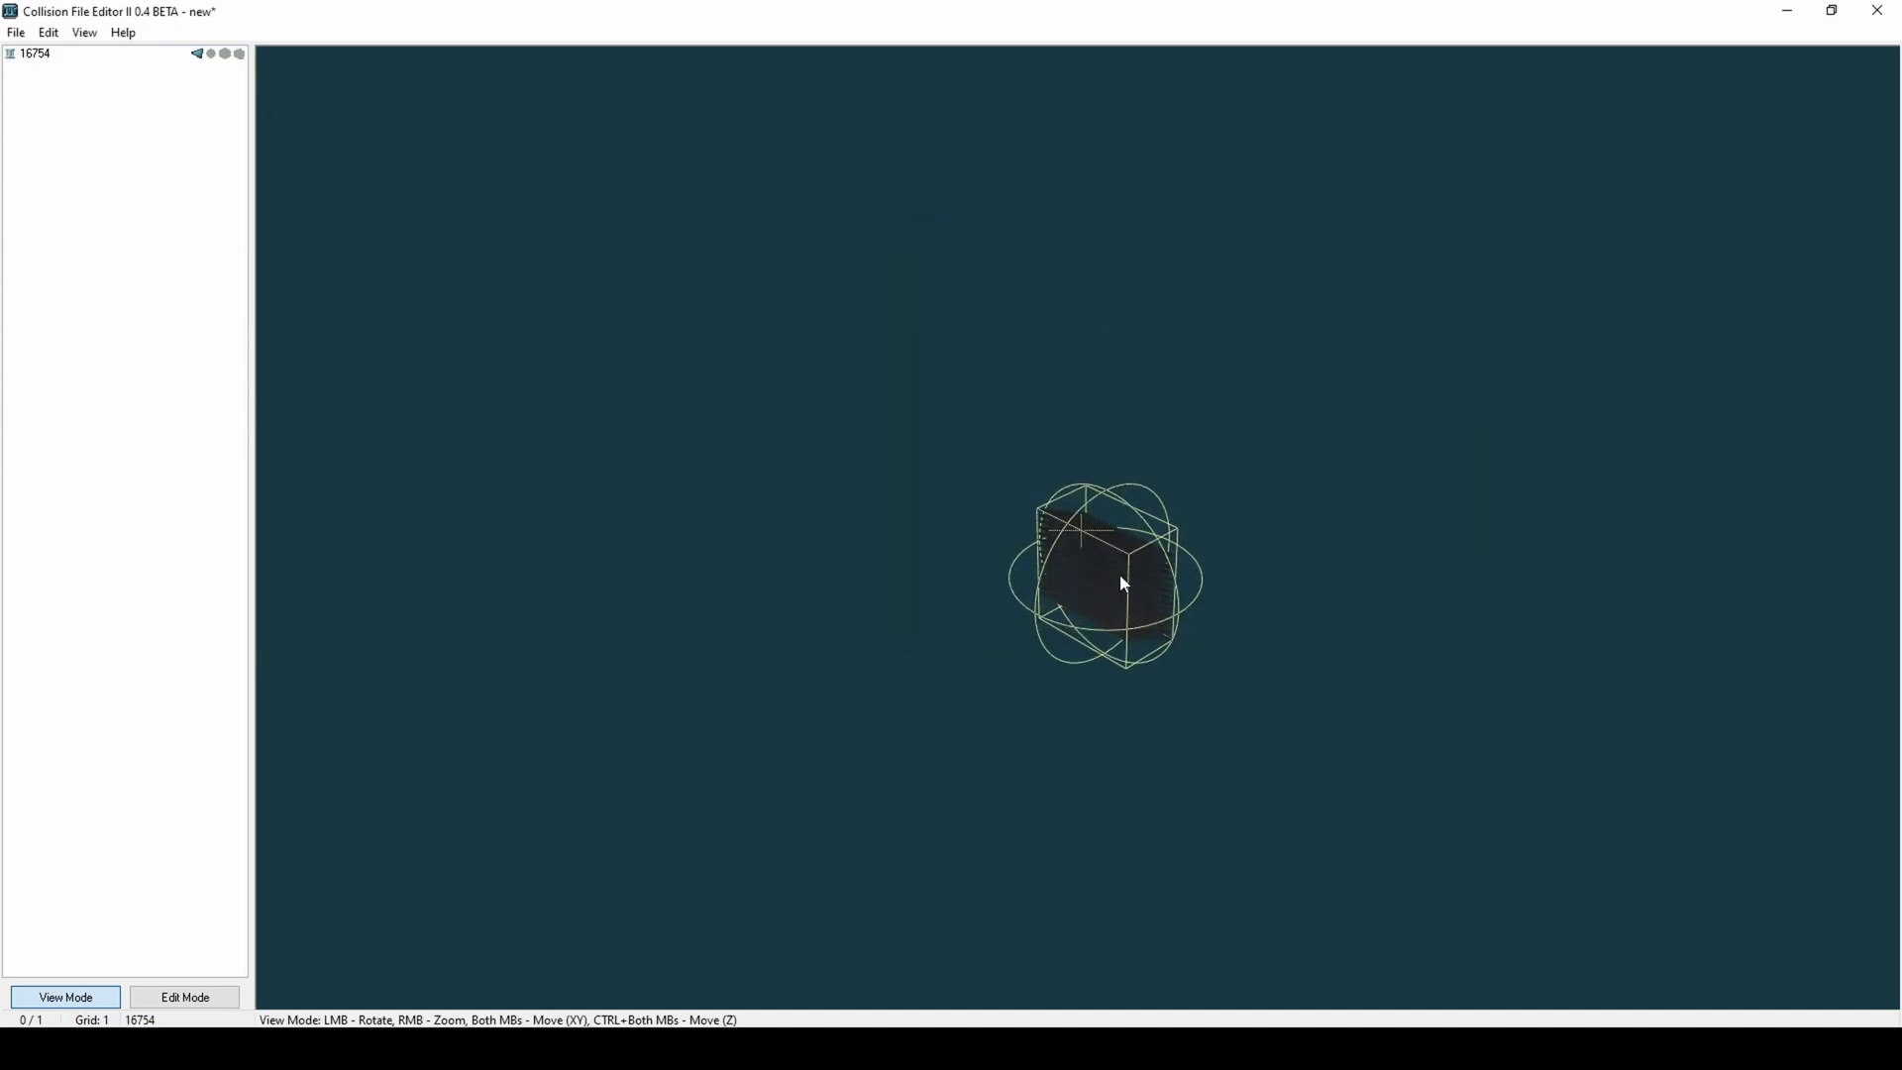
right_click_drag(1141, 574, 1129, 466)
left_click_drag(1129, 465, 830, 591)
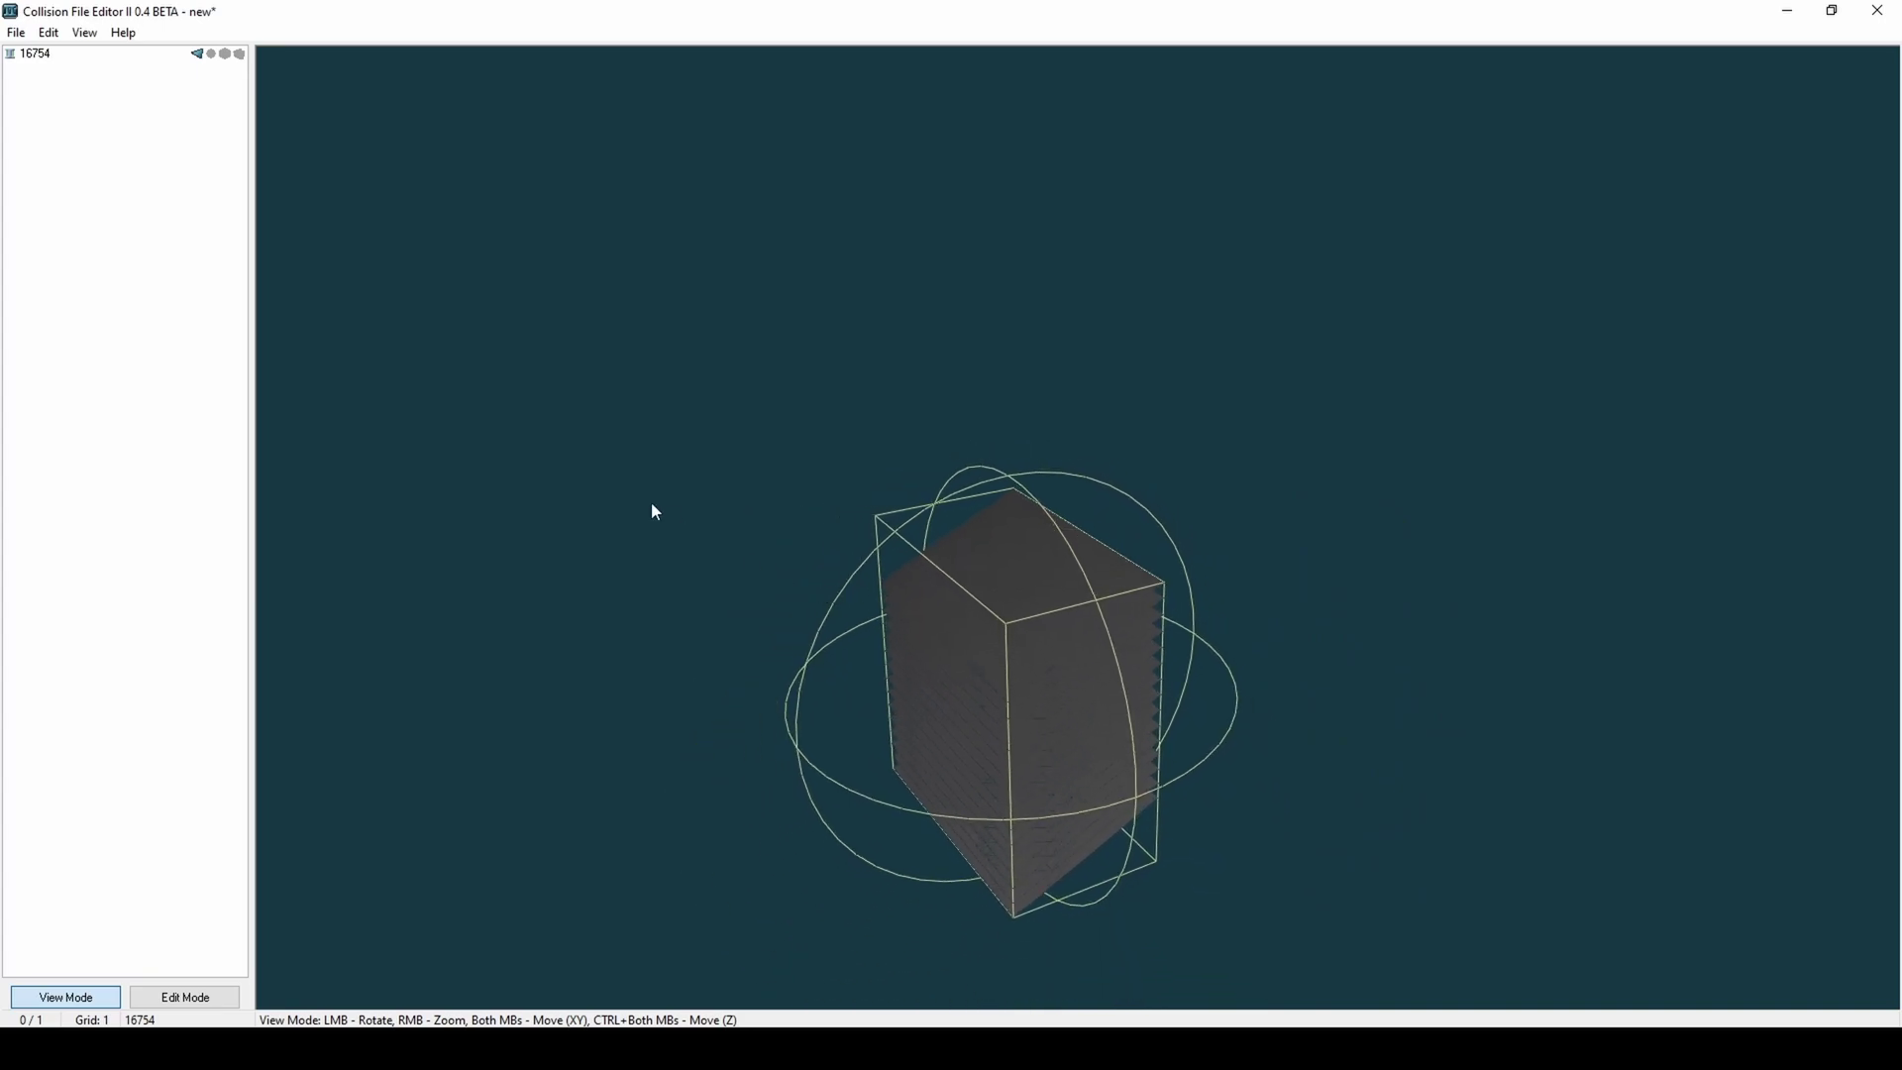
Copy the 16754 collision entry as an LOD.
right_click(155, 55)
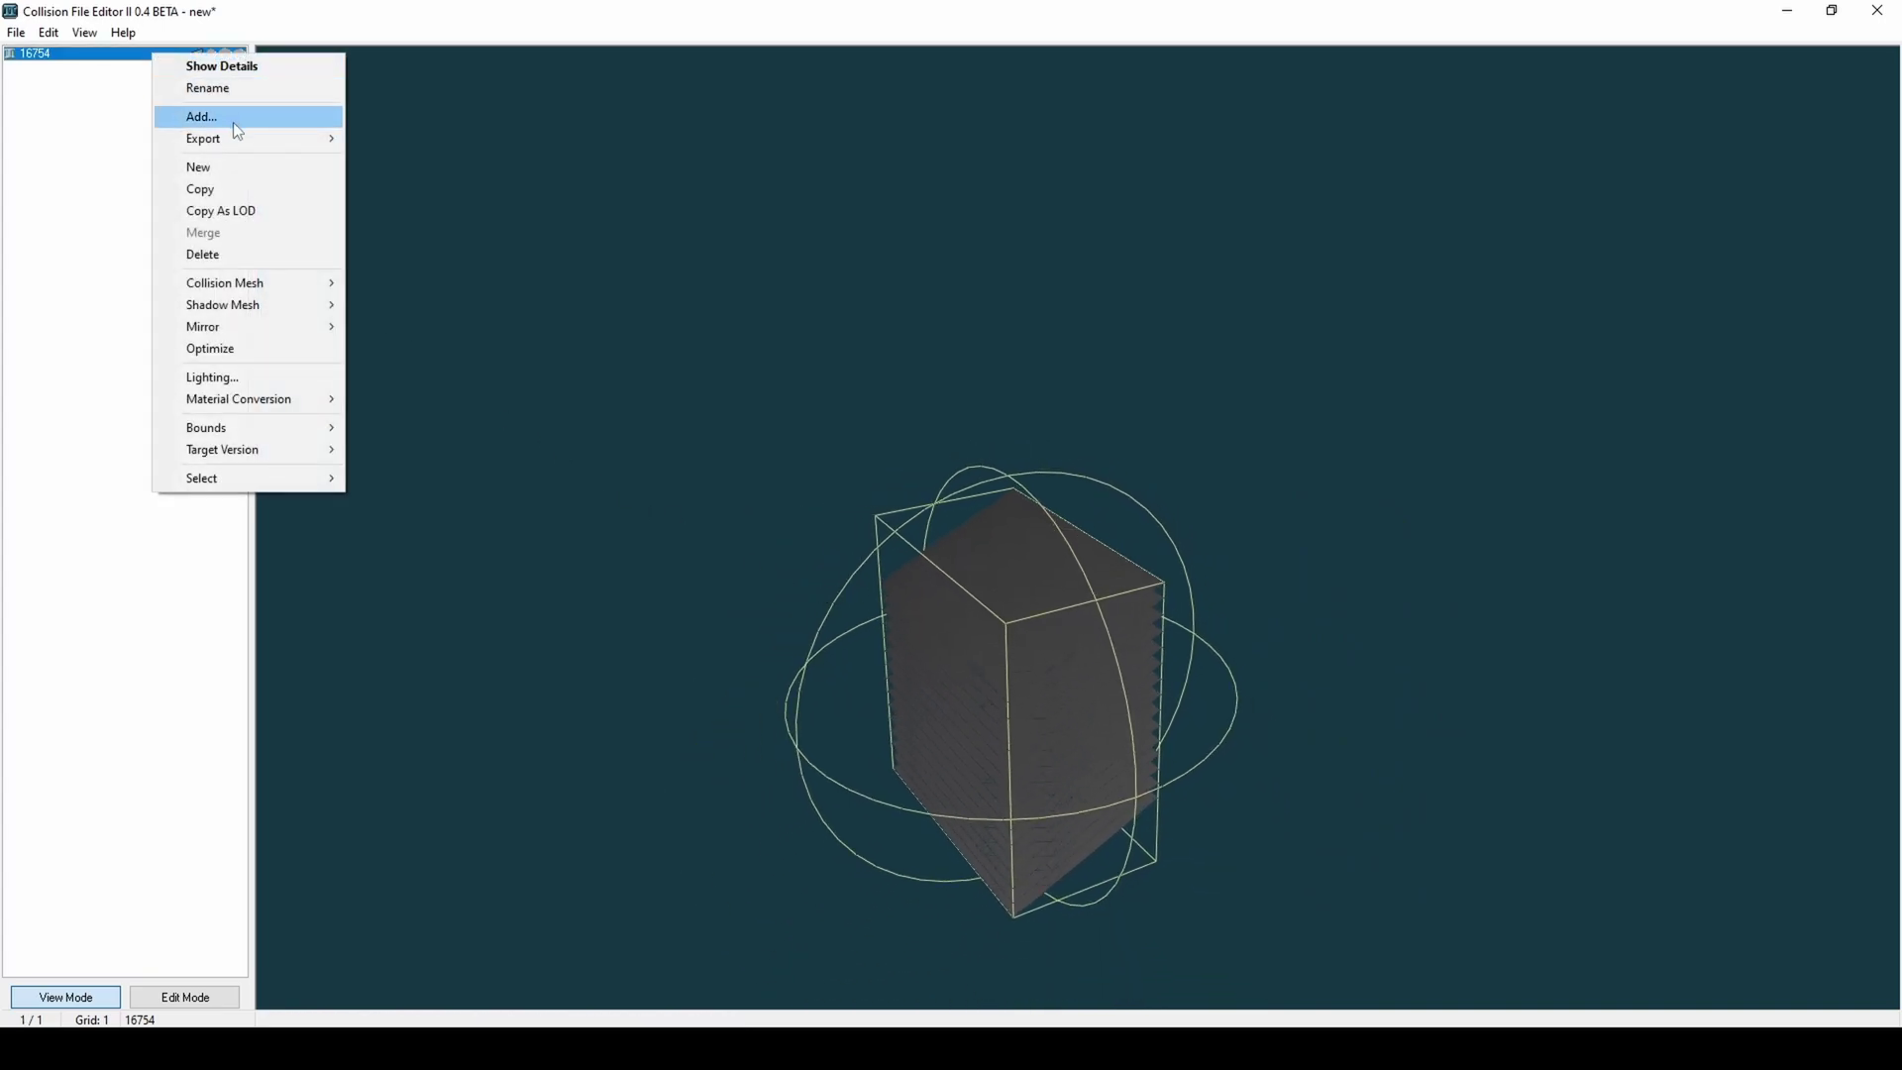
mouse_move(259, 137)
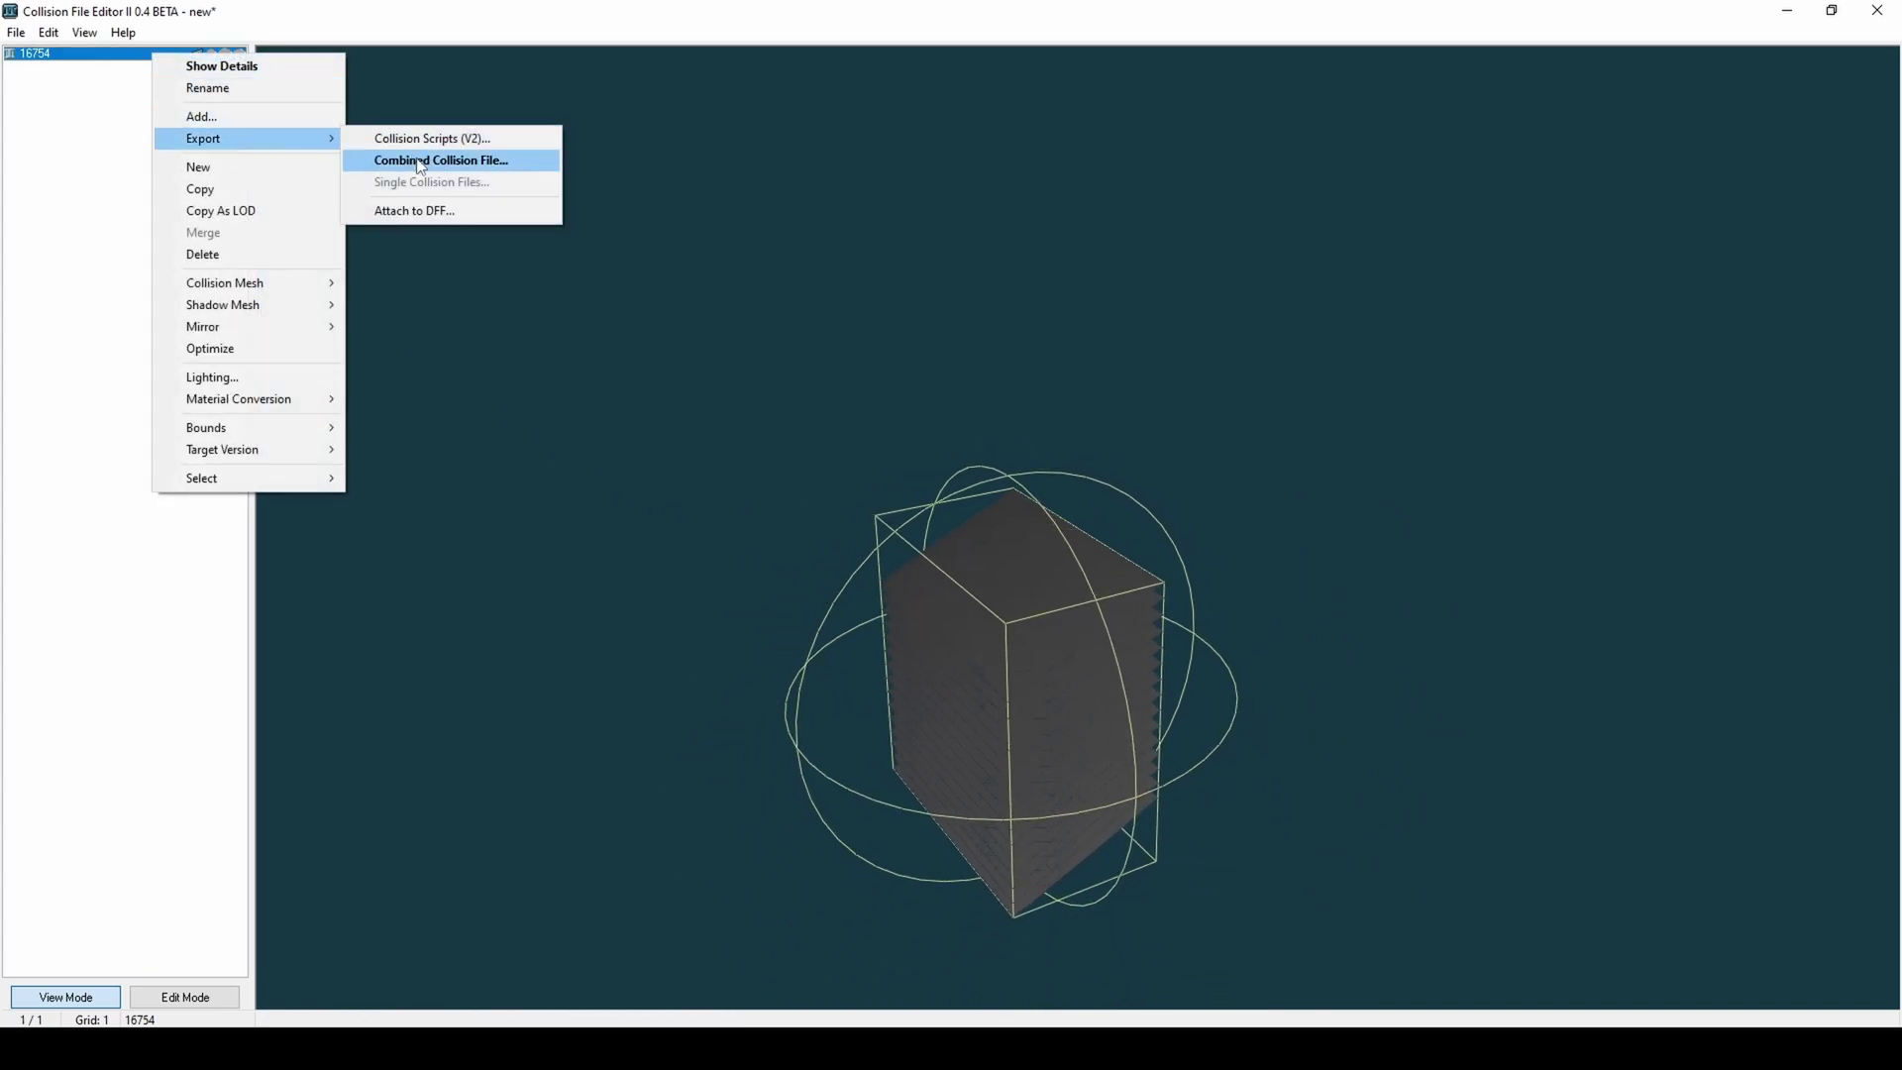
left_click(259, 210)
Export the LOD54 collision entry as a combined collision file named 16754_new in the Extra contents folder.
left_click(156, 69)
right_click(156, 77)
mouse_move(272, 151)
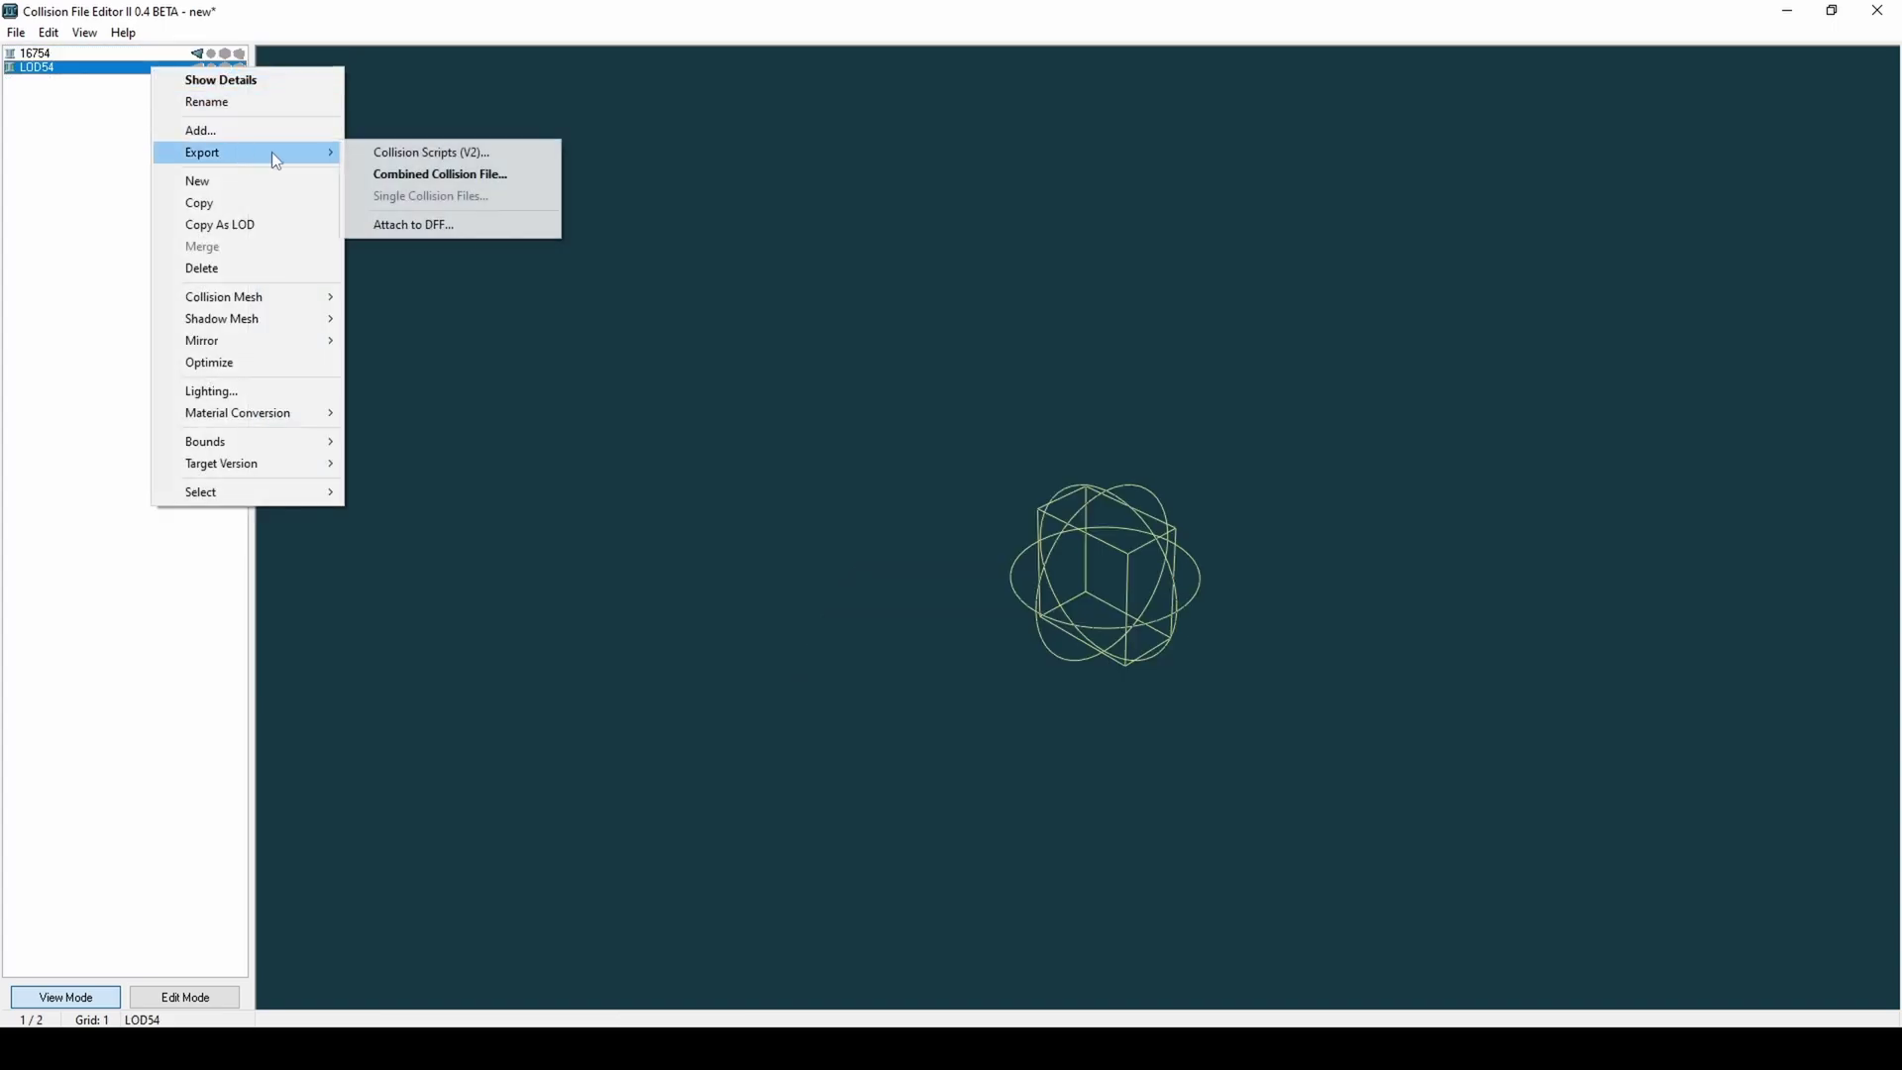
left_click(381, 176)
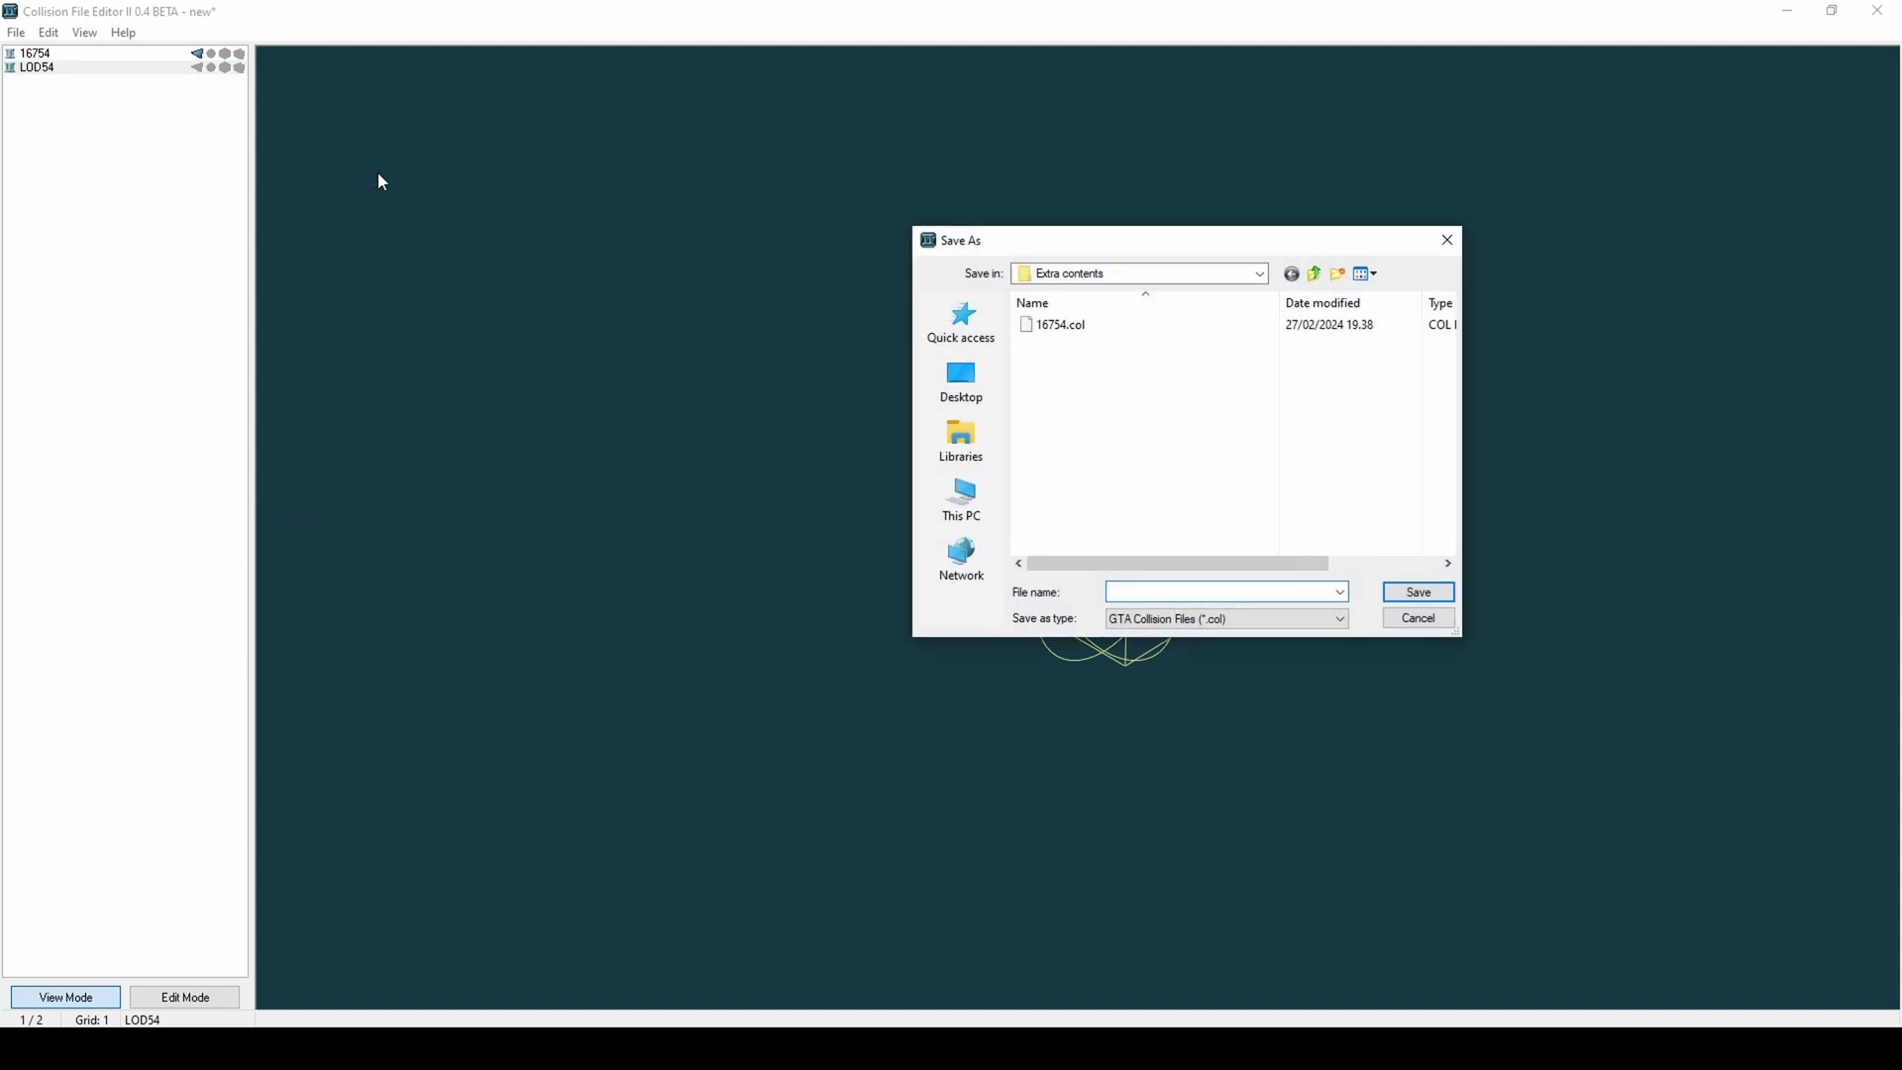
type("16754_new")
key("Return")
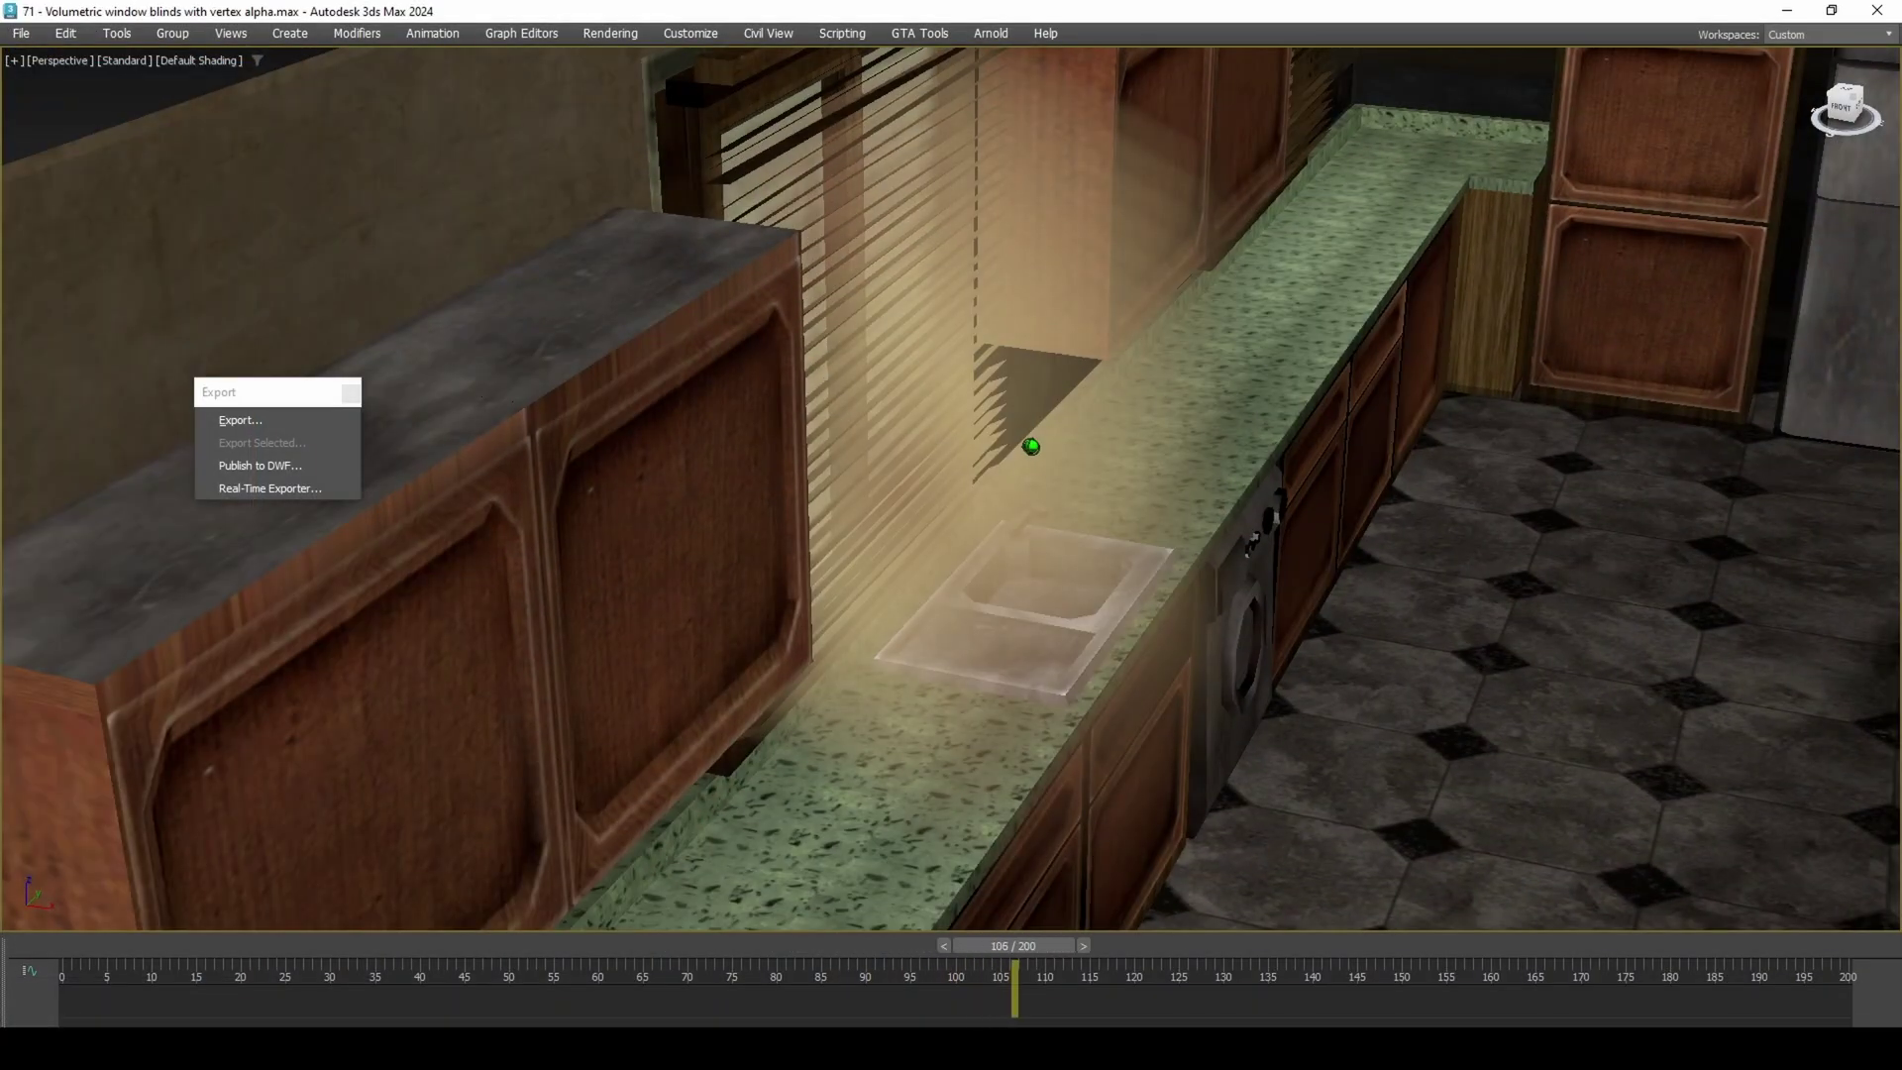